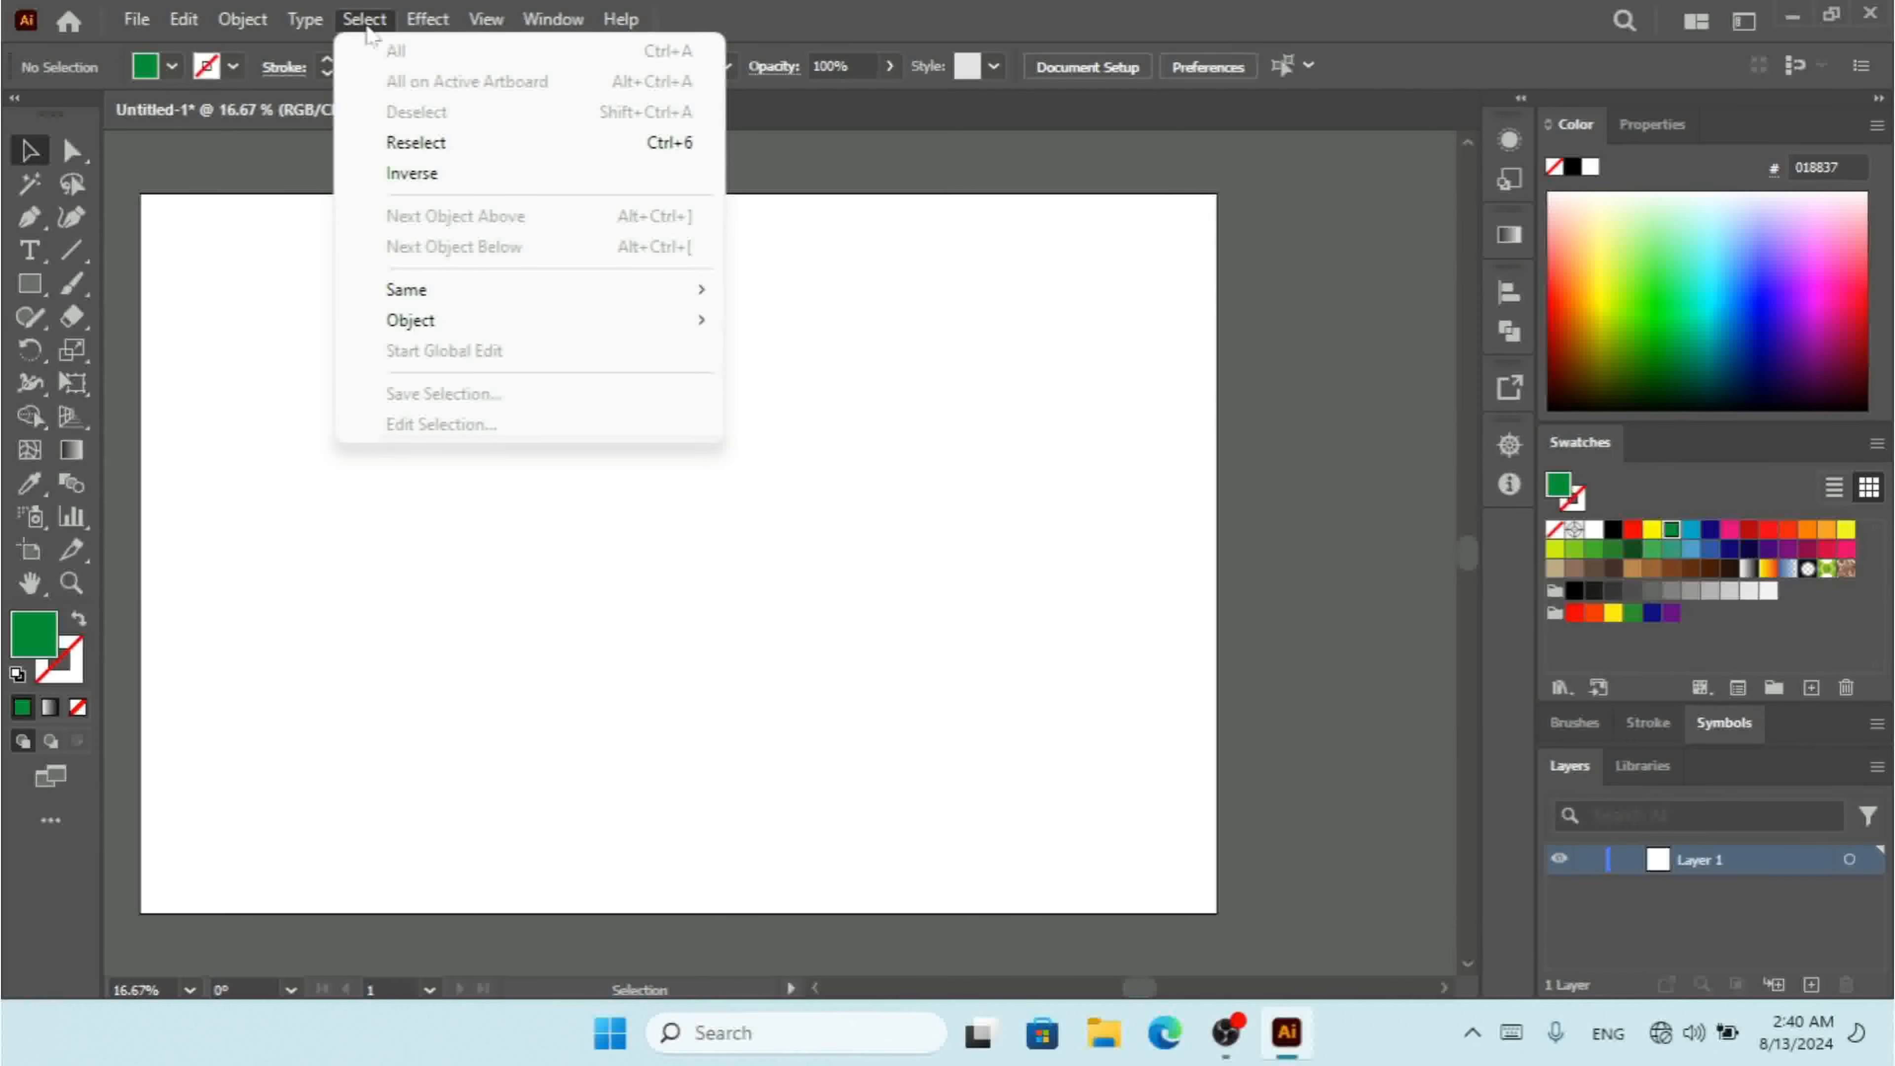
Draw a green rectangle in the upper-left area of the artboard
{"action": "left_click", "coordinate": [366, 22]}
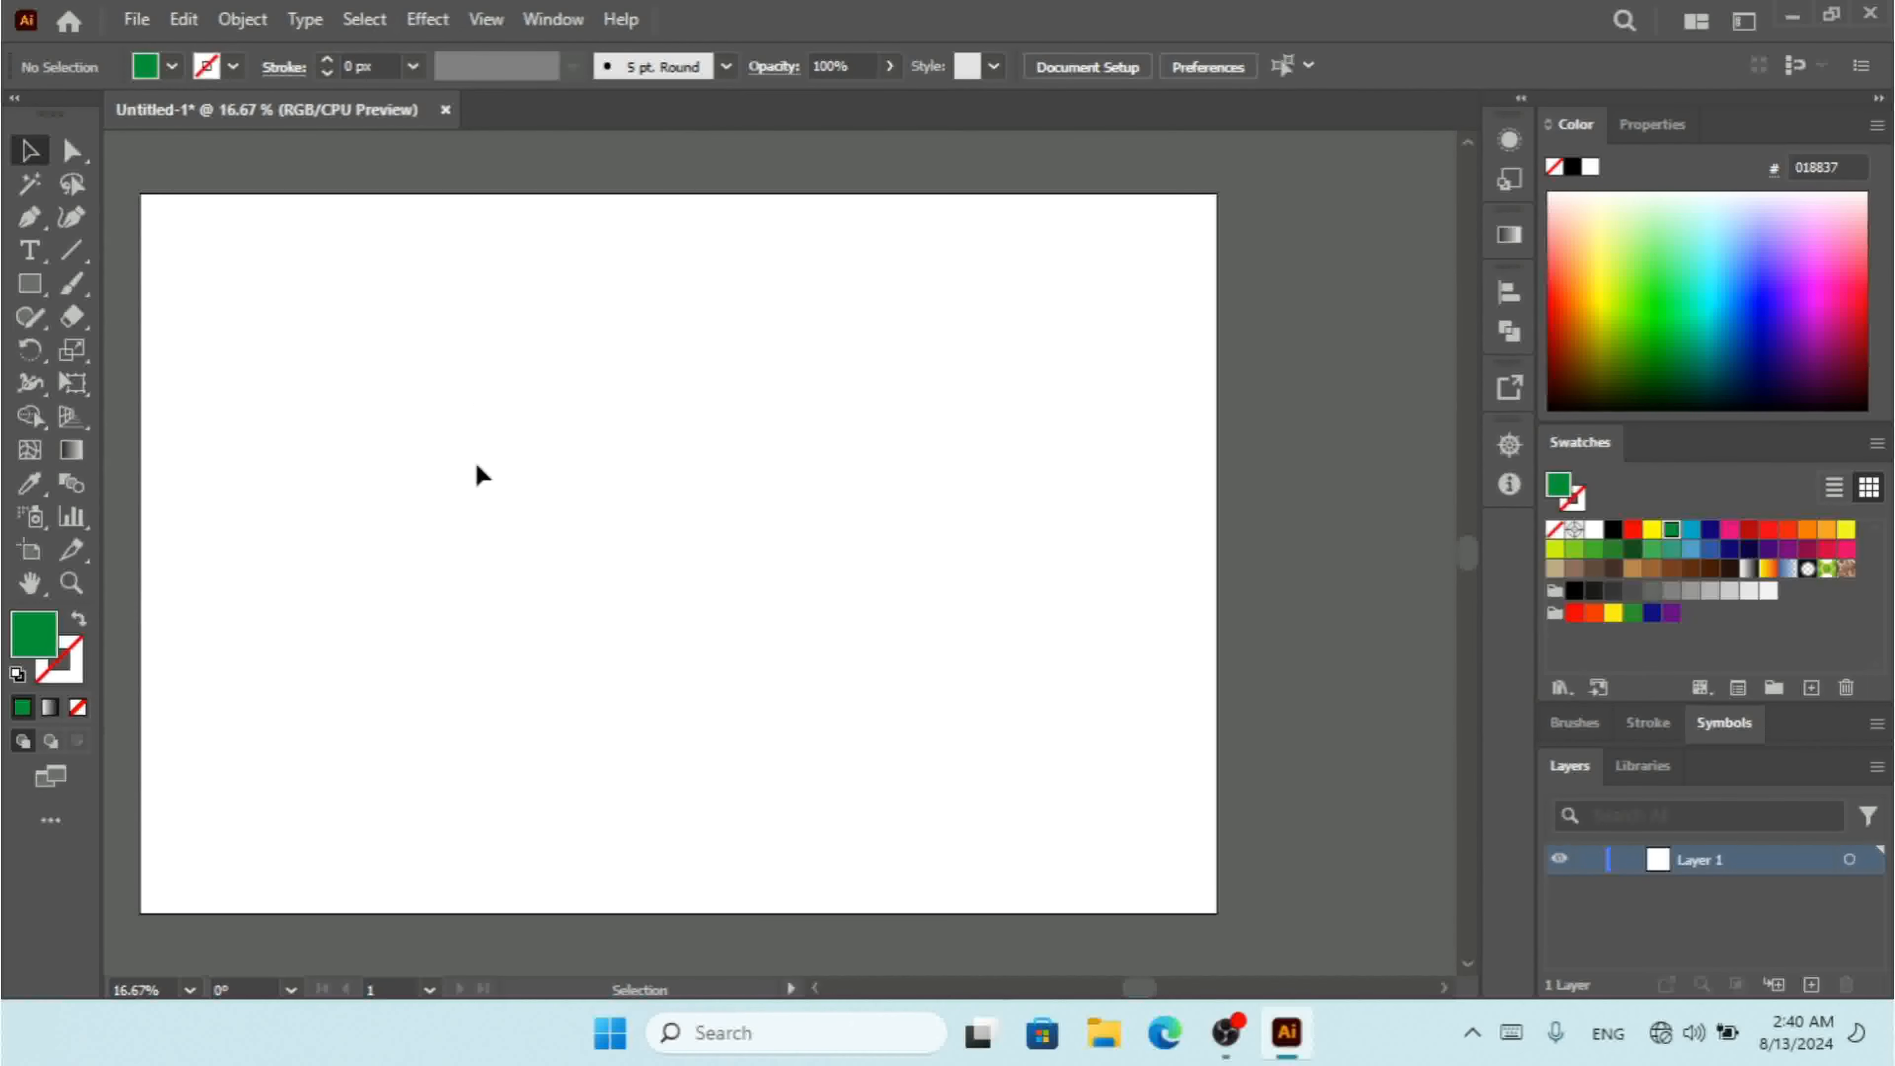
{"action": "left_click", "coordinate": [33, 287]}
{"action": "left_click_drag", "start_coordinate": [195, 246], "coordinate": [526, 518]}
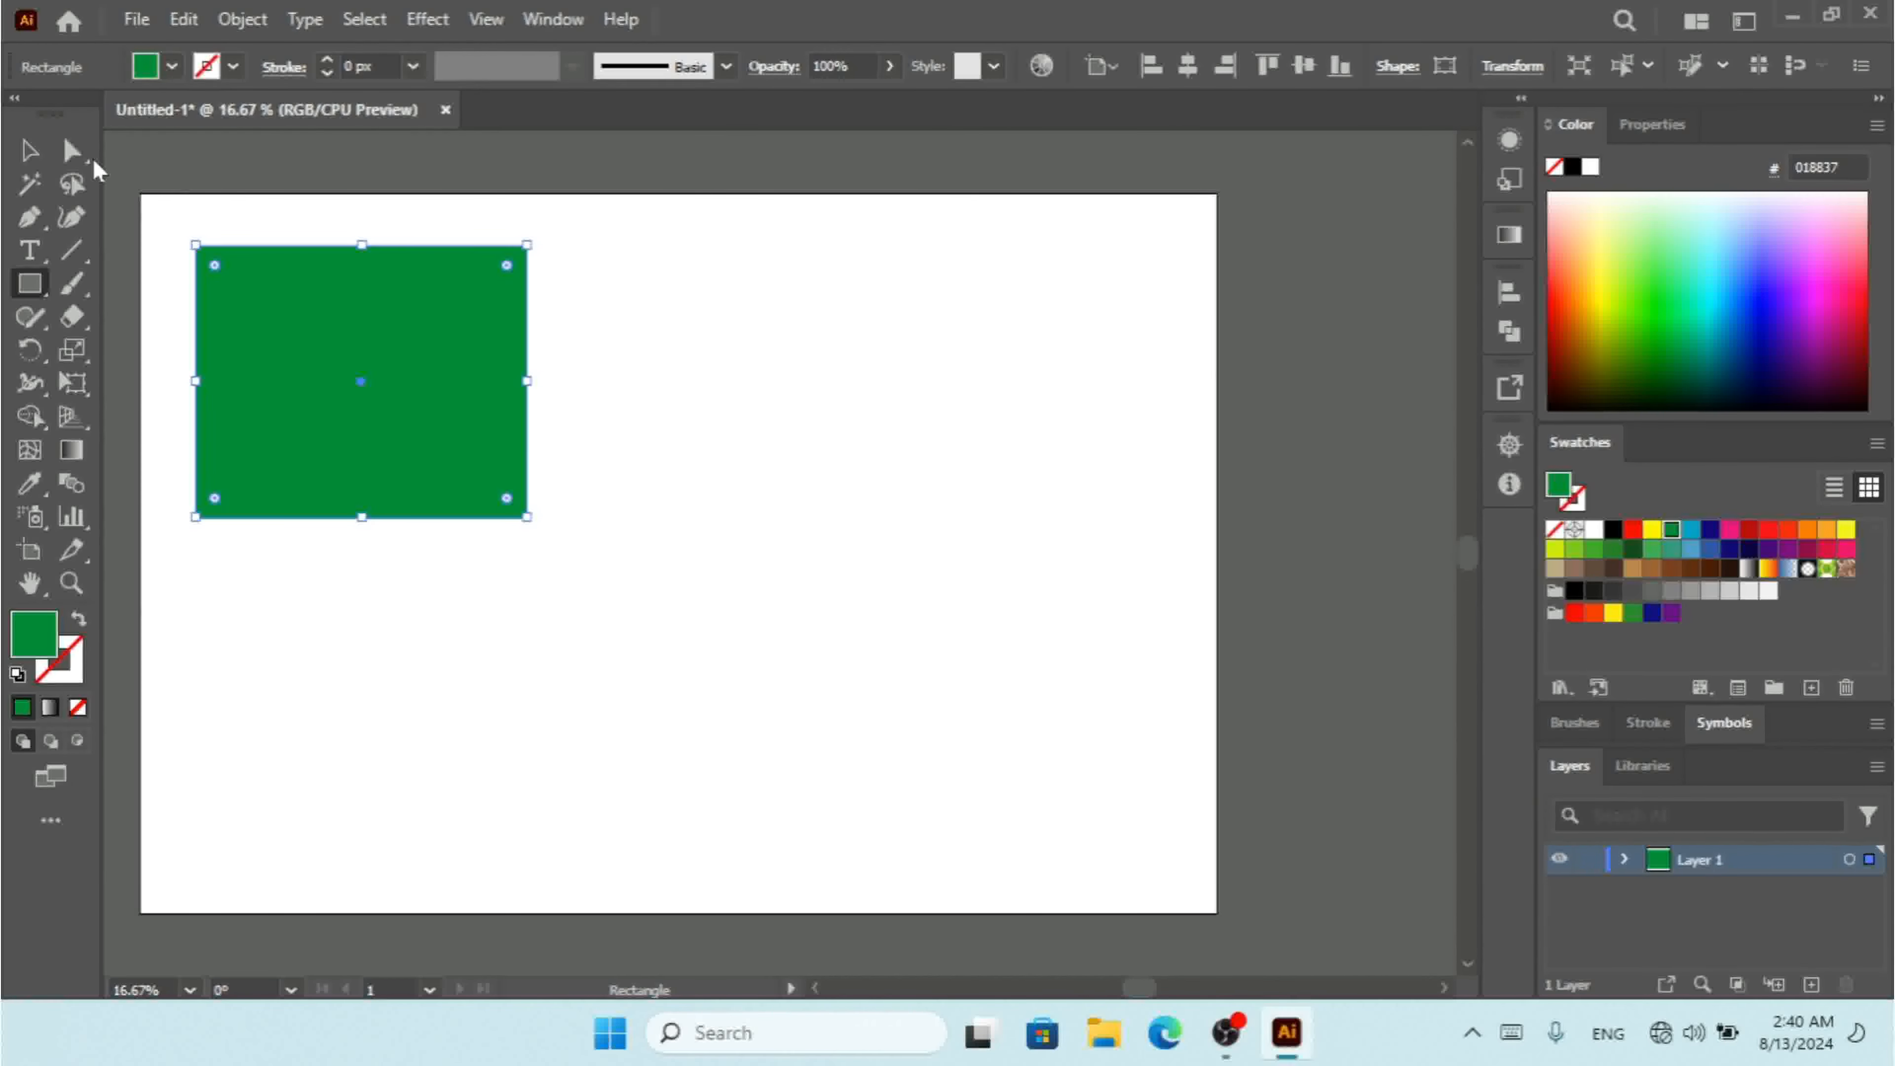
Duplicate the green rectangle, place the copy on the right side of the artboard, and fill it with orange FF8F3F
{"action": "left_click", "coordinate": [30, 152]}
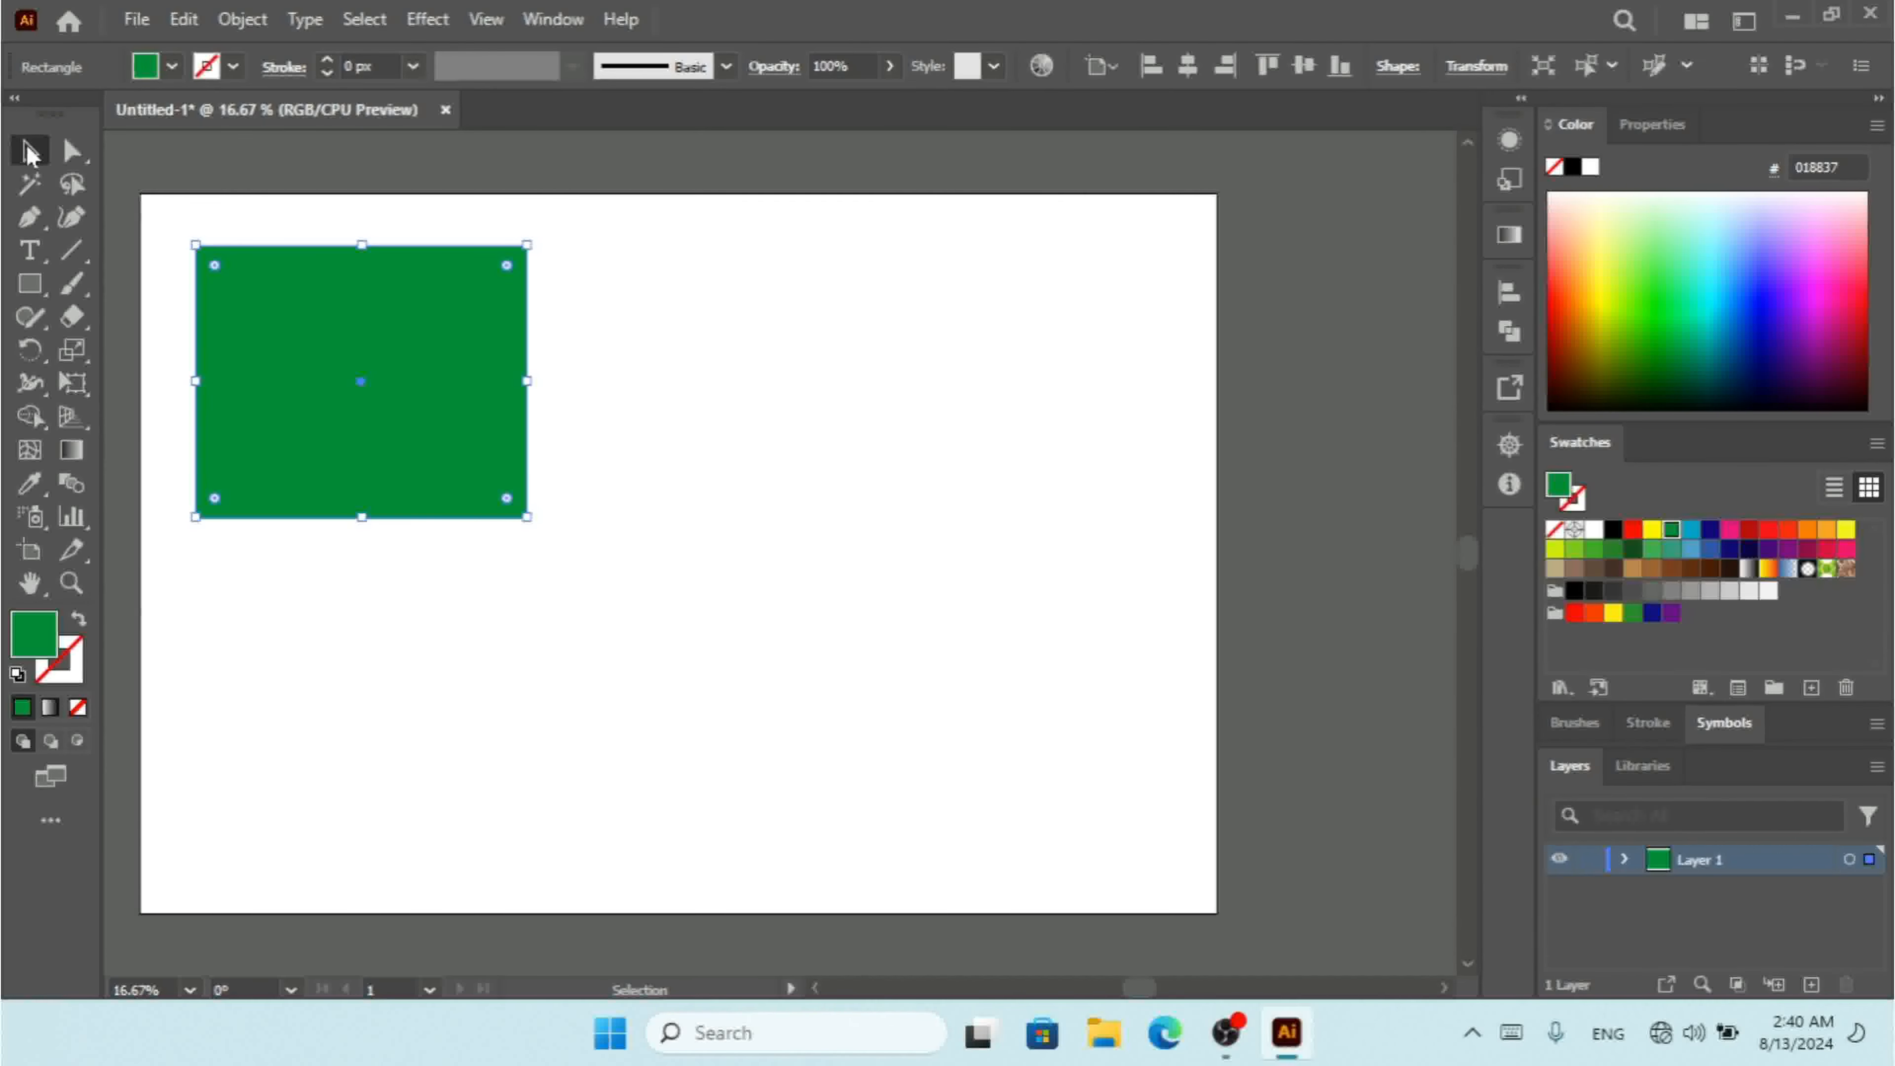
{"action": "key", "text": "ctrl+v"}
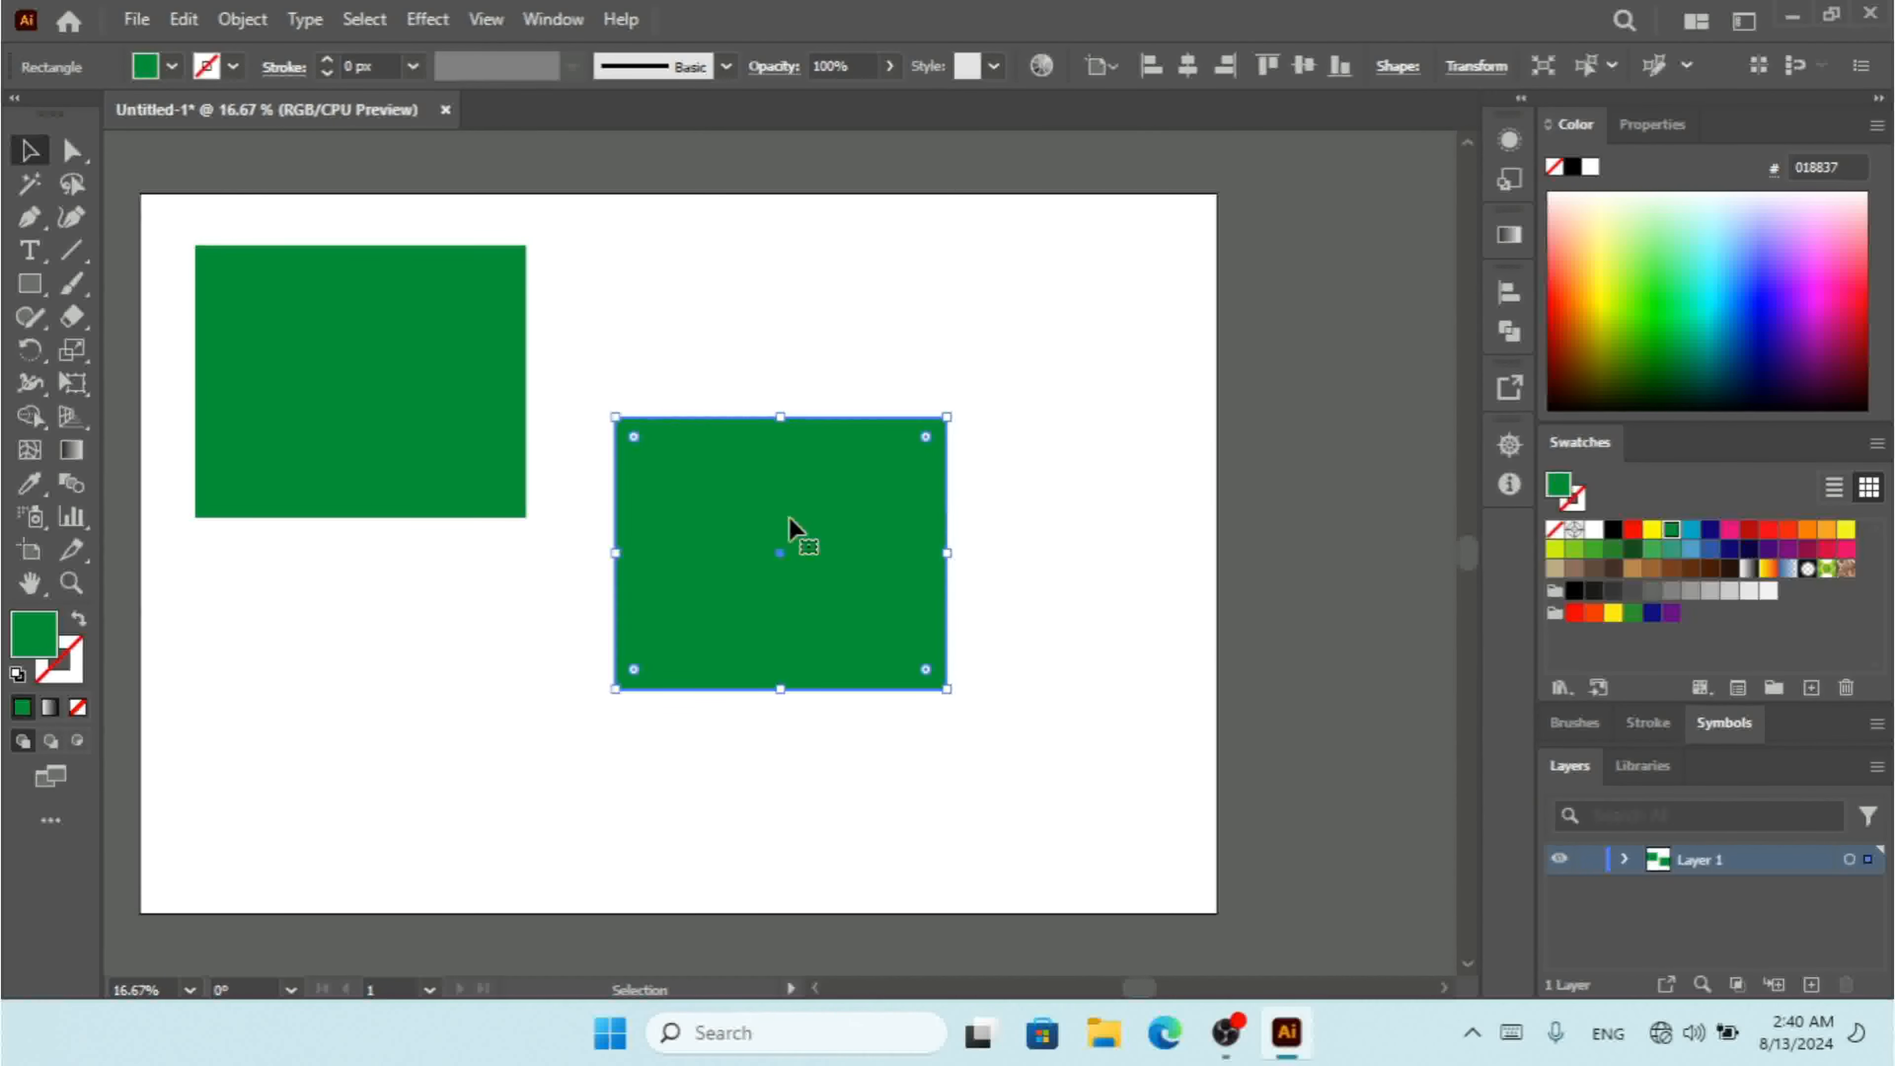
{"action": "left_click_drag", "start_coordinate": [789, 518], "coordinate": [1001, 431]}
{"action": "left_click", "coordinate": [1703, 200]}
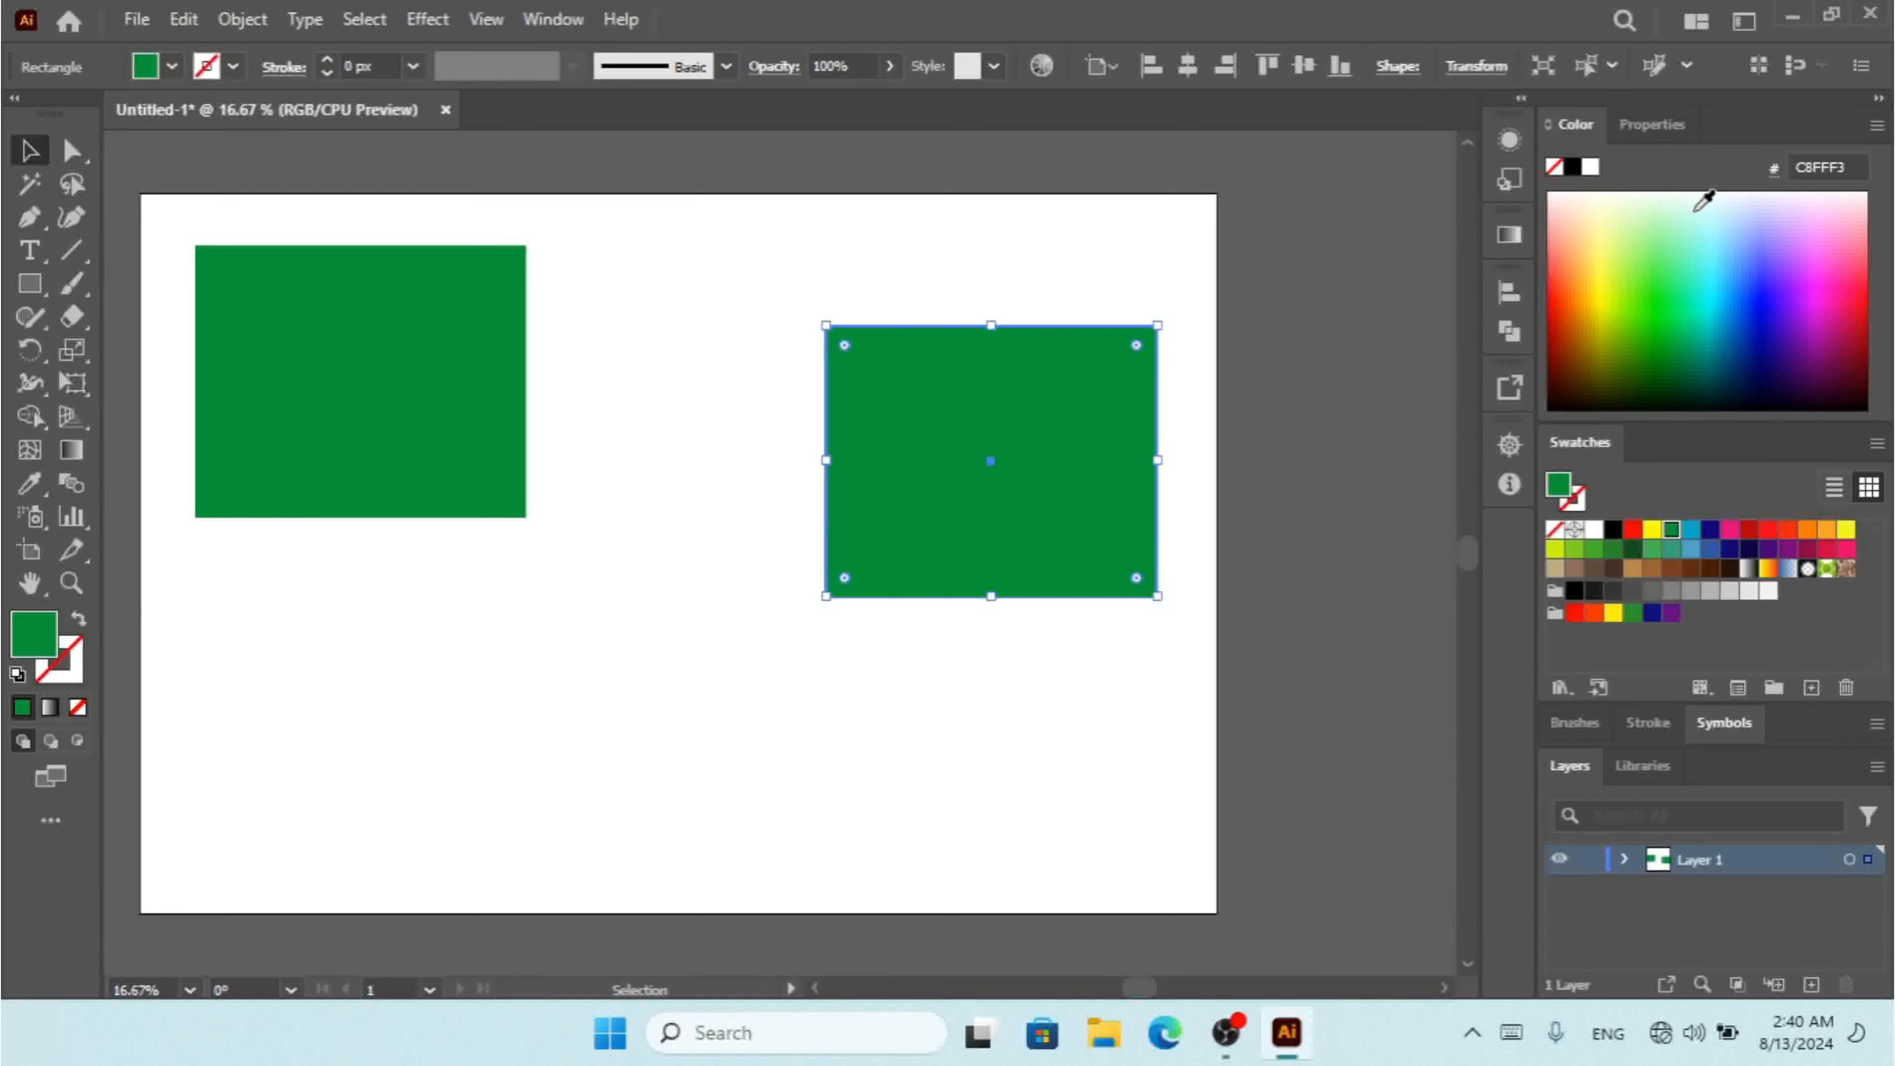
{"action": "left_click", "coordinate": [1656, 332]}
{"action": "left_click", "coordinate": [1576, 261]}
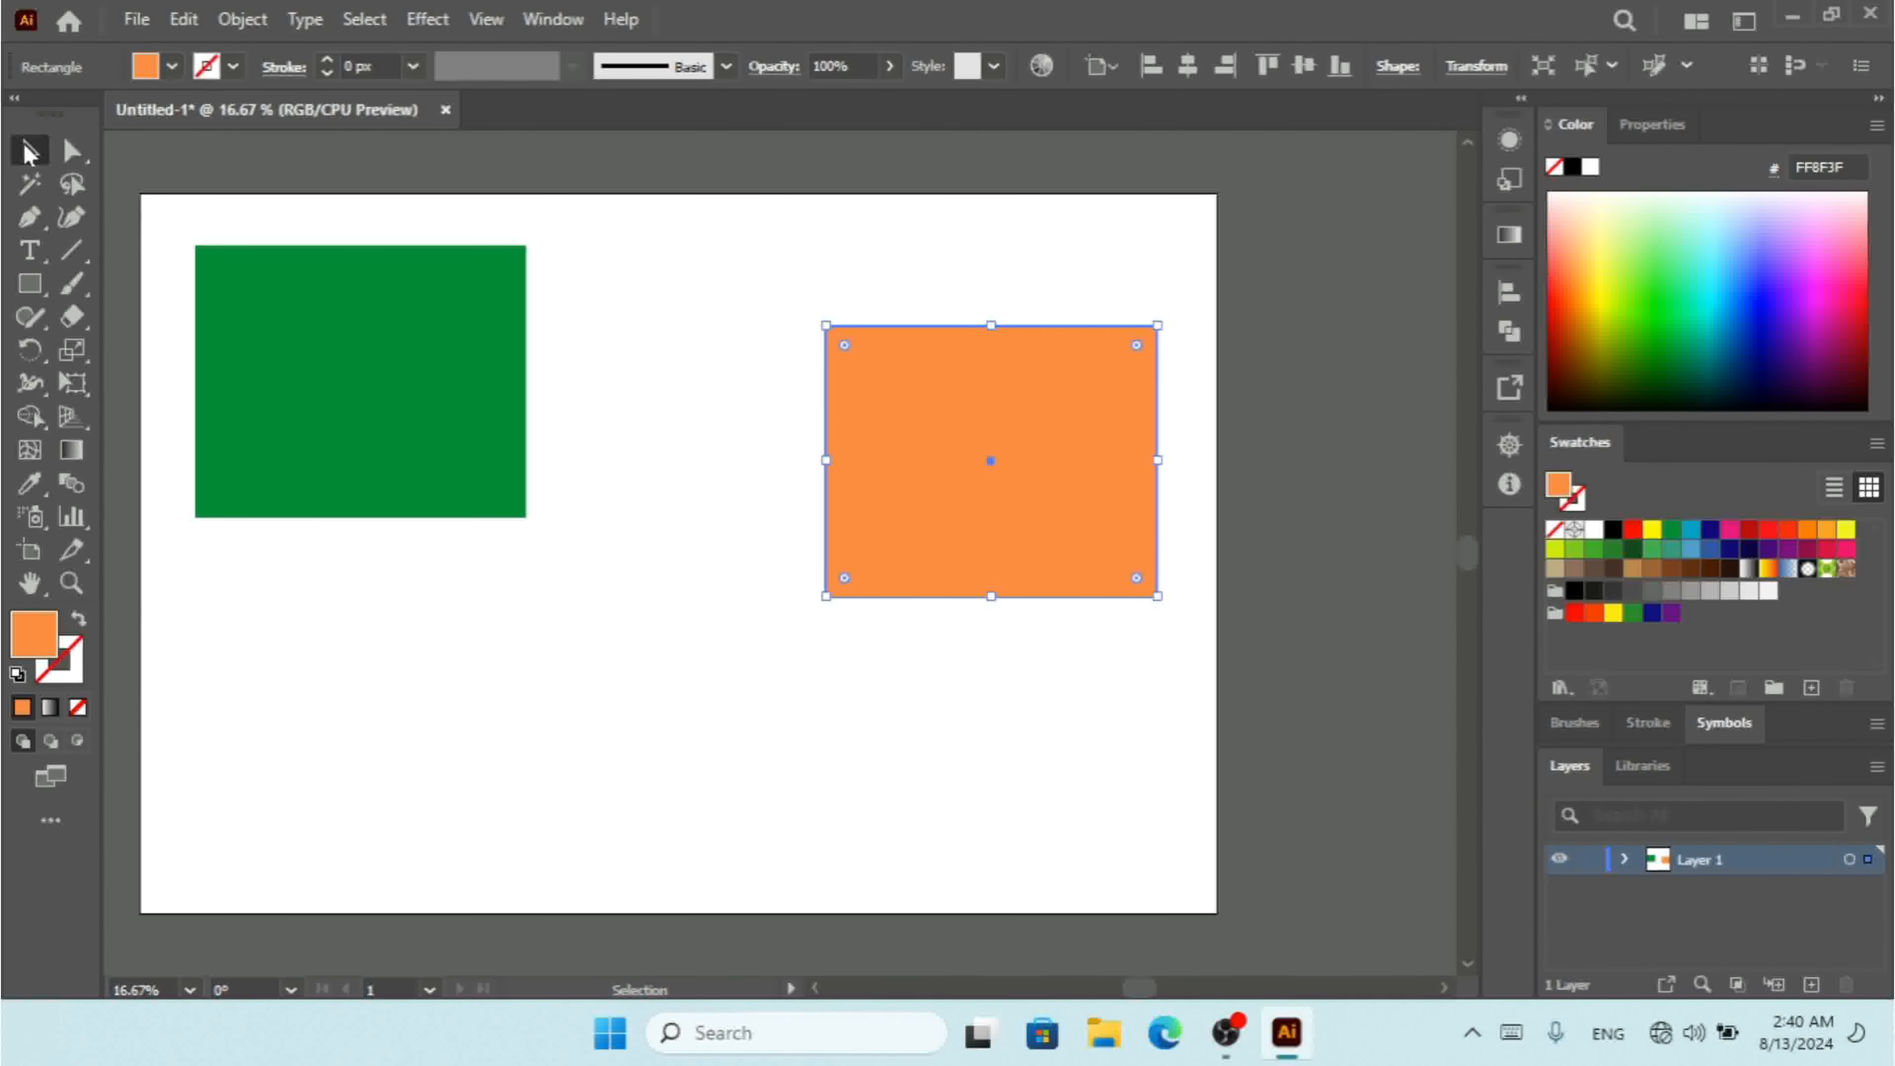
Duplicate the orange rectangle, place the copy below the green one, and fill it with blue 0674FF
{"action": "key", "text": "ctrl+c"}
{"action": "key", "text": "ctrl+v"}
{"action": "left_click_drag", "start_coordinate": [816, 499], "coordinate": [571, 636]}
{"action": "left_click", "coordinate": [1737, 295]}
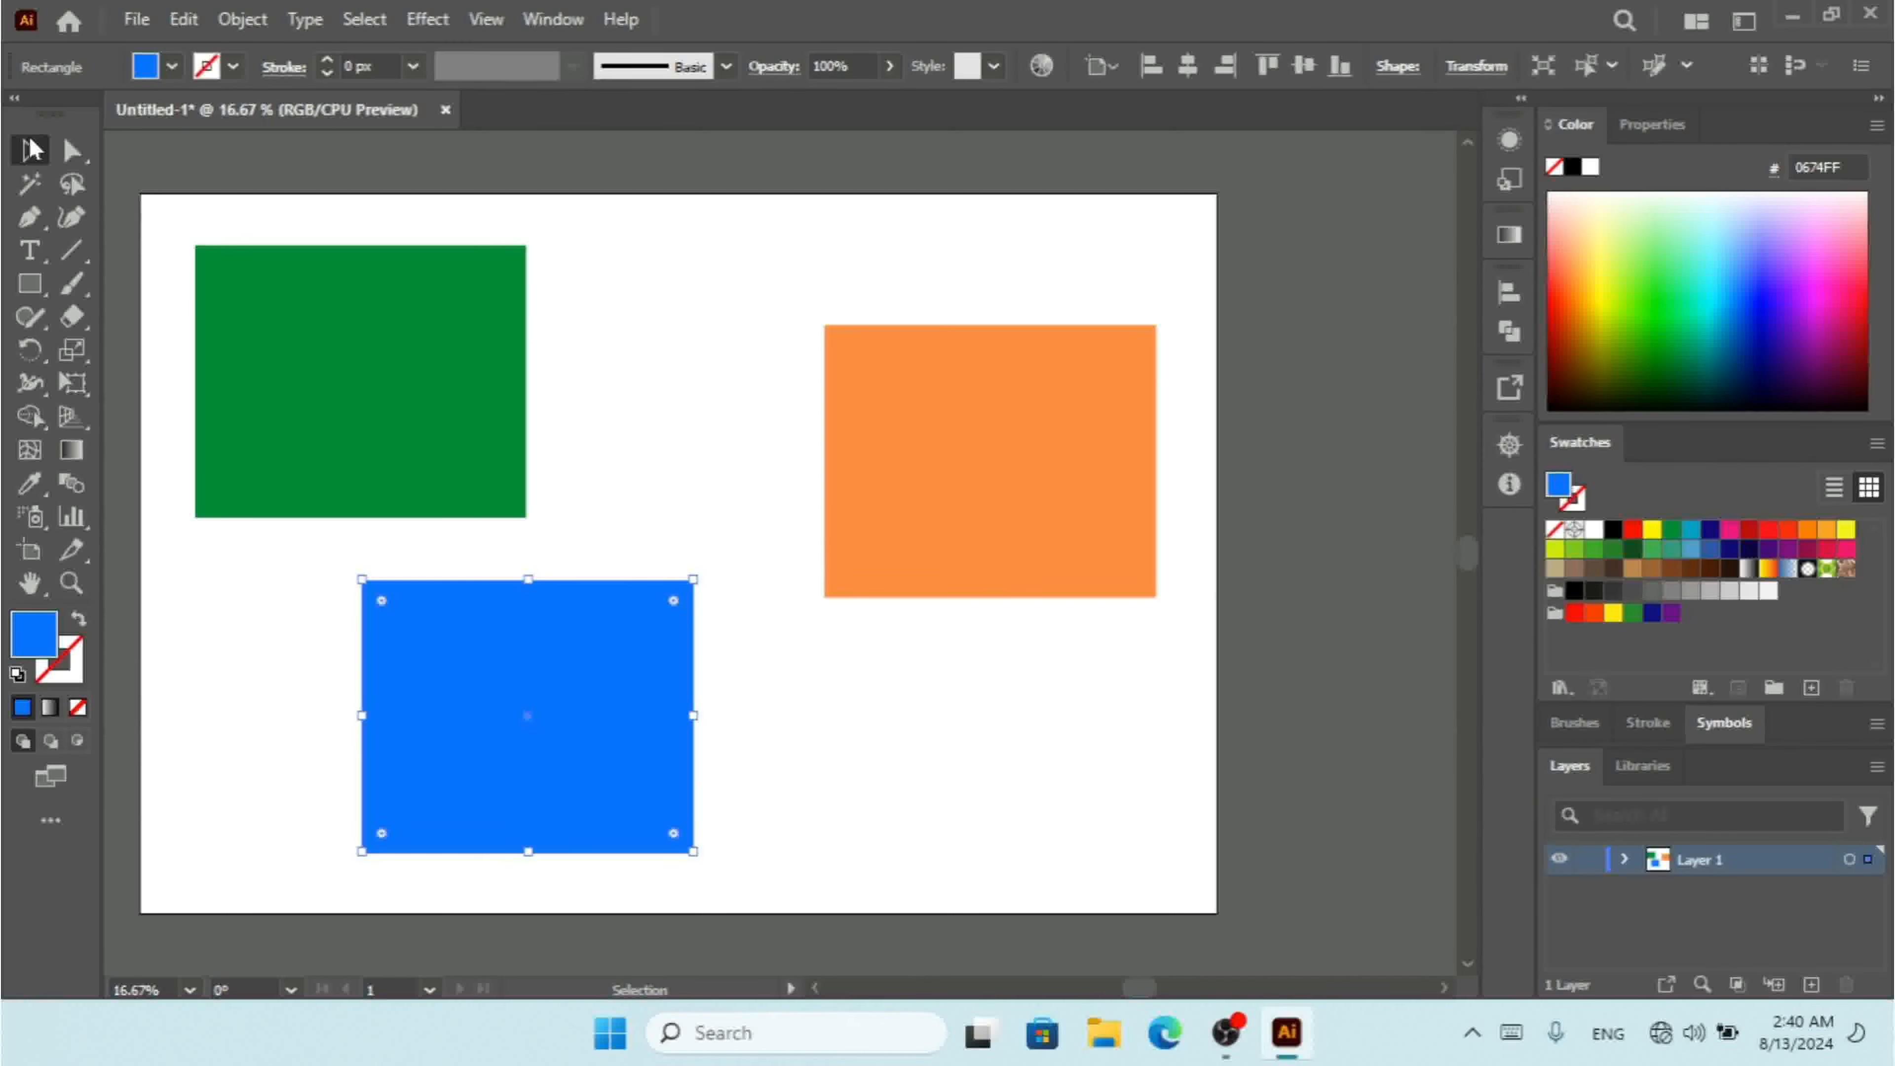
Select all three rectangles at once, clear the selection, then repeat the select-all and deselect
{"action": "left_click", "coordinate": [364, 20]}
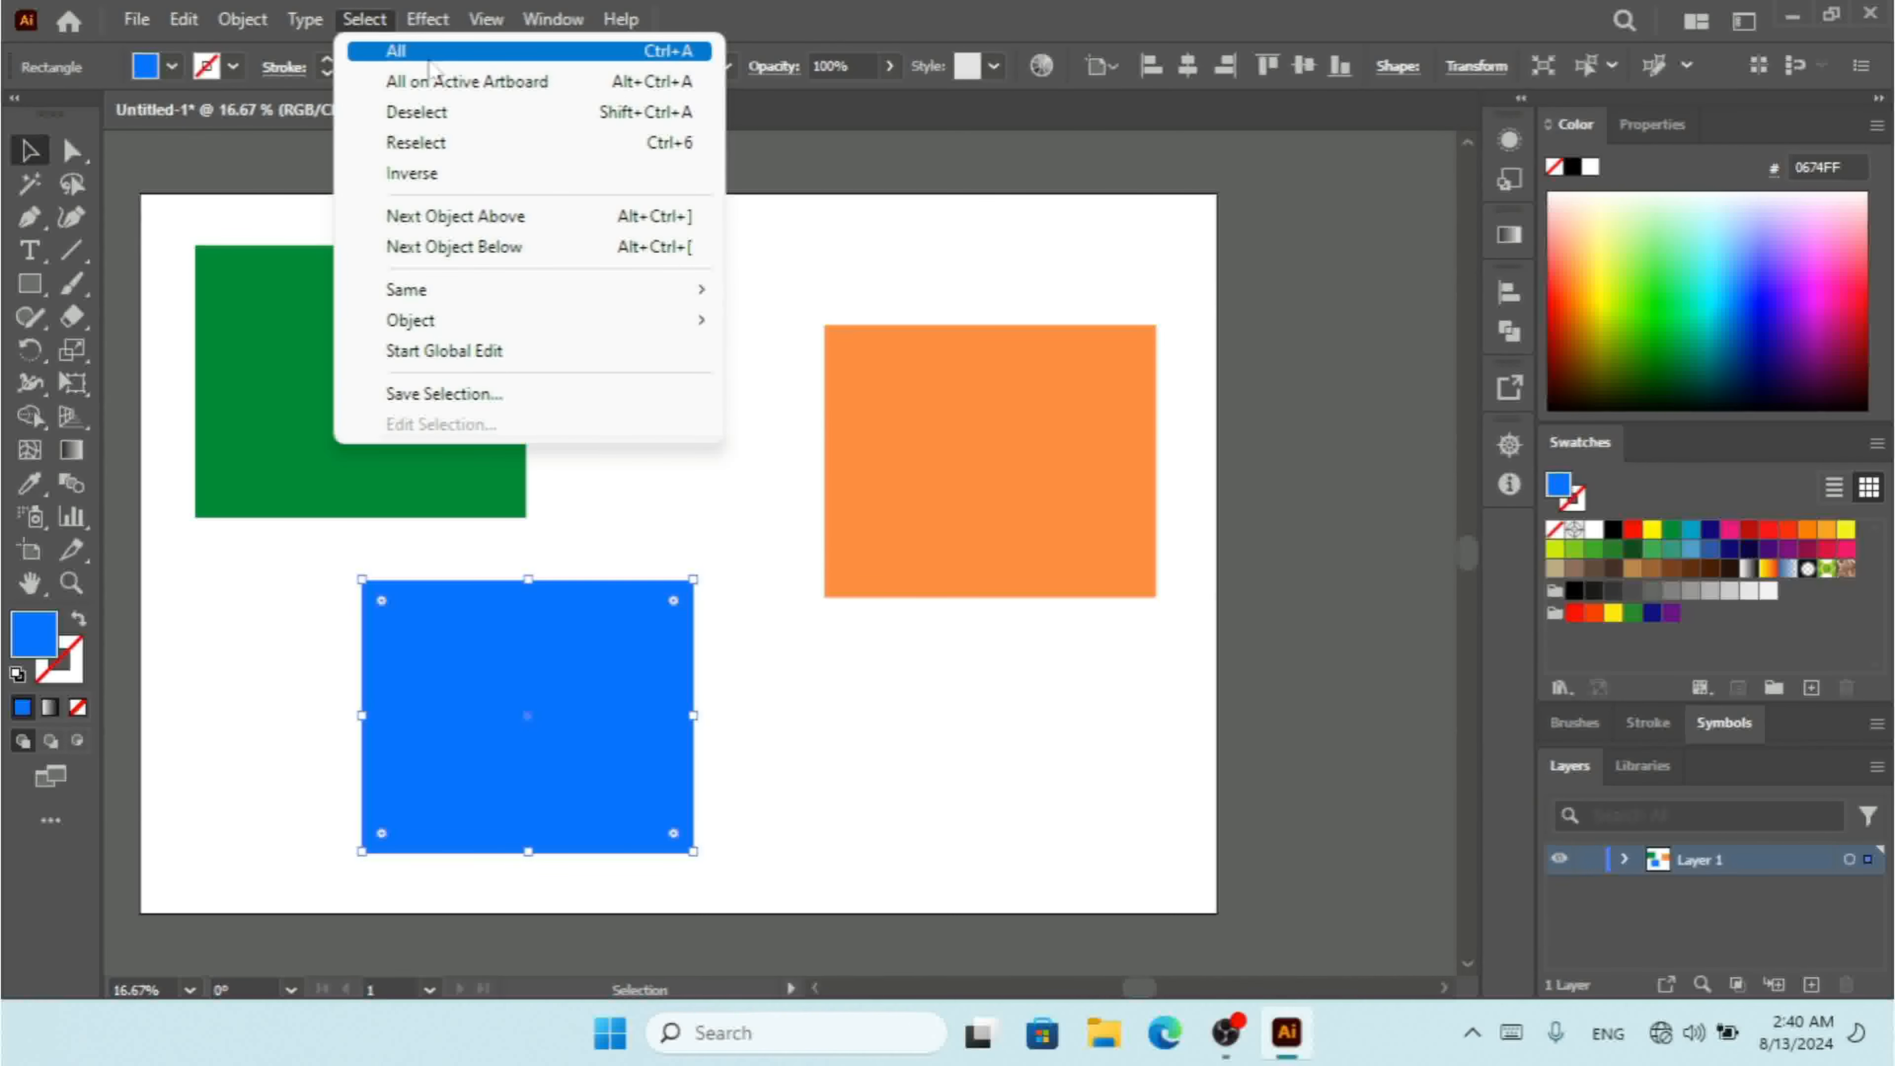
{"action": "left_click", "coordinate": [680, 52]}
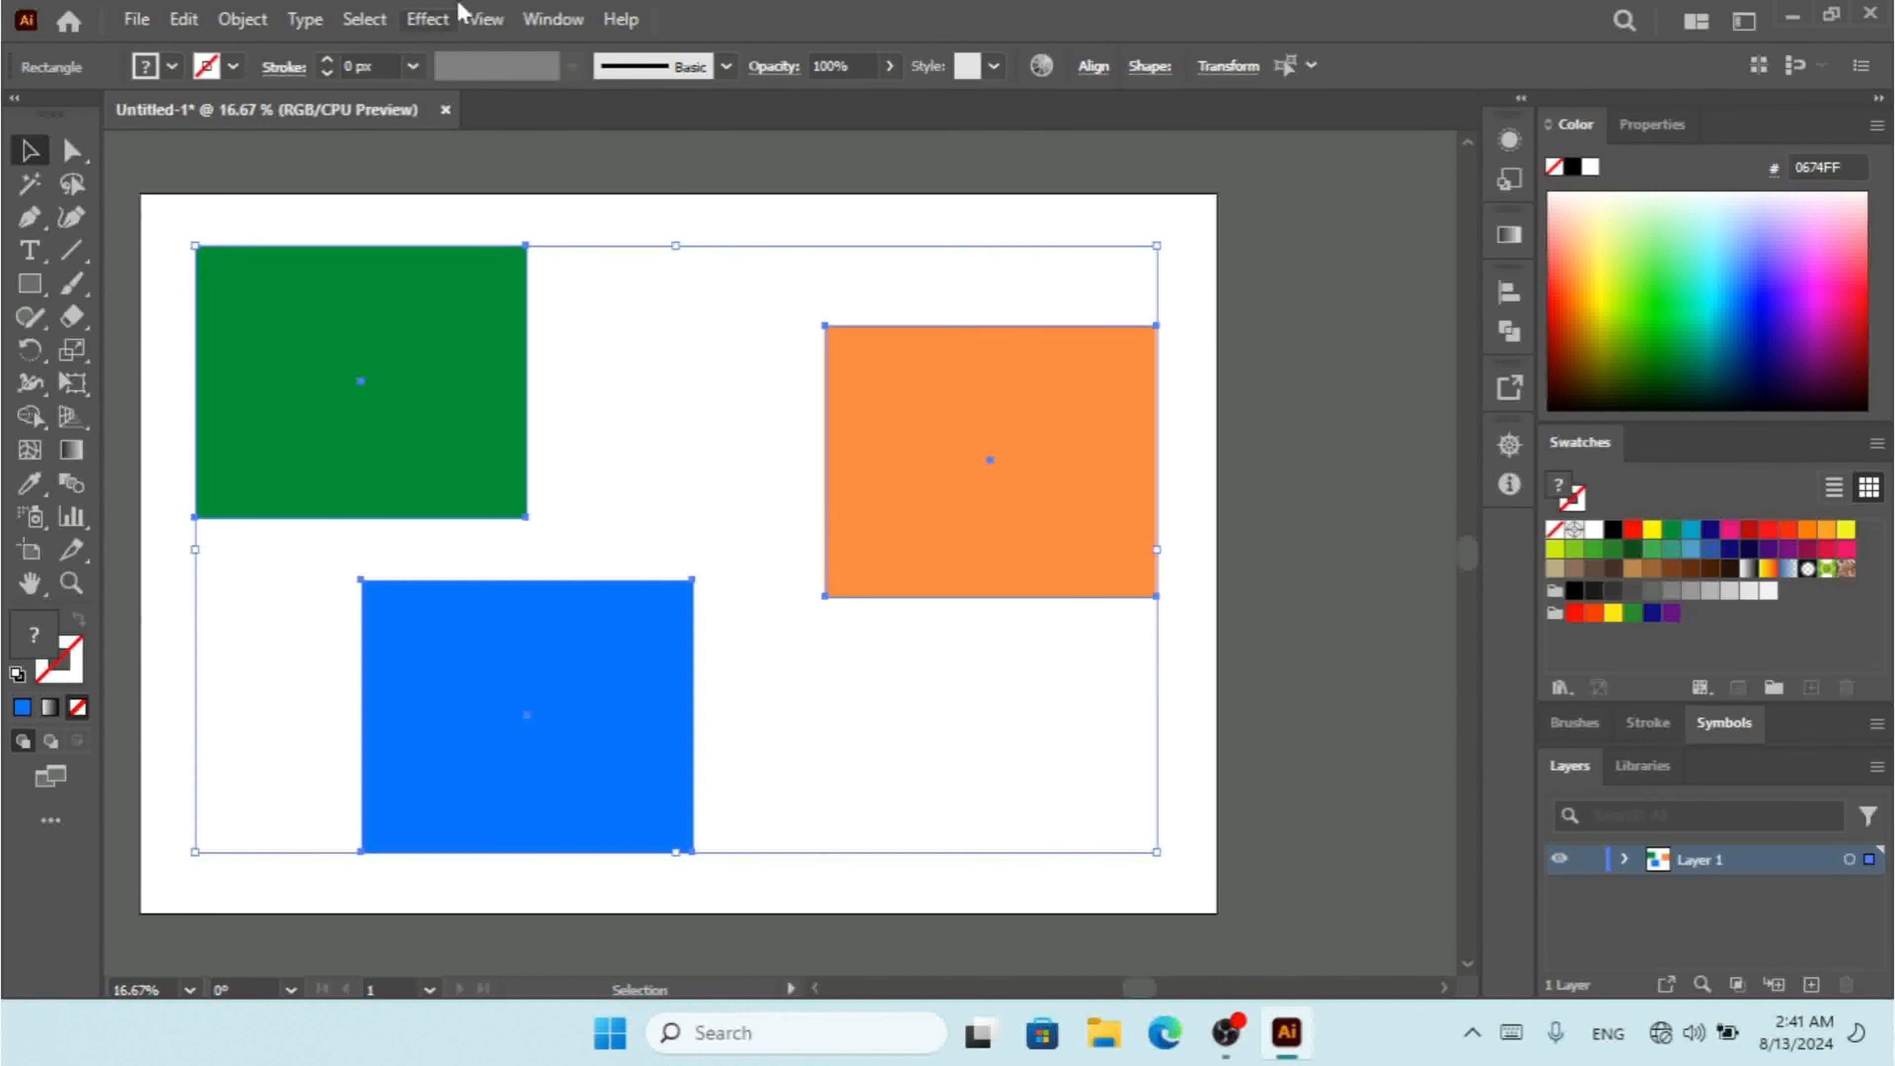
{"action": "left_click", "coordinate": [672, 428]}
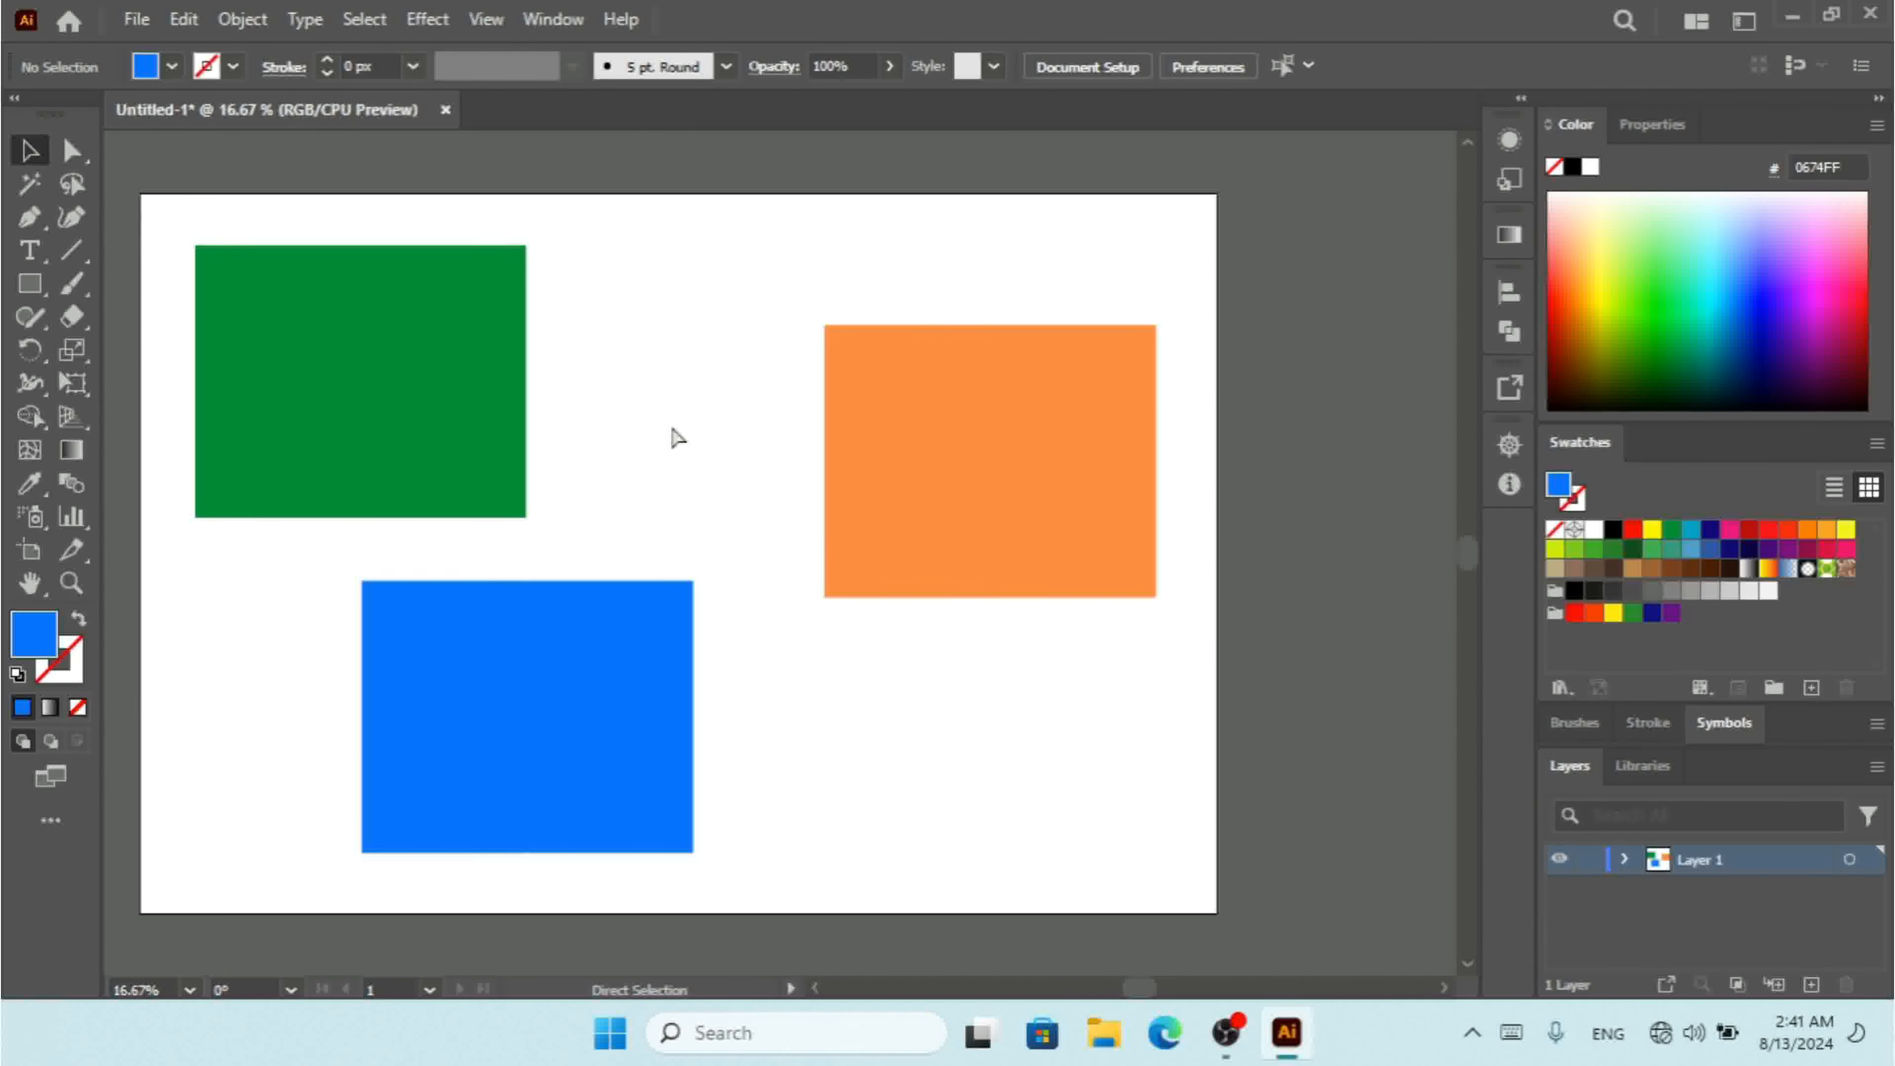
{"action": "key", "text": "ctrl+a"}
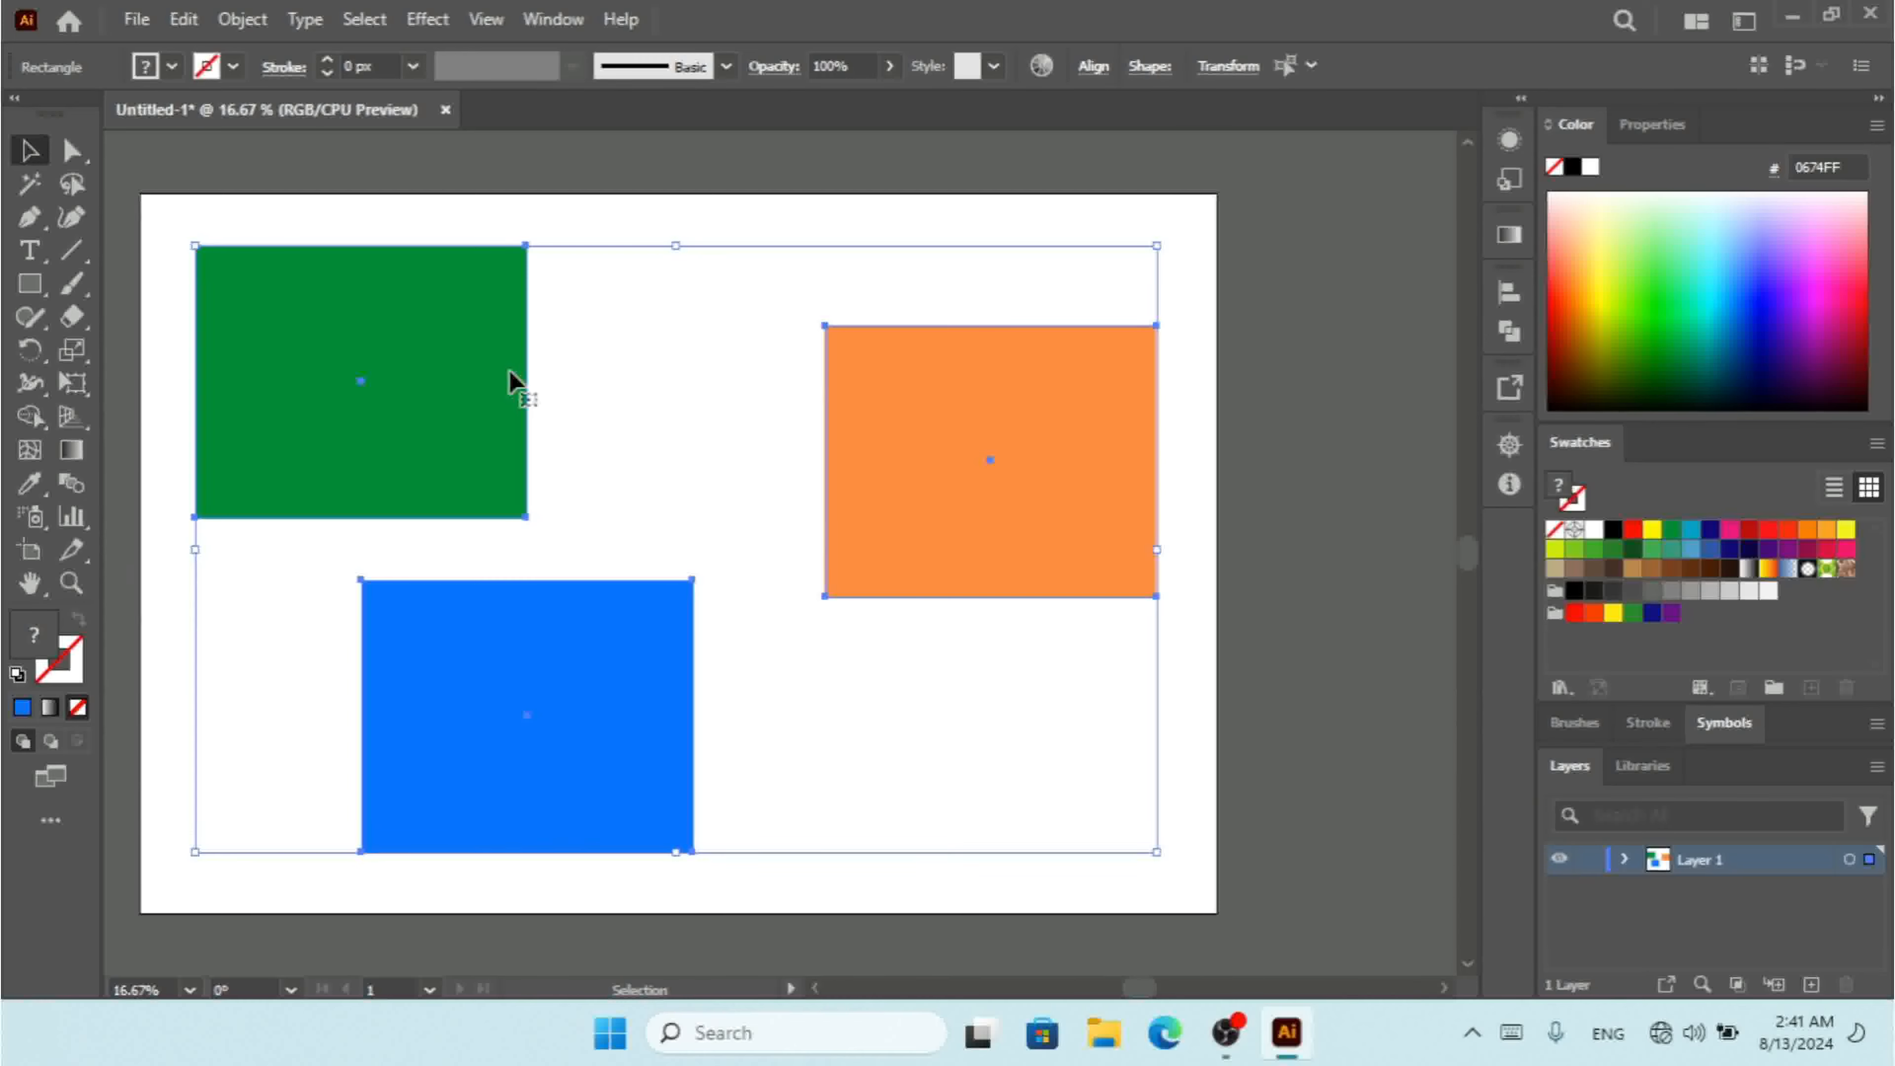
{"action": "left_click", "coordinate": [366, 20]}
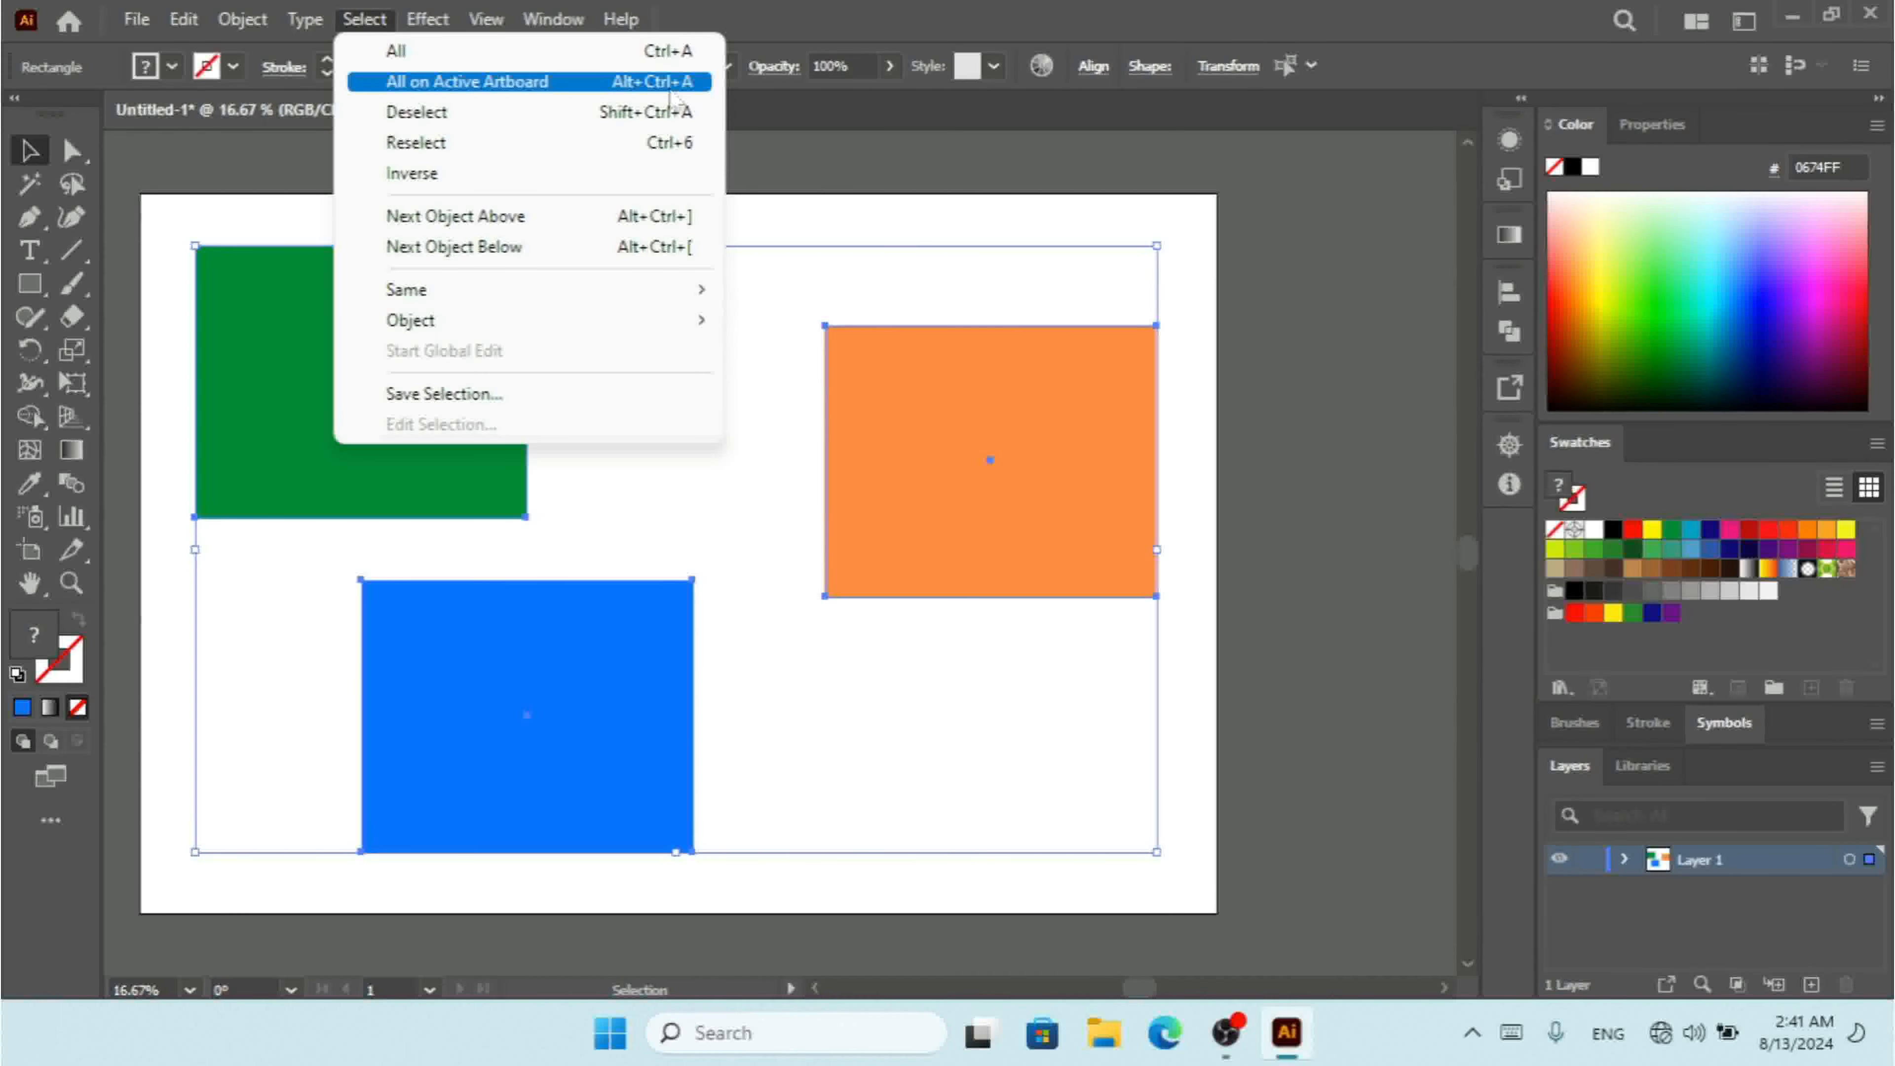
{"action": "left_click", "coordinate": [998, 758]}
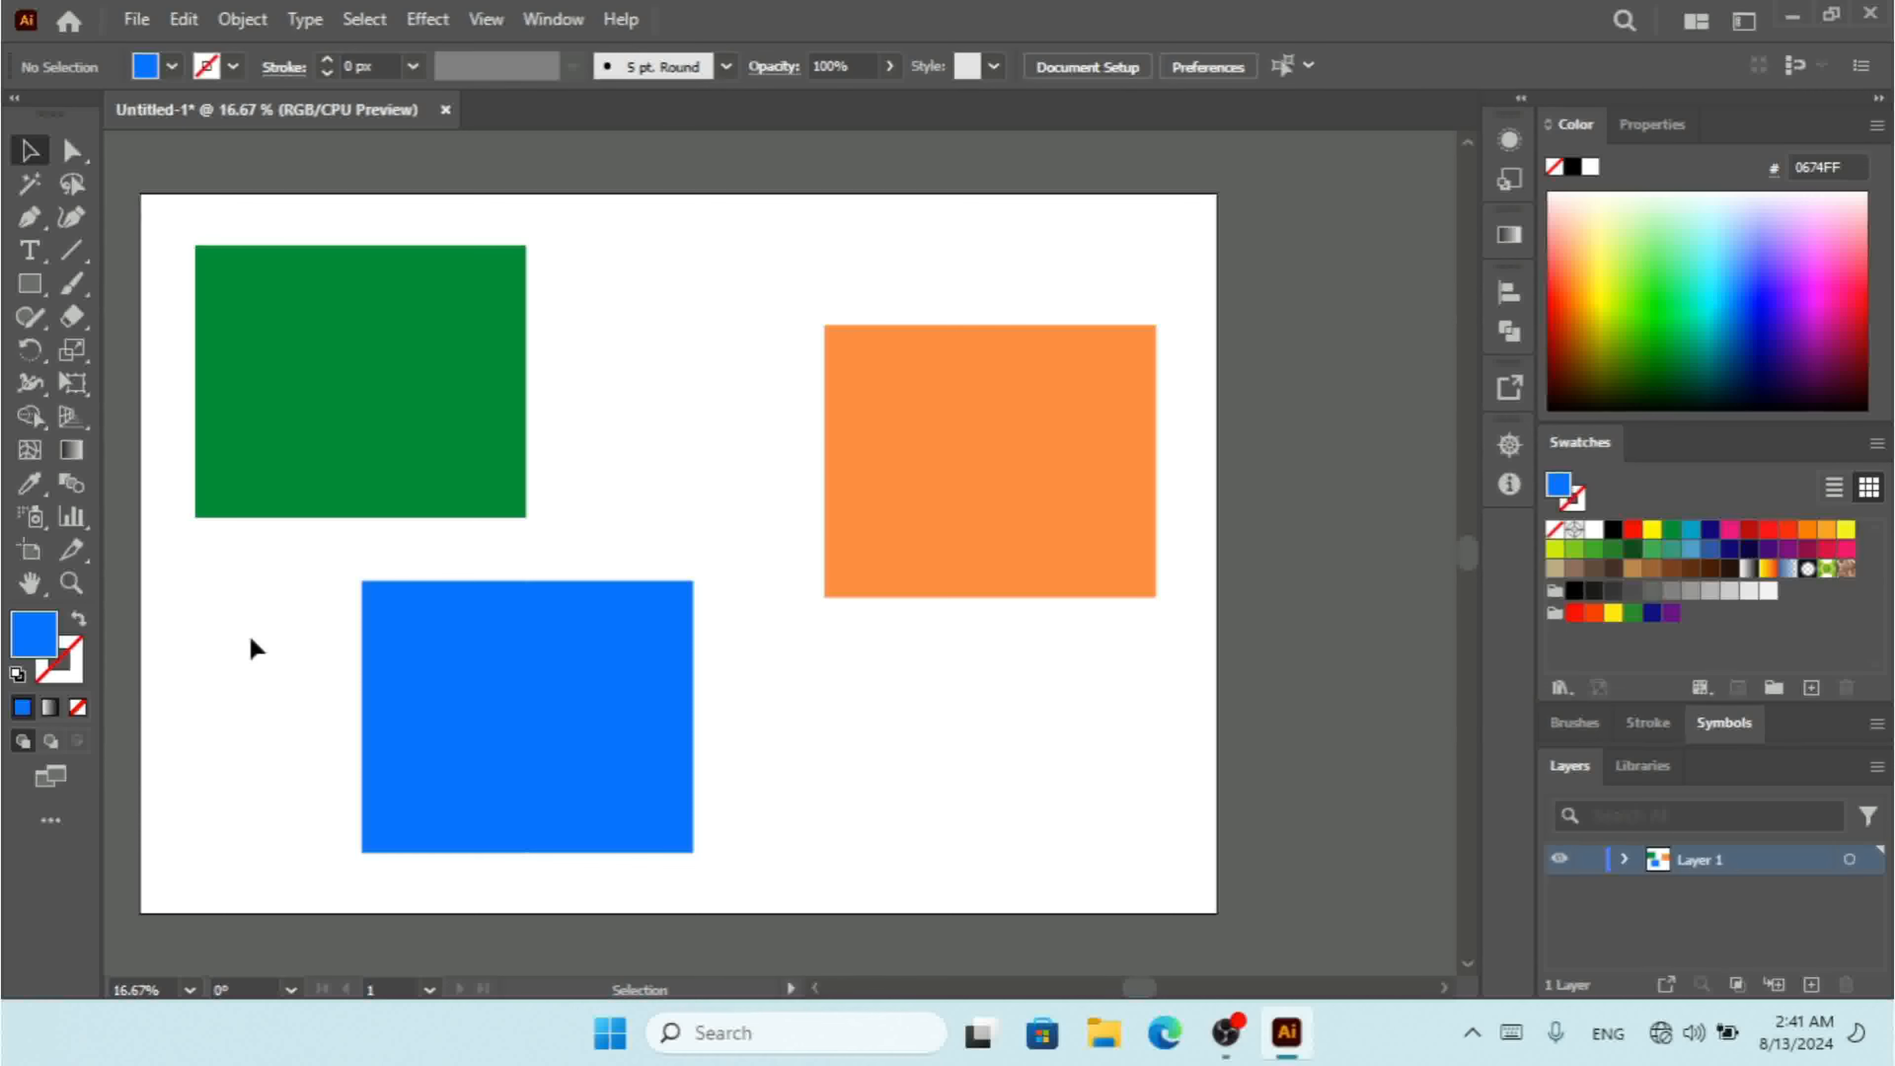
Duplicate Artboard 1 together with its three rectangles, then clear the selection
{"action": "left_click", "coordinate": [29, 550]}
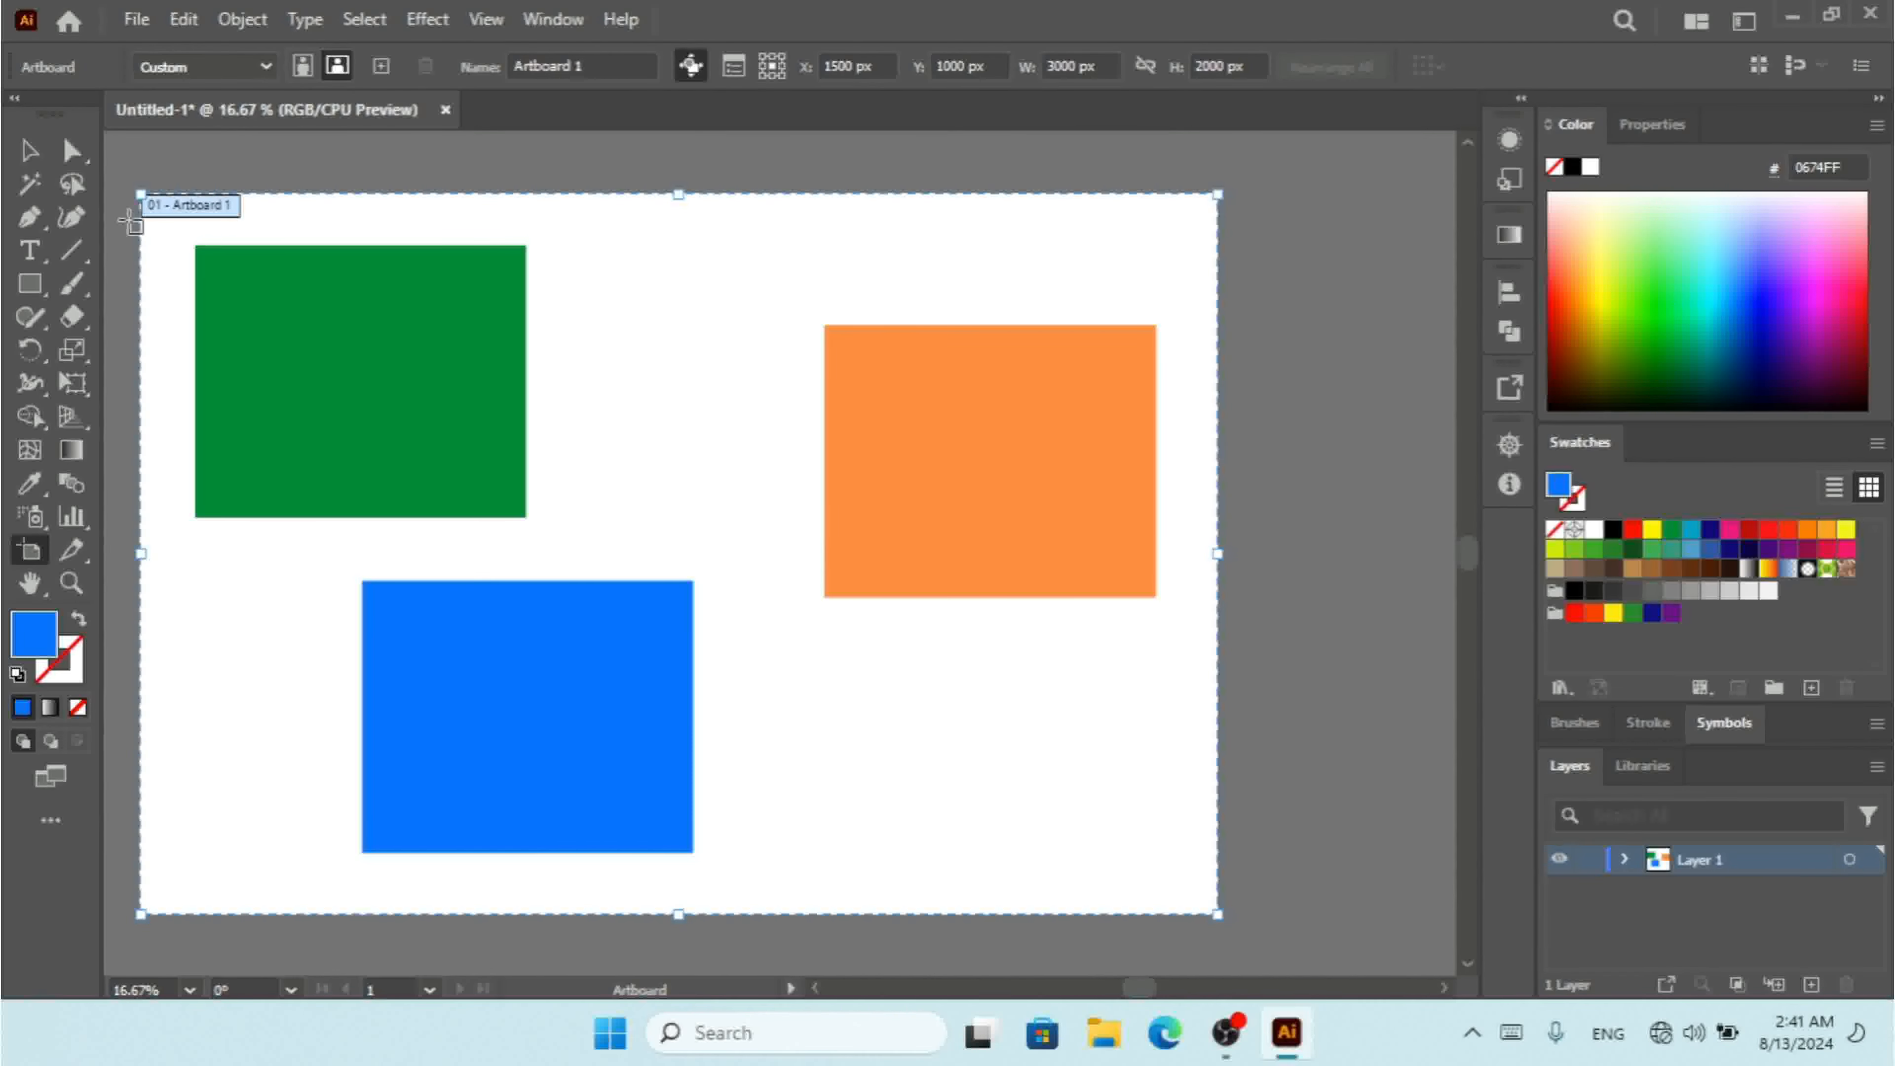
{"action": "left_click", "coordinate": [30, 151]}
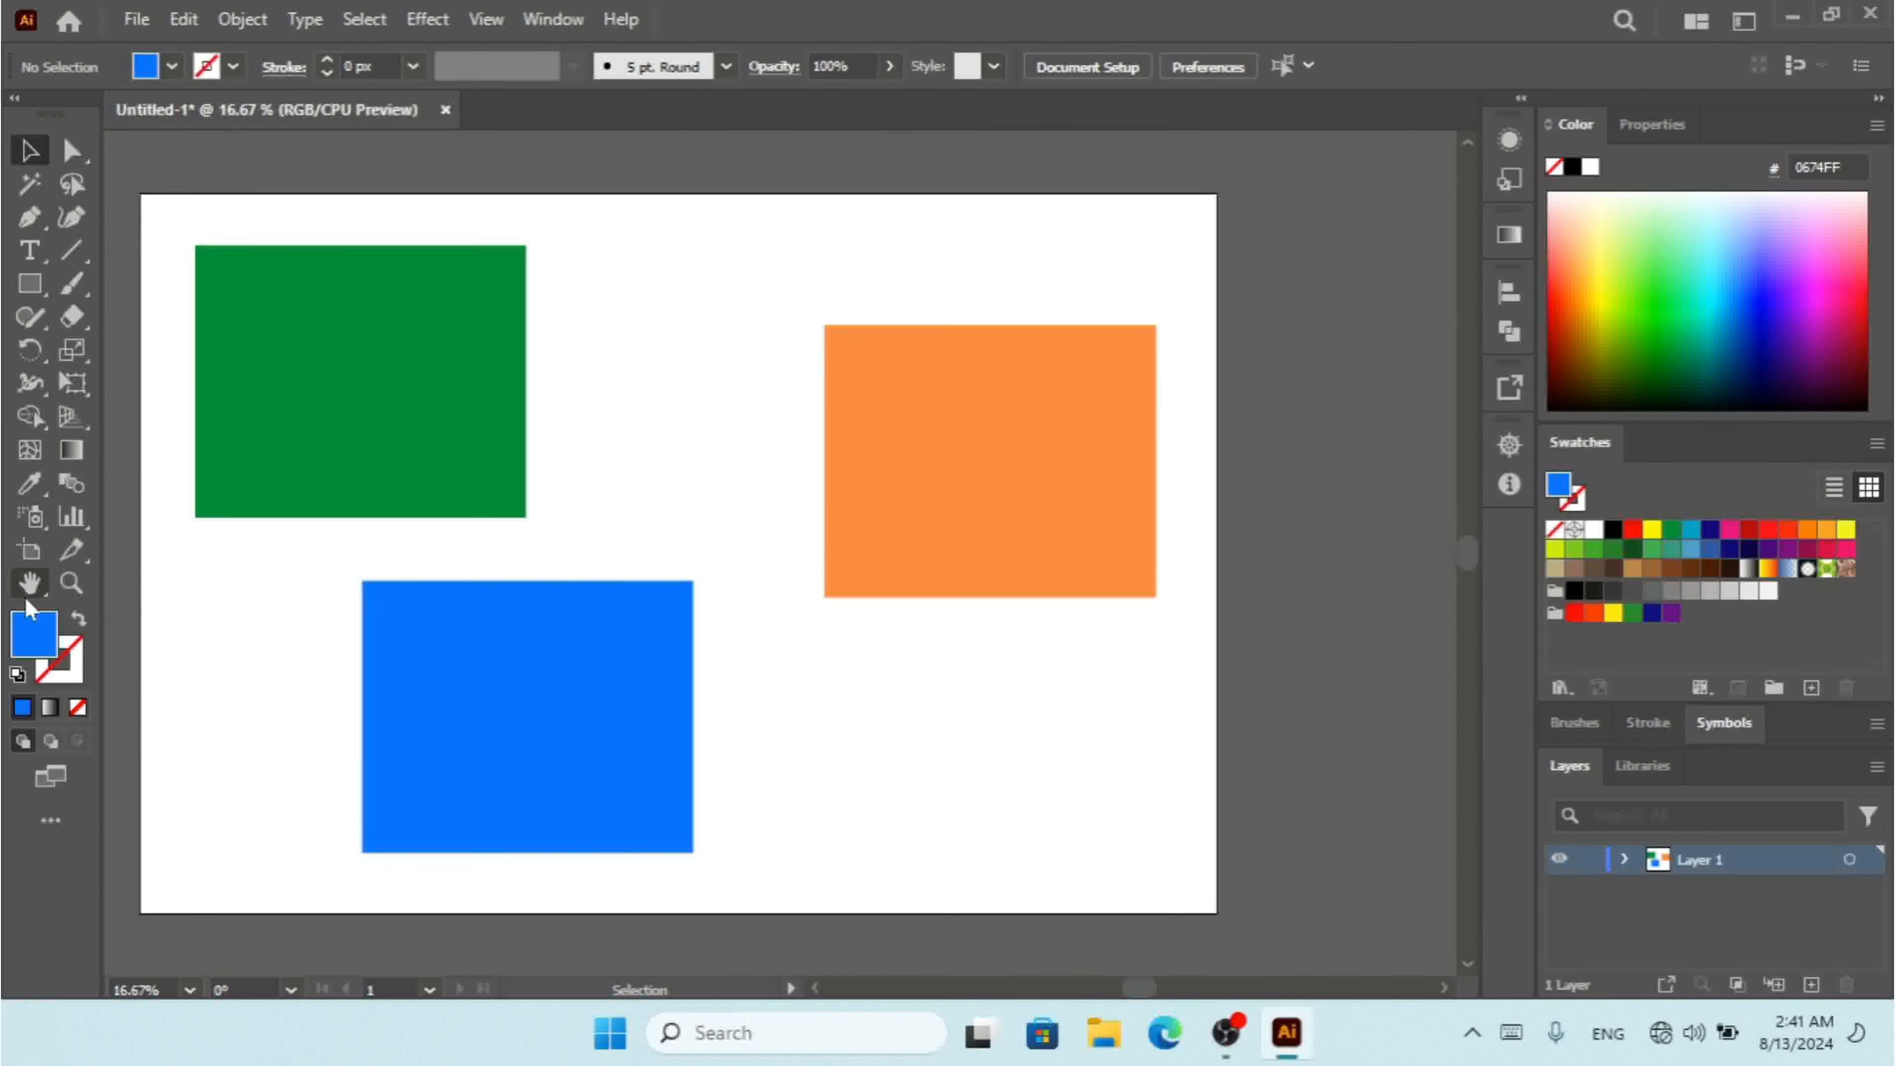
{"action": "left_click", "coordinate": [19, 552]}
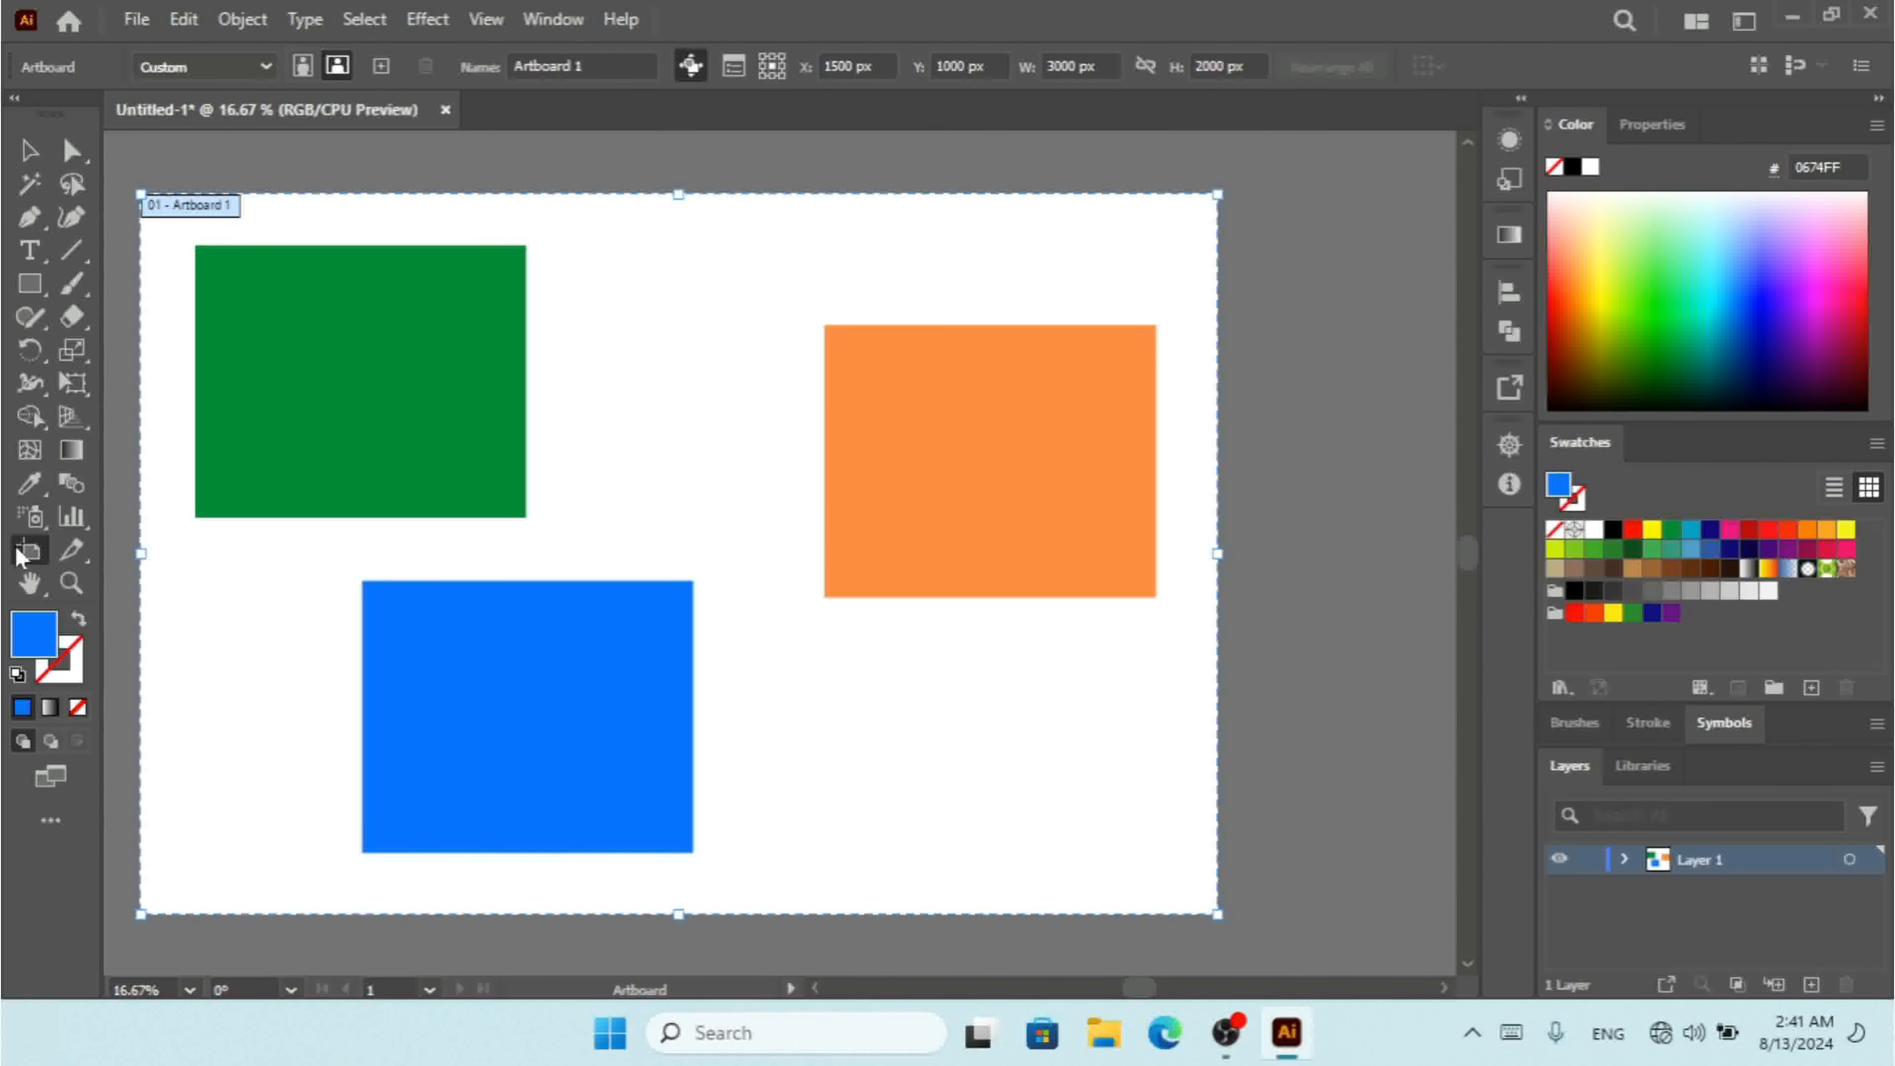
{"action": "key", "text": "ctrl+c"}
{"action": "key", "text": "ctrl+v"}
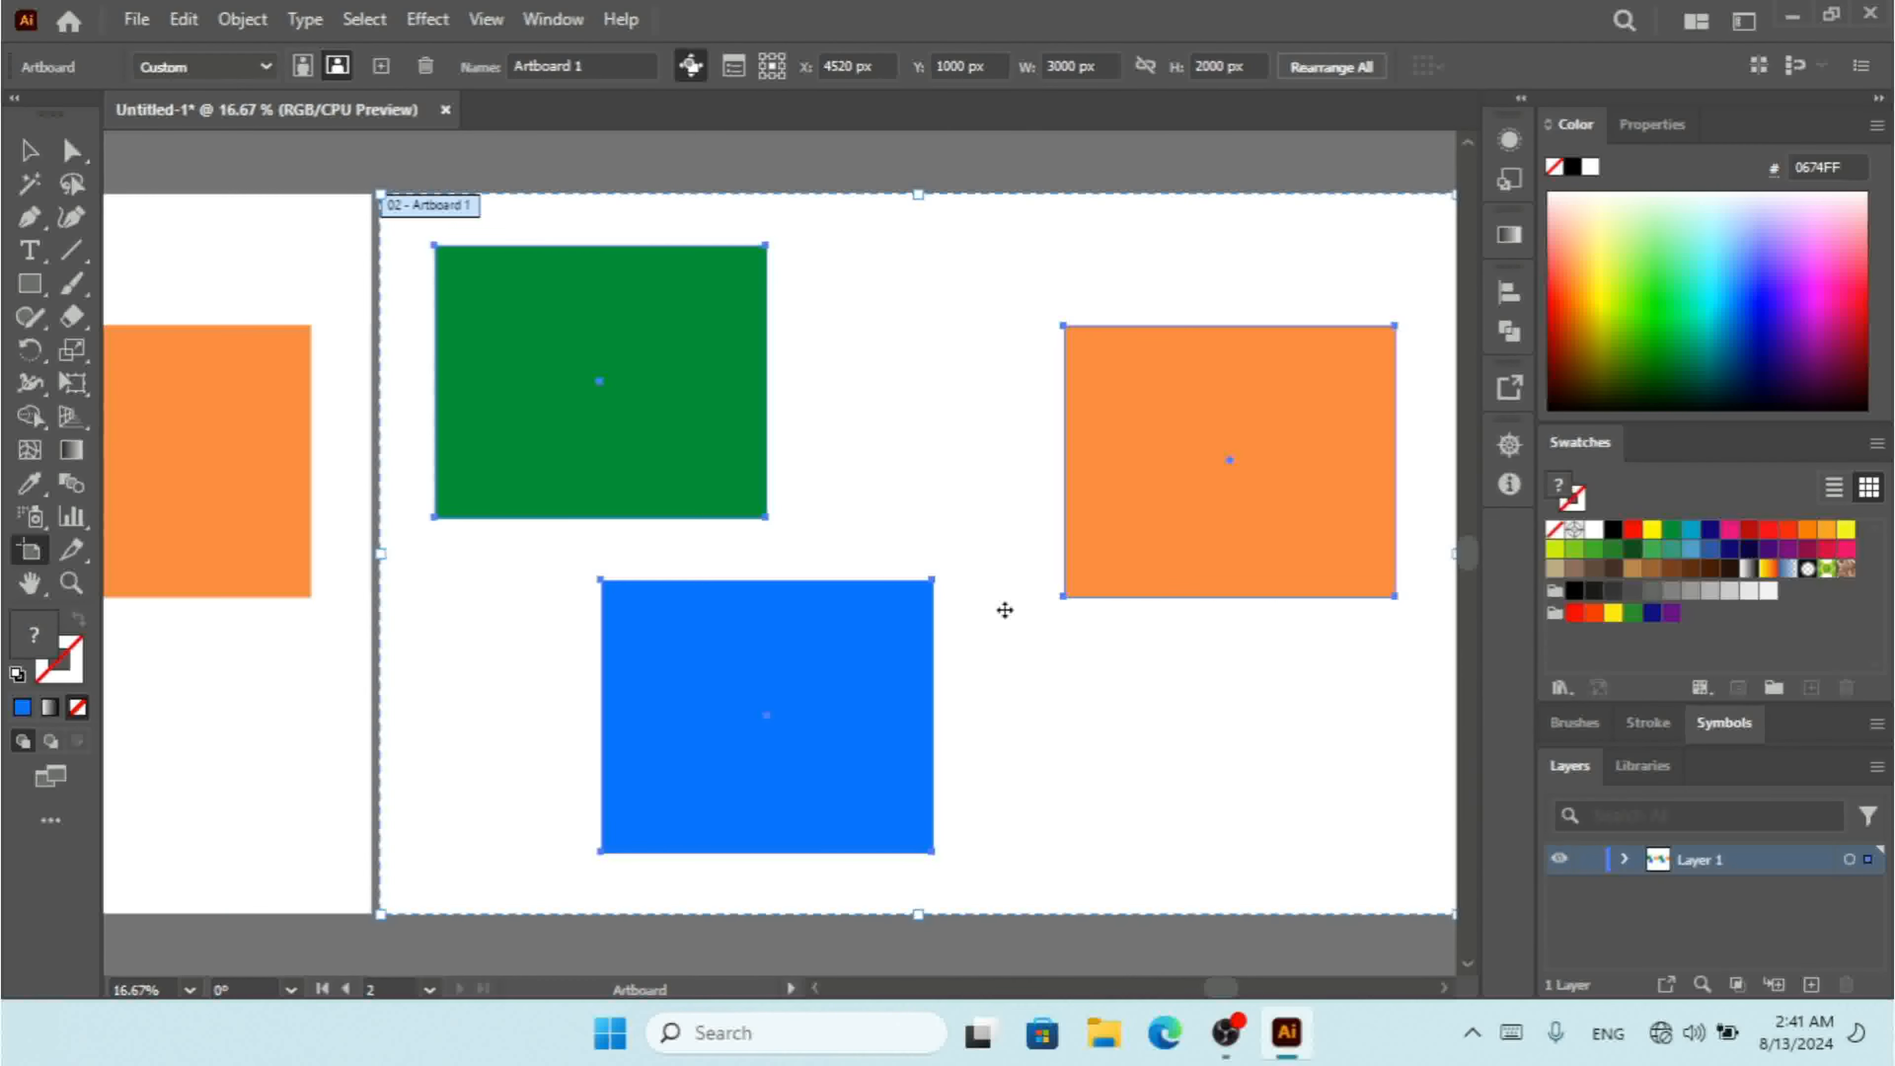
{"action": "left_click", "coordinate": [33, 151]}
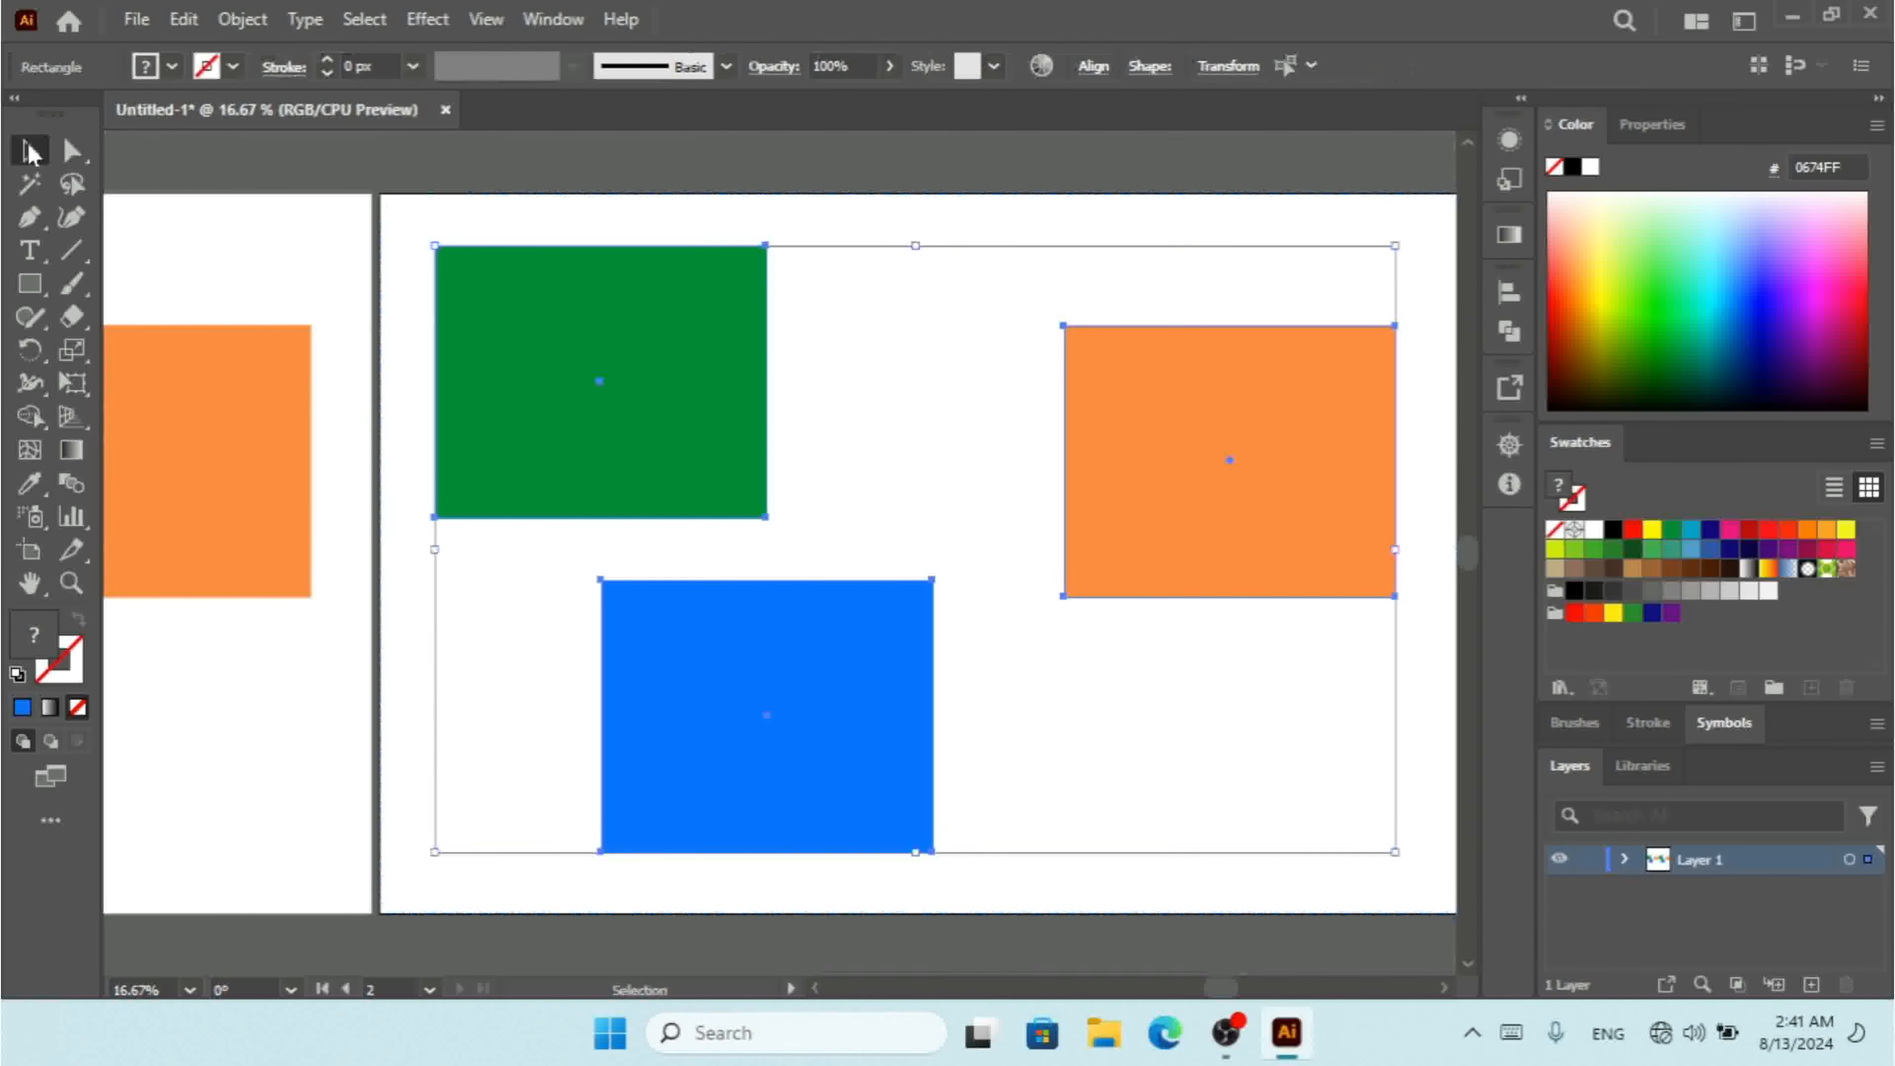
{"action": "left_click", "coordinate": [847, 154]}
Select all objects on the active artboard only, using the duplicated artboard
{"action": "key", "text": "ctrl+minus"}
{"action": "key", "text": "ctrl+minus"}
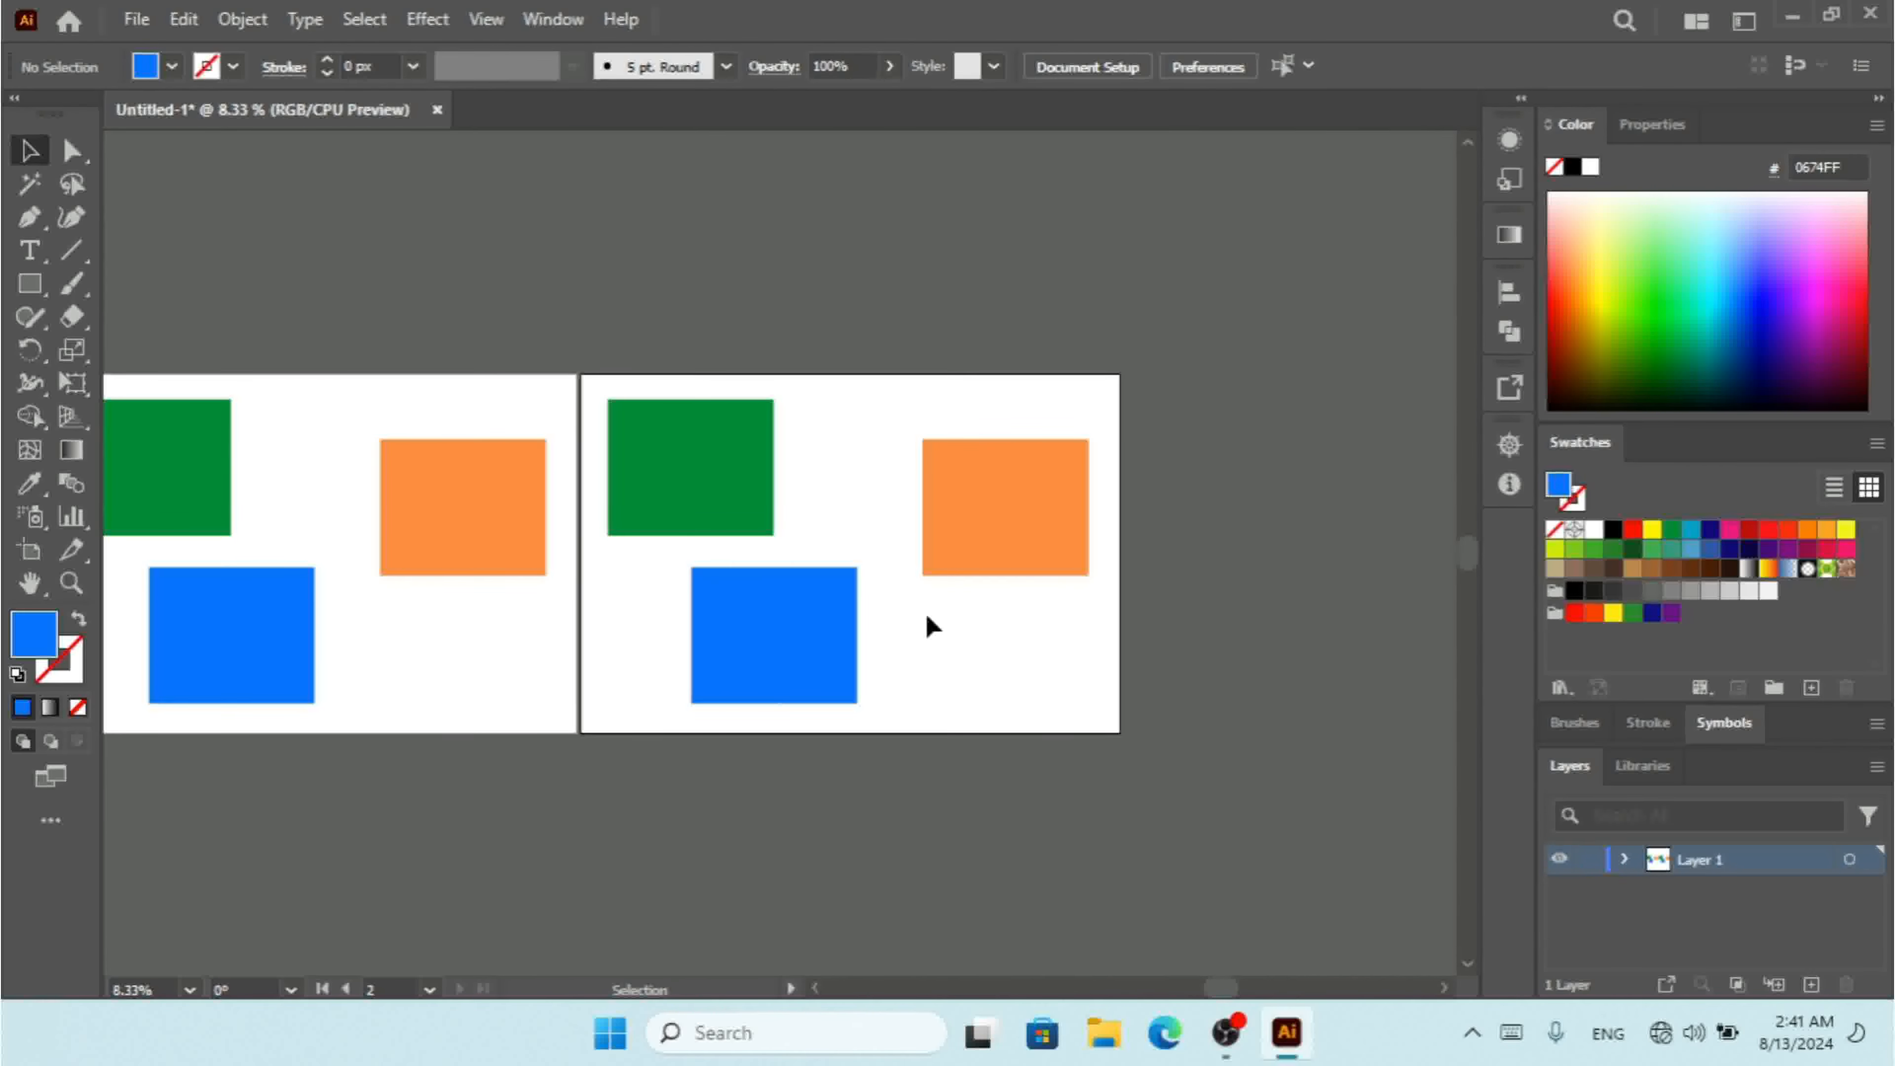
{"action": "left_click", "coordinate": [817, 988]}
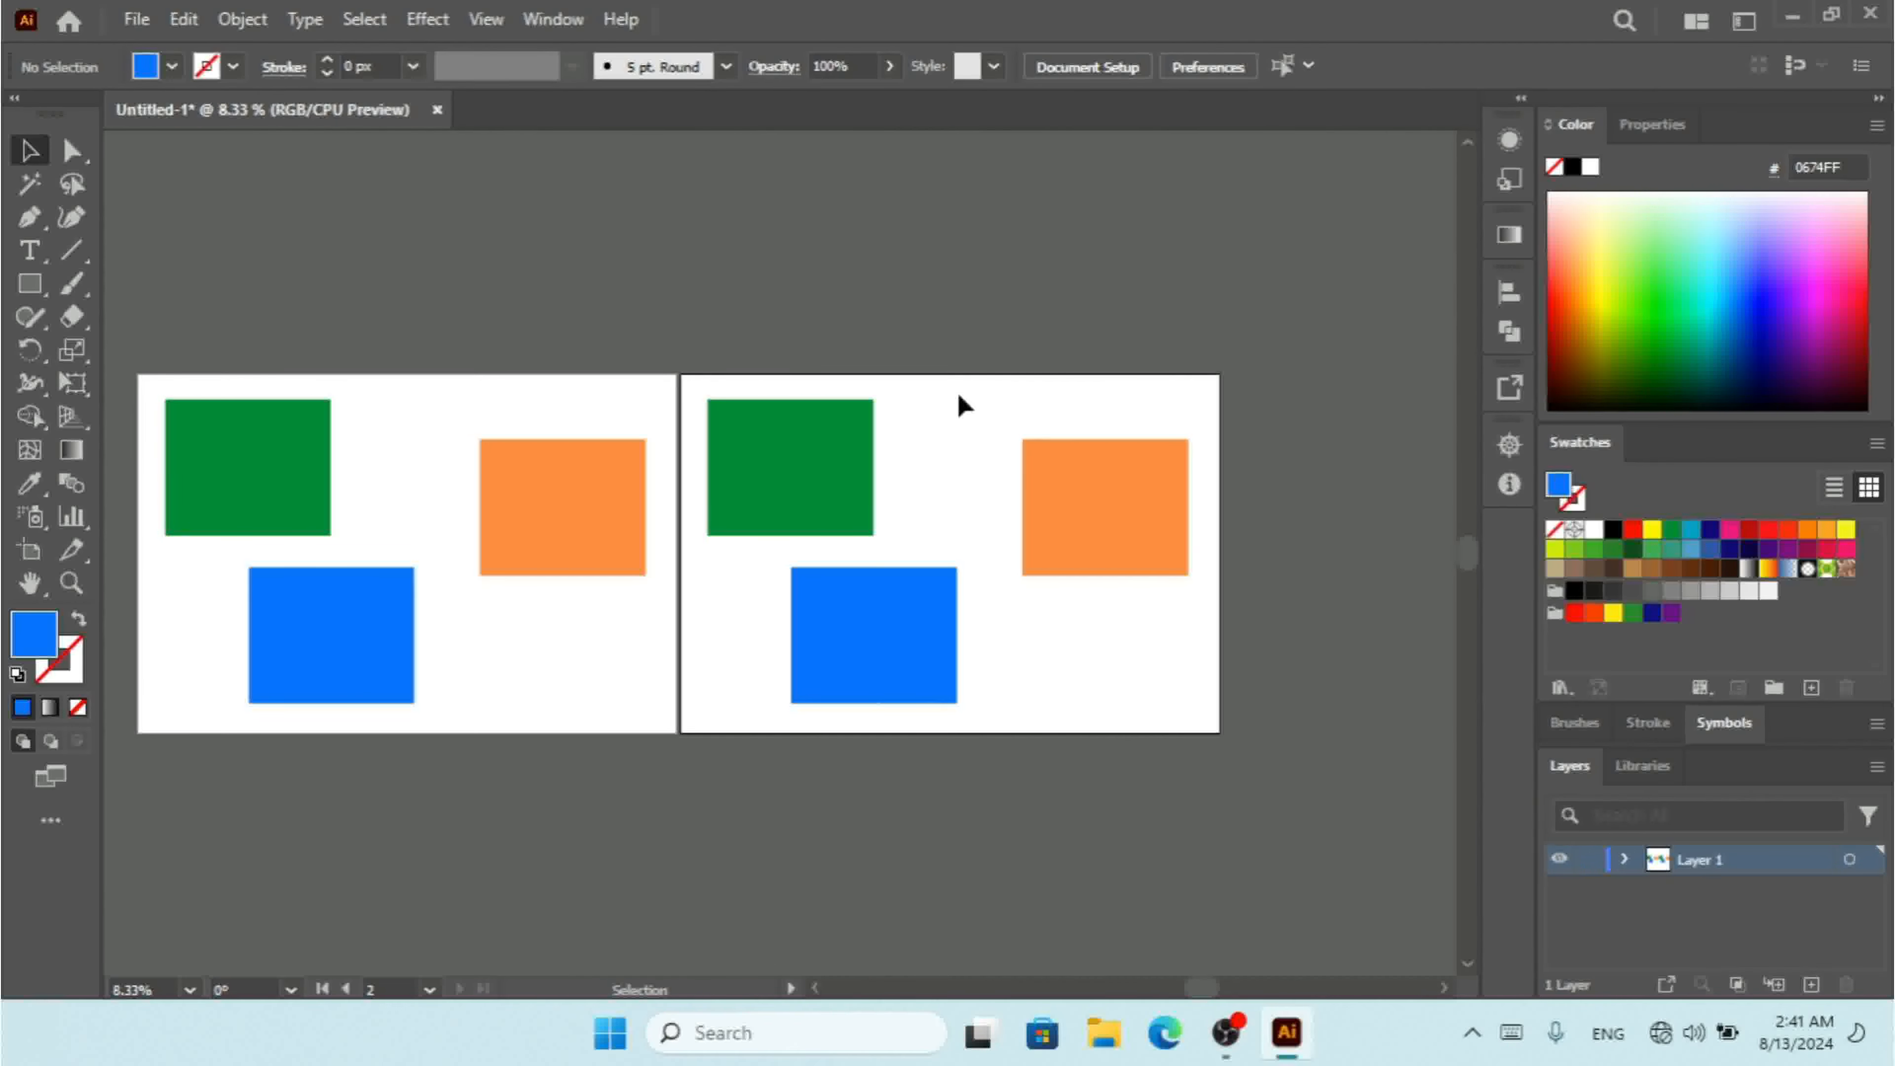
{"action": "left_click", "coordinate": [374, 23]}
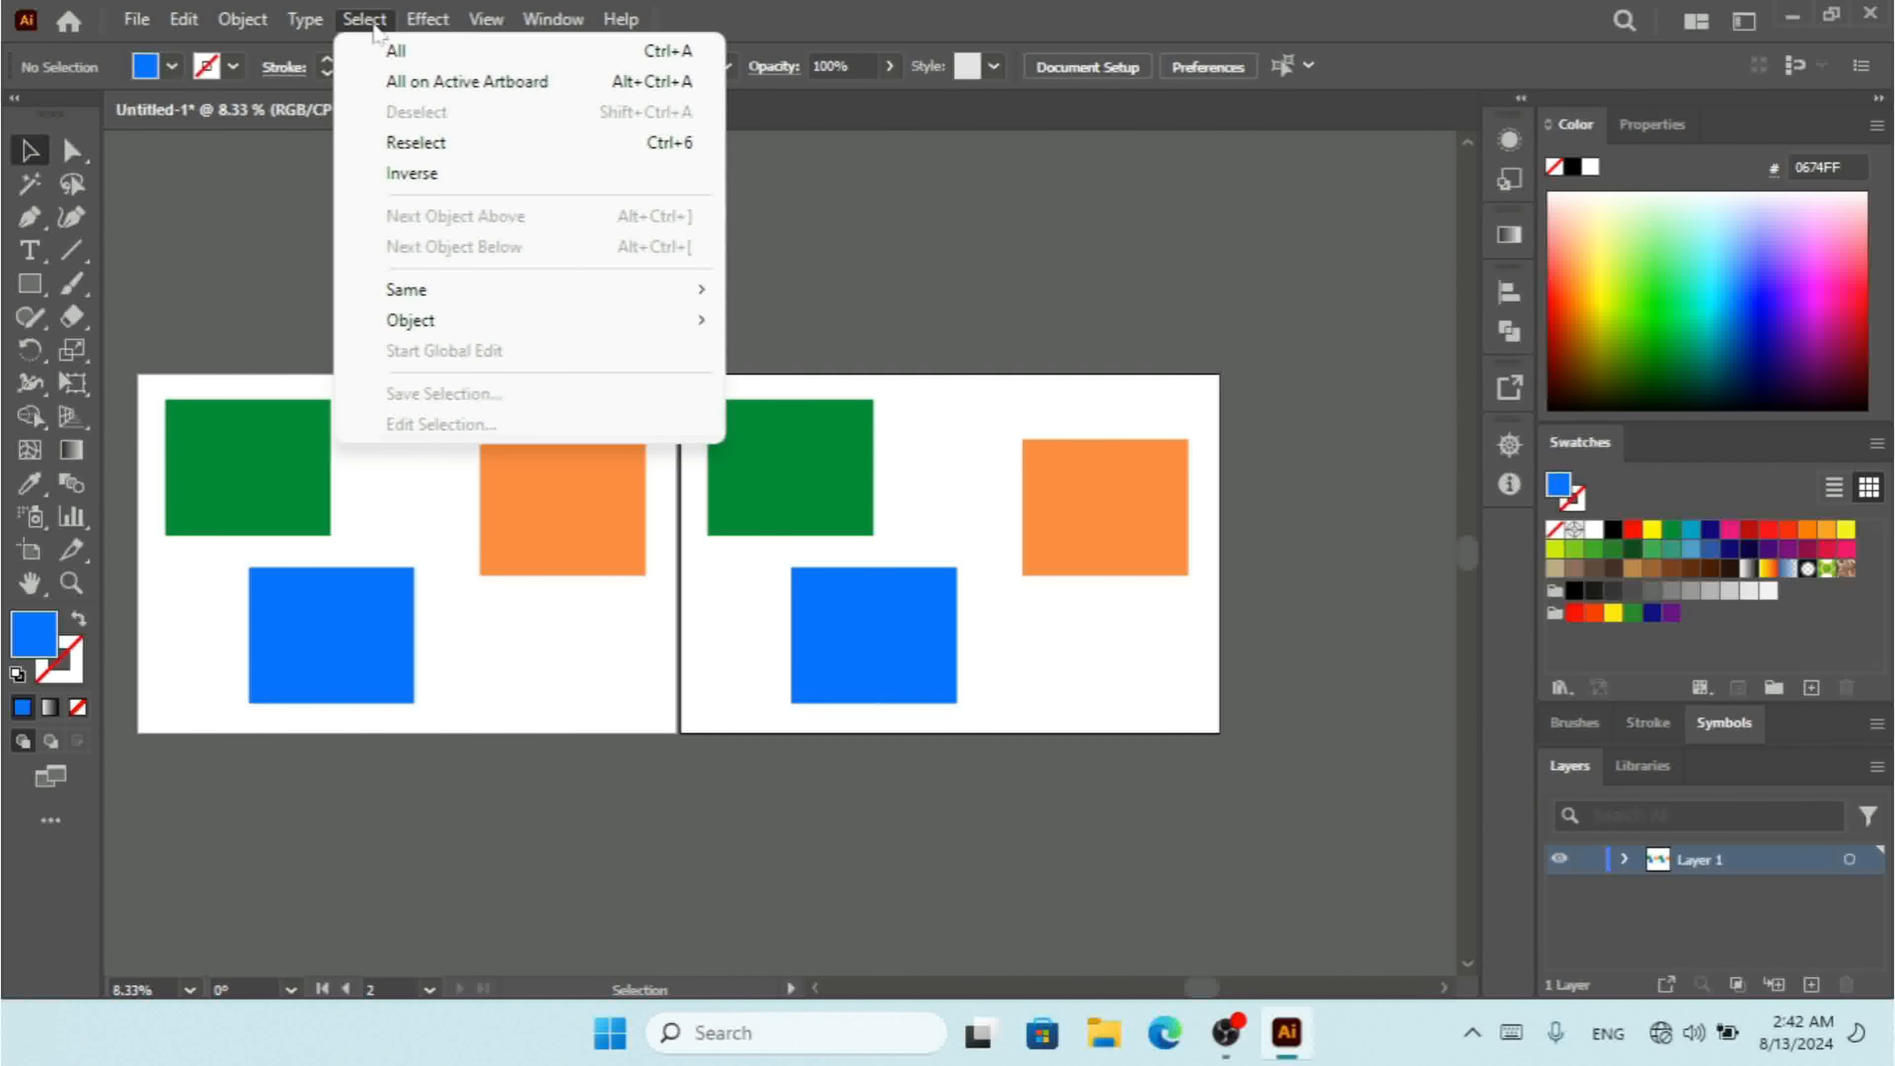
{"action": "left_click", "coordinate": [433, 87]}
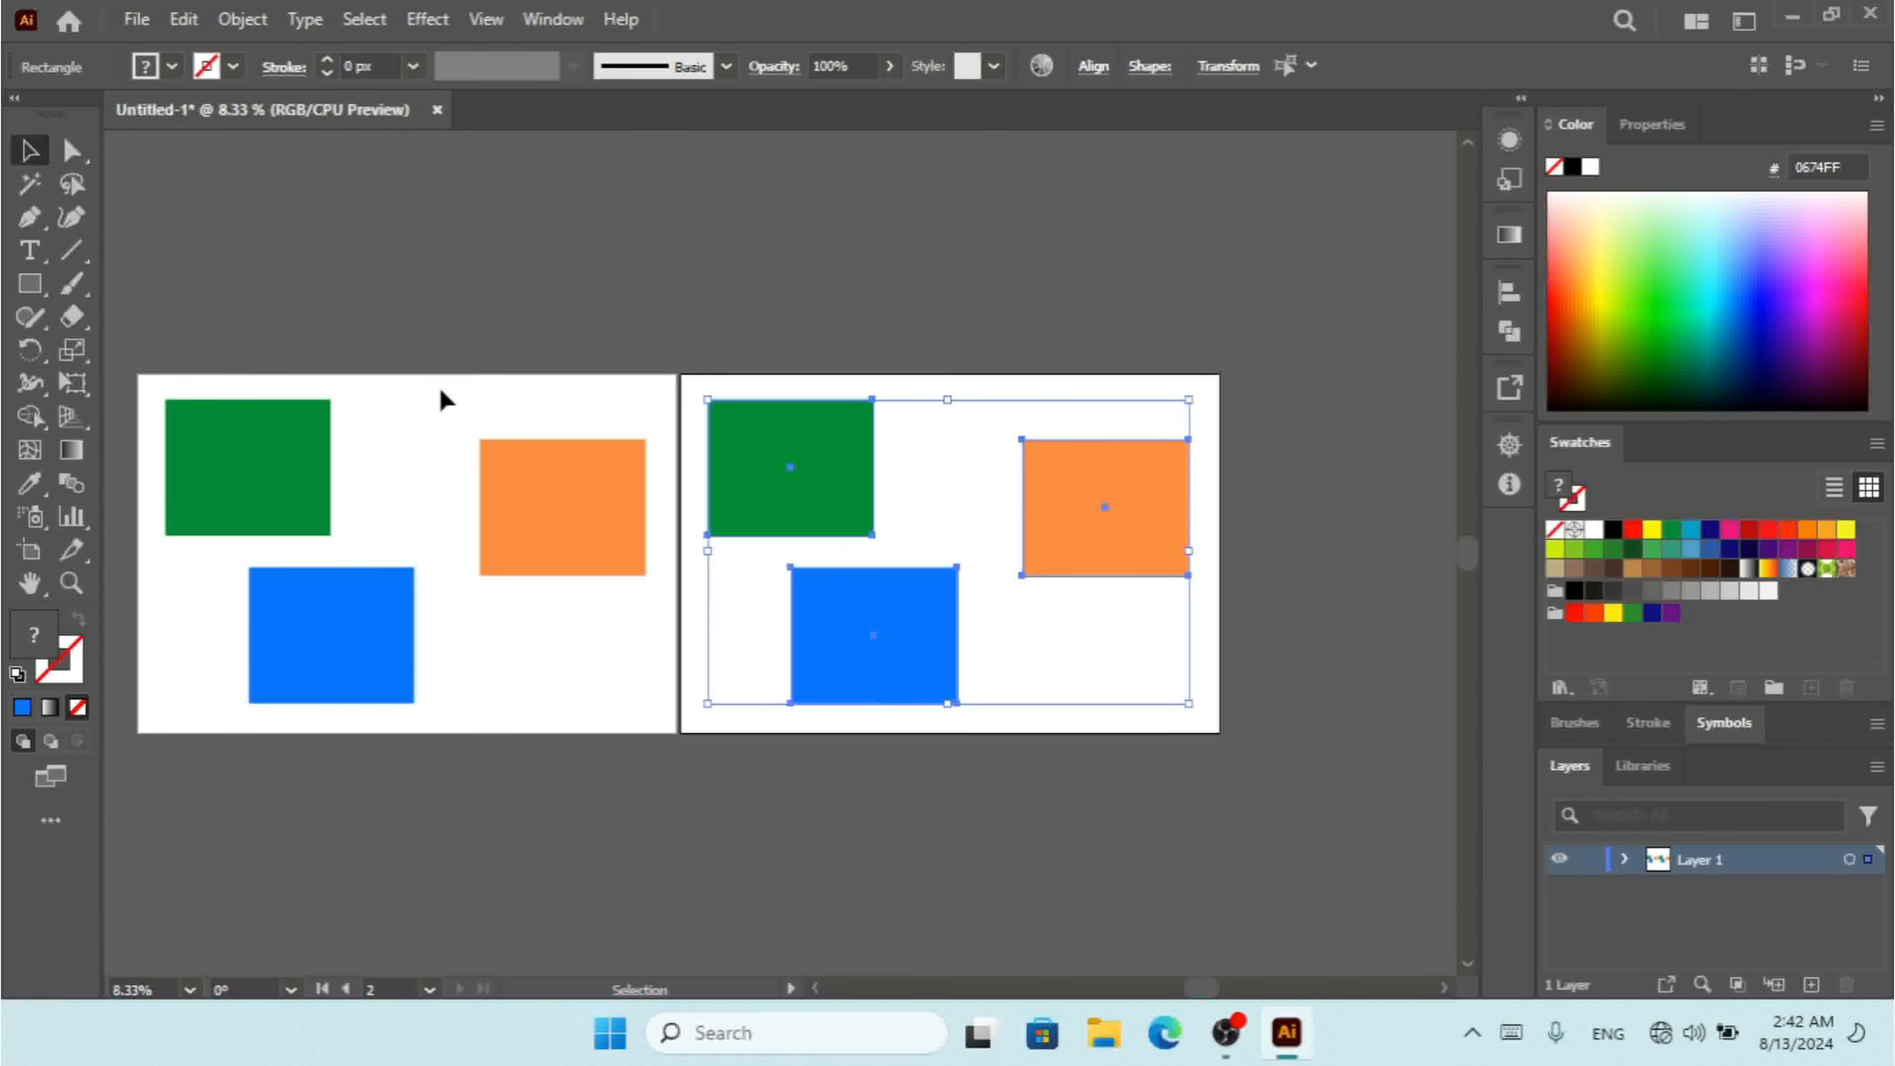
Make the original artboard active and select all the objects on it
{"action": "left_click", "coordinate": [412, 408]}
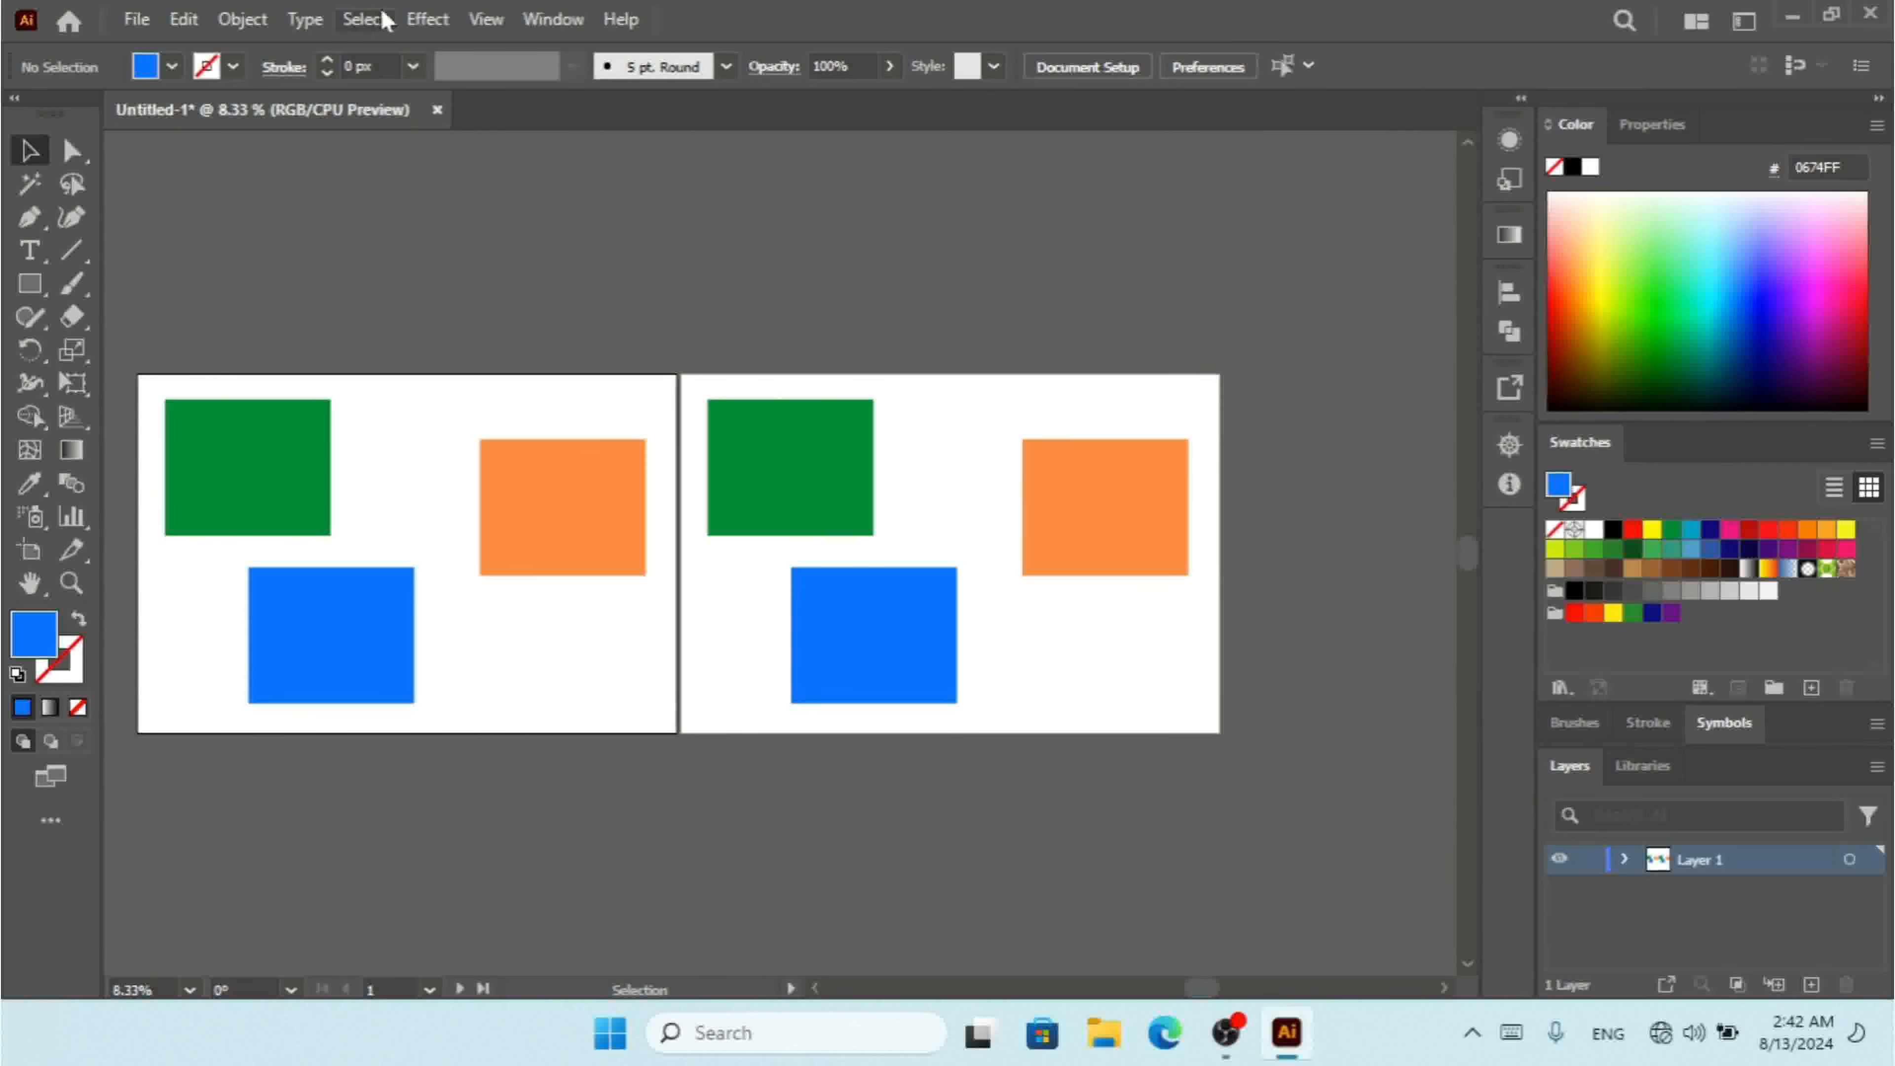
{"action": "left_click", "coordinate": [365, 20]}
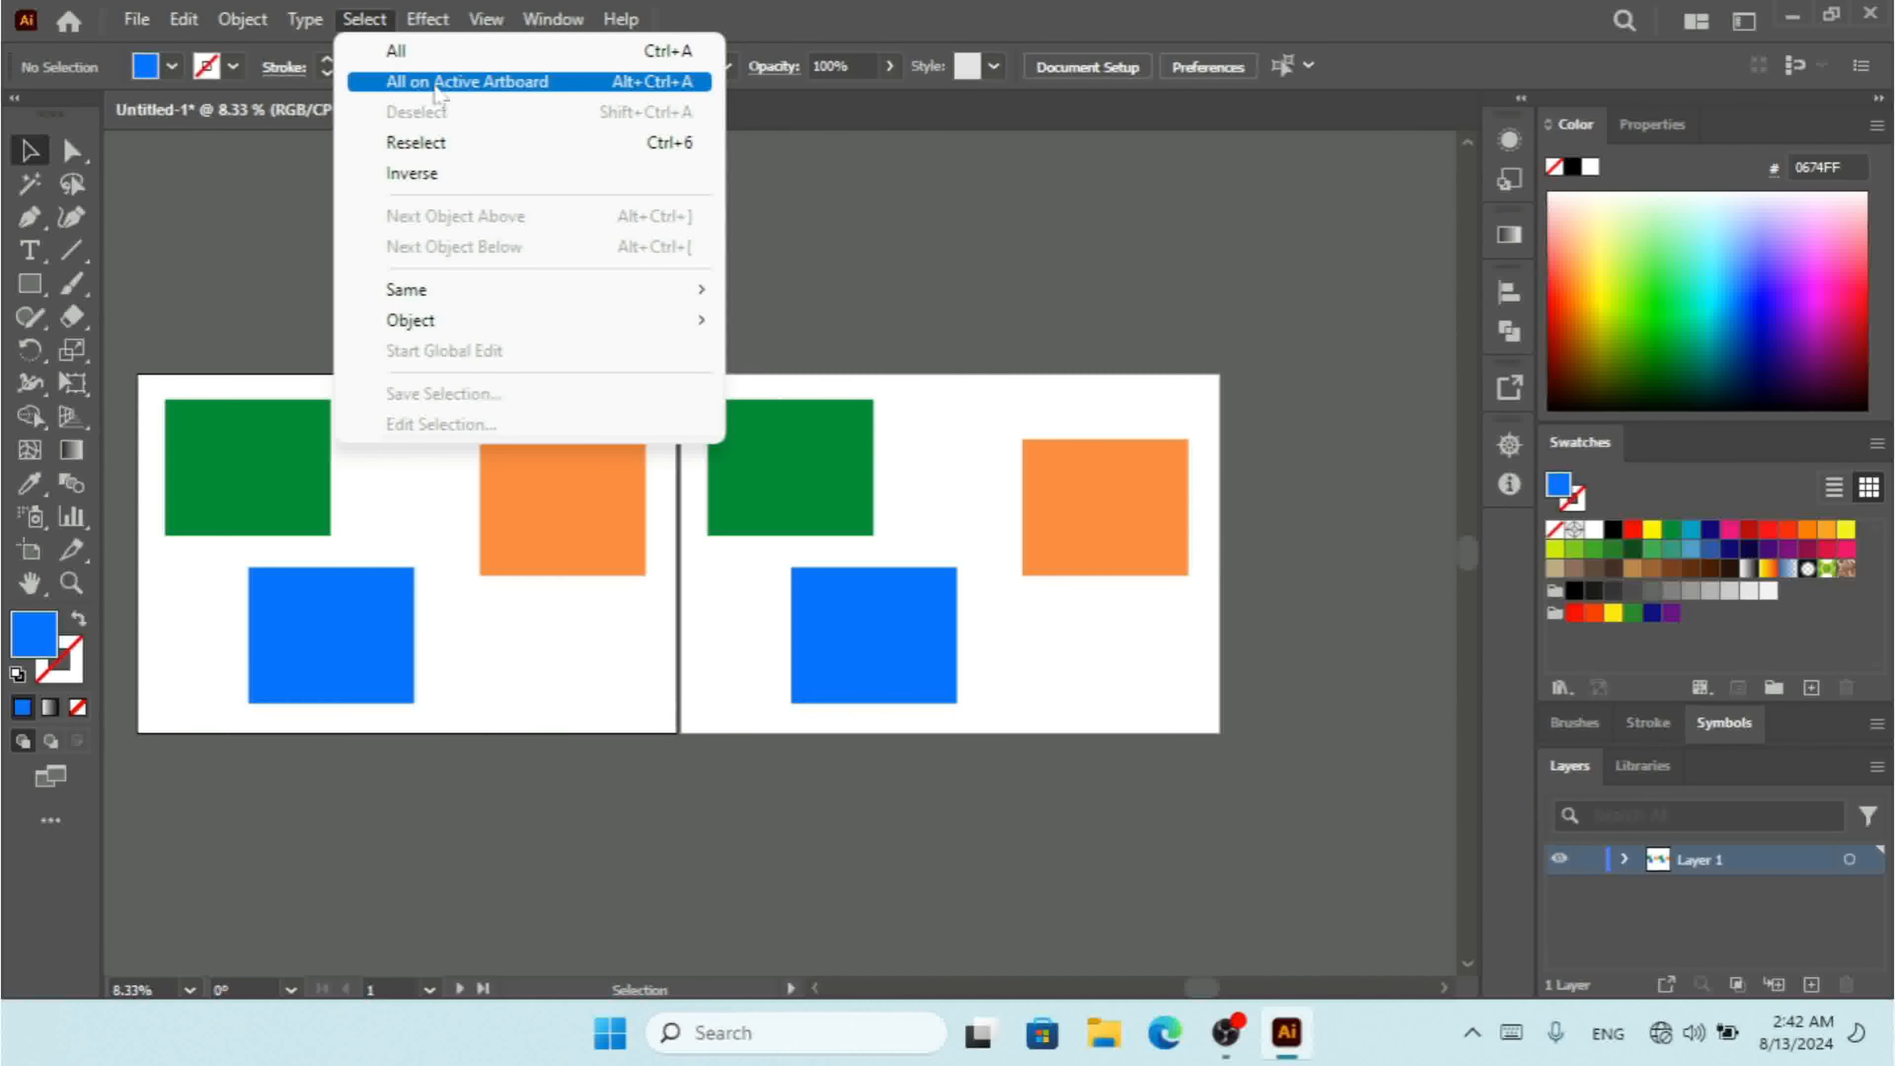
{"action": "left_click", "coordinate": [439, 82]}
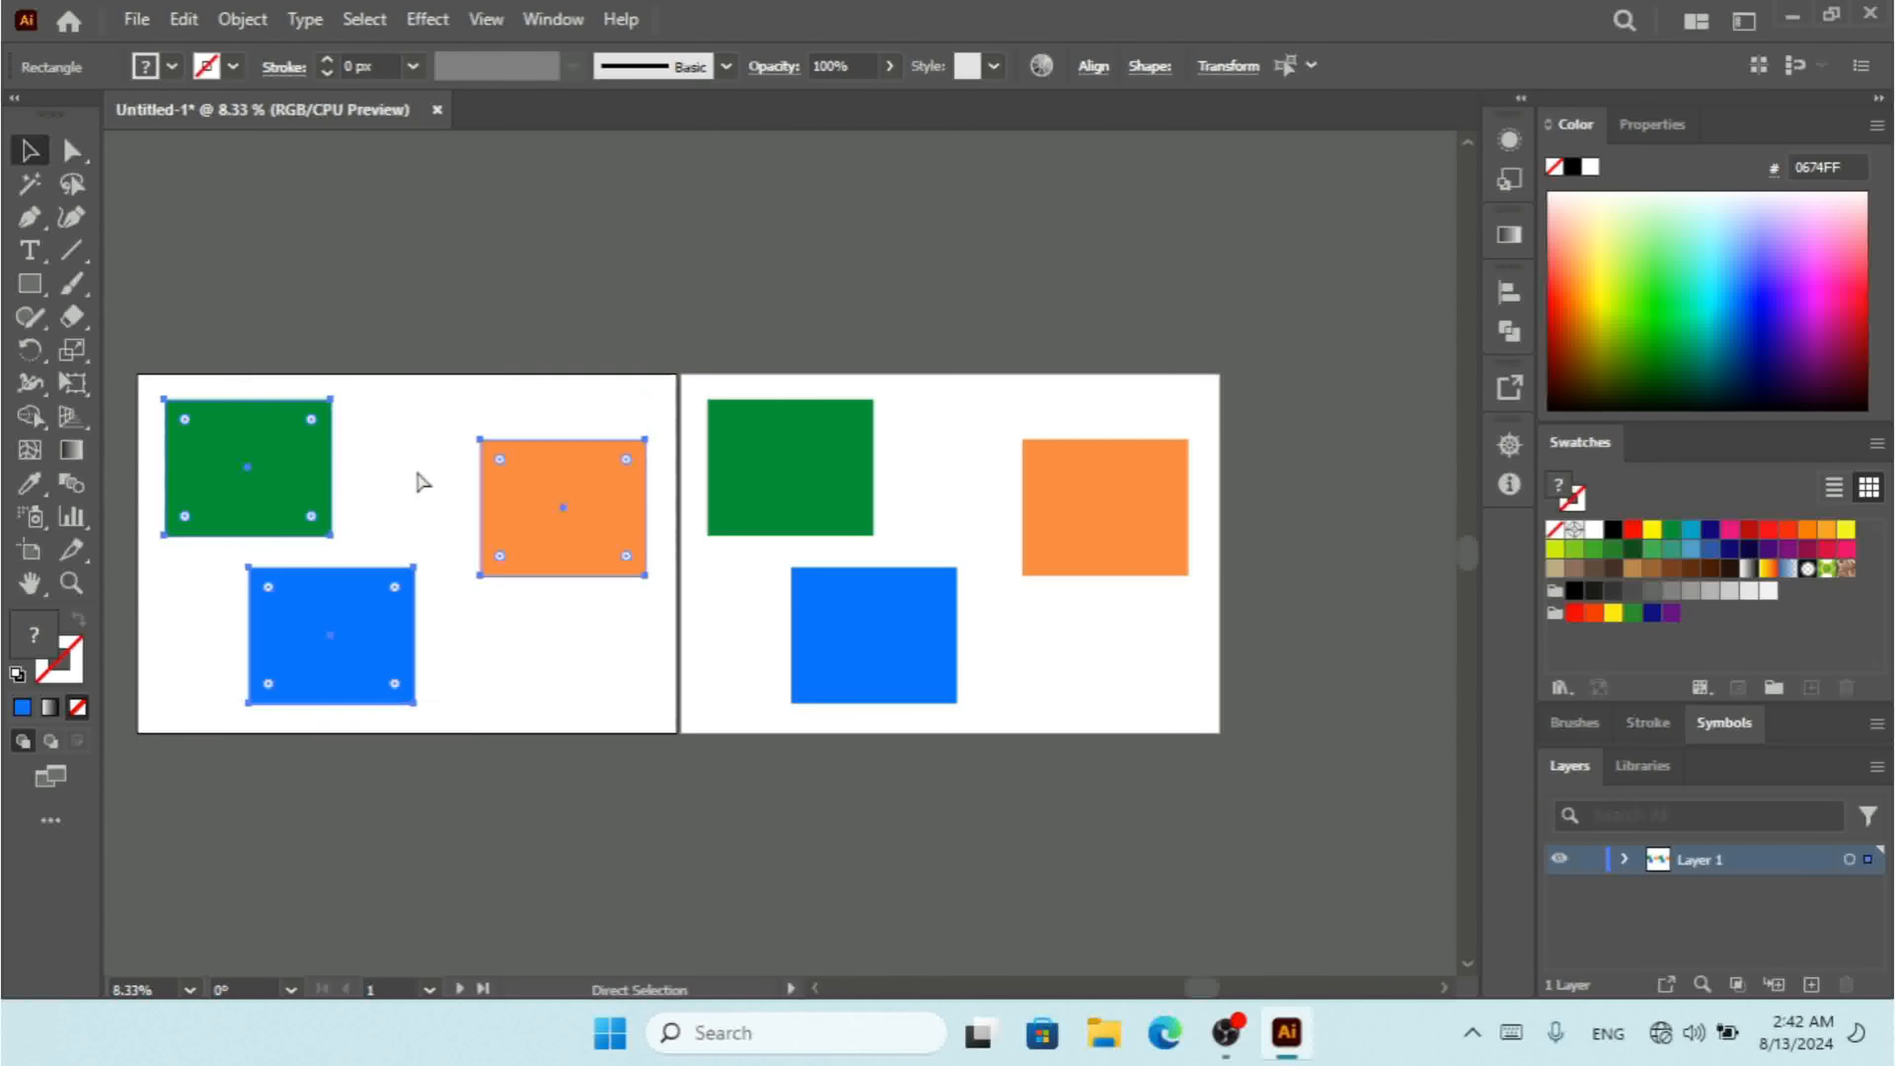
Clear the selection and delete the duplicated second artboard
{"action": "key", "text": "ctrl+plus"}
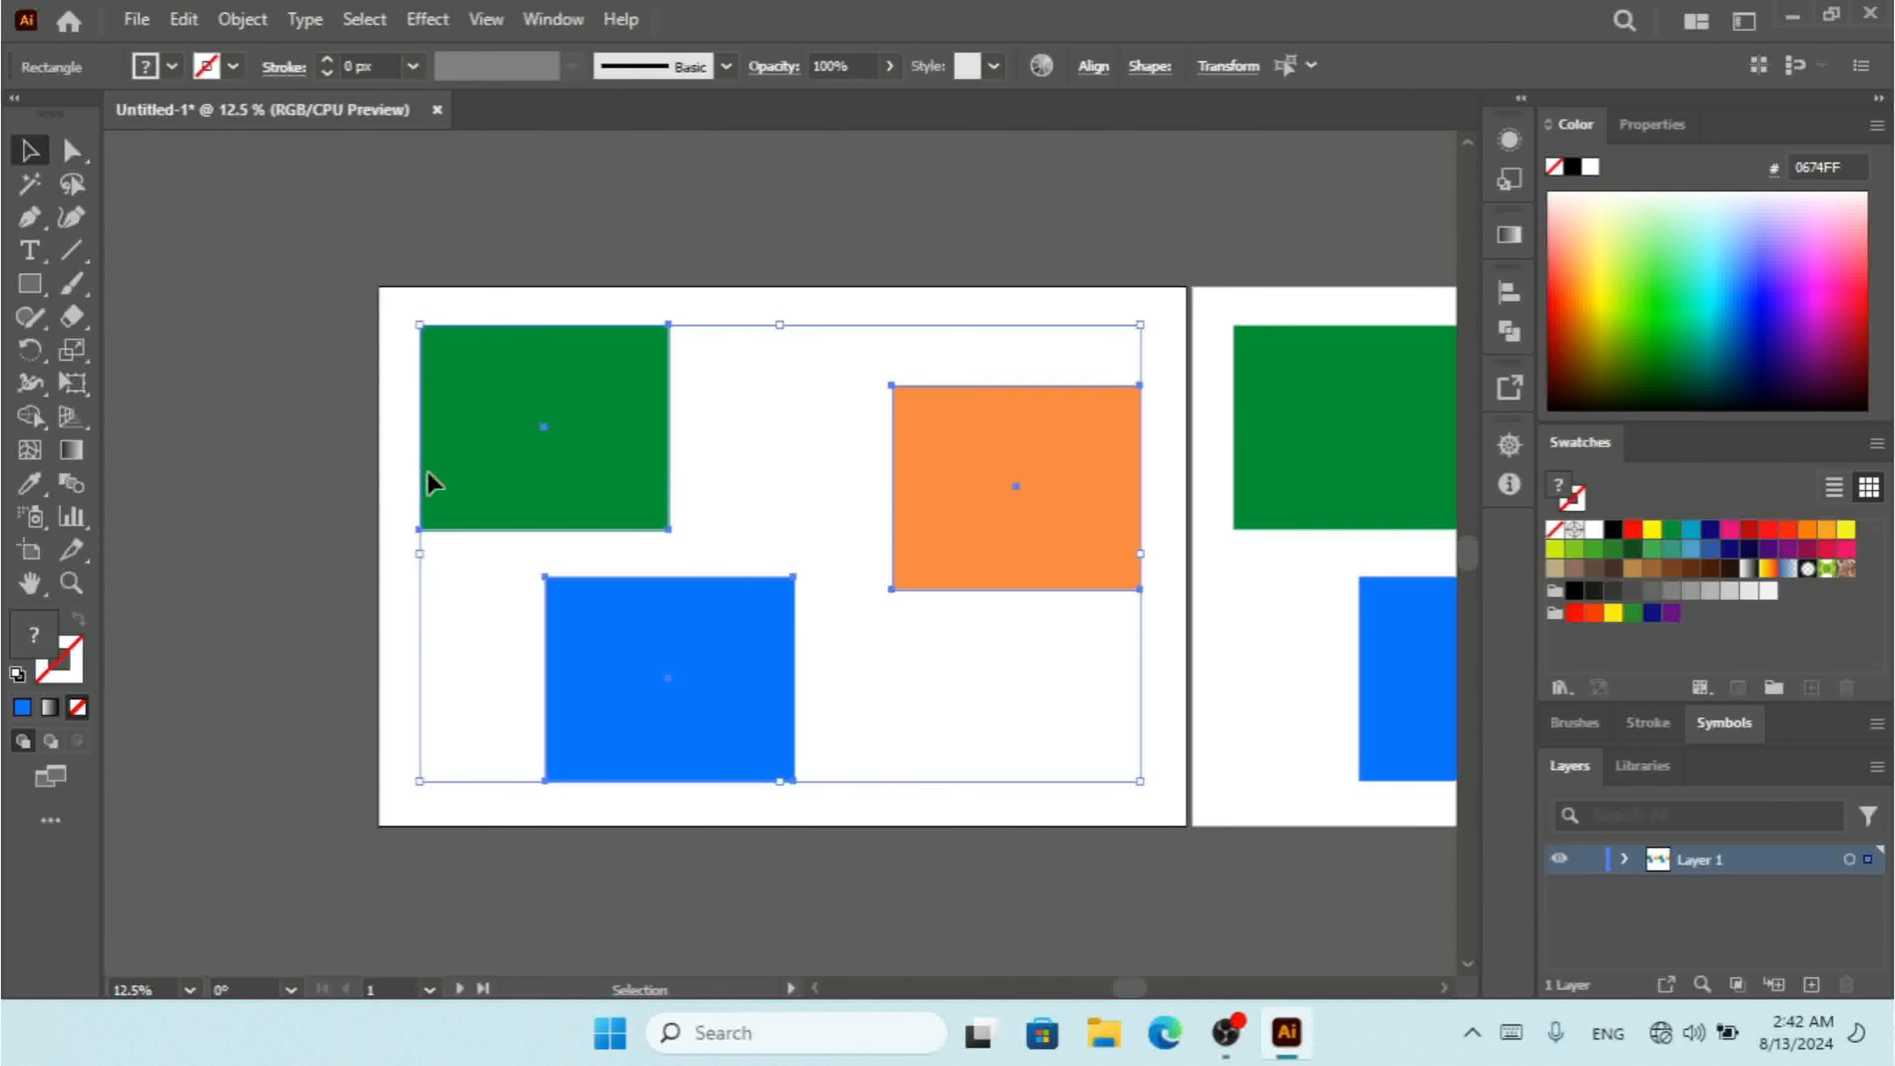
{"action": "left_click", "coordinate": [1443, 989]}
{"action": "left_click", "coordinate": [1443, 989]}
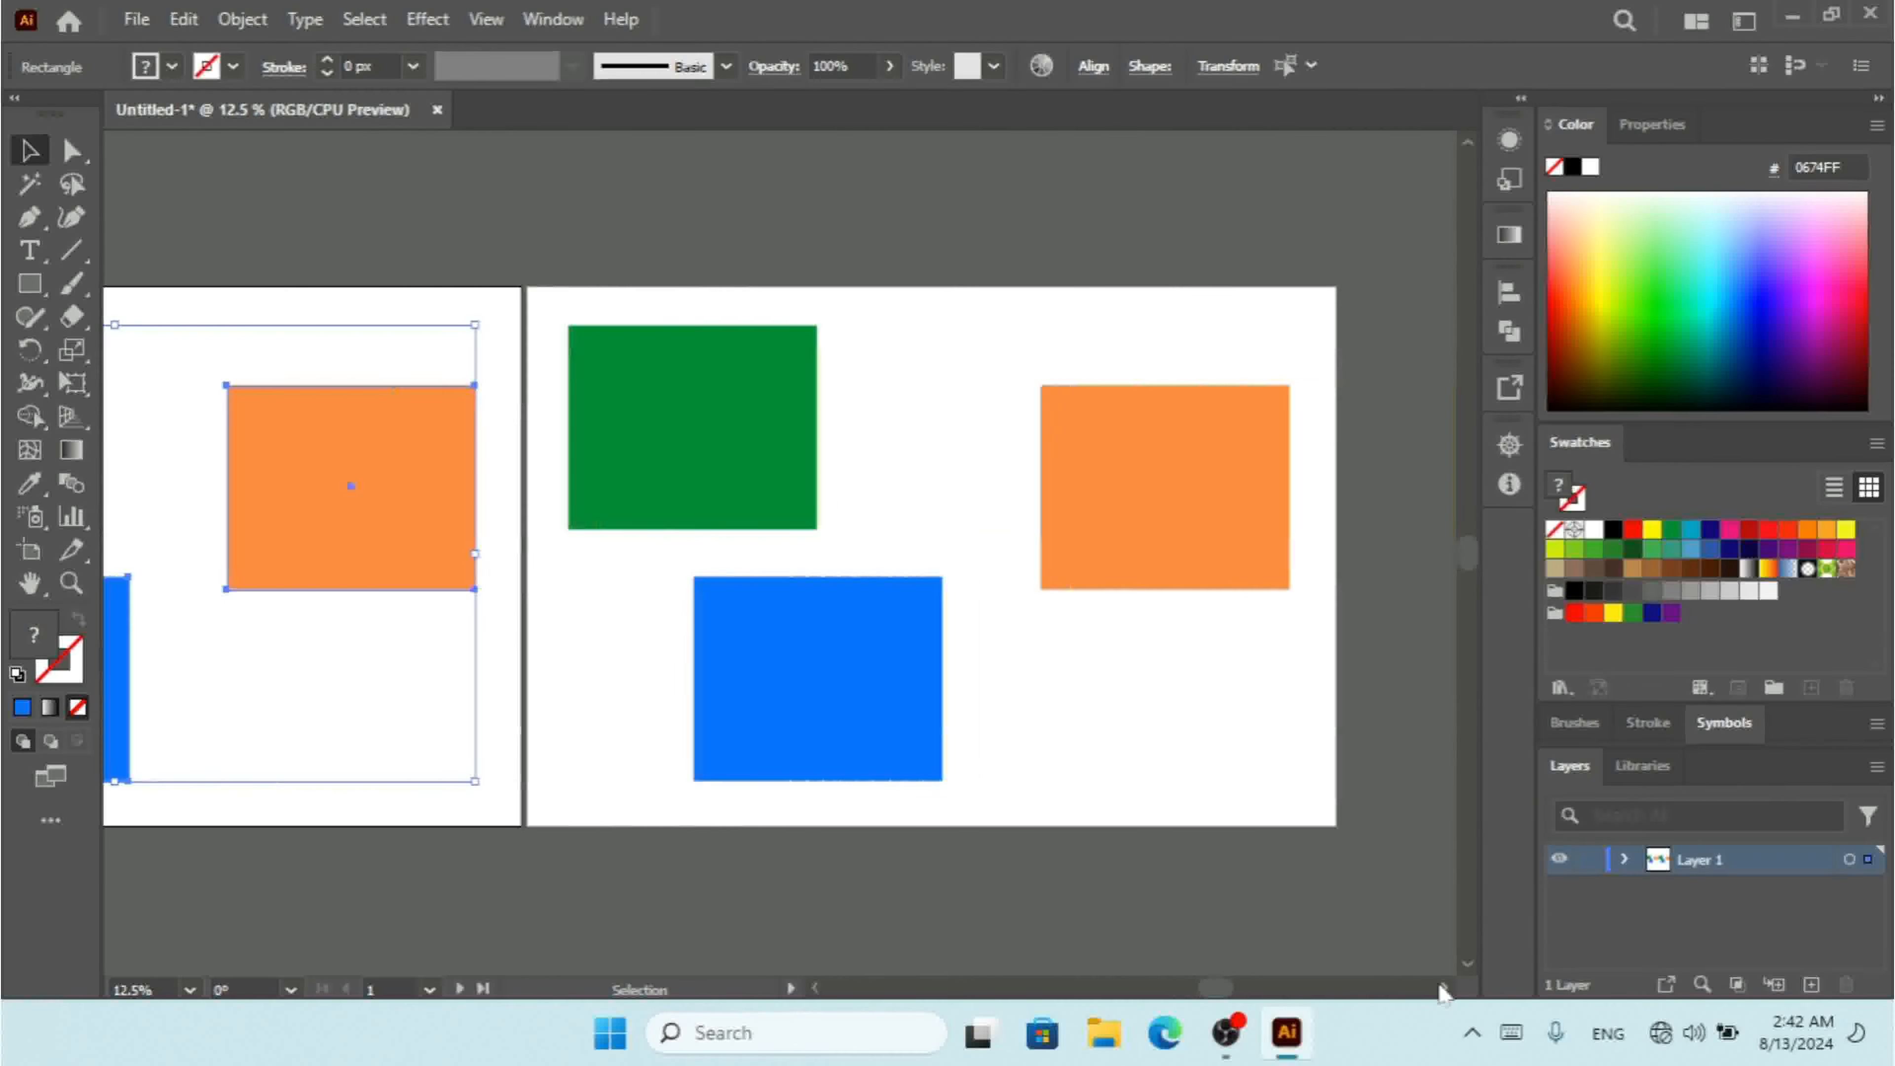
{"action": "left_click", "coordinate": [925, 294]}
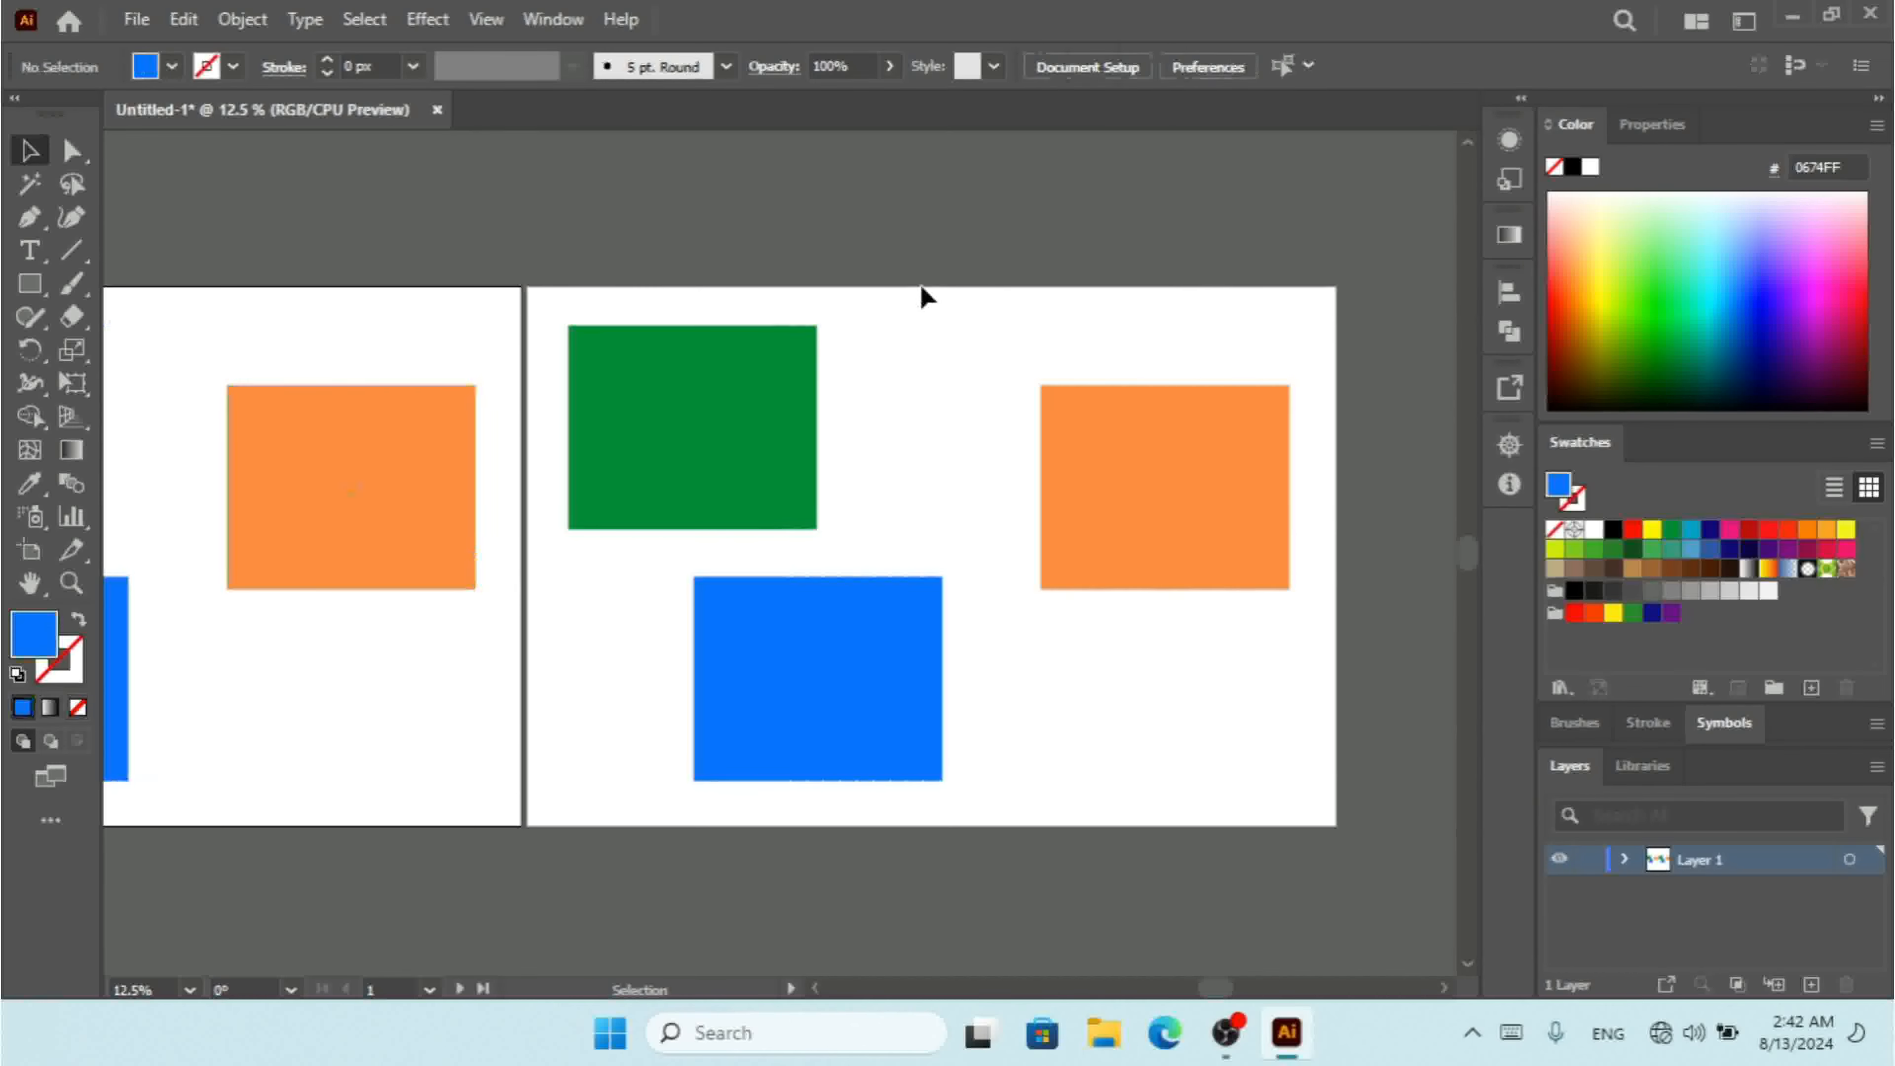
{"action": "left_click", "coordinate": [29, 550]}
{"action": "left_click", "coordinate": [892, 302]}
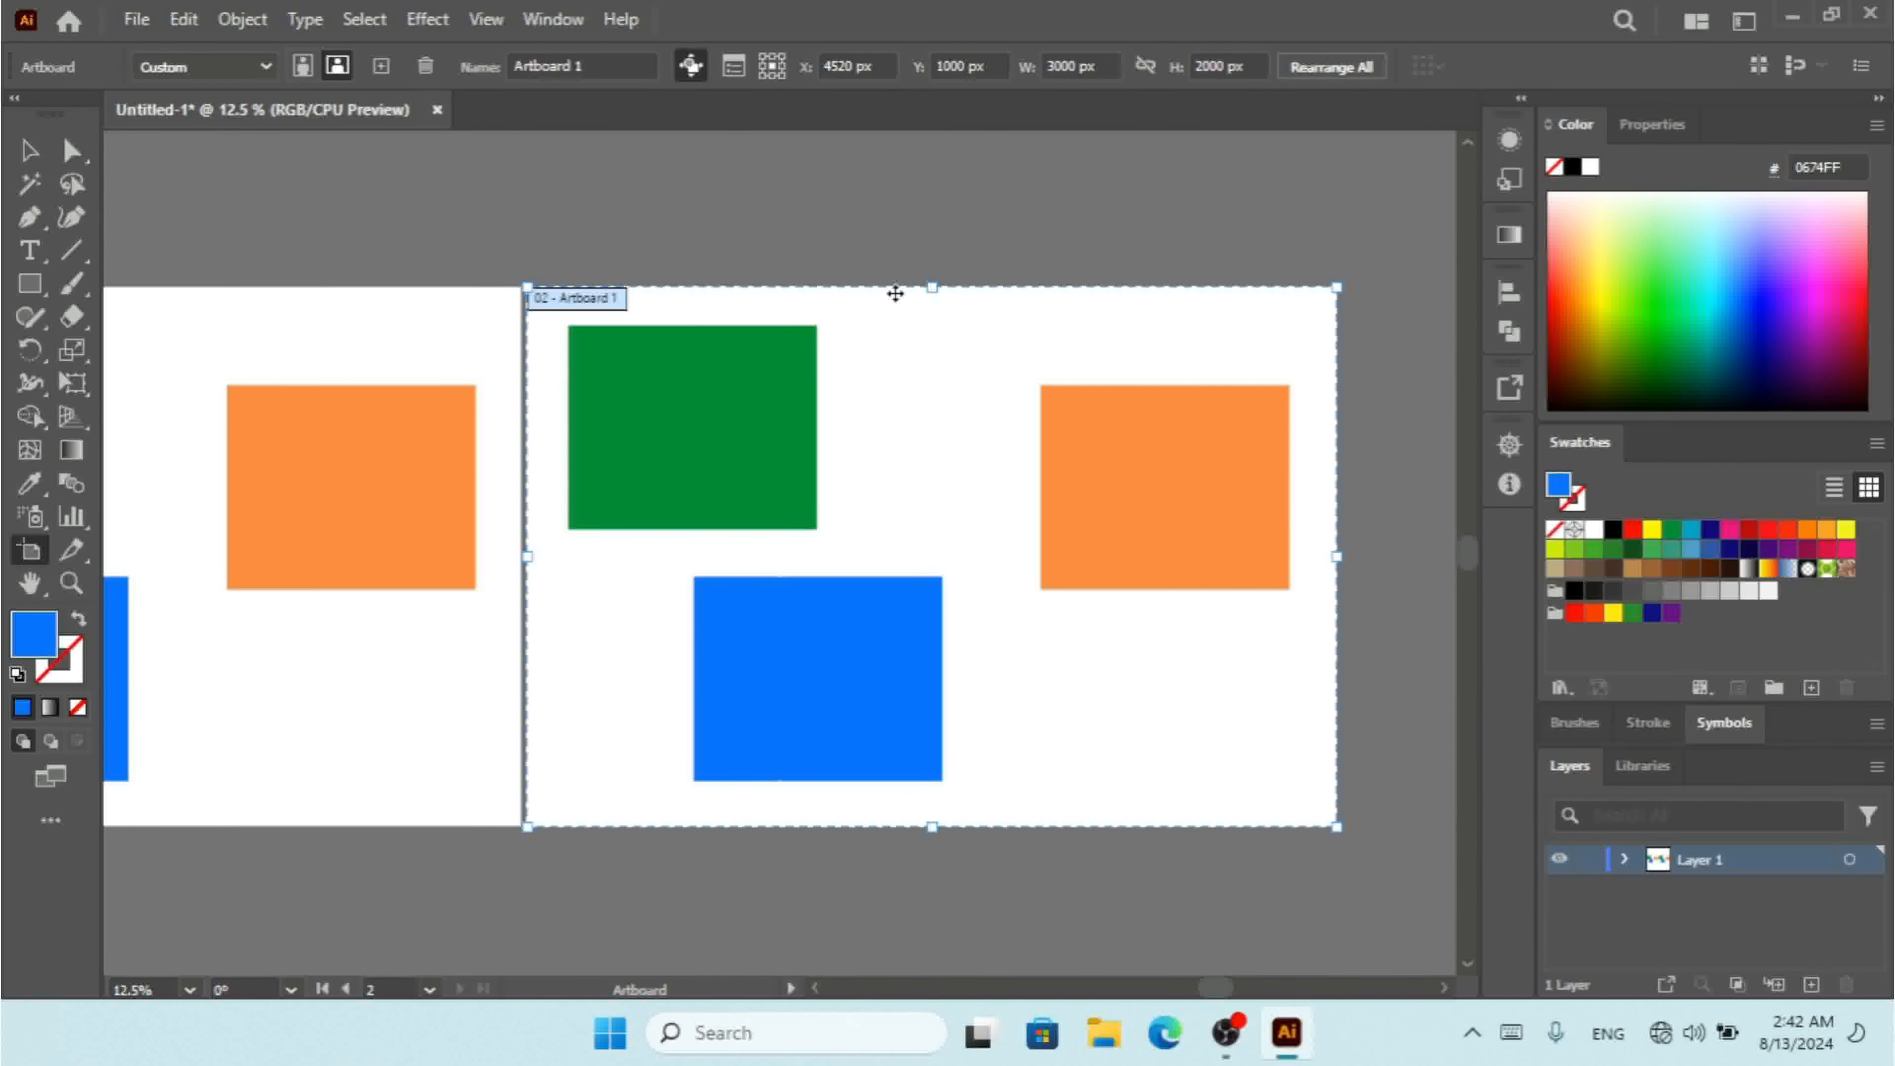
{"action": "key", "text": "Delete"}
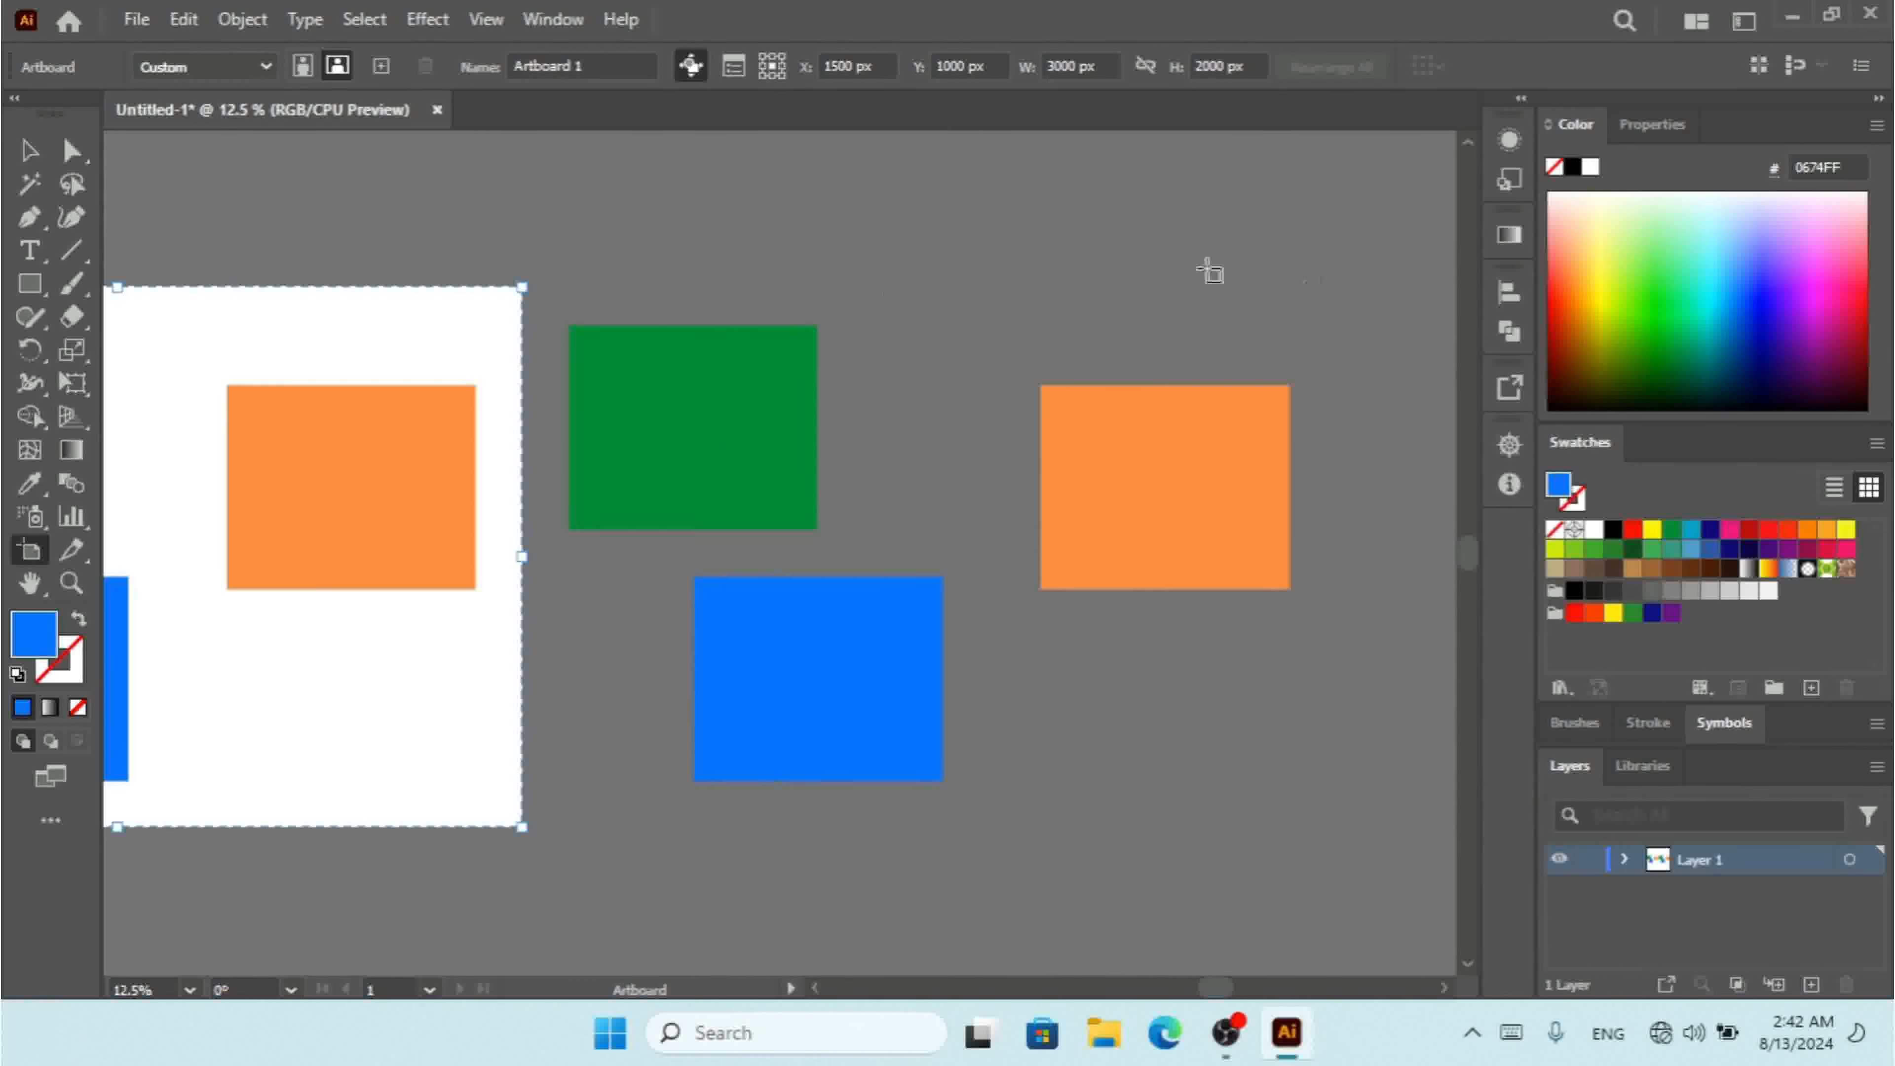
Delete the three leftover rectangles lying outside the remaining artboard
{"action": "left_click", "coordinate": [30, 151]}
{"action": "left_click_drag", "start_coordinate": [1399, 254], "coordinate": [603, 802]}
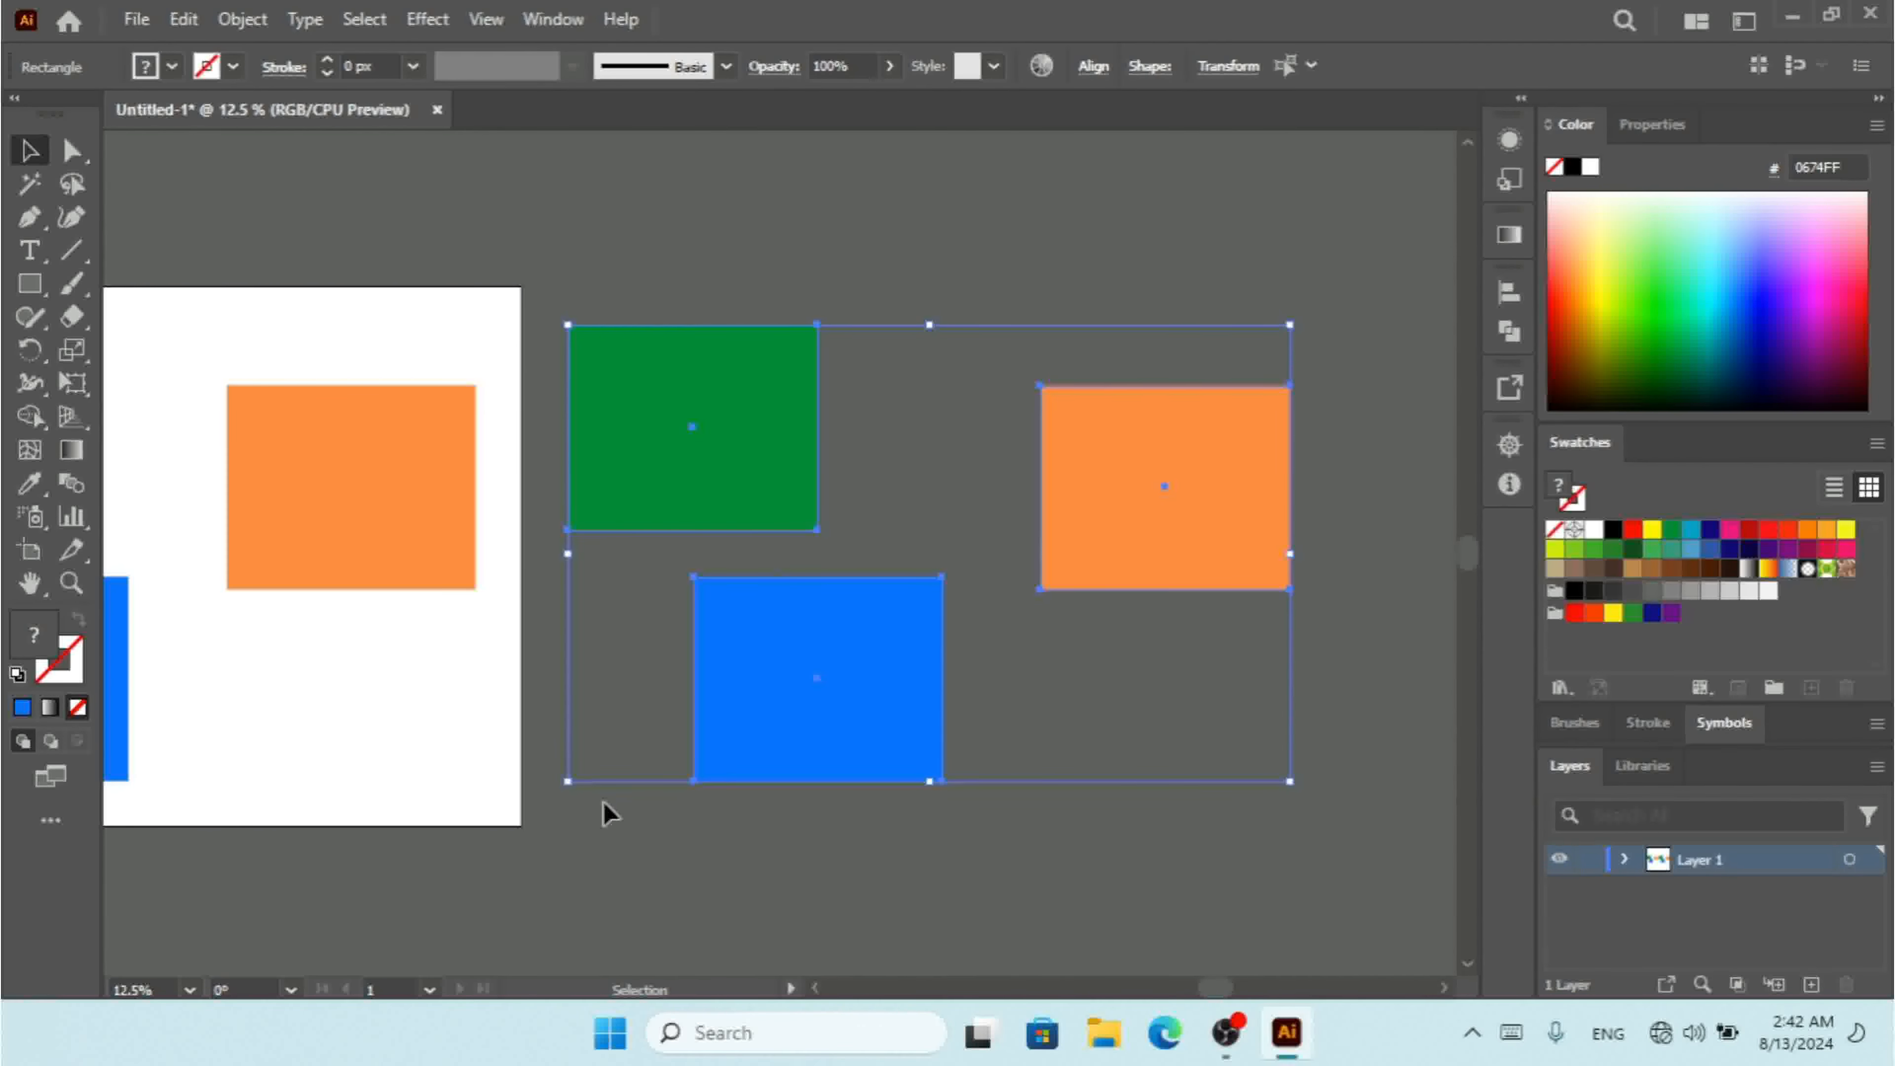
{"action": "key", "text": "Delete"}
Select the remaining artboard's rectangles with the Reselect command
{"action": "left_click", "coordinate": [818, 990]}
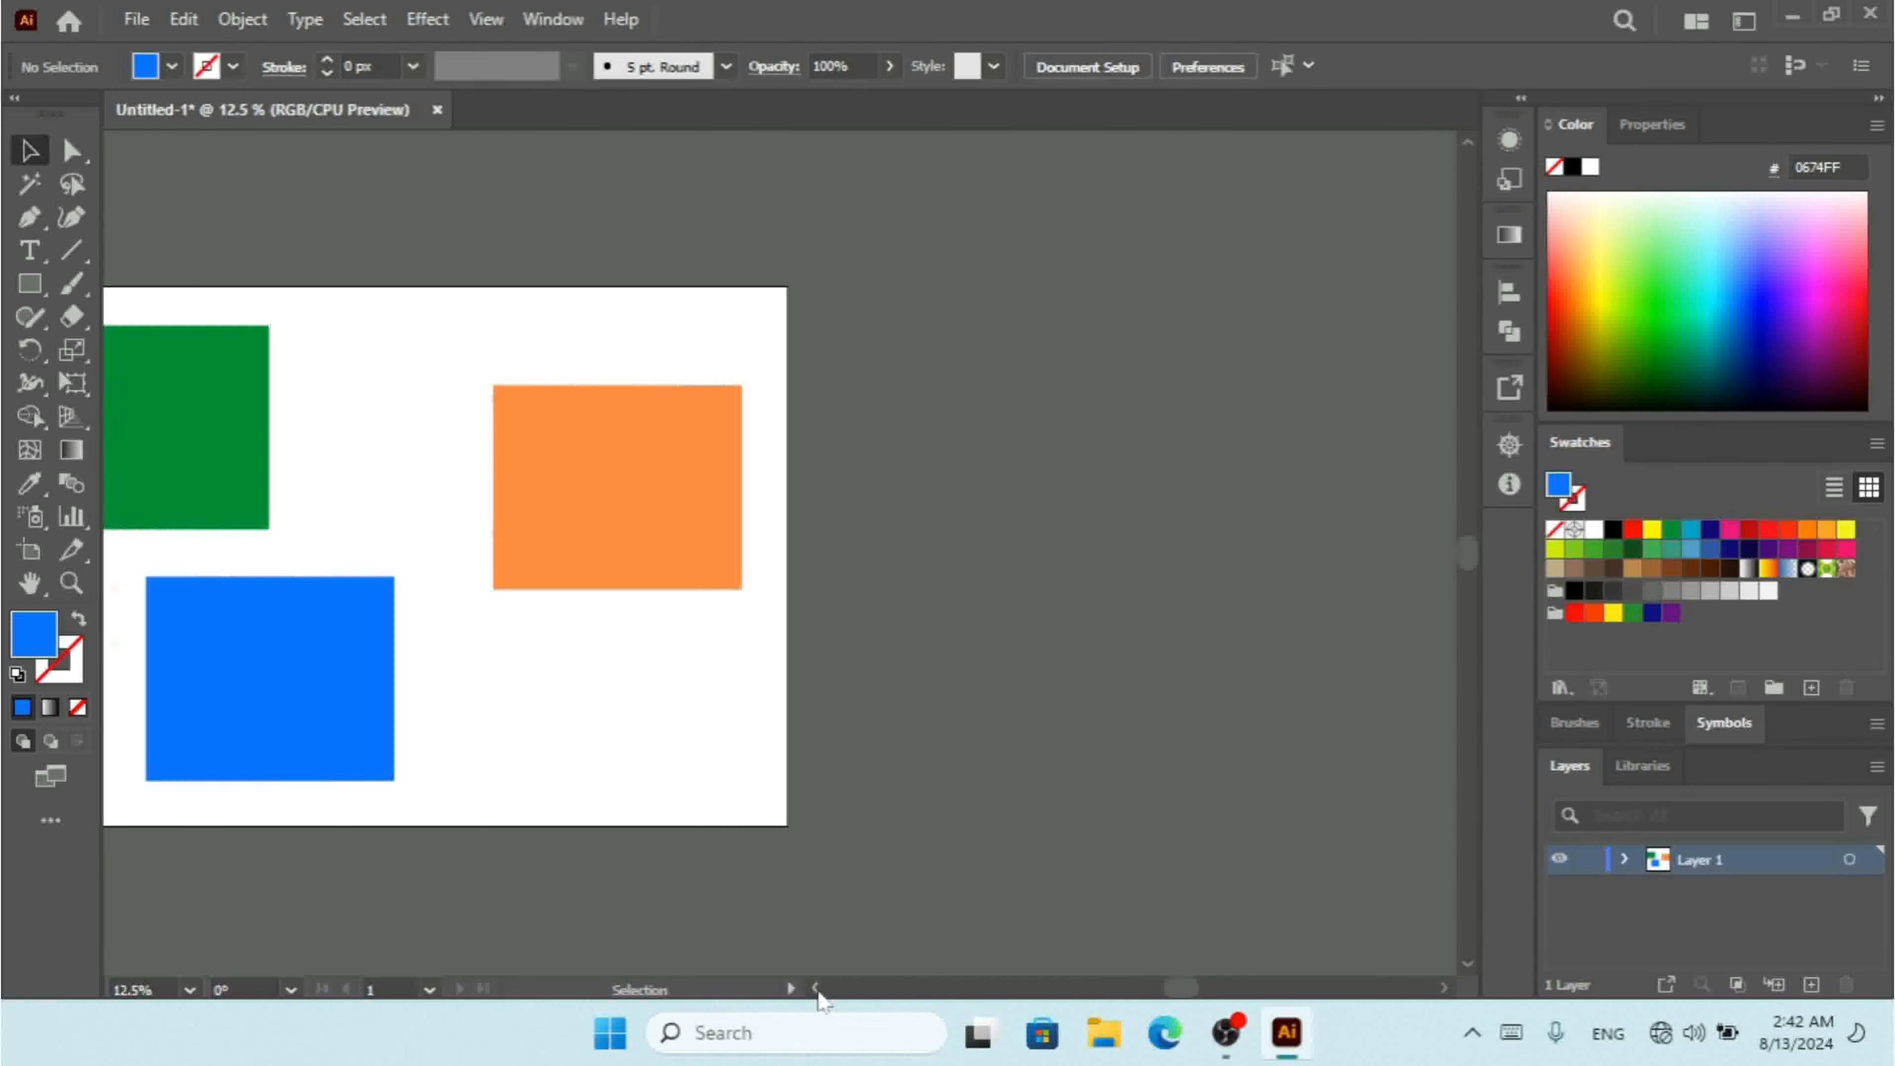
{"action": "key", "text": "ctrl+plus"}
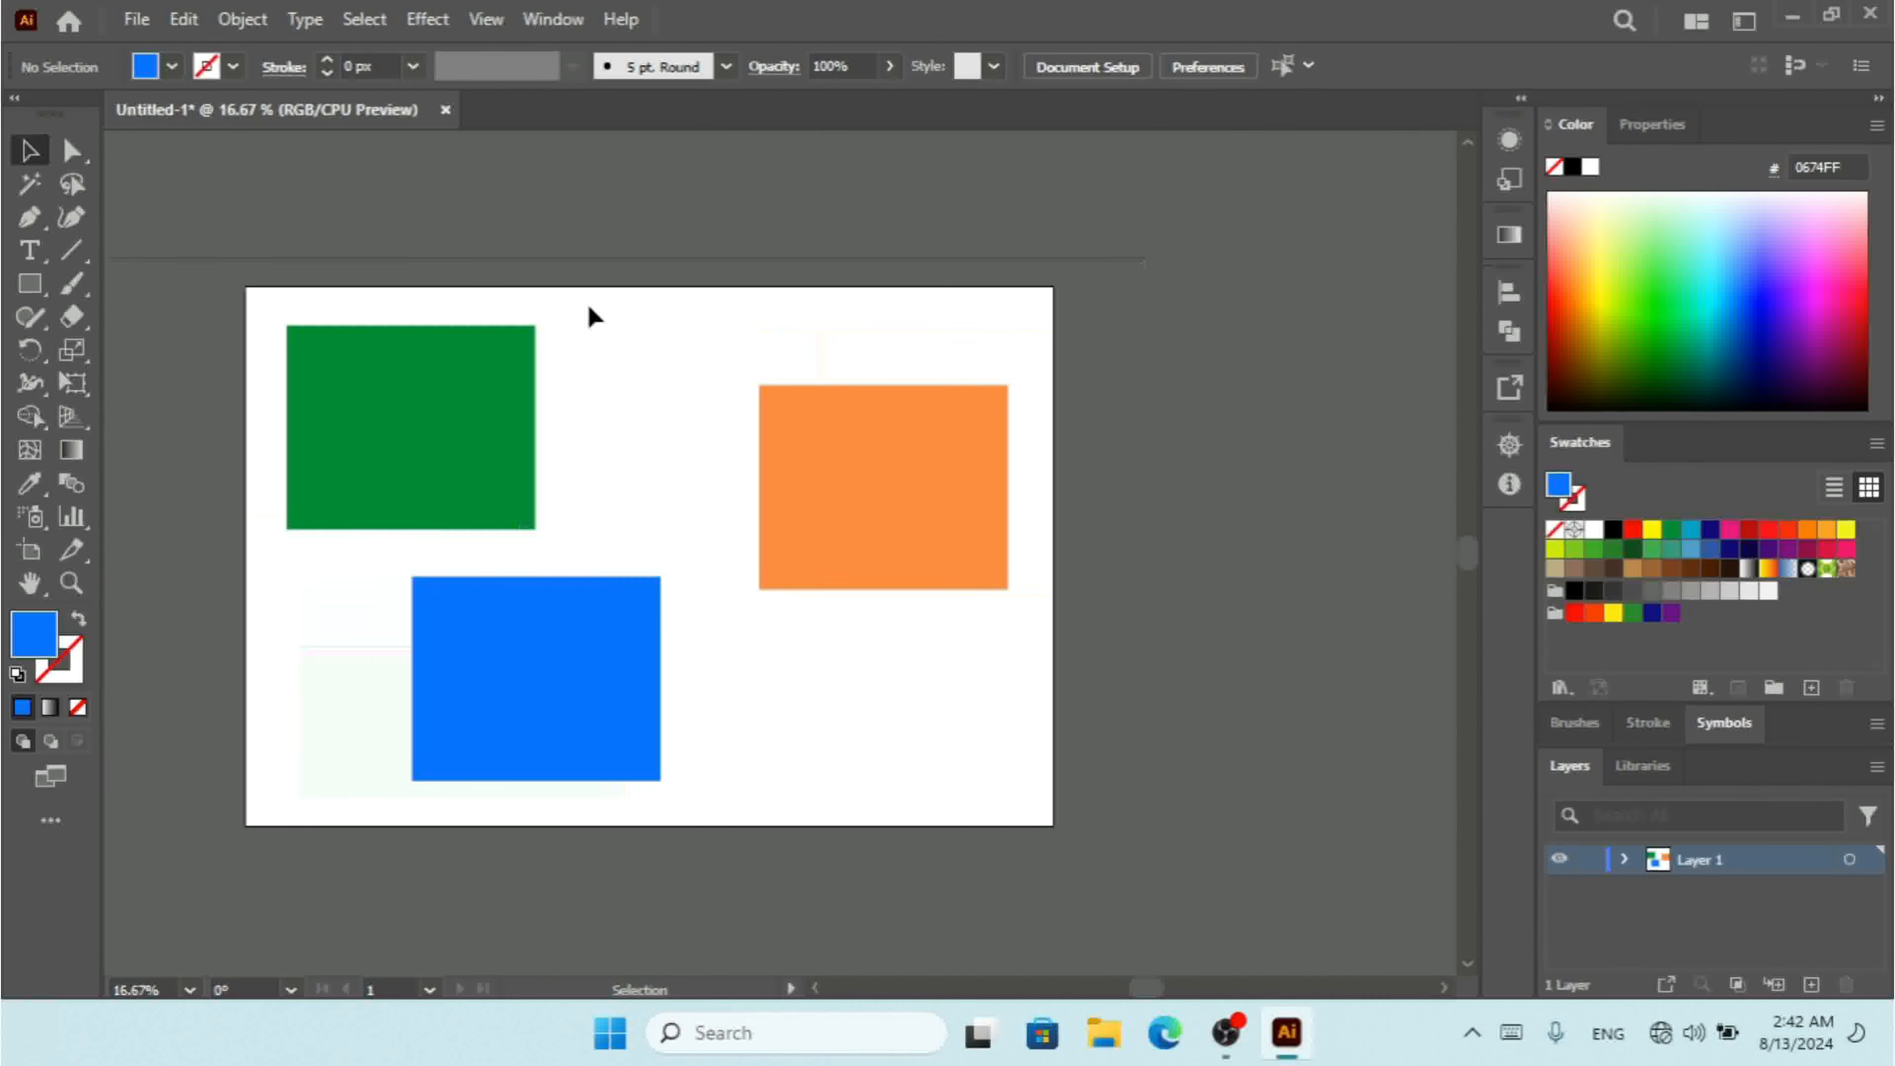
{"action": "left_click", "coordinate": [378, 20]}
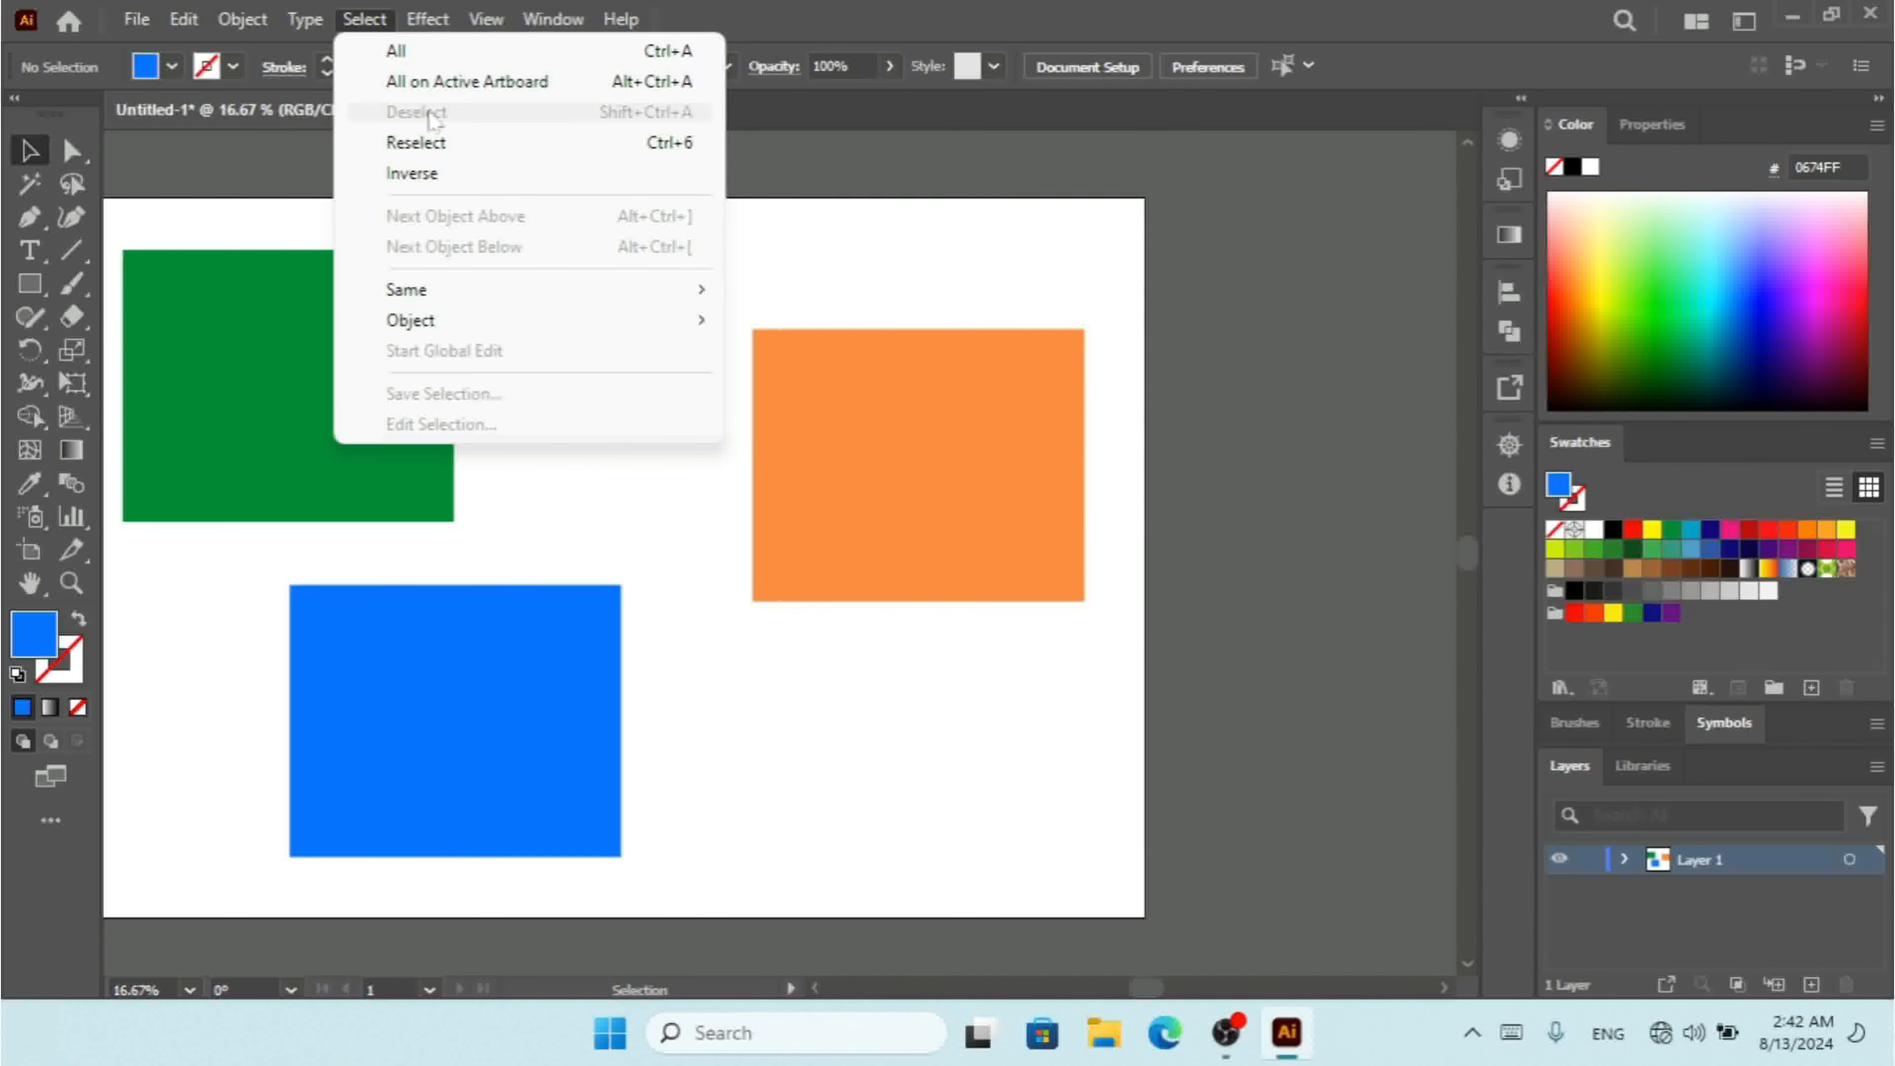
{"action": "left_click", "coordinate": [432, 145]}
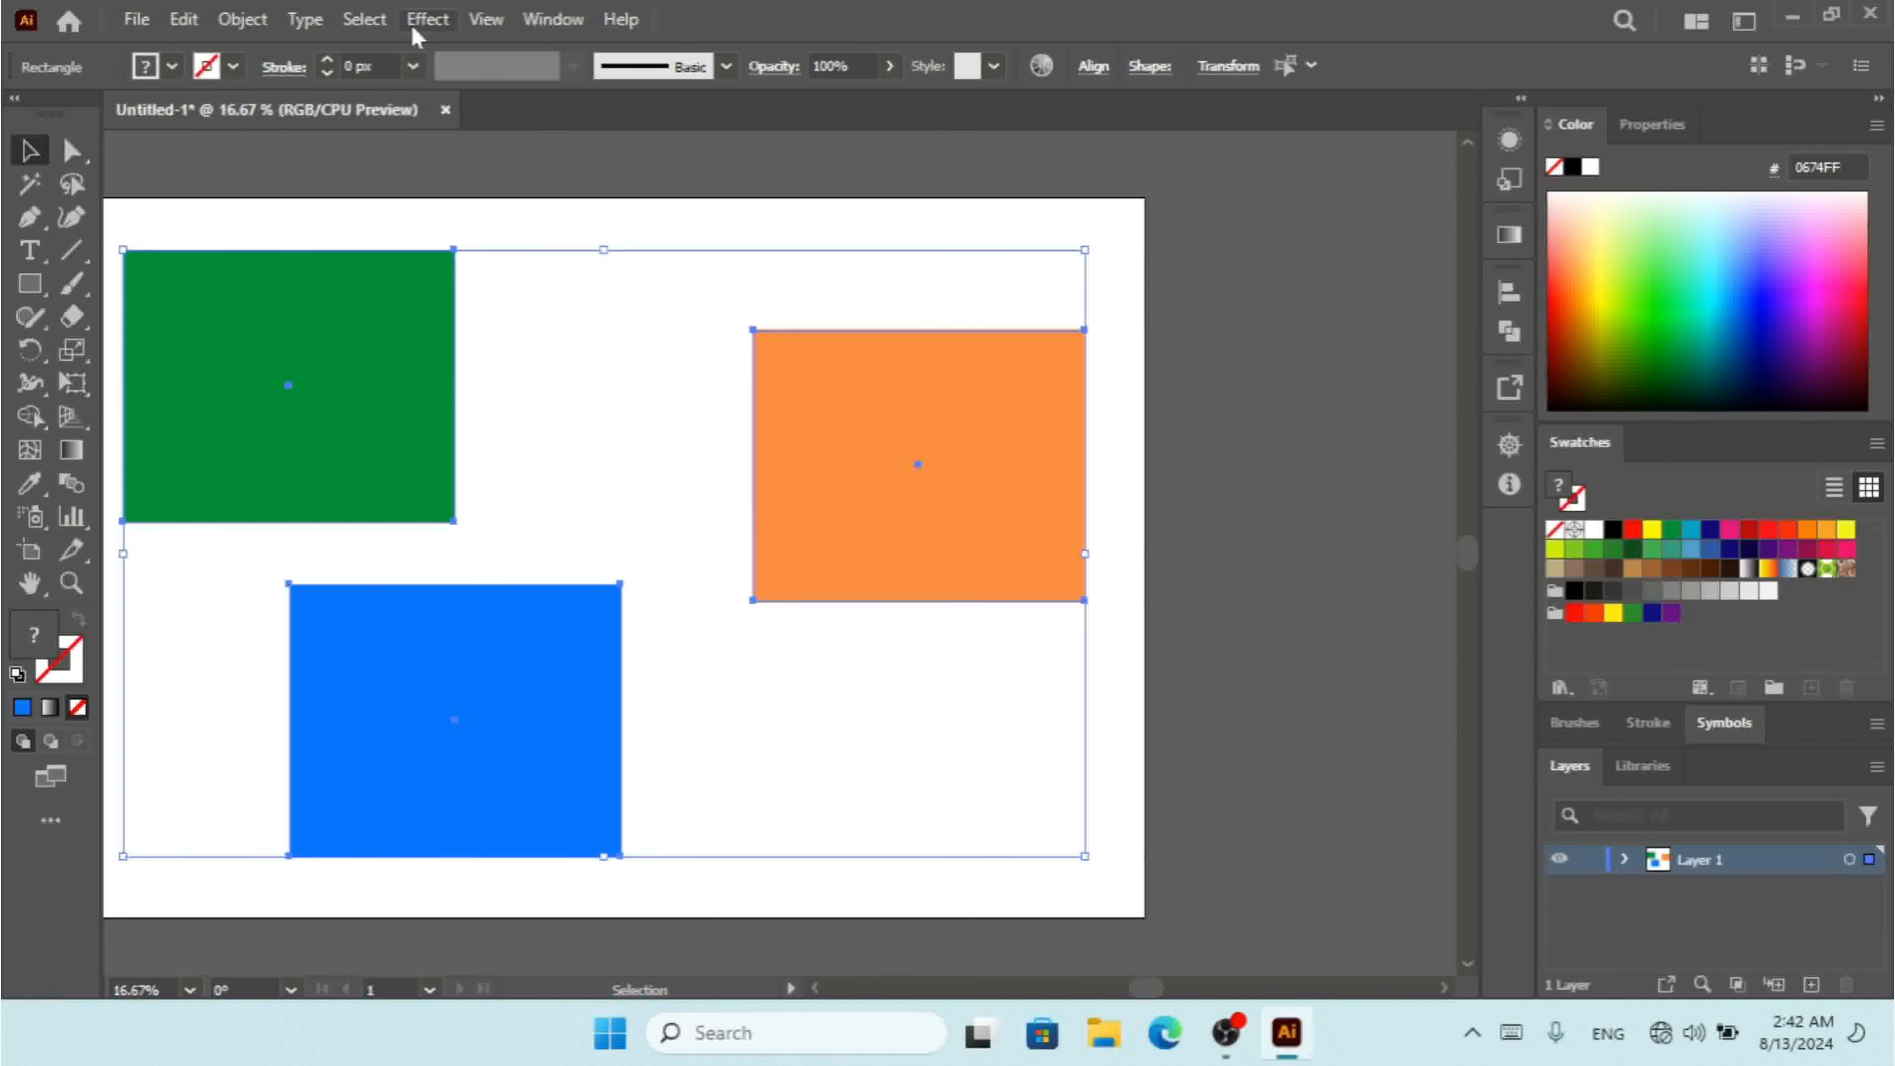
Deselect all three rectangles and select them again with the Reselect command
{"action": "left_click", "coordinate": [378, 25]}
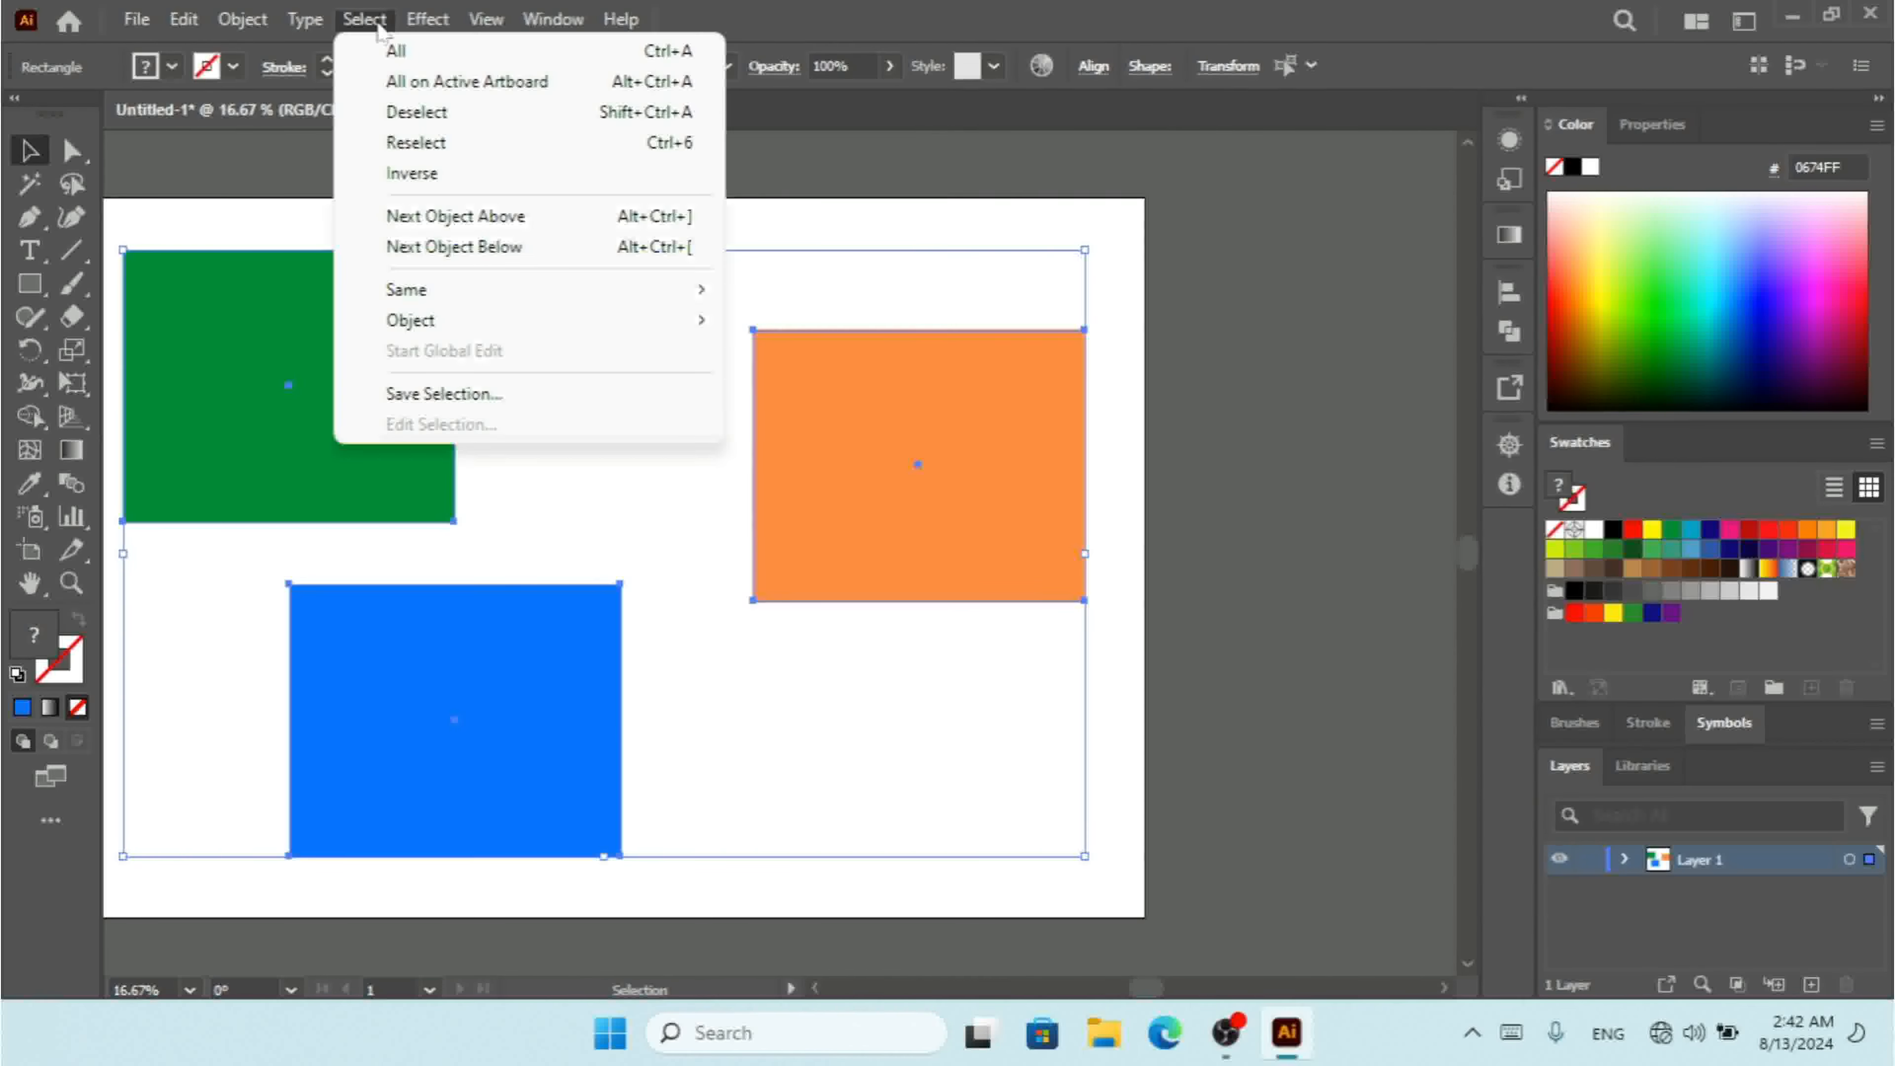
{"action": "left_click", "coordinate": [426, 118]}
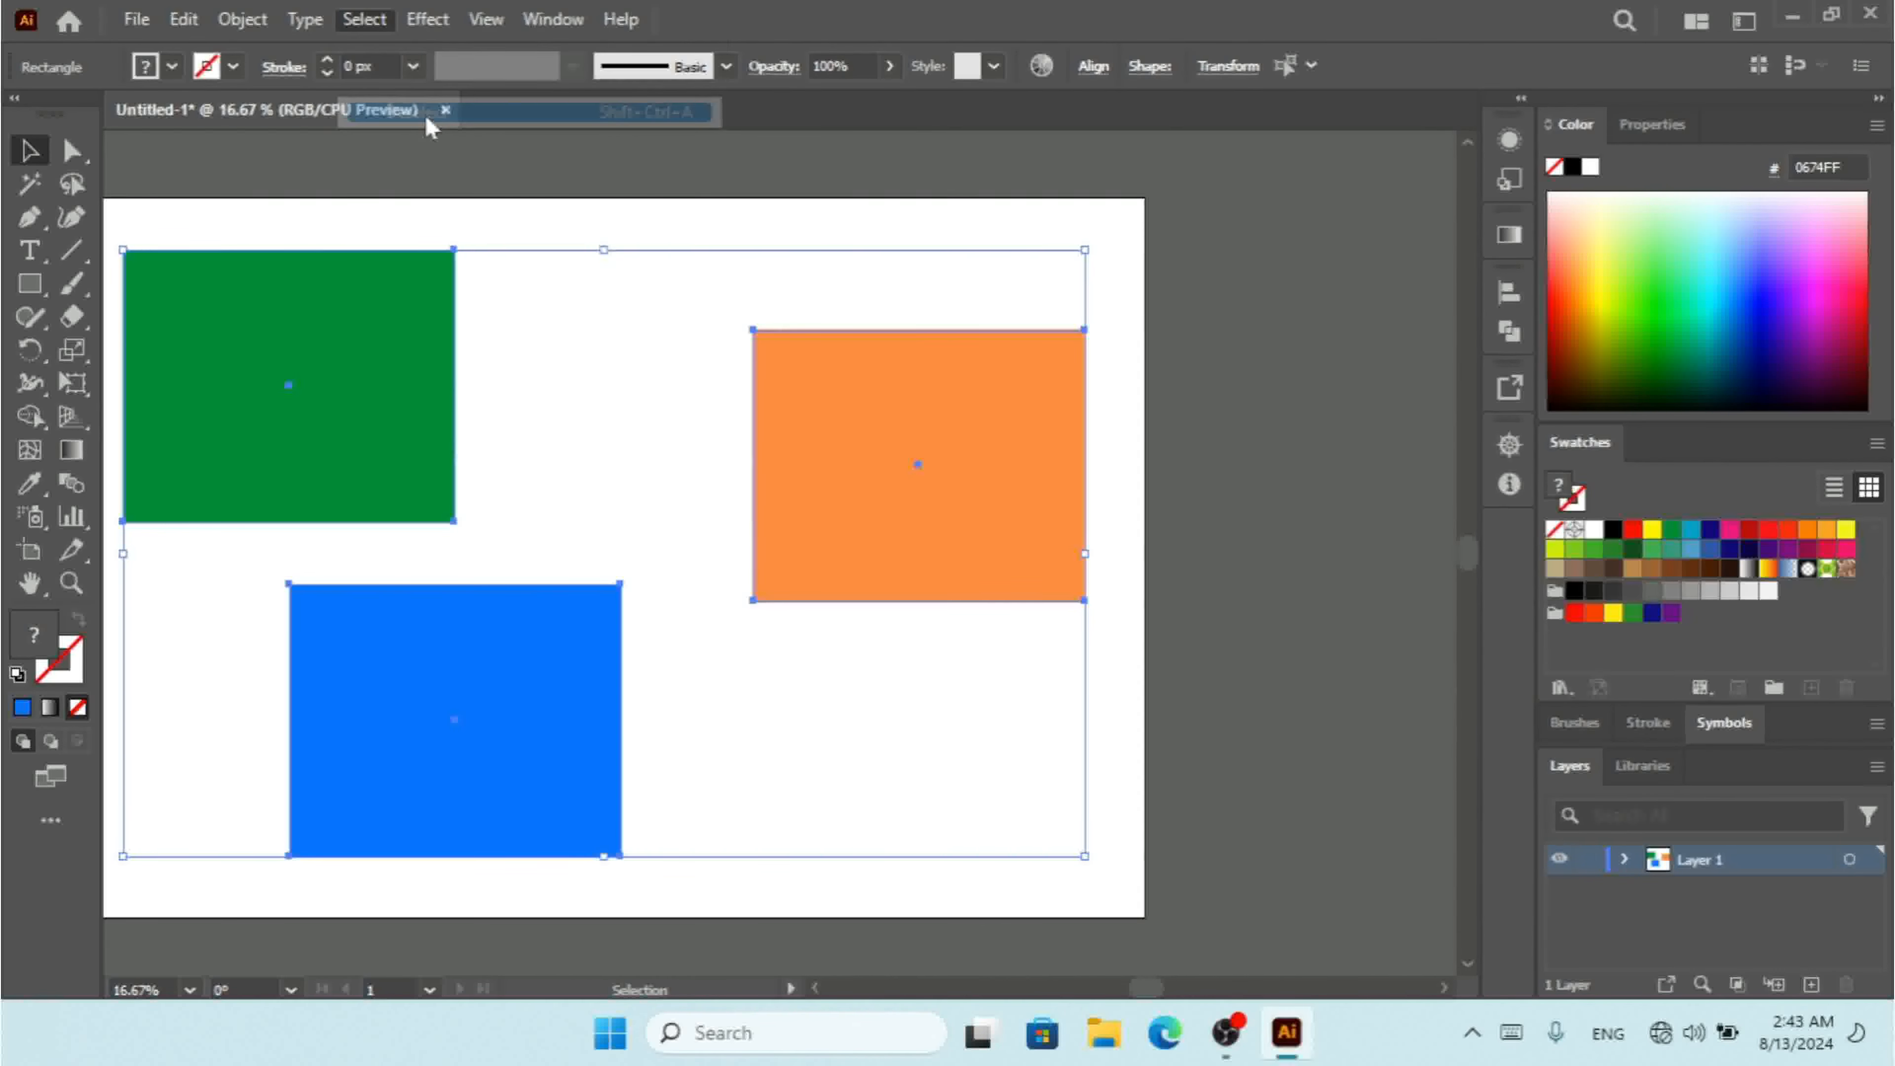
{"action": "left_click", "coordinate": [380, 23]}
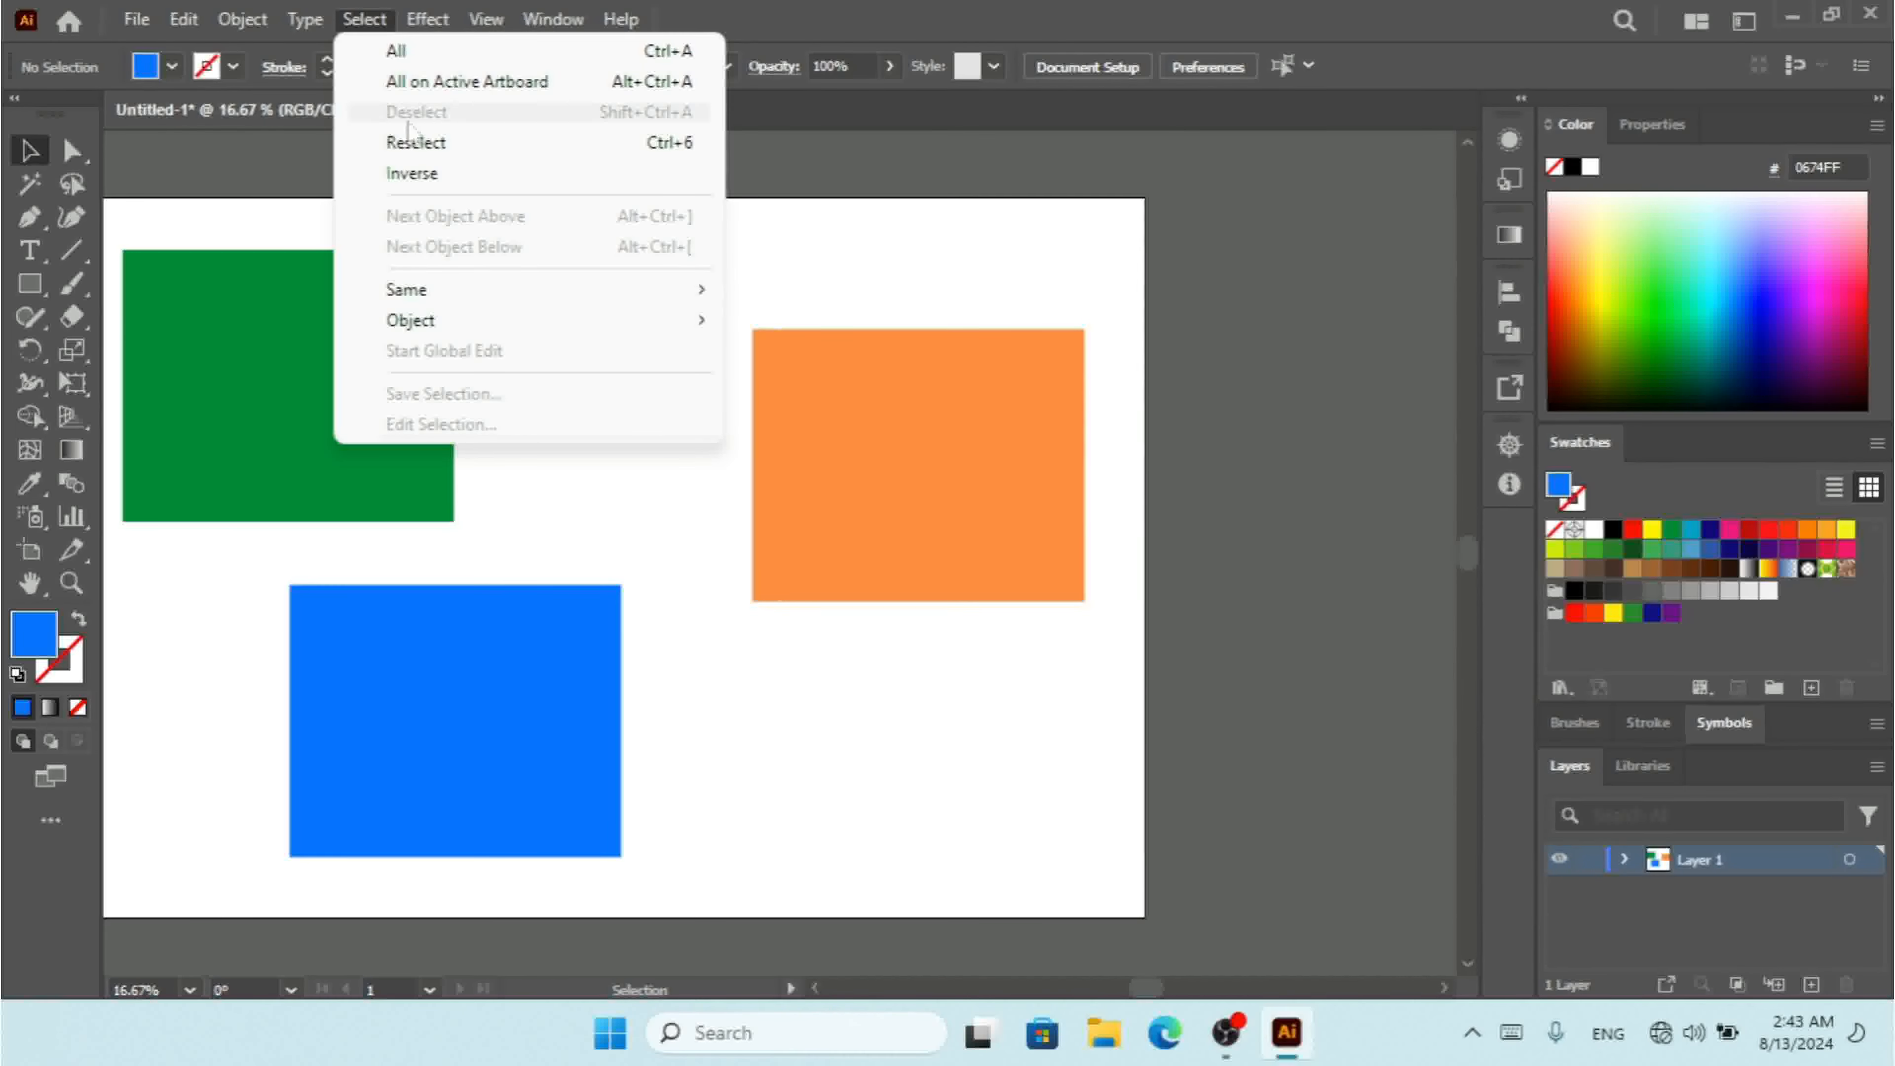
{"action": "left_click", "coordinate": [423, 143]}
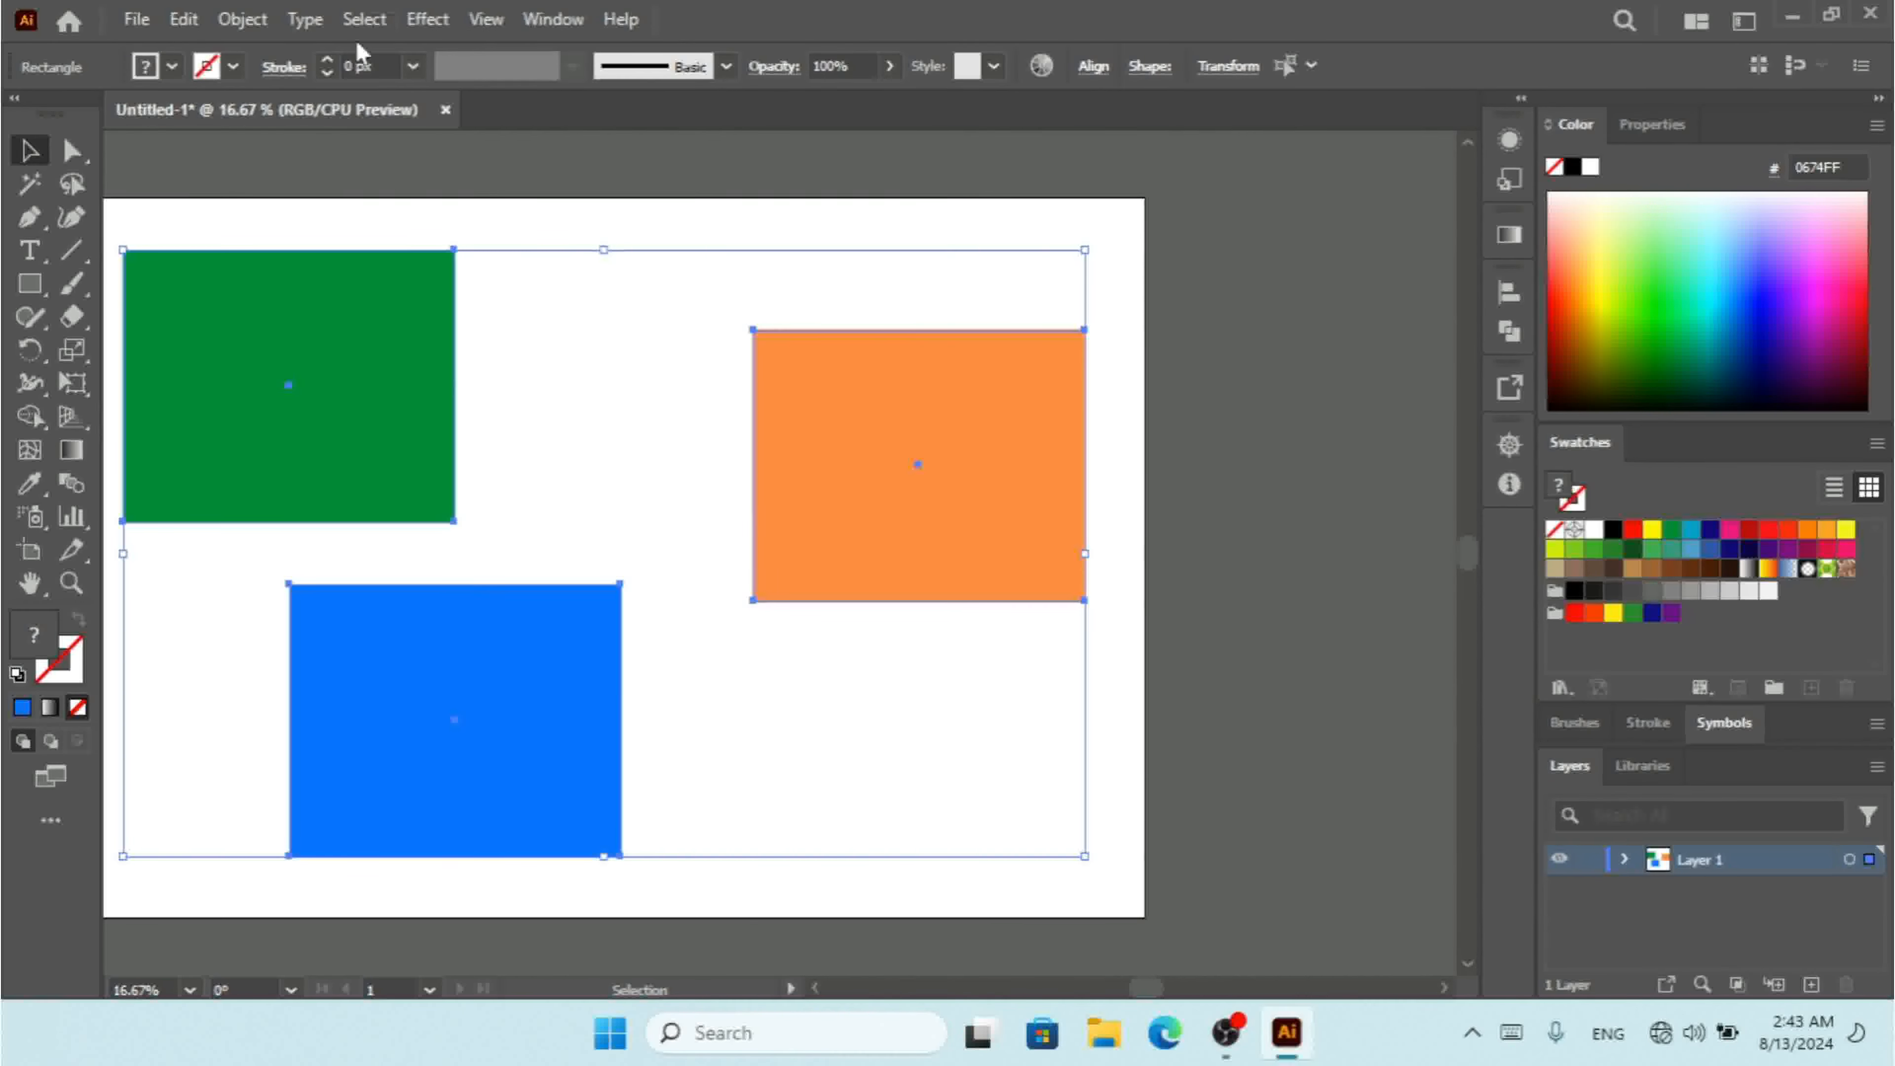
Invert the full selection, then select only the green and blue rectangles and invert that selection
{"action": "left_click", "coordinate": [361, 26]}
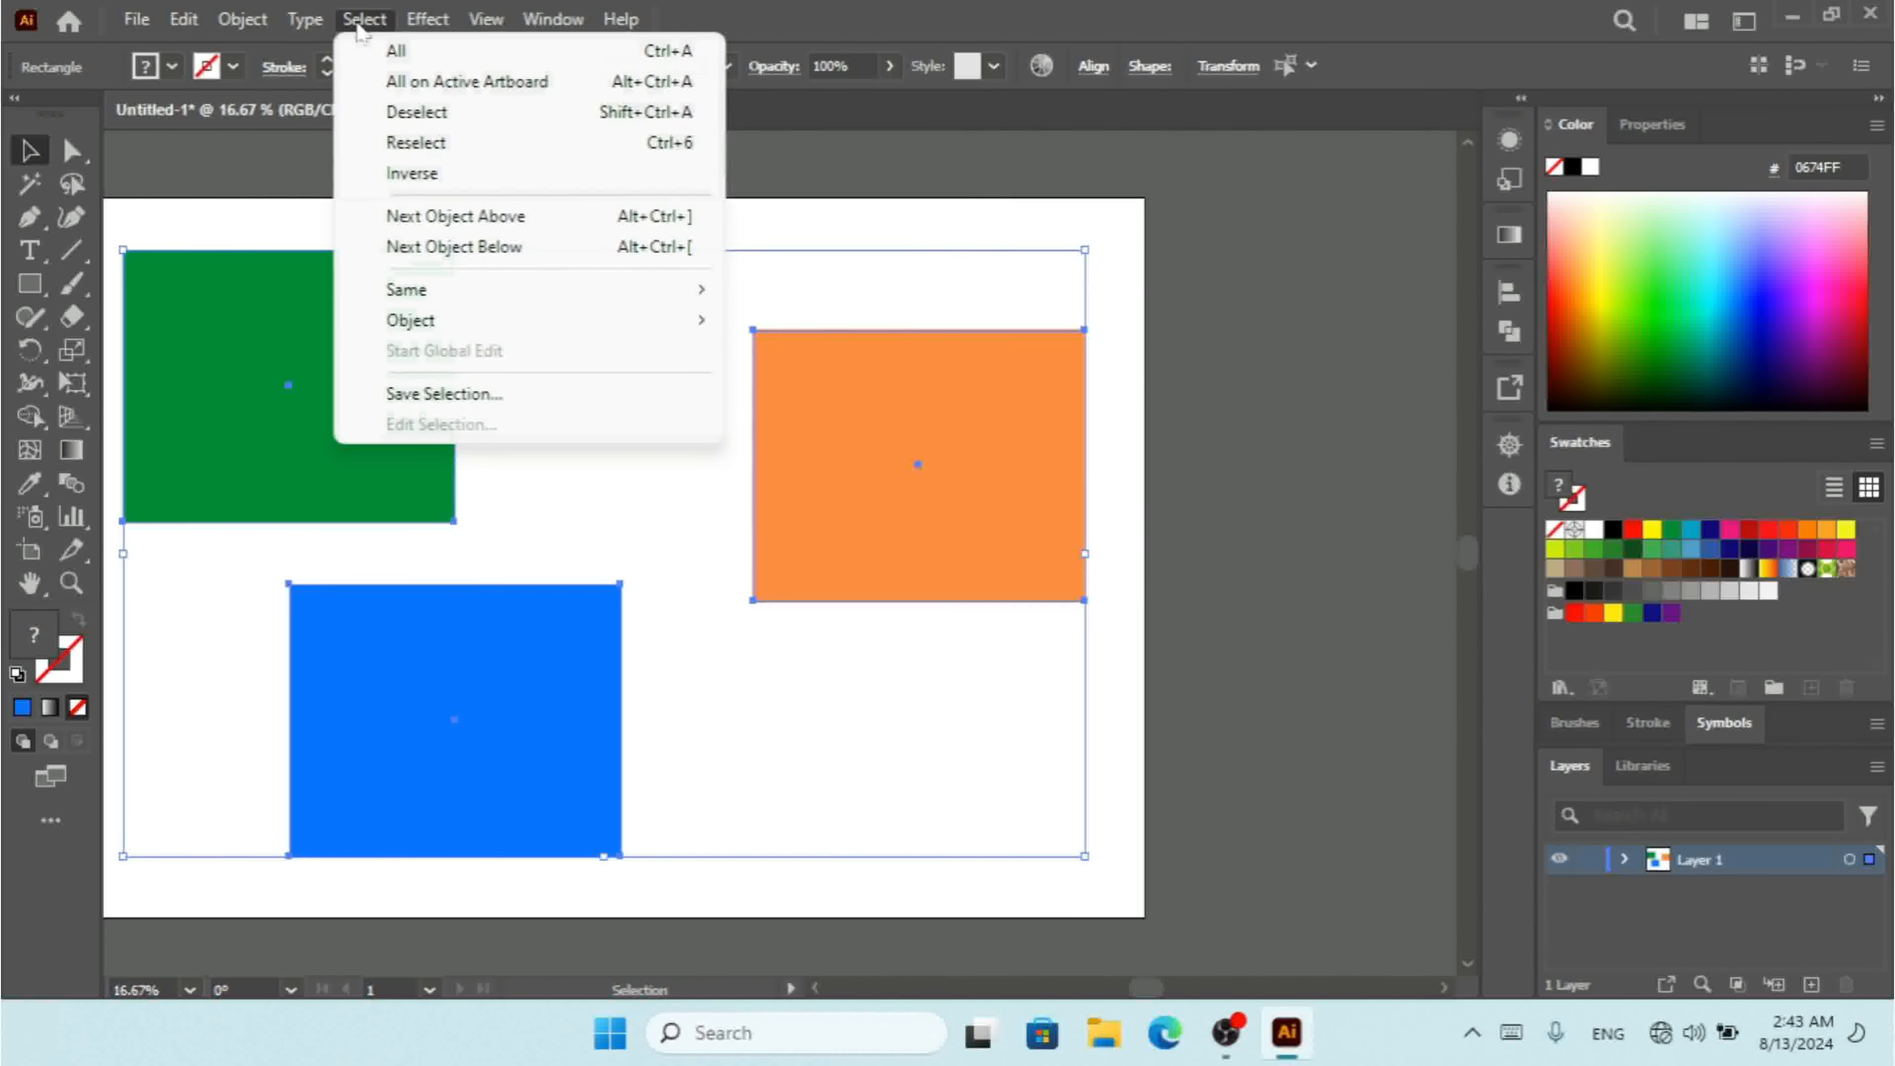
{"action": "left_click", "coordinate": [440, 175]}
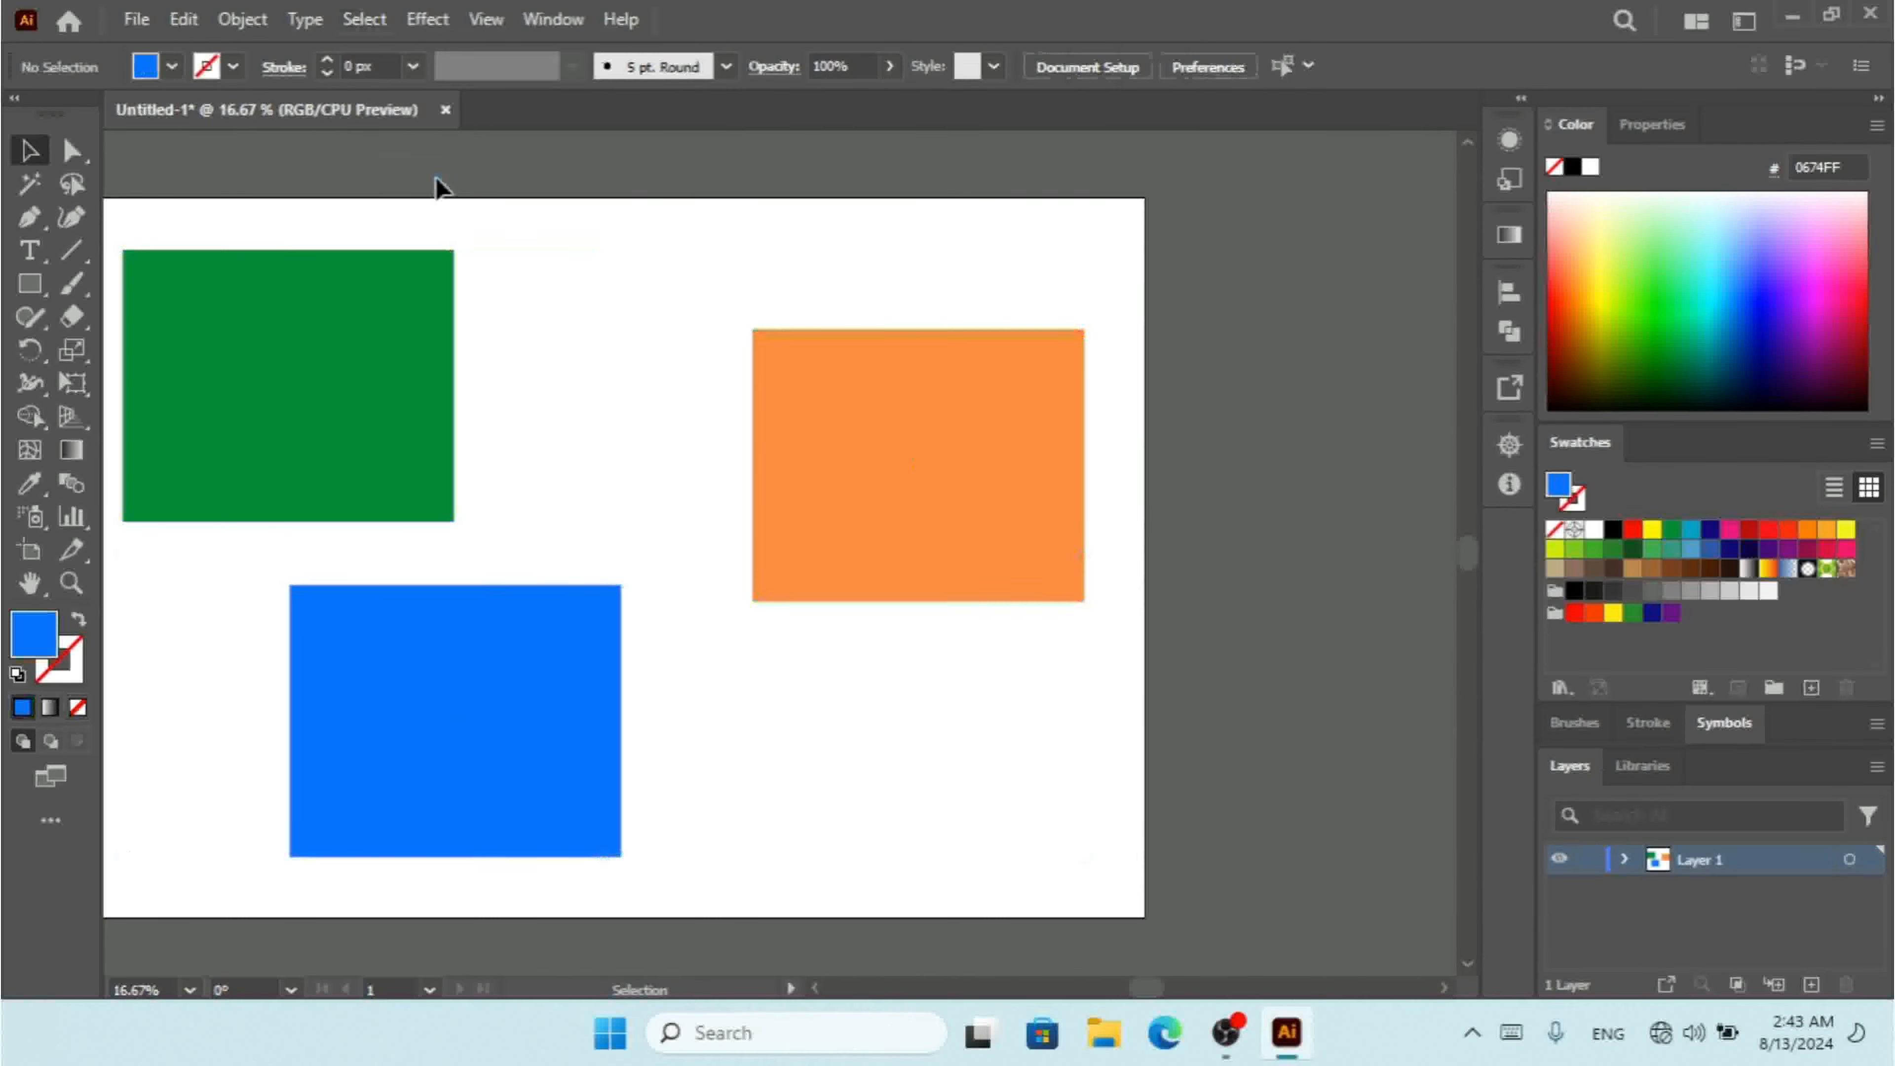
{"action": "left_click", "coordinate": [333, 385]}
{"action": "left_click_drag", "start_coordinate": [571, 214], "coordinate": [203, 843]}
{"action": "left_click", "coordinate": [428, 19]}
{"action": "mouse_move", "coordinate": [364, 19]}
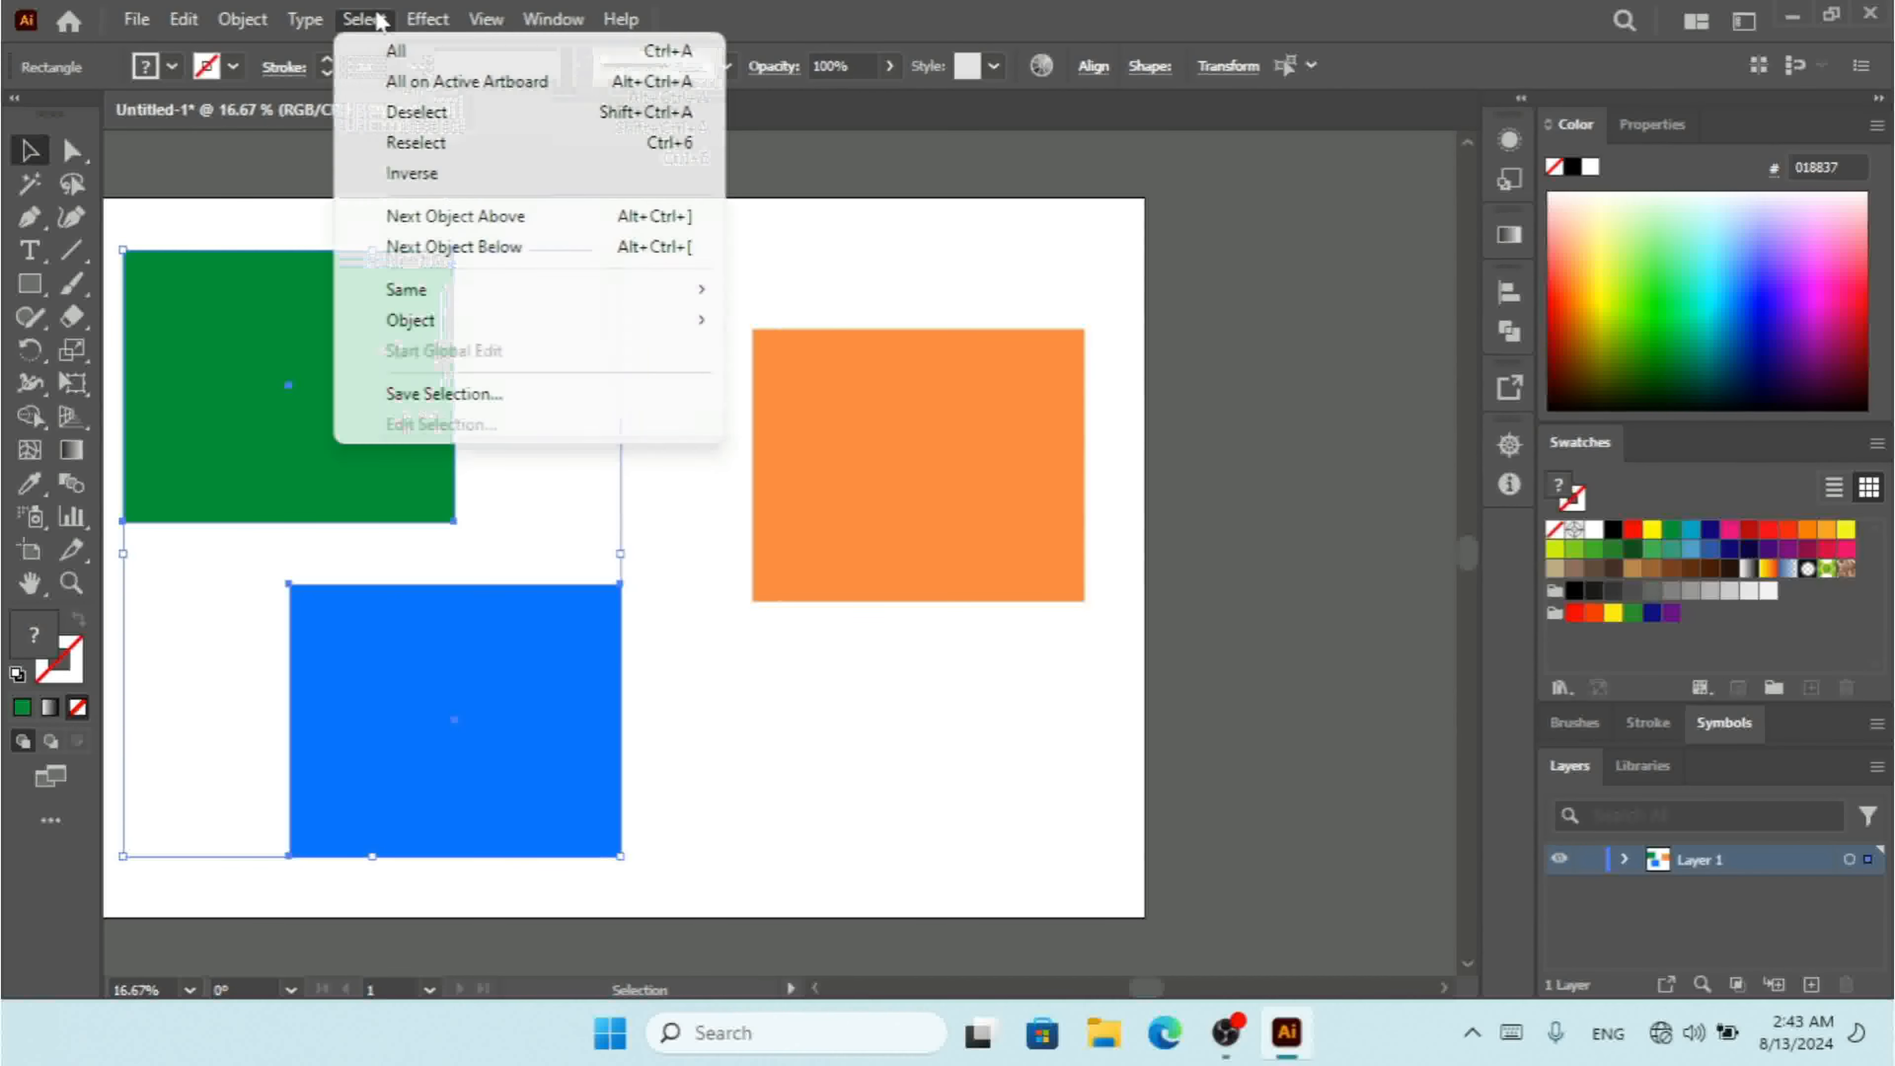
{"action": "left_click", "coordinate": [459, 172]}
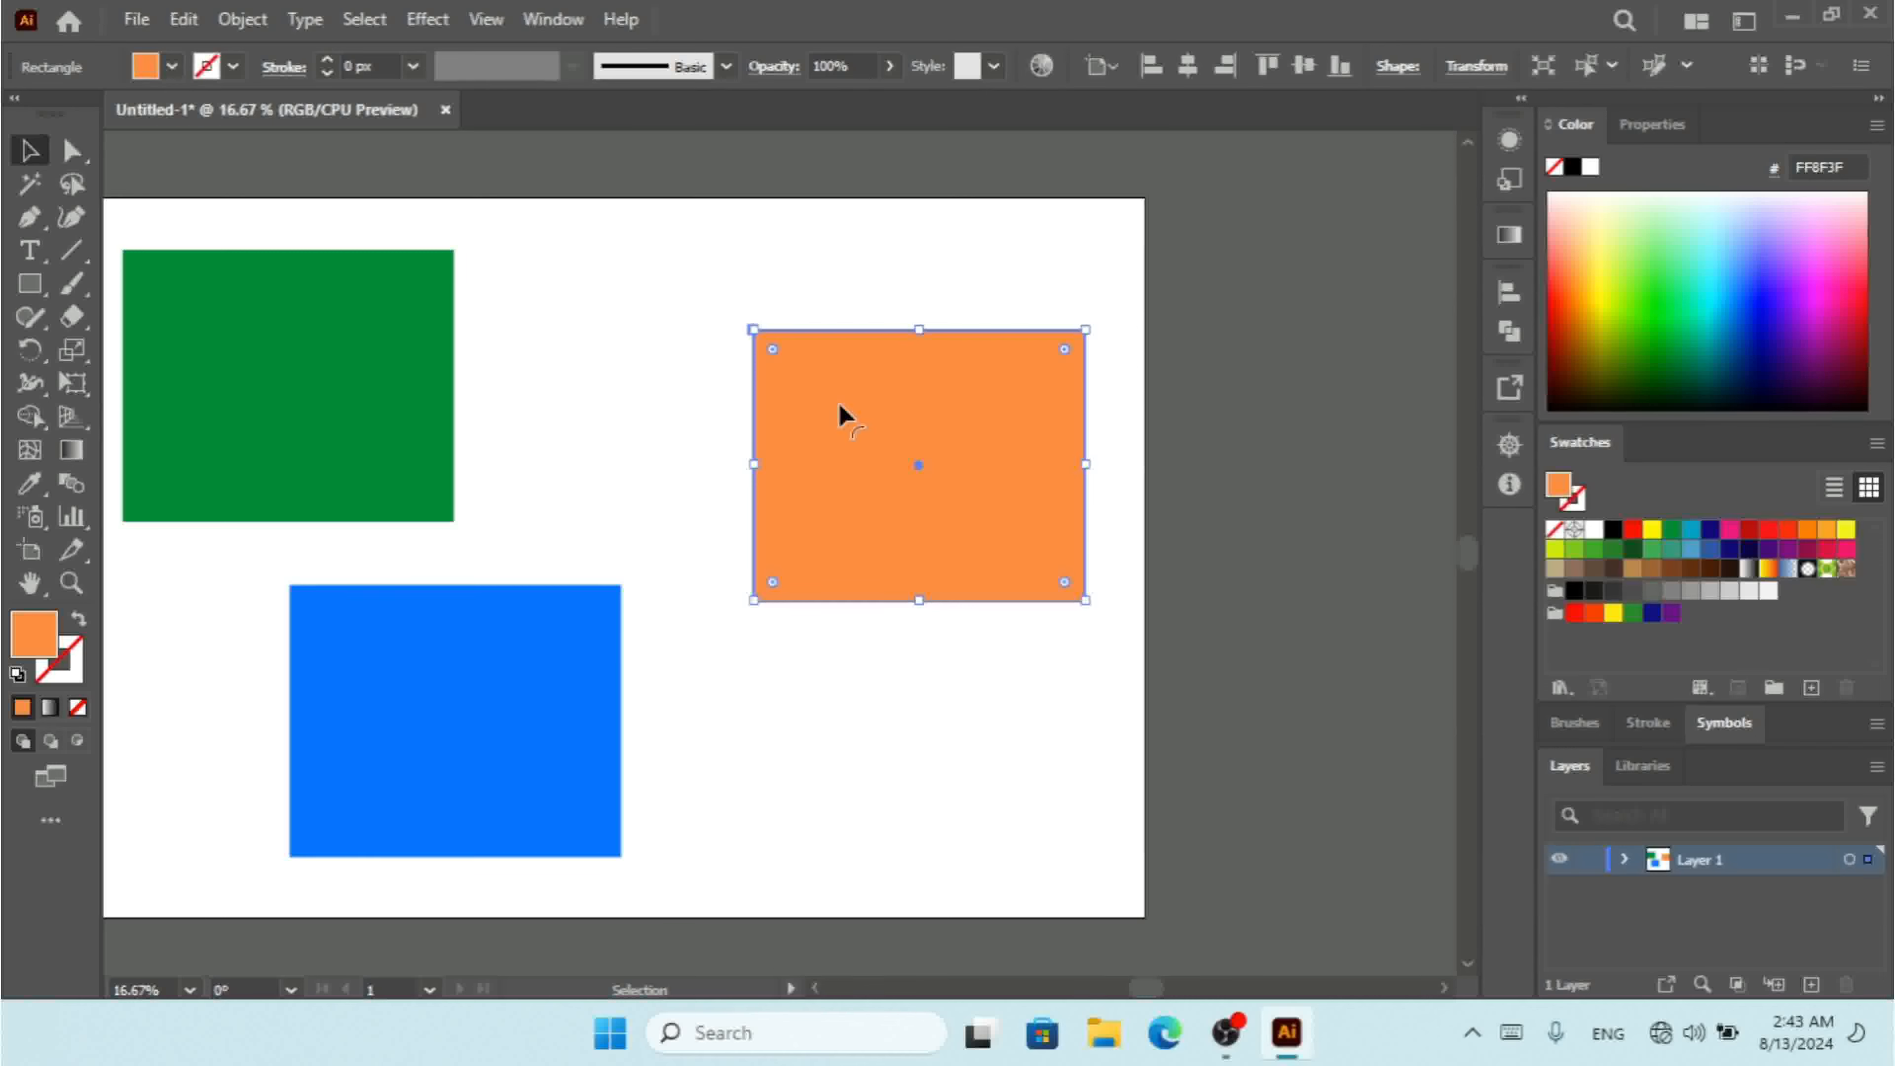
Invert the selection back to the green and blue rectangles and try Next Object Above on them
{"action": "left_click", "coordinate": [366, 20]}
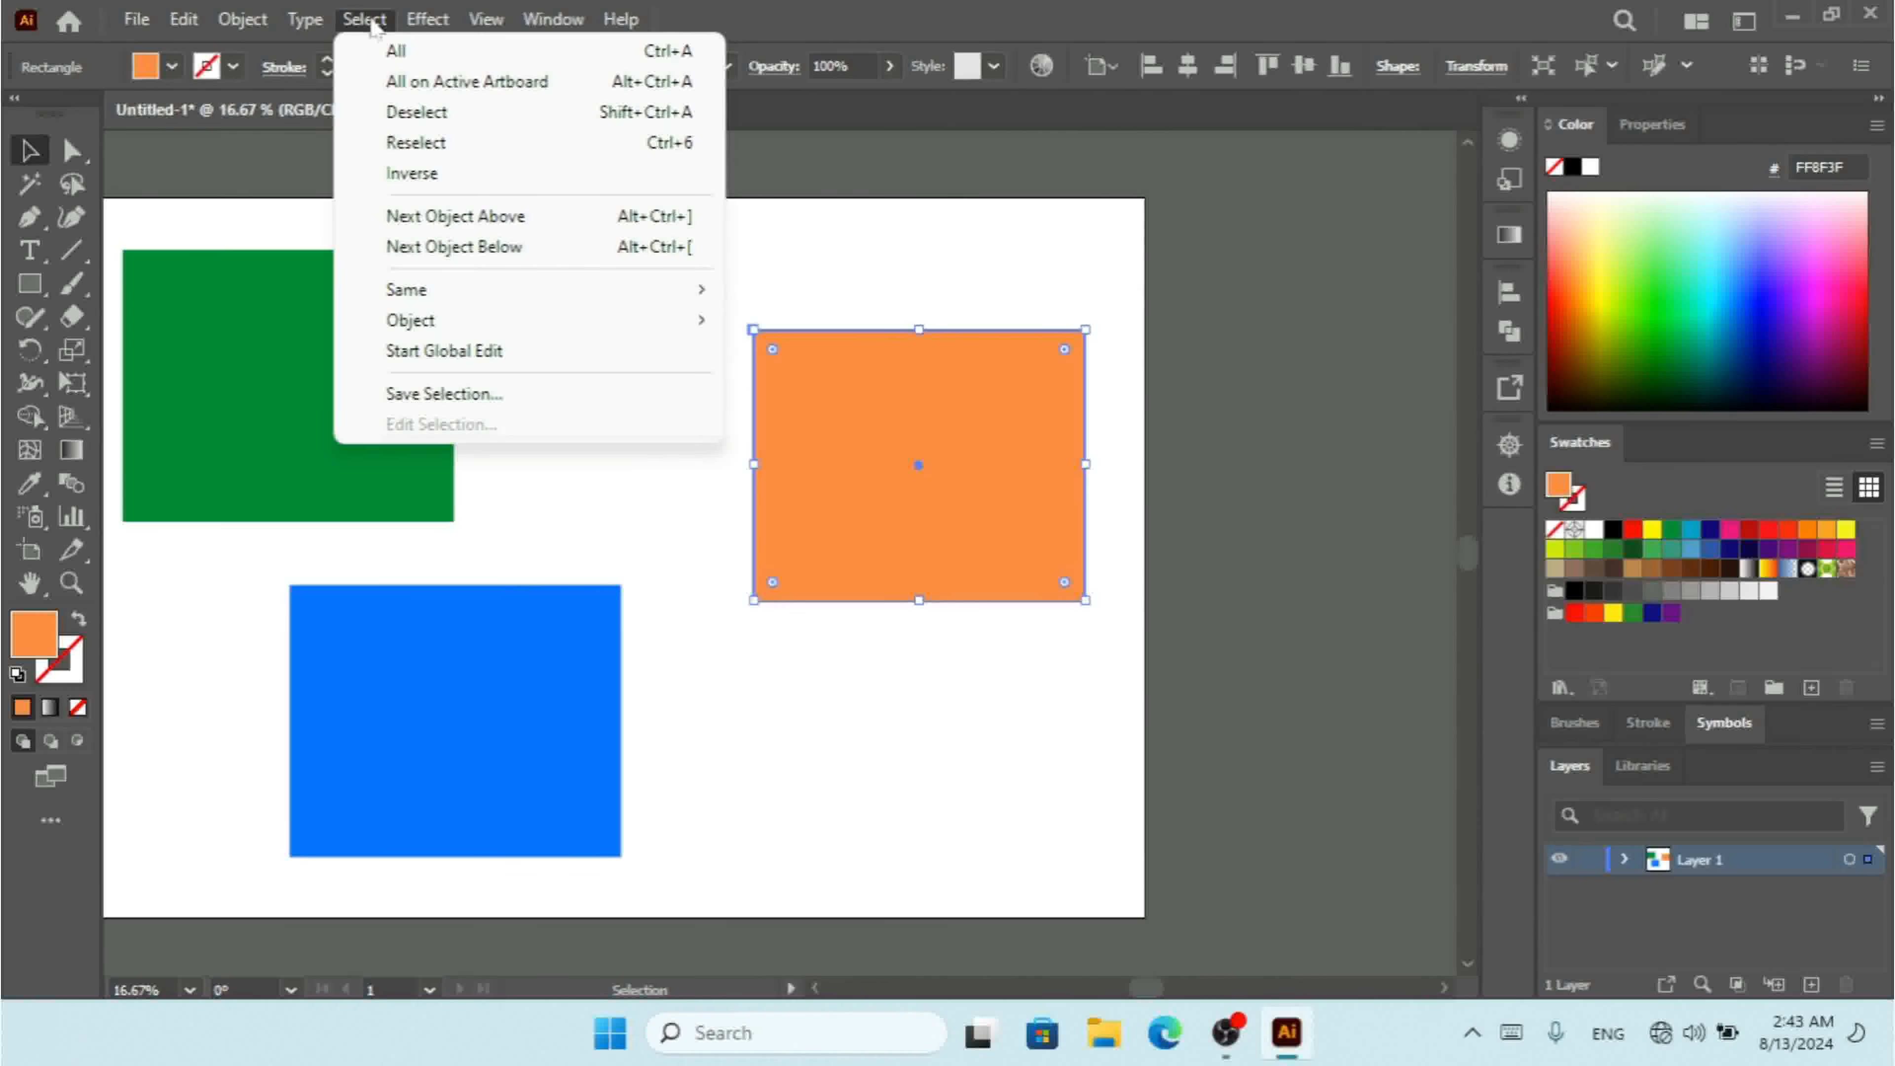
{"action": "left_click", "coordinate": [435, 173]}
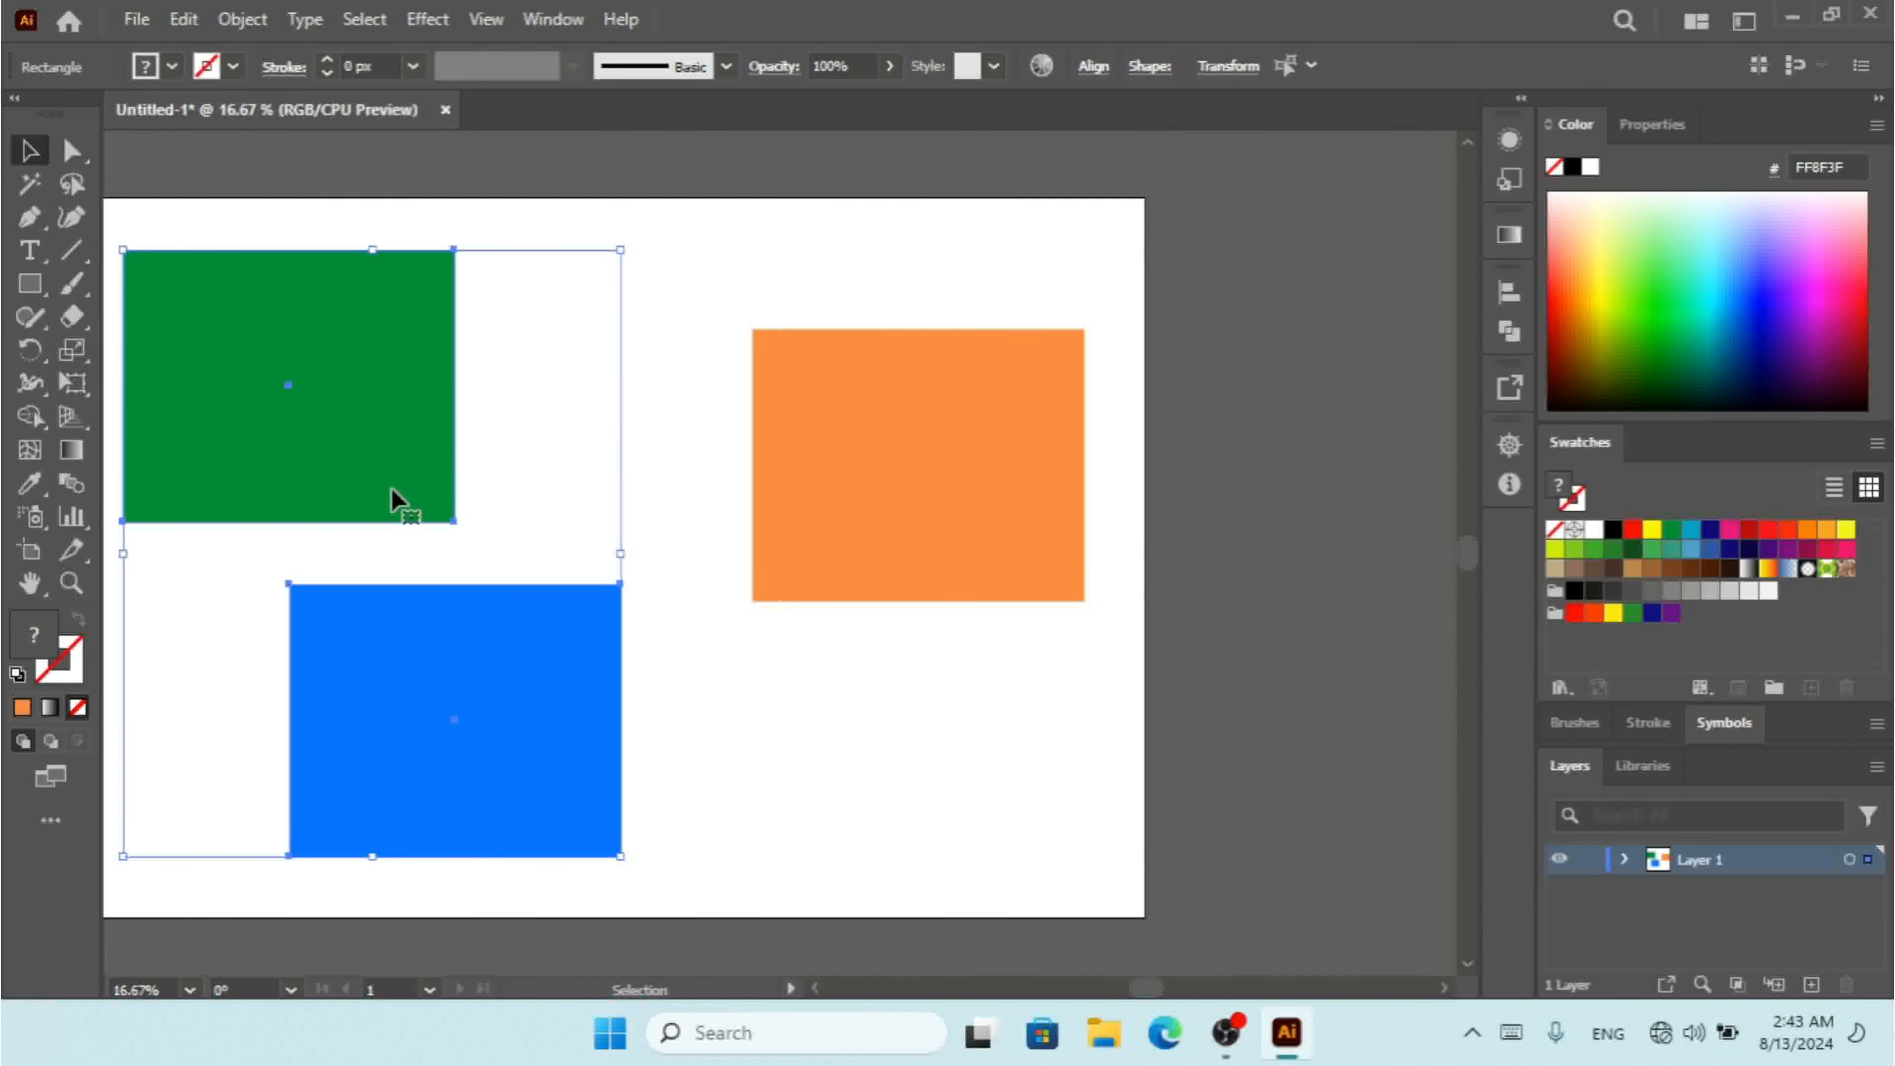
{"action": "left_click", "coordinate": [364, 19]}
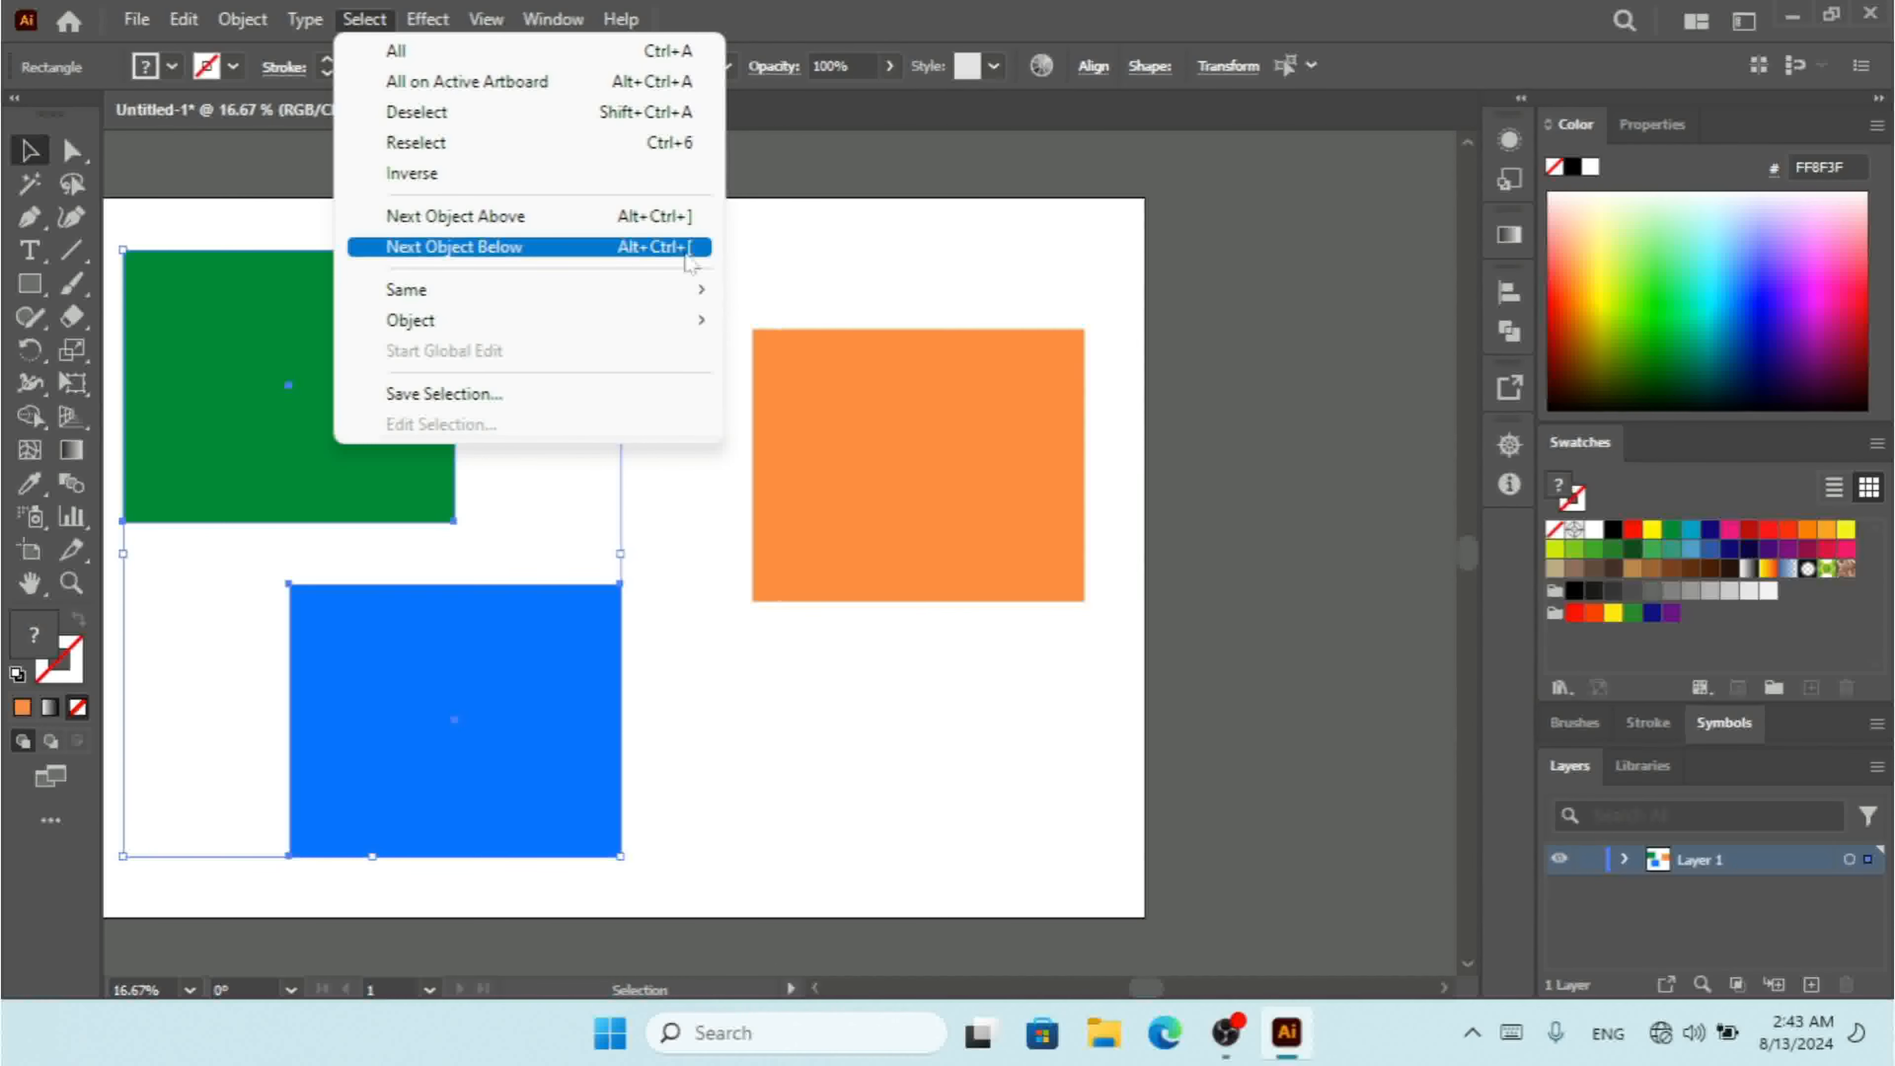
{"action": "left_click", "coordinate": [481, 224]}
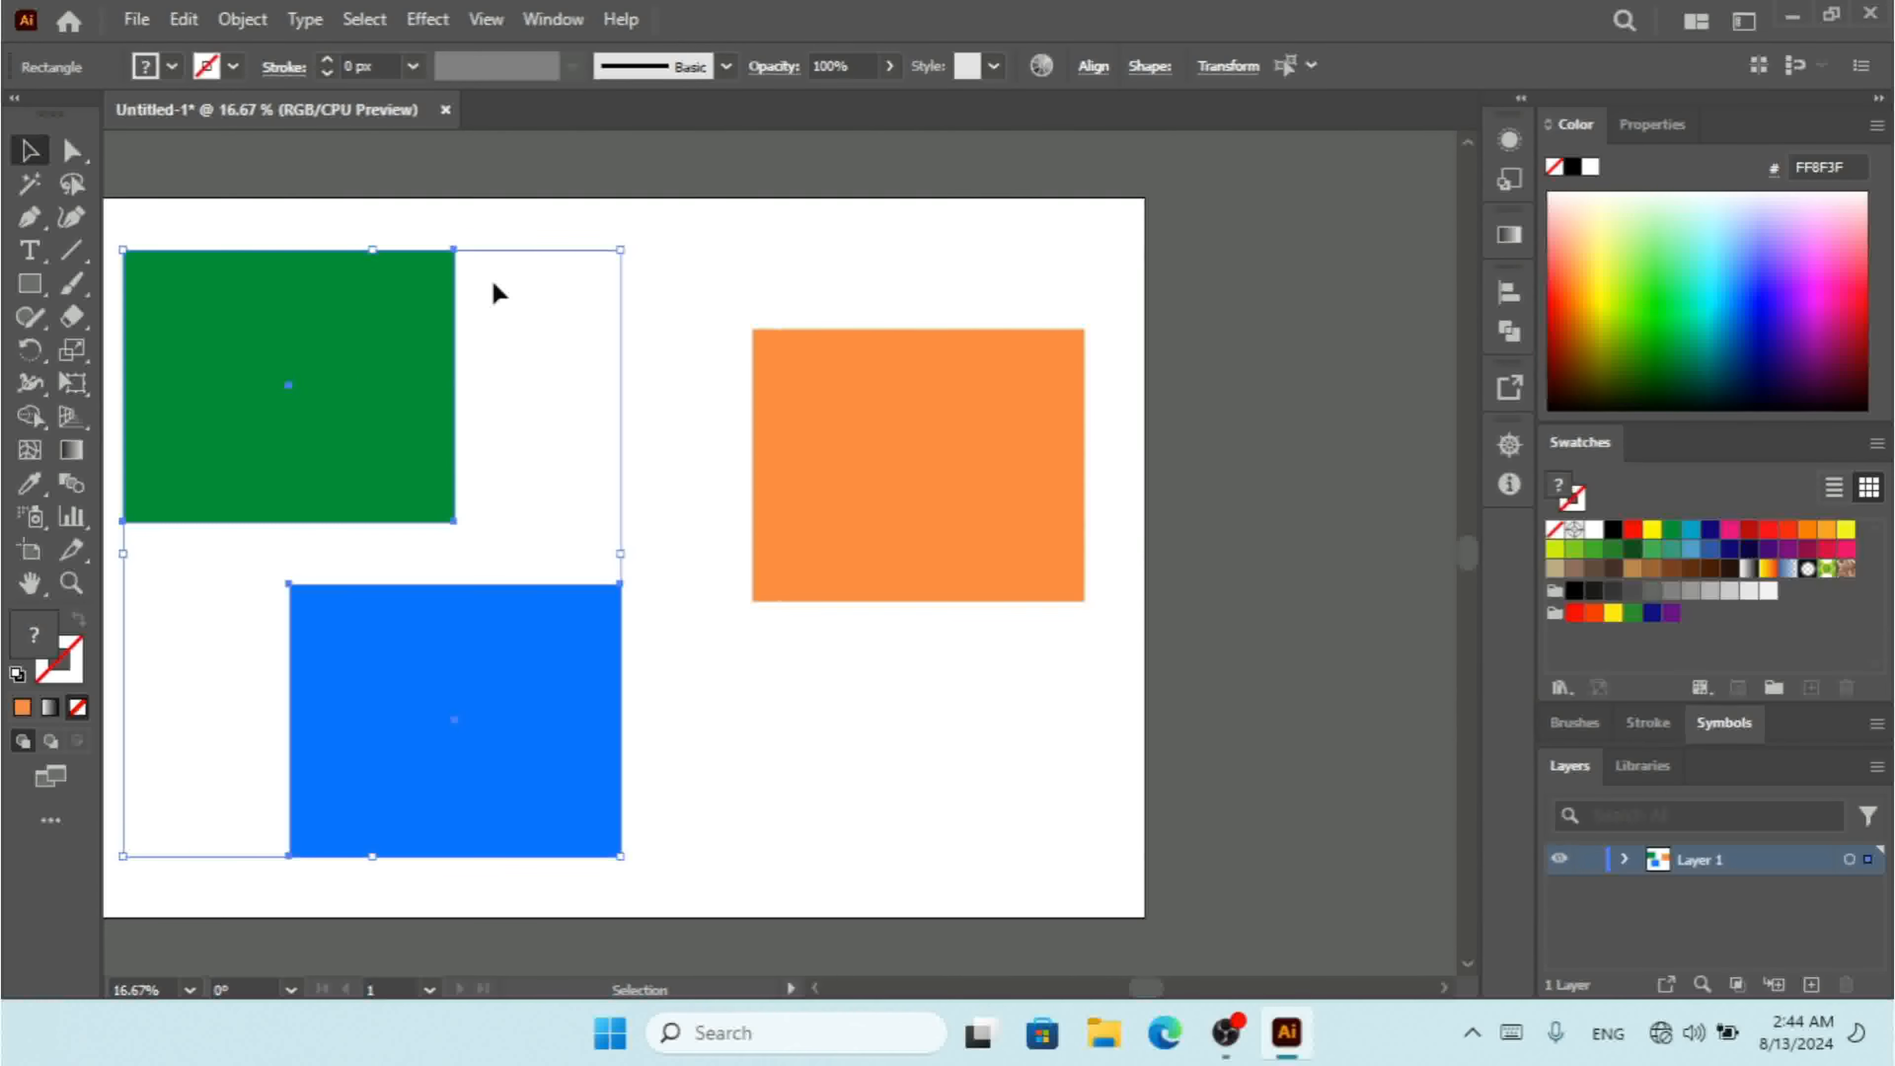
Select only the blue rectangle and try to select the object above it with Next Object Above
{"action": "left_click", "coordinate": [614, 436]}
{"action": "left_click", "coordinate": [503, 735]}
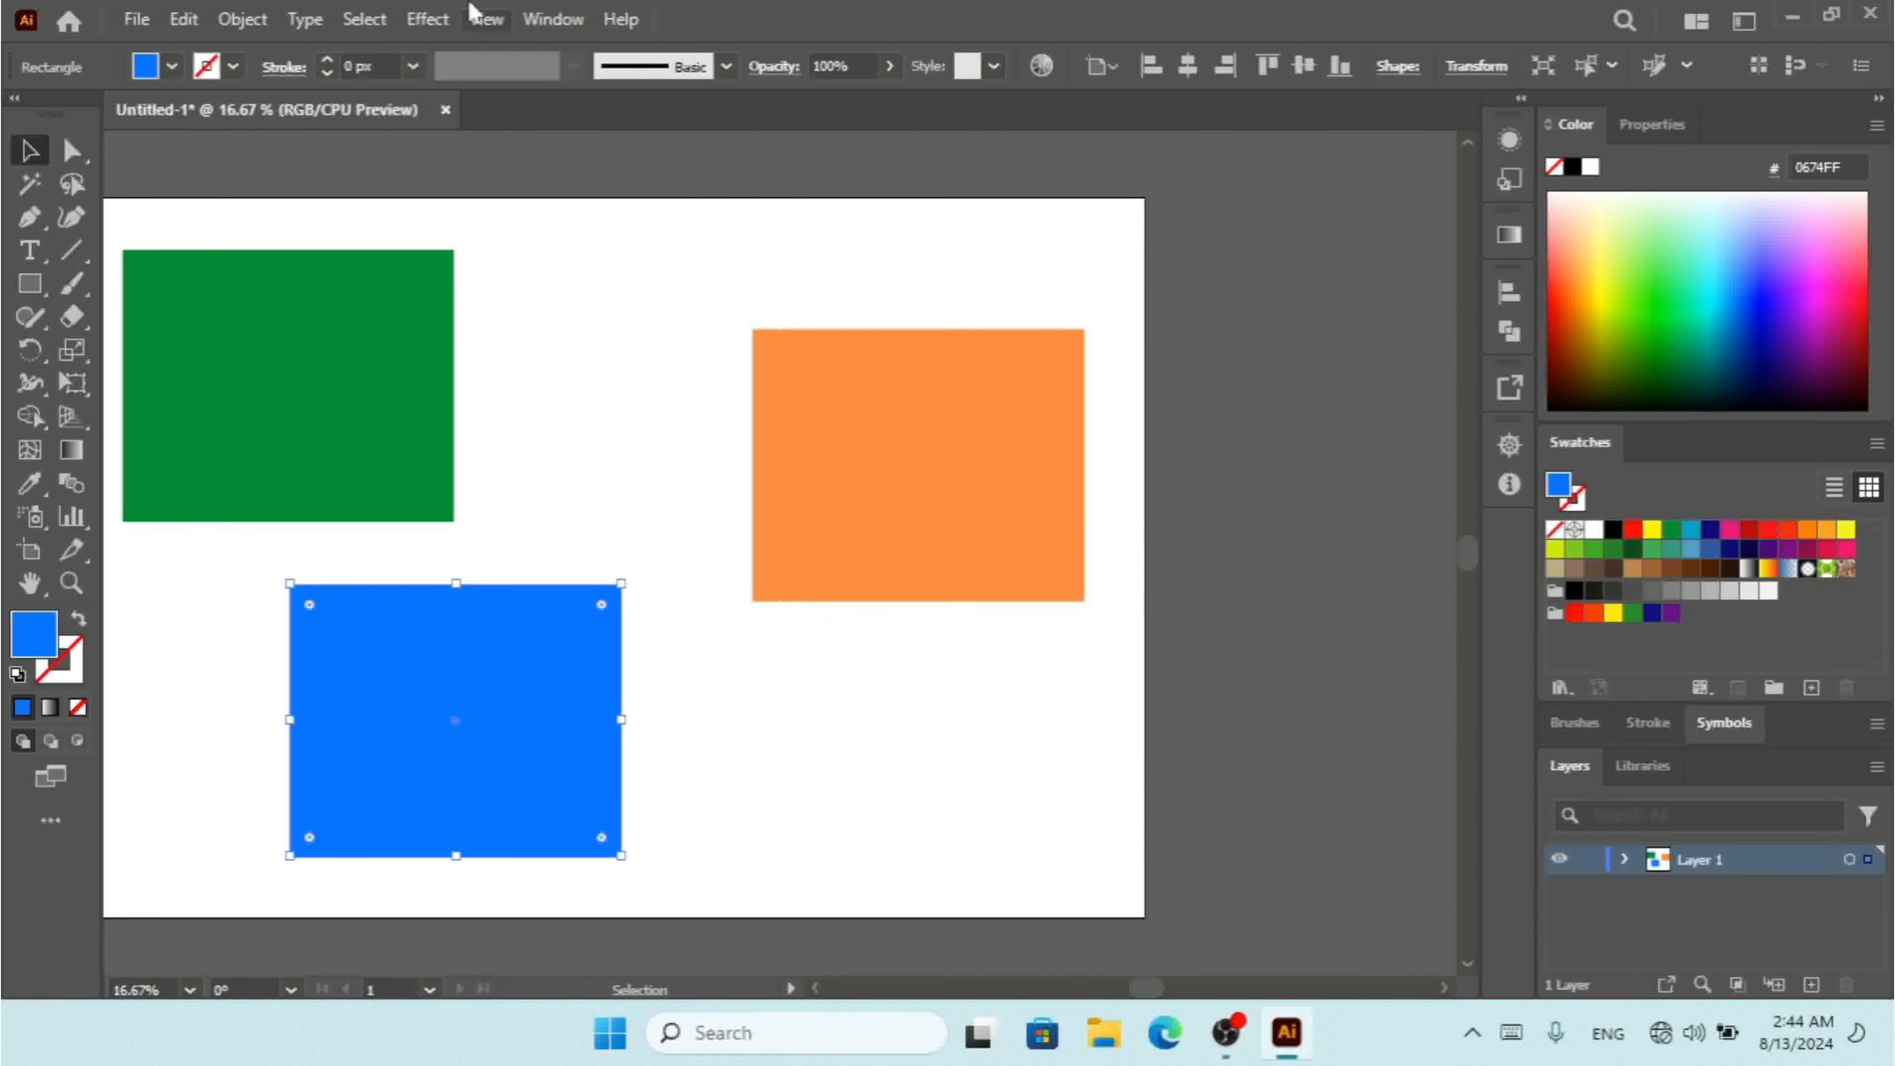
{"action": "left_click", "coordinate": [363, 19]}
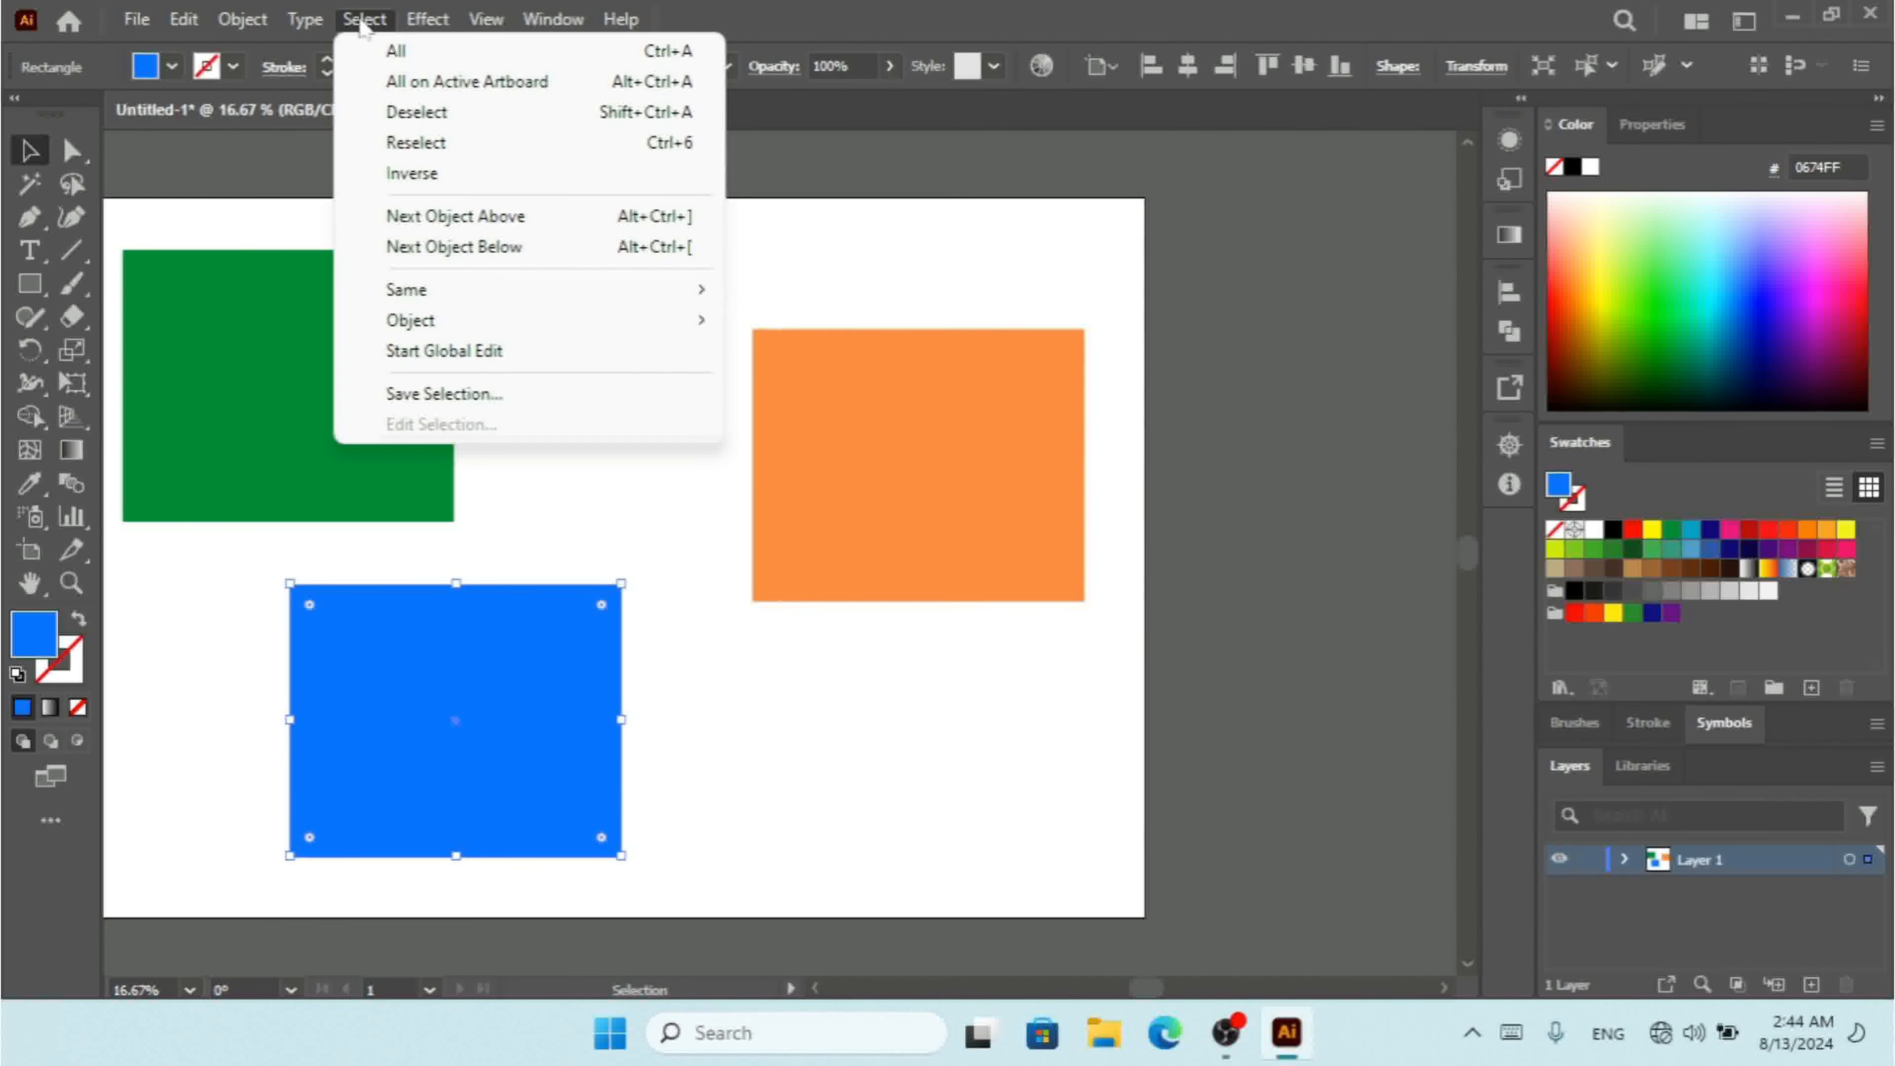
{"action": "left_click", "coordinate": [463, 221]}
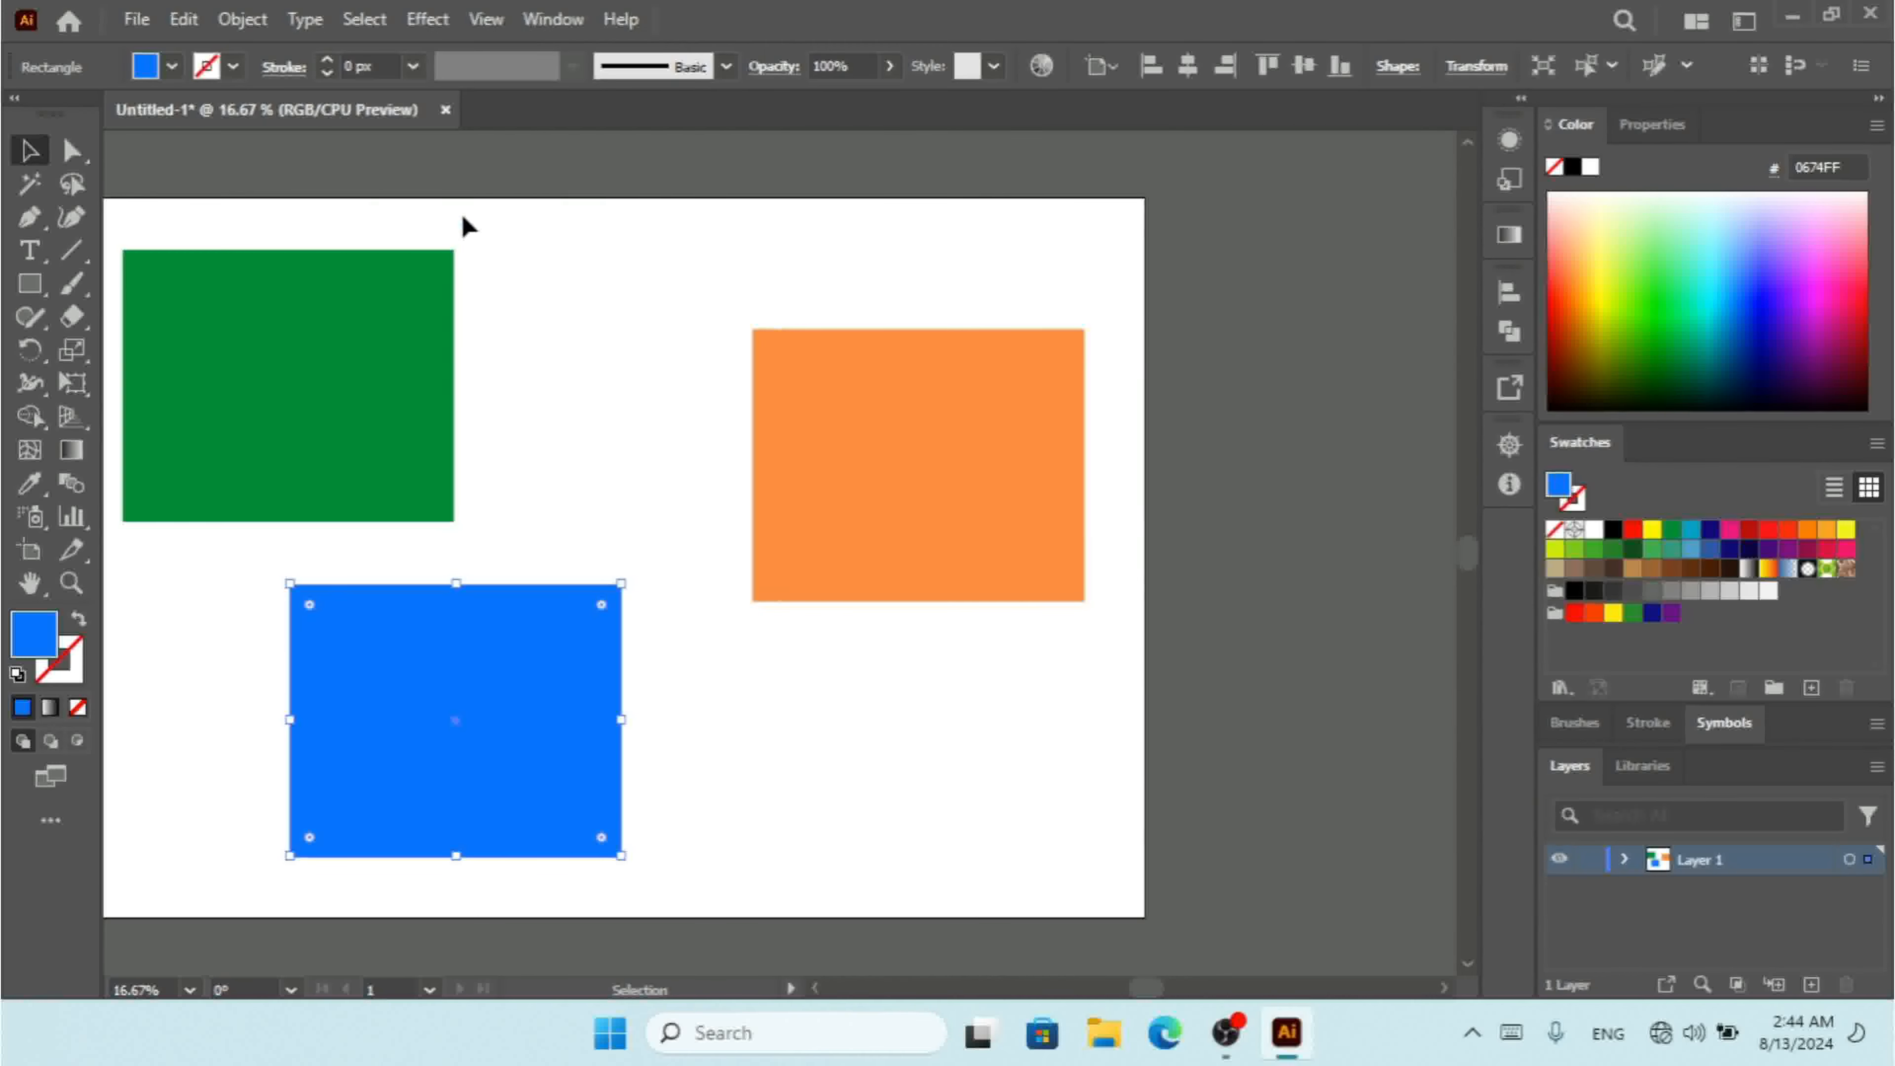
Shift the selection to the orange rectangle with Next Object Below and back to the blue one with Next Object Above
{"action": "left_click", "coordinate": [375, 23]}
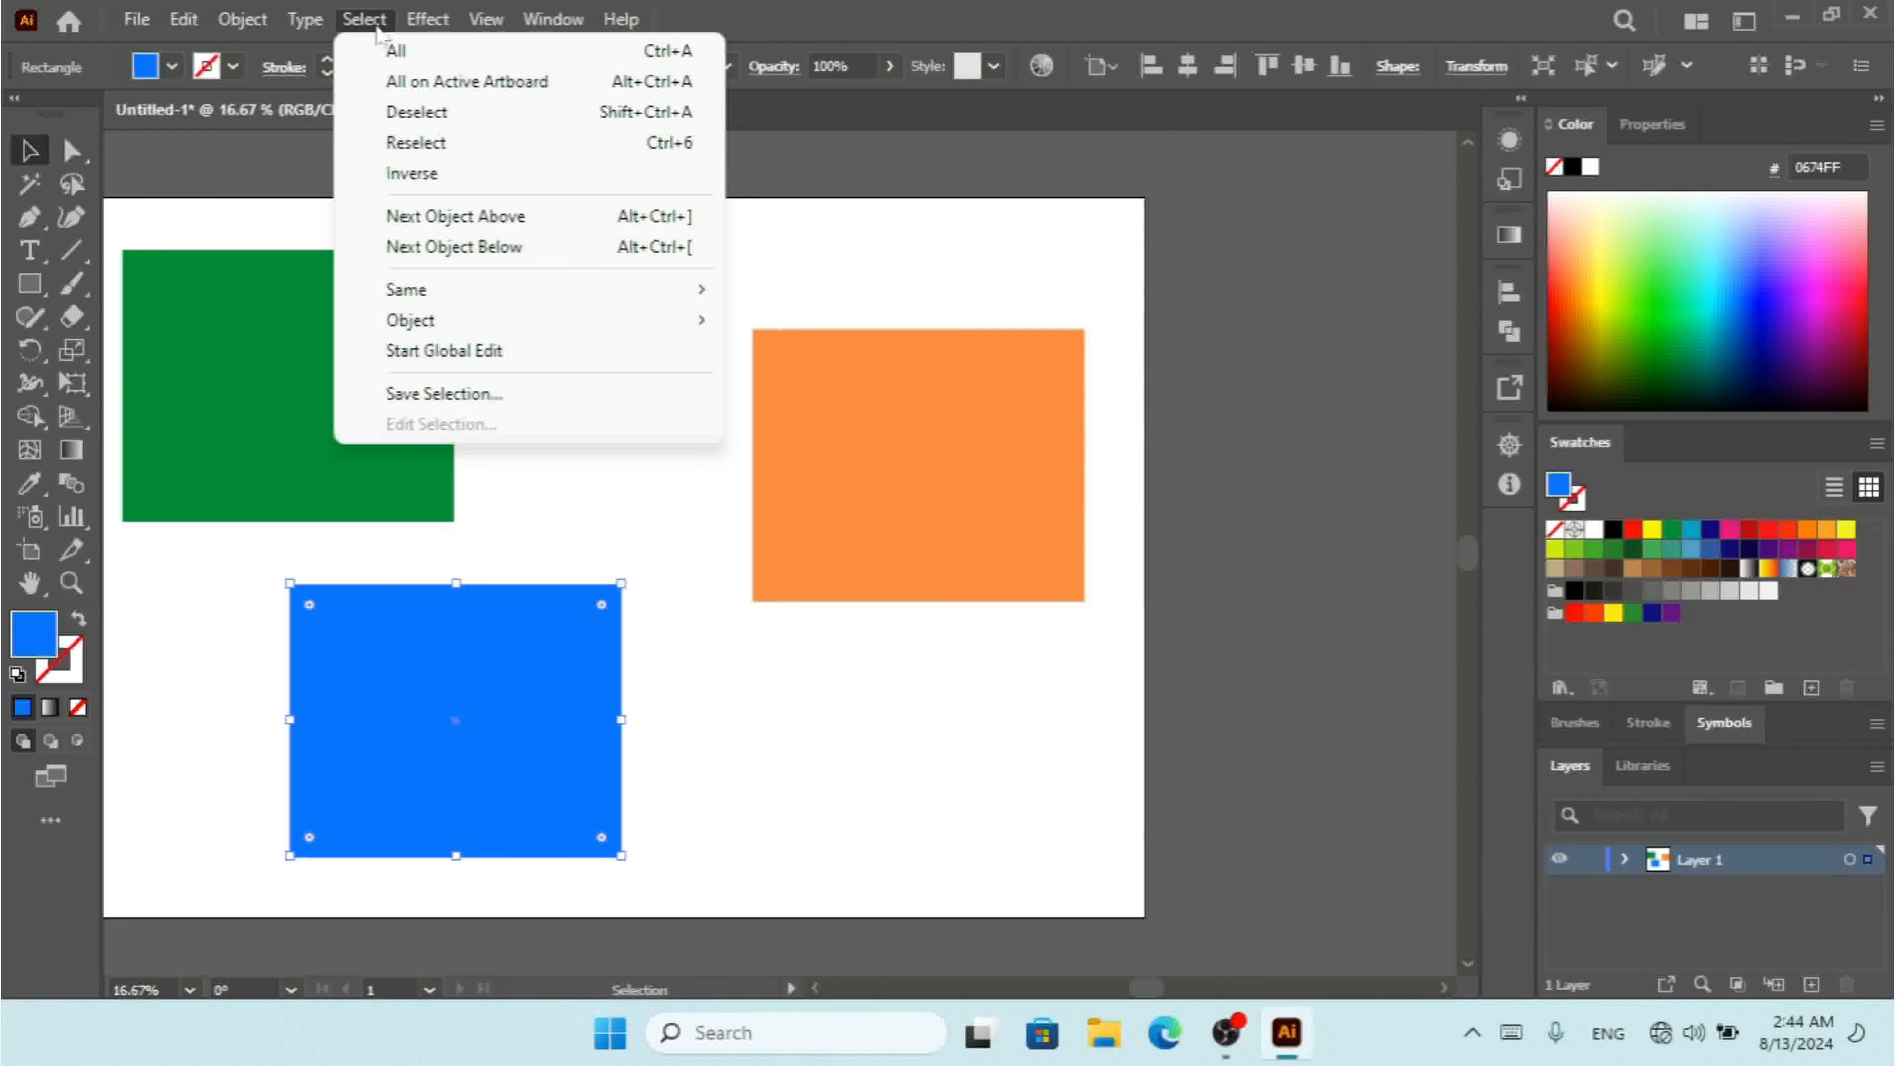
{"action": "left_click", "coordinate": [464, 248]}
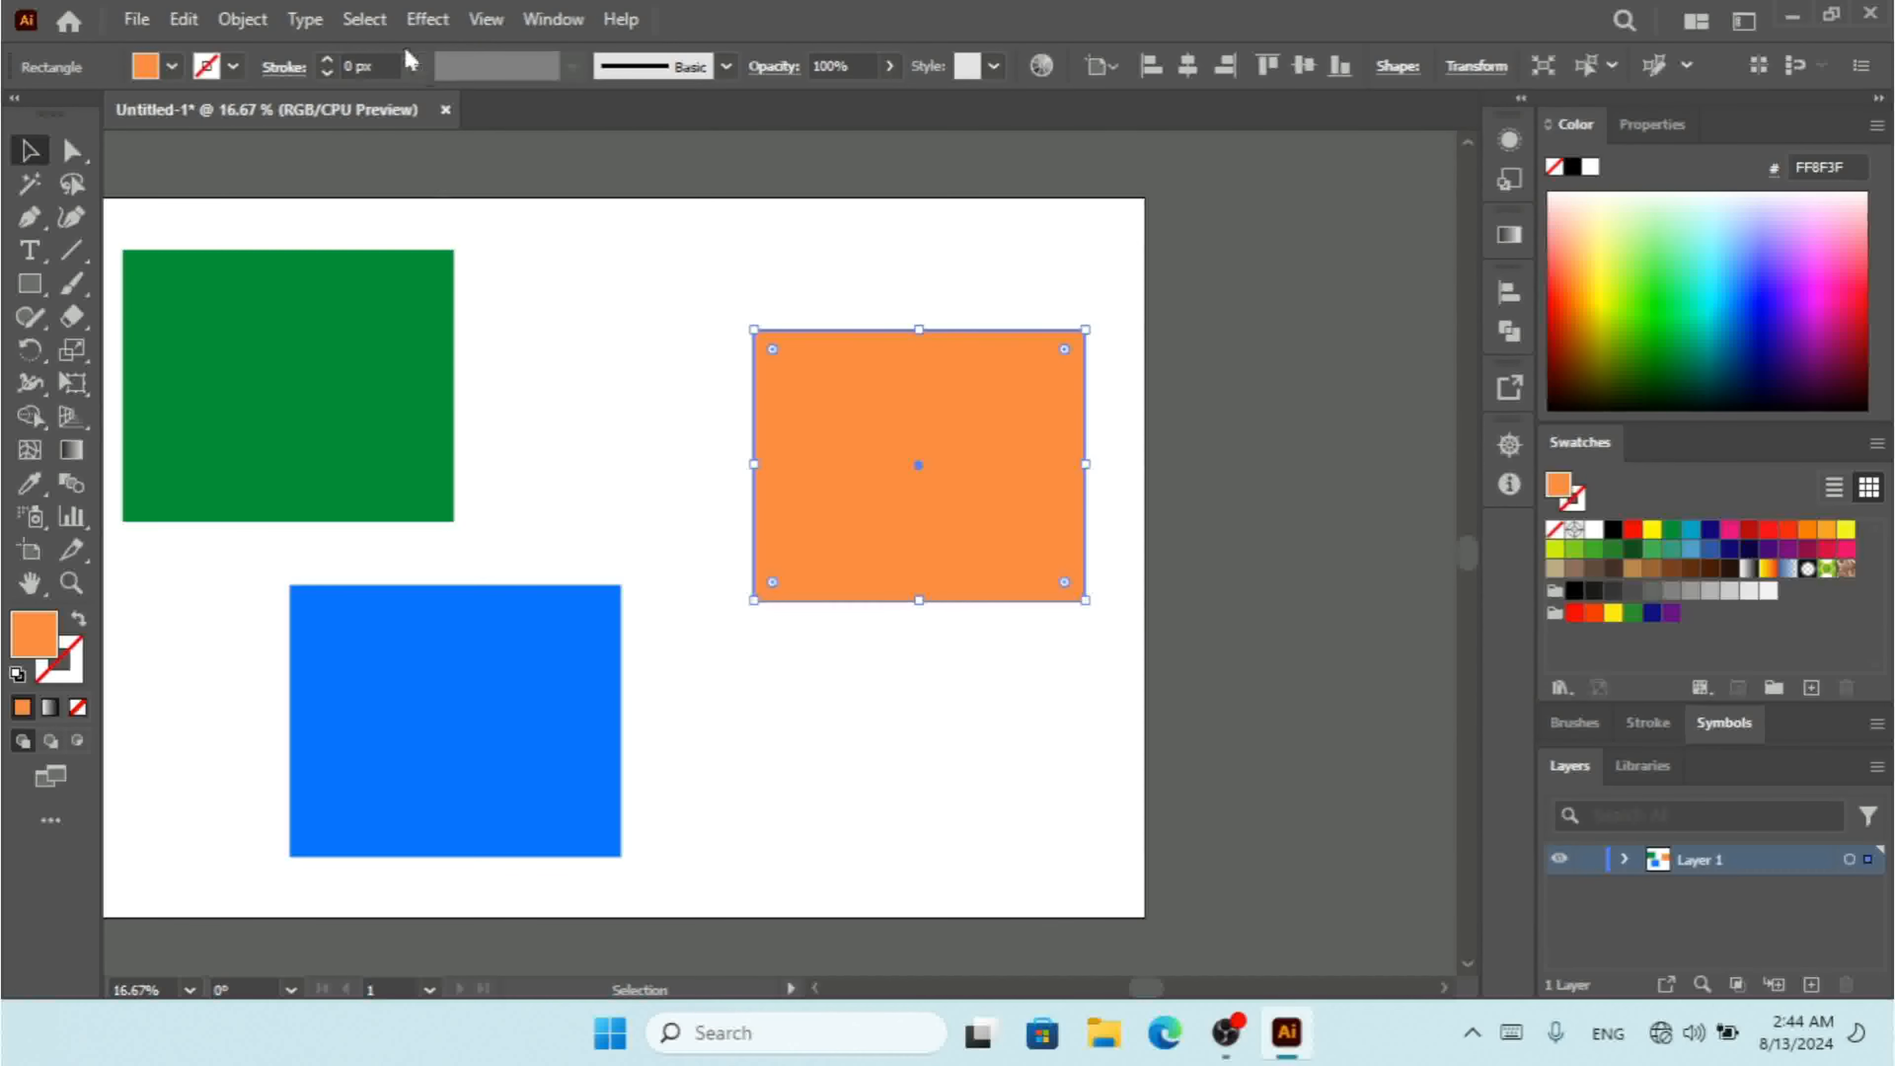
{"action": "left_click", "coordinate": [377, 22]}
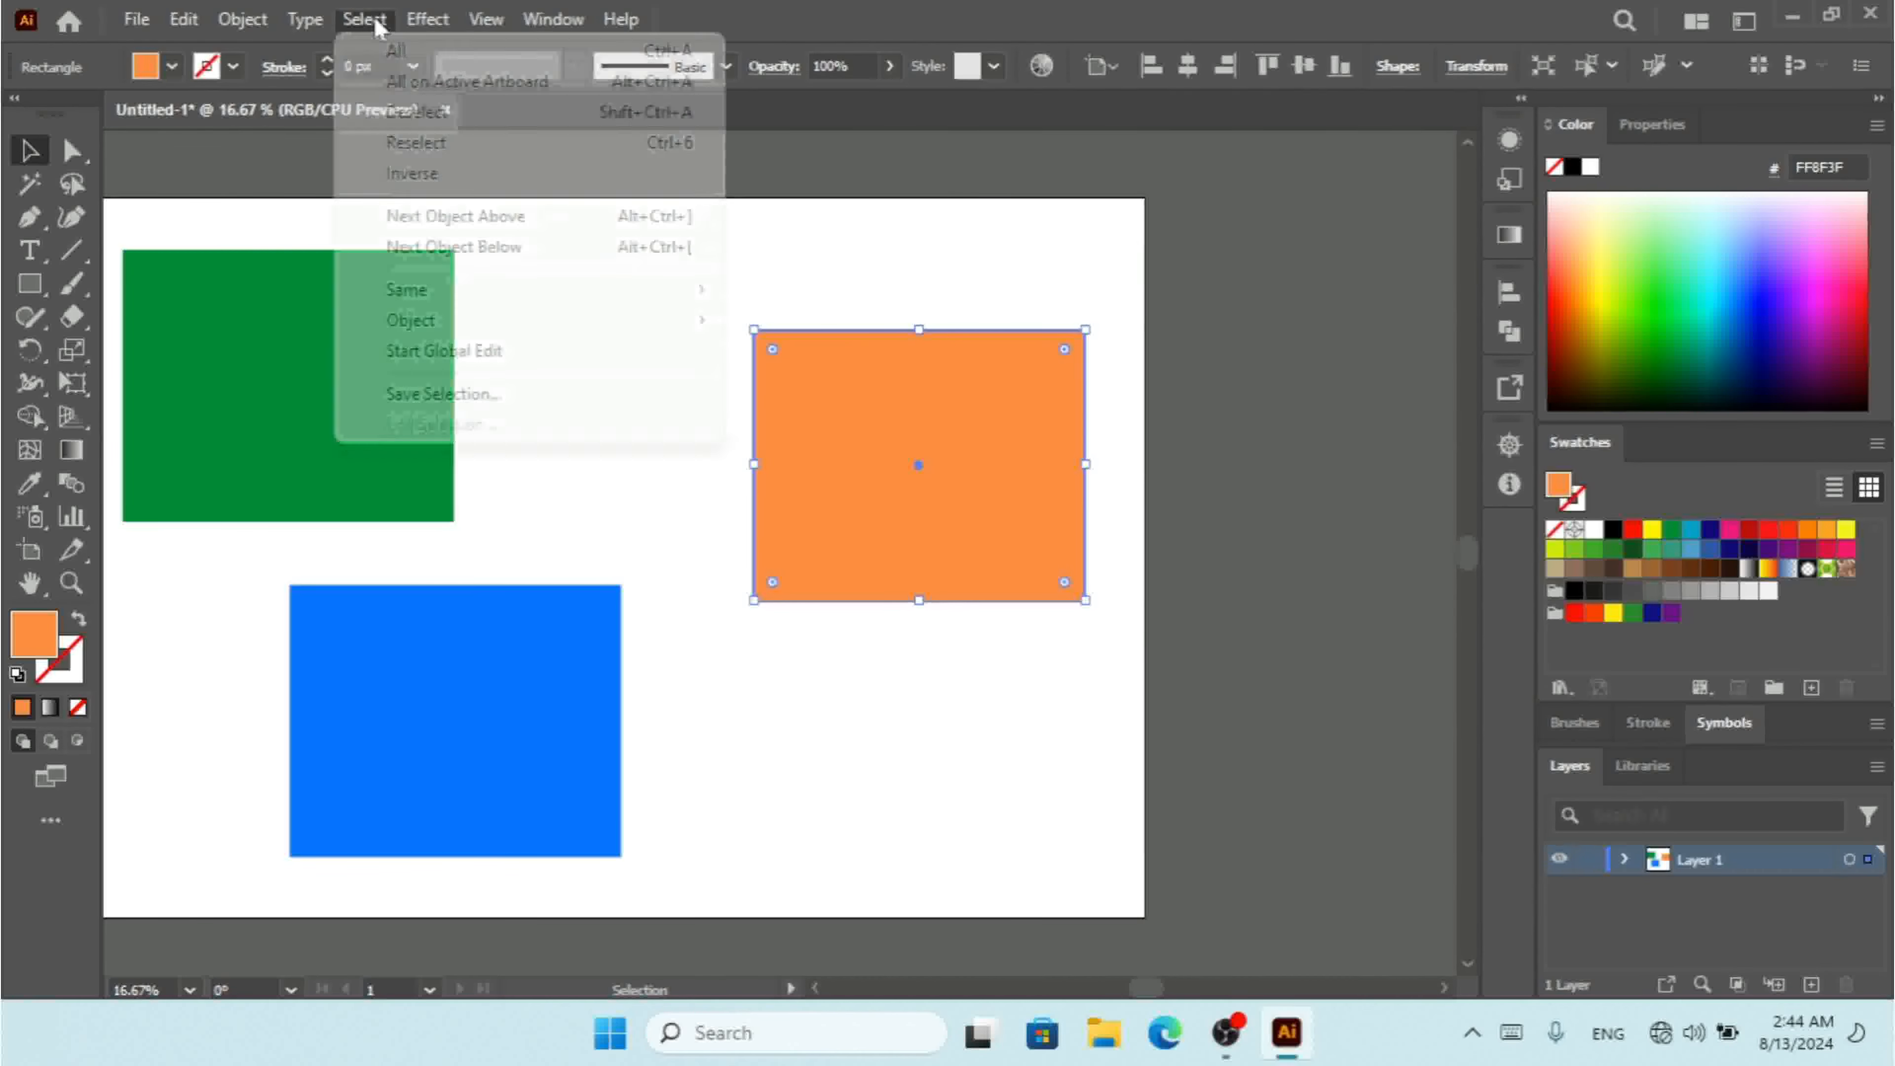
{"action": "left_click", "coordinate": [461, 218]}
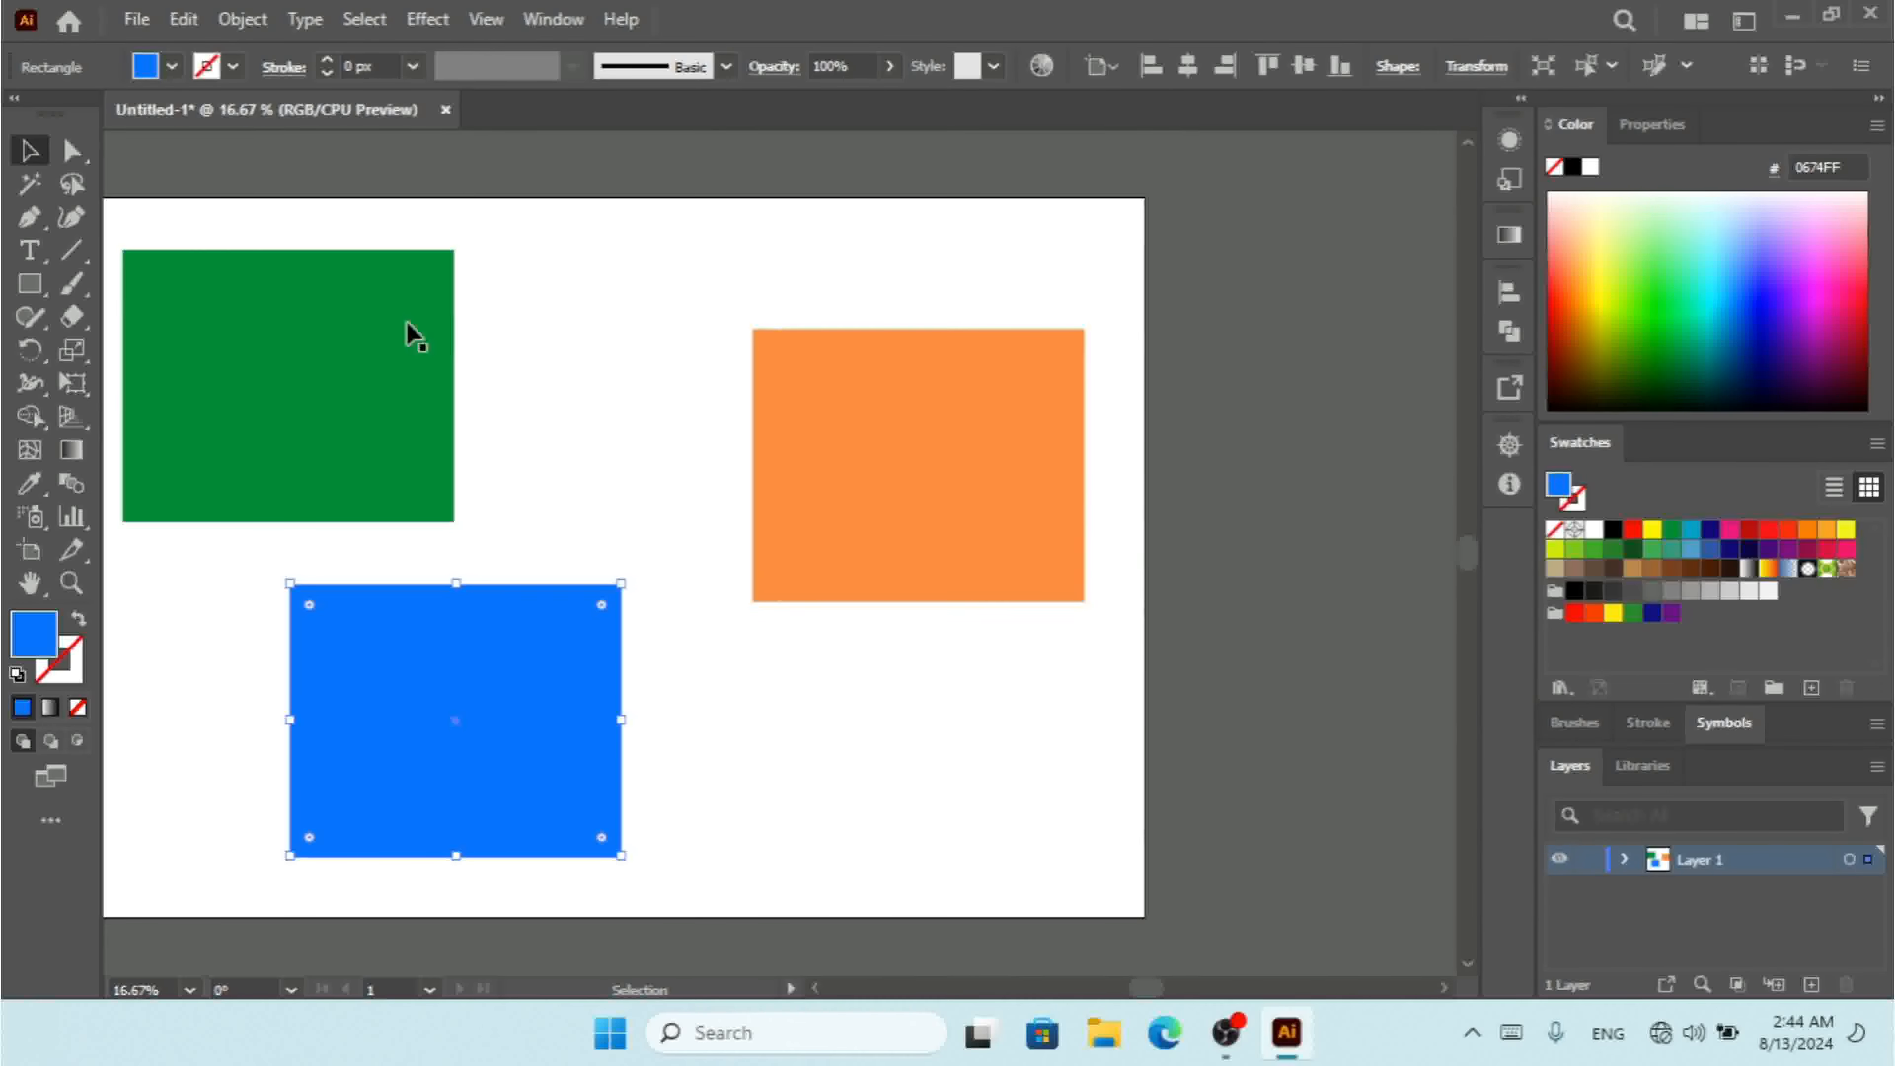
Select the green rectangle and try to select the object beneath it with Next Object Below
{"action": "left_click", "coordinate": [379, 366]}
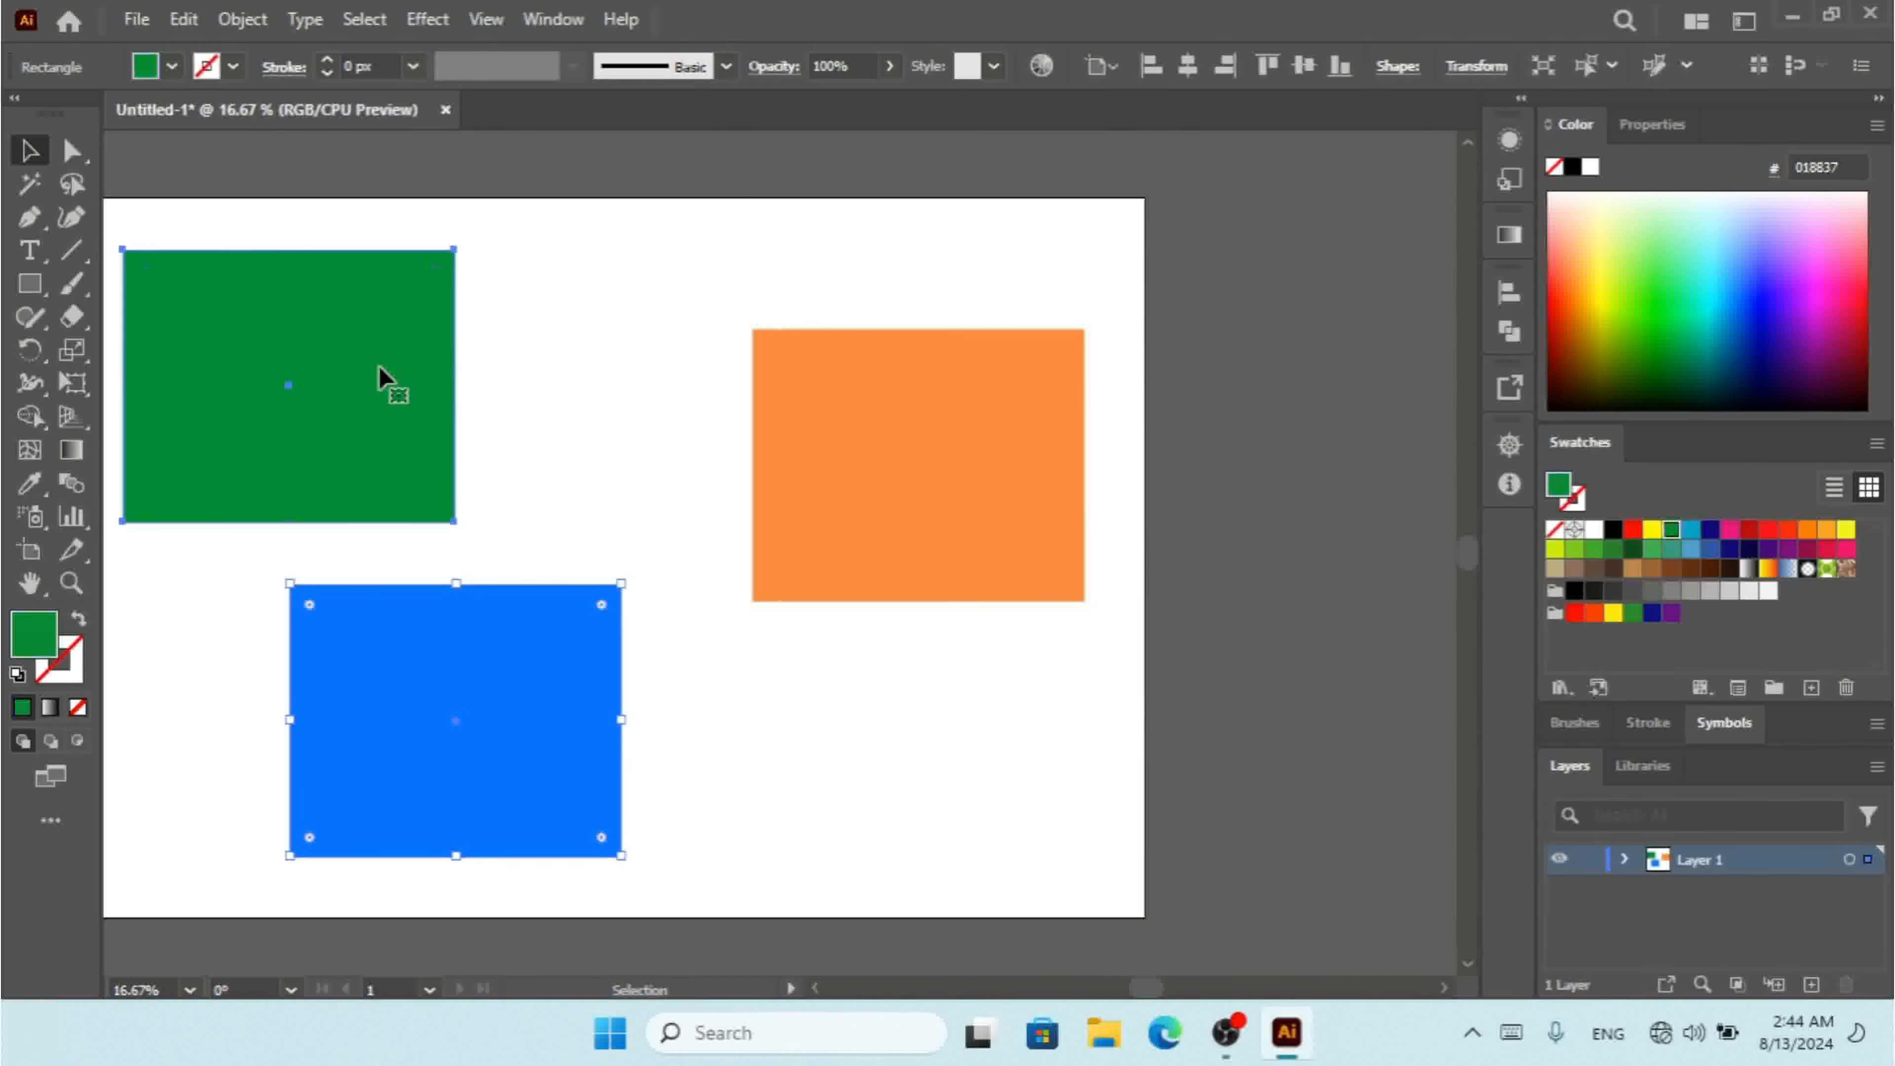
{"action": "left_click", "coordinate": [388, 24]}
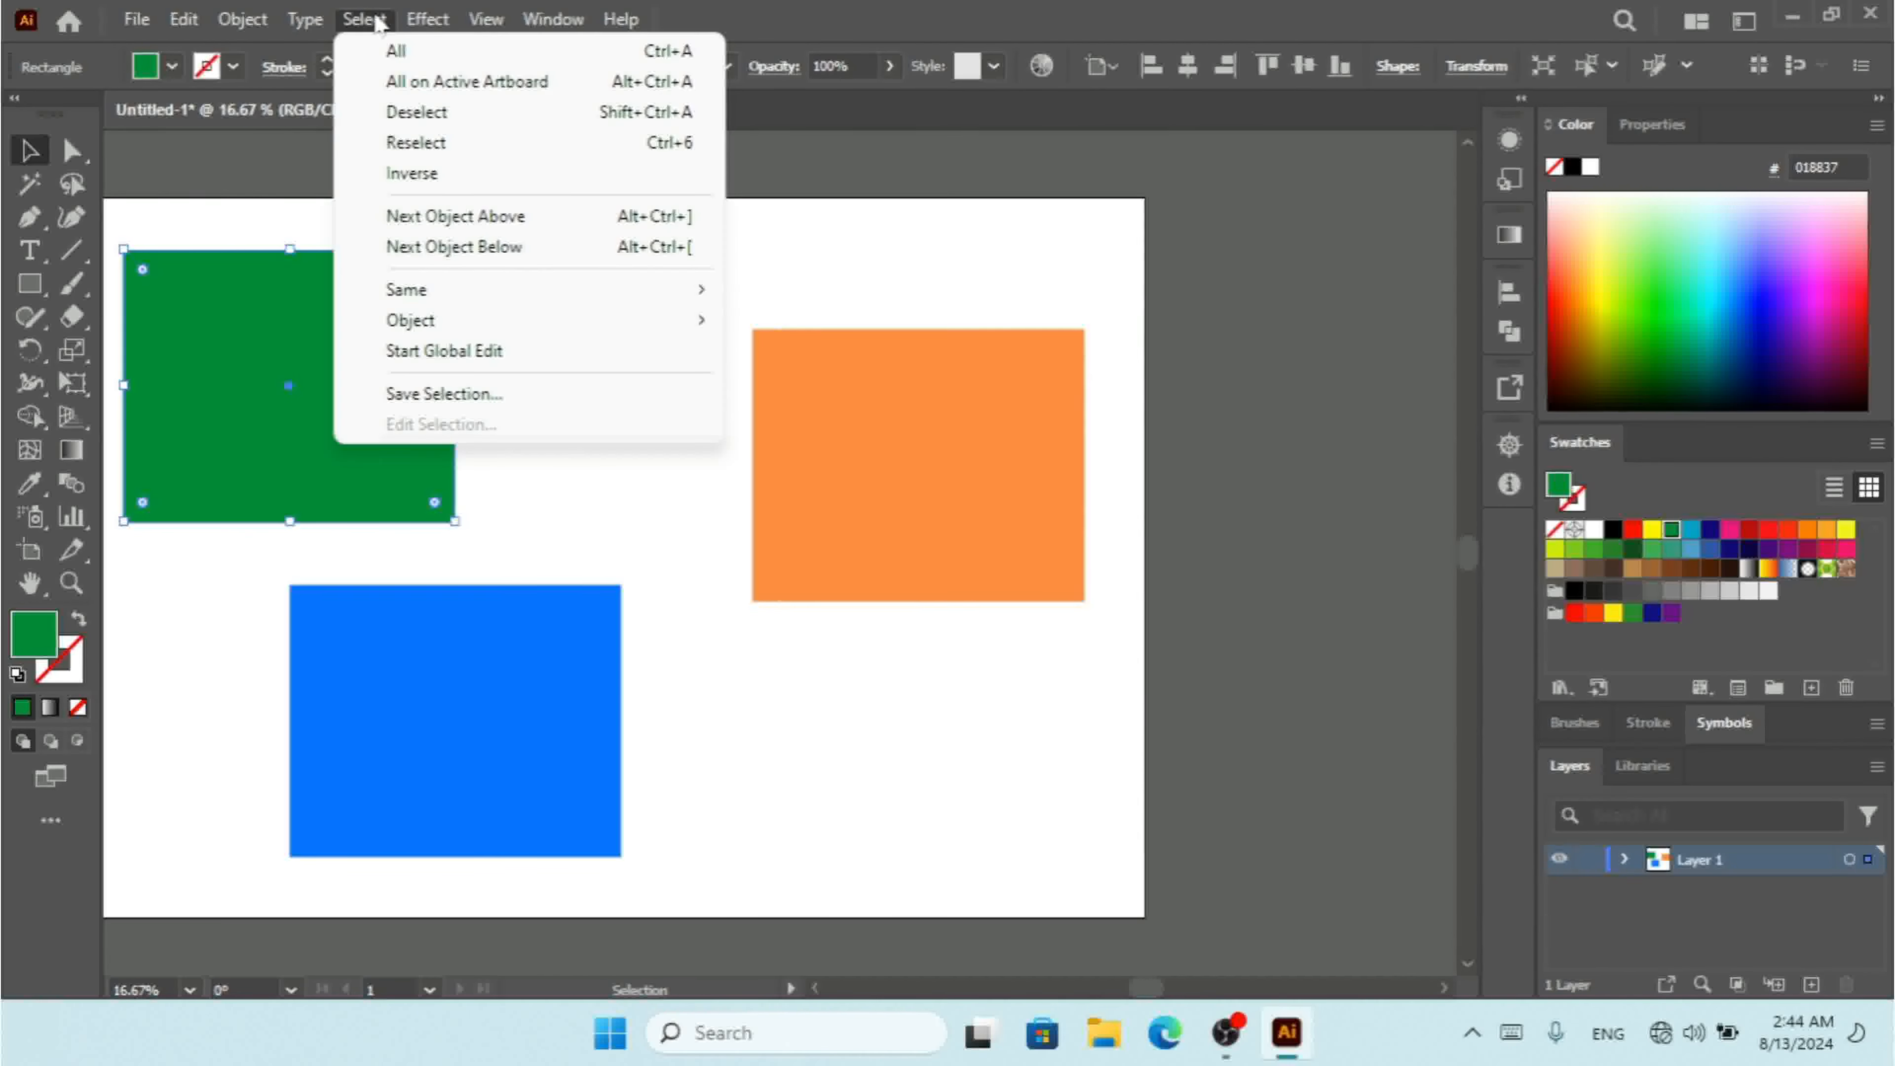
{"action": "left_click", "coordinate": [446, 249]}
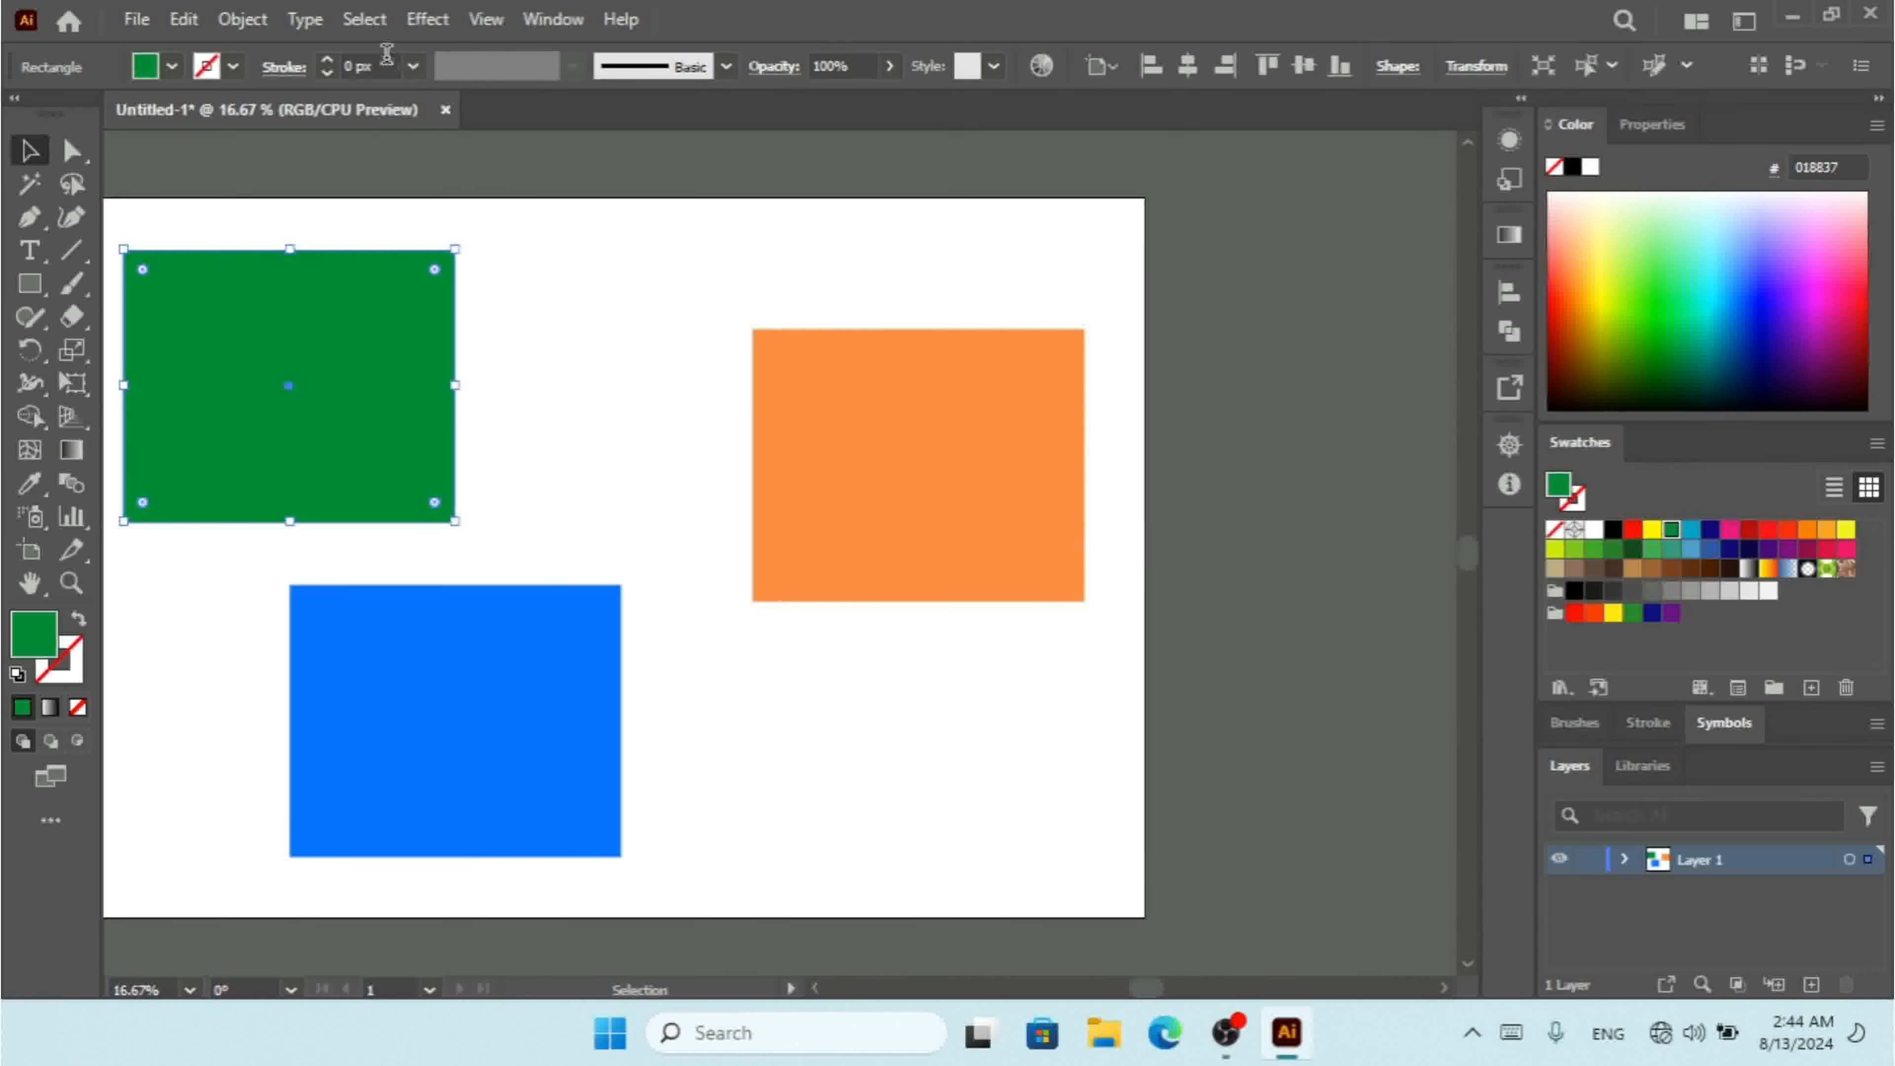
Shift the selection from green to the orange rectangle with Next Object Above and back with Next Object Below
{"action": "left_click", "coordinate": [364, 20]}
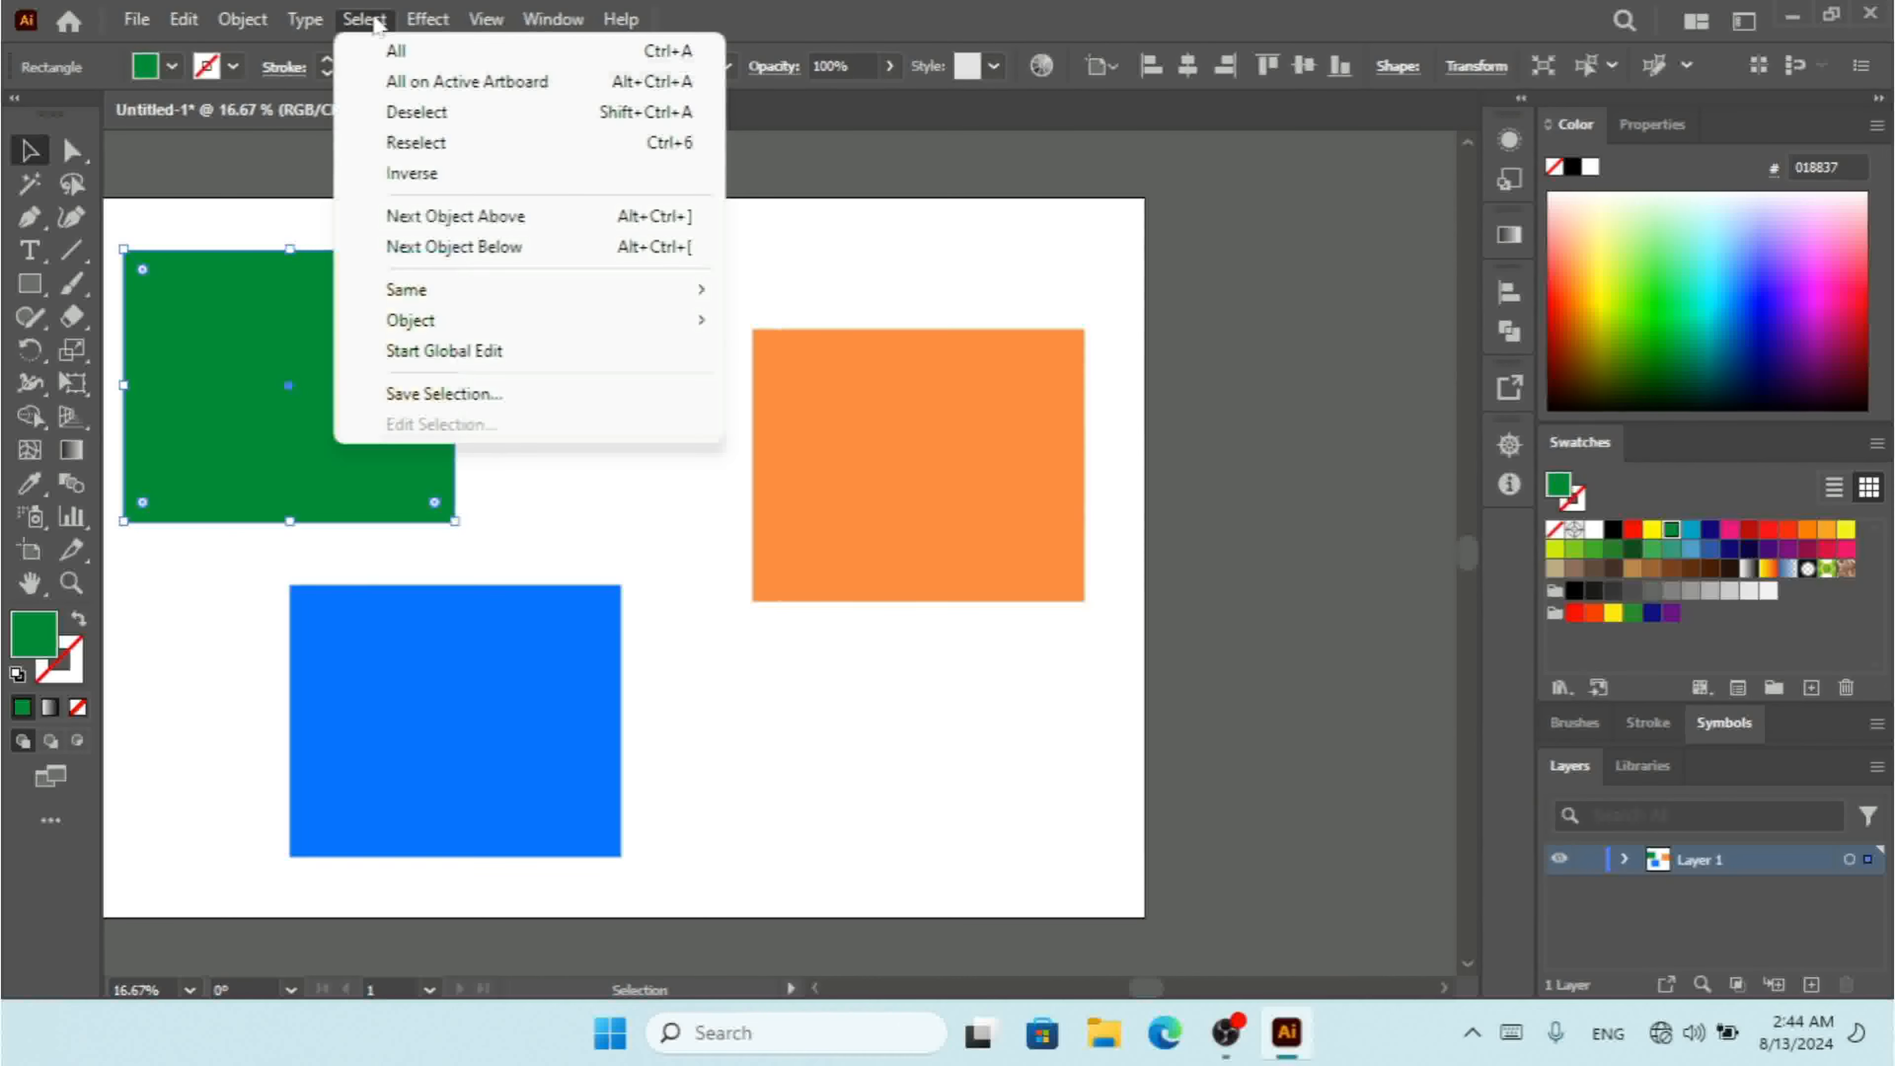
{"action": "left_click", "coordinate": [471, 218]}
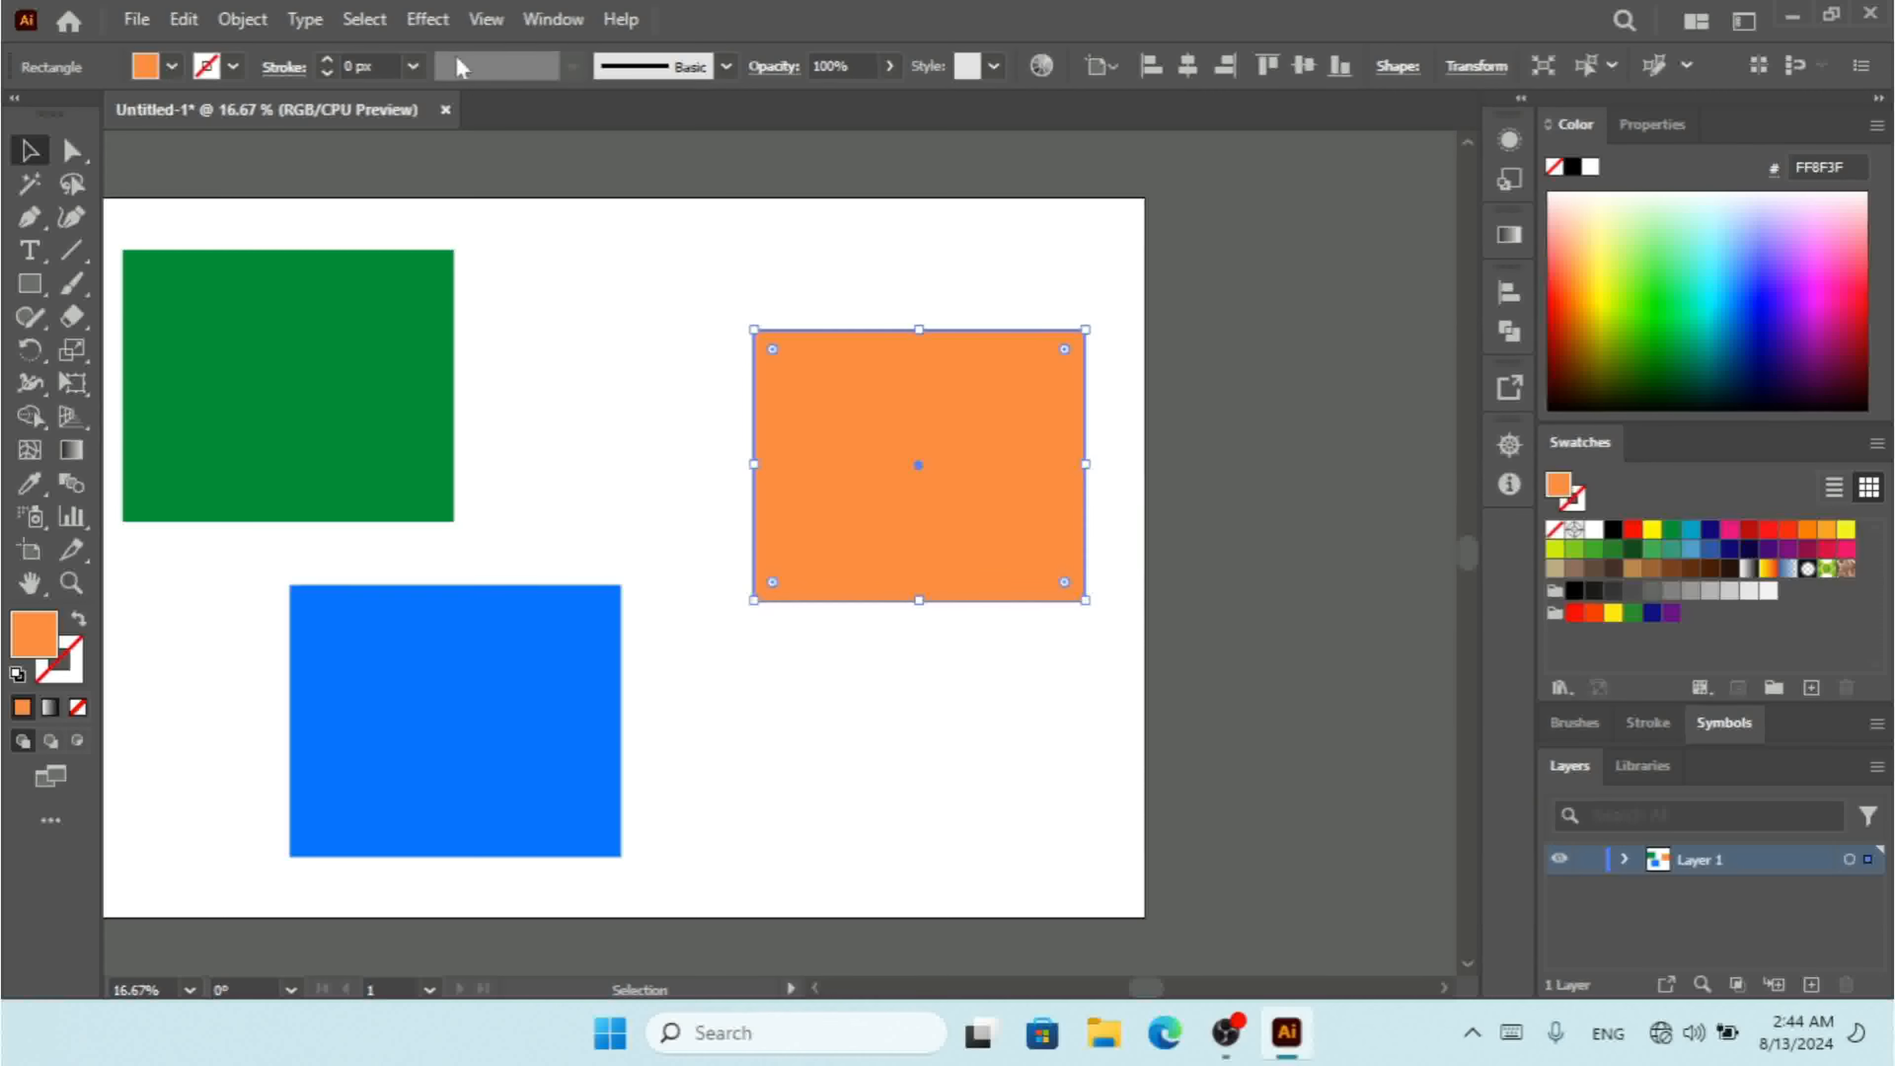
{"action": "left_click", "coordinate": [379, 23]}
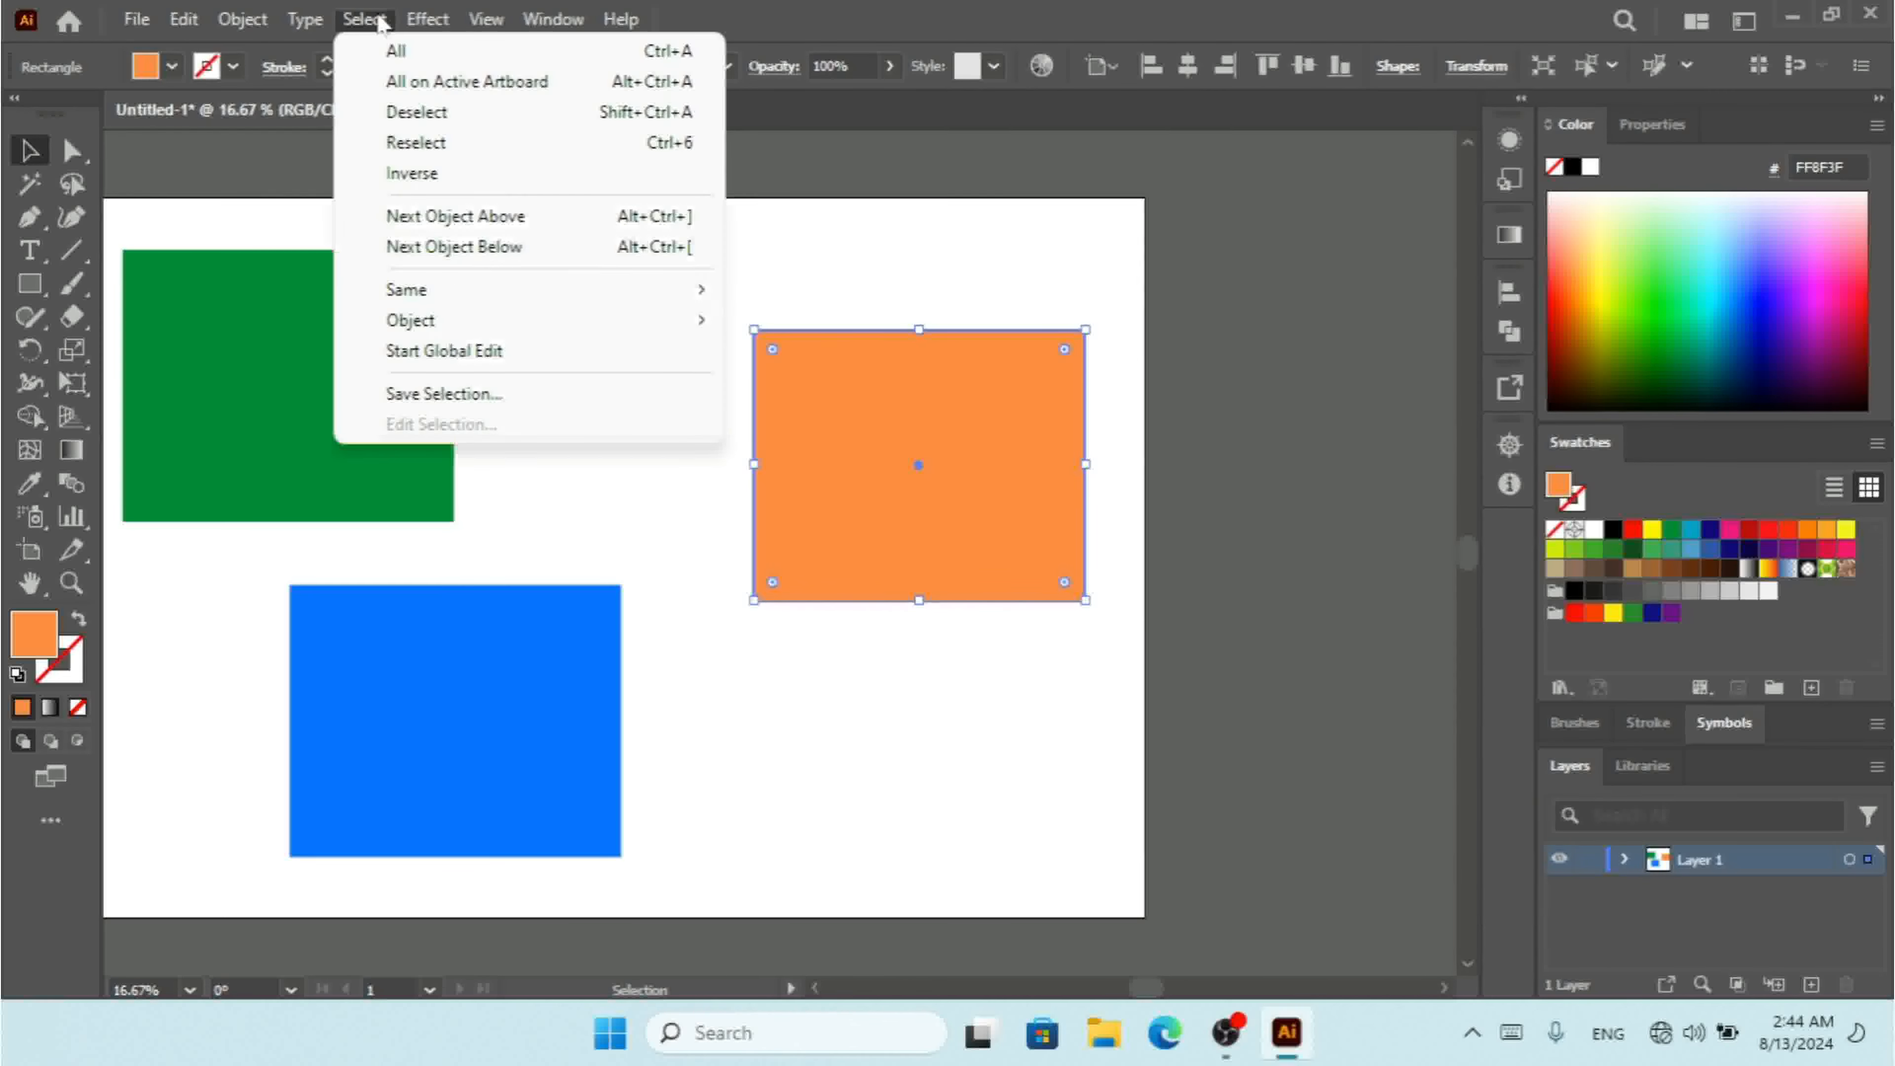
{"action": "left_click", "coordinate": [457, 247]}
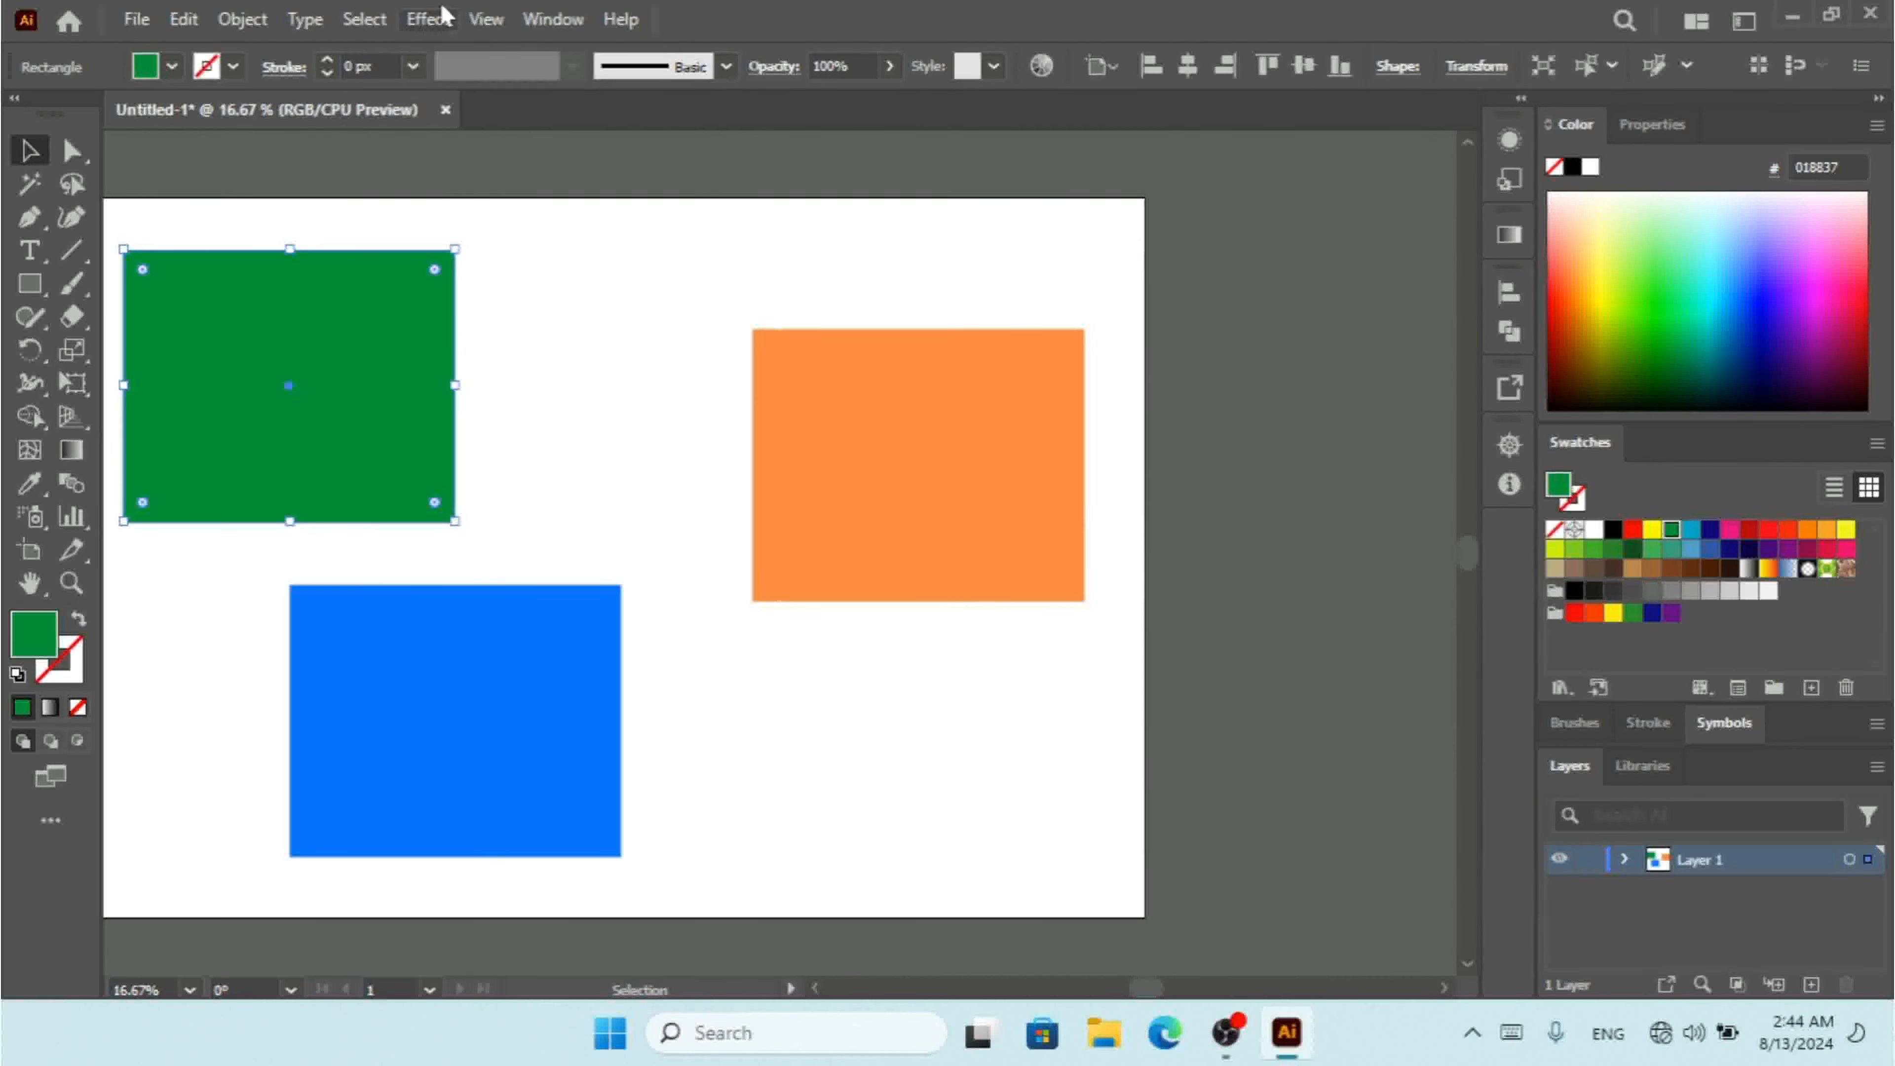
{"action": "left_click", "coordinate": [388, 22]}
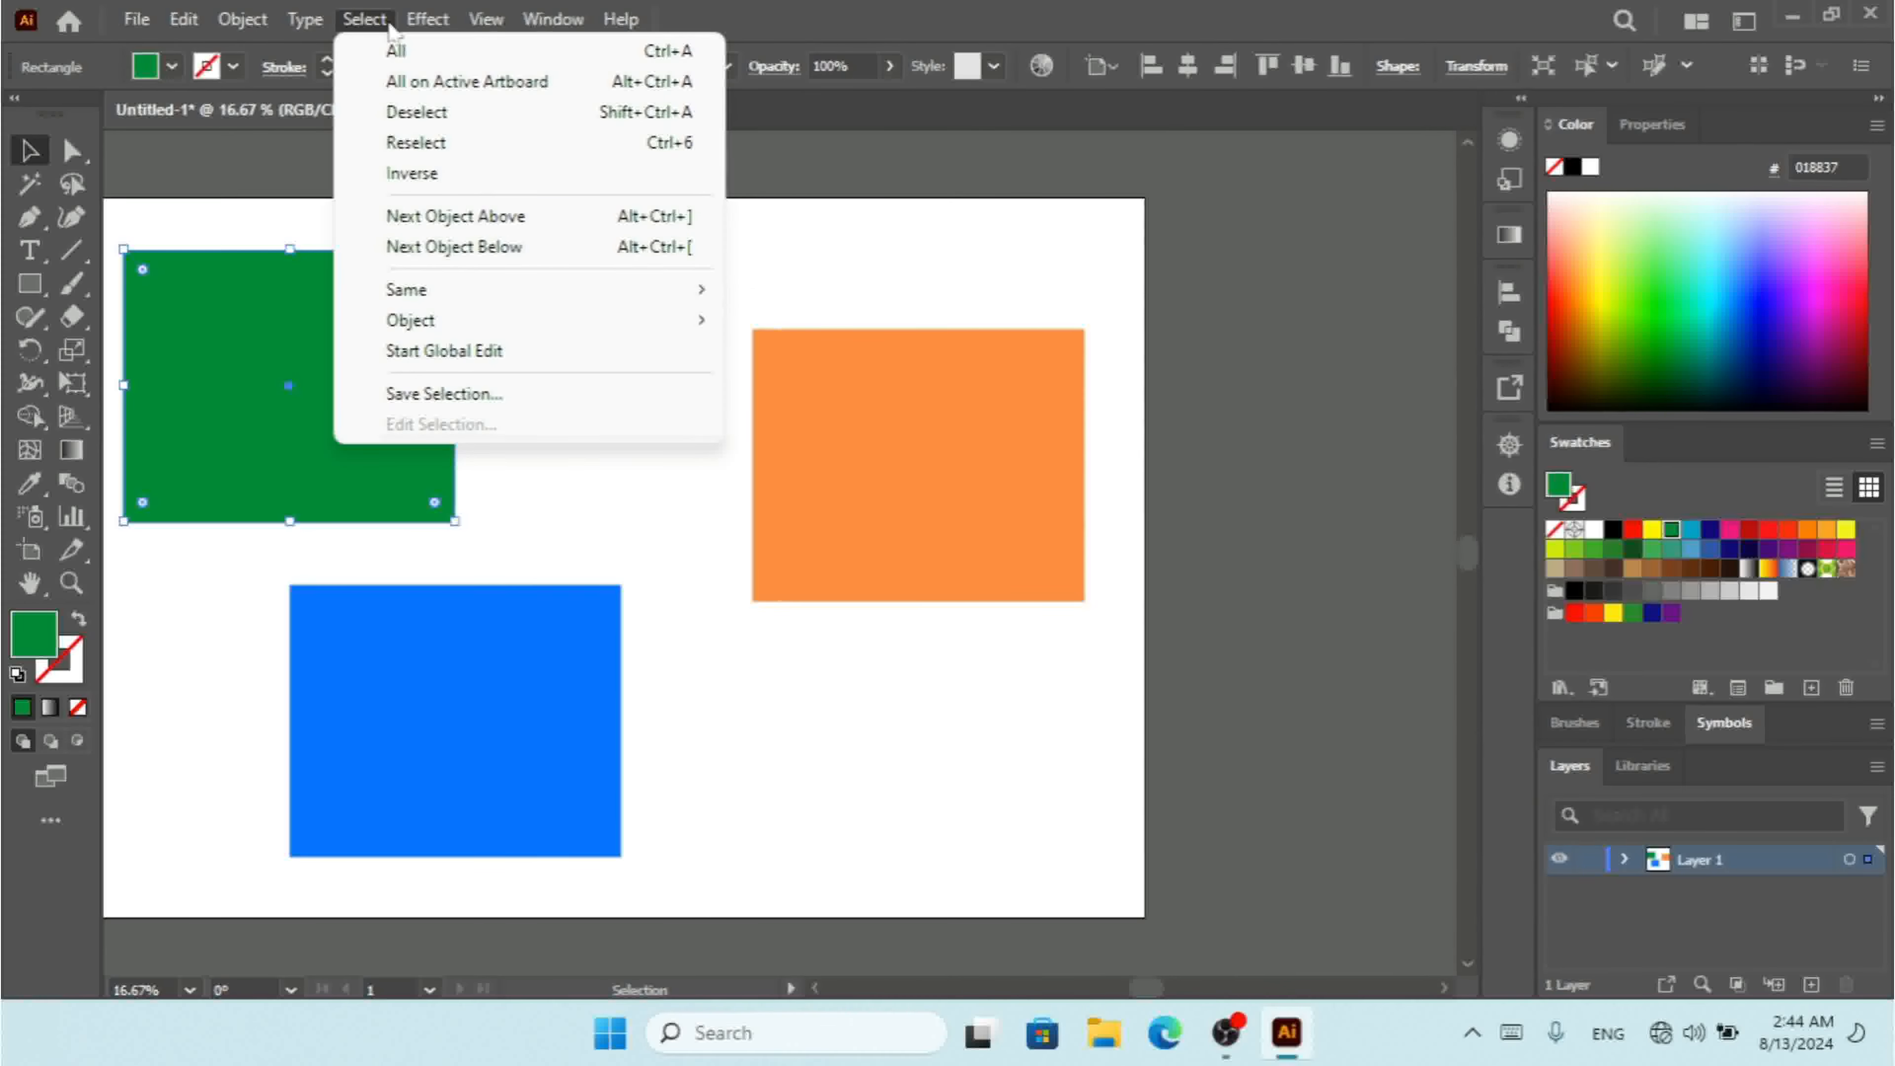
{"action": "mouse_move", "coordinate": [507, 308]}
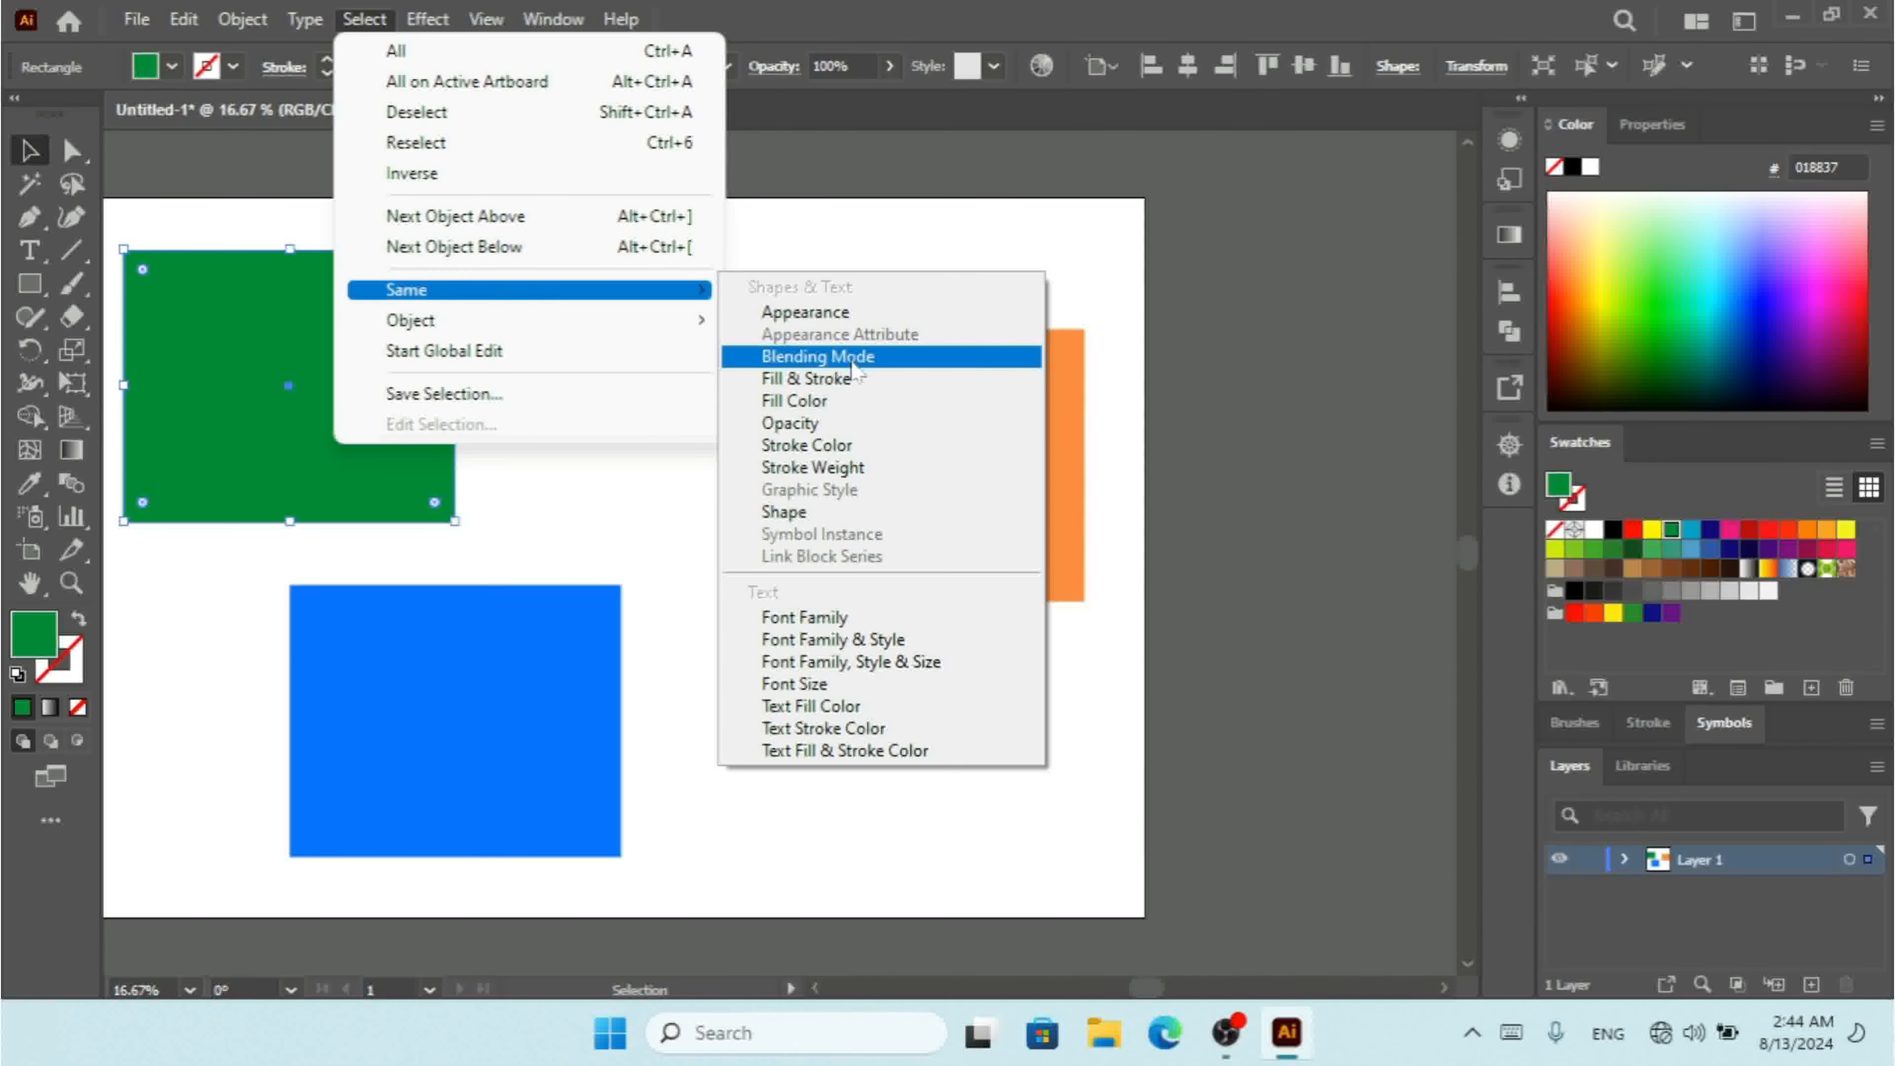
Move the blue rectangle so it overlaps the green one and set its blending mode to Multiply
{"action": "left_click", "coordinate": [456, 685]}
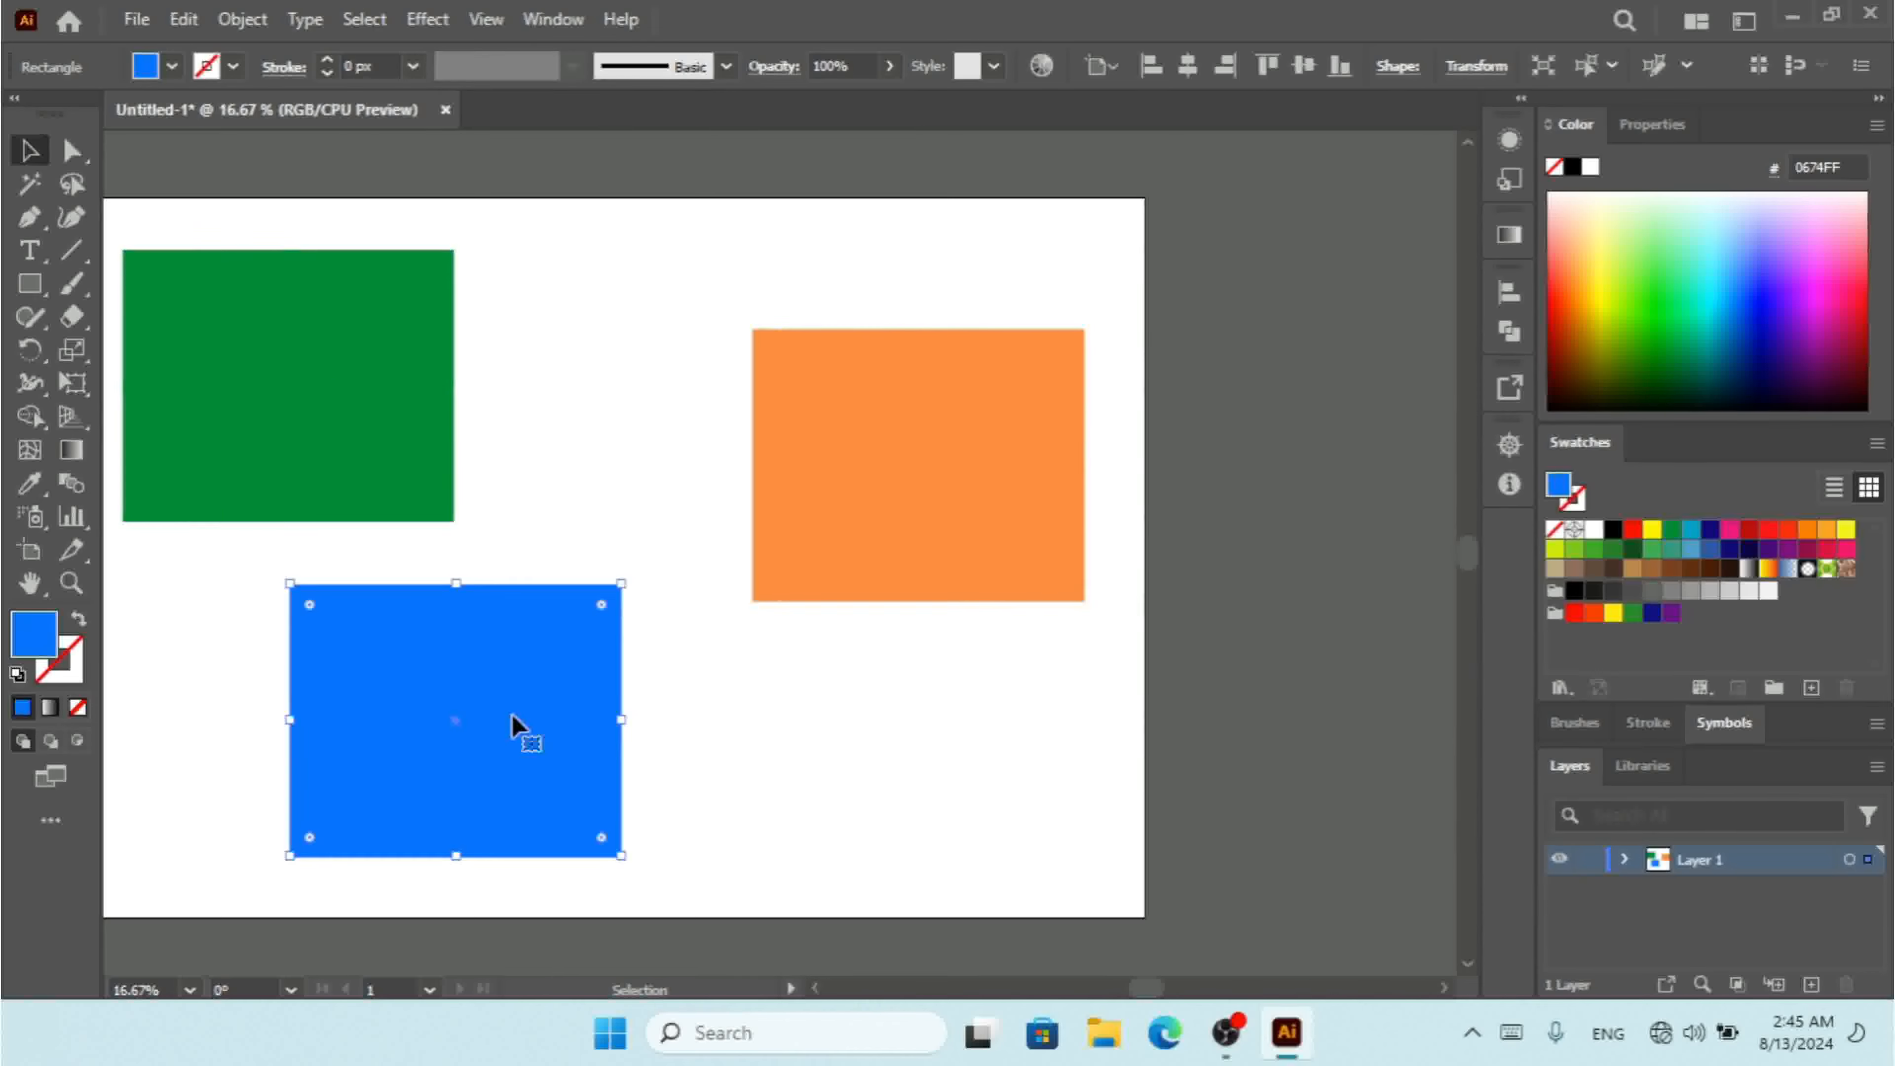
{"action": "left_click_drag", "start_coordinate": [520, 722], "coordinate": [460, 514]}
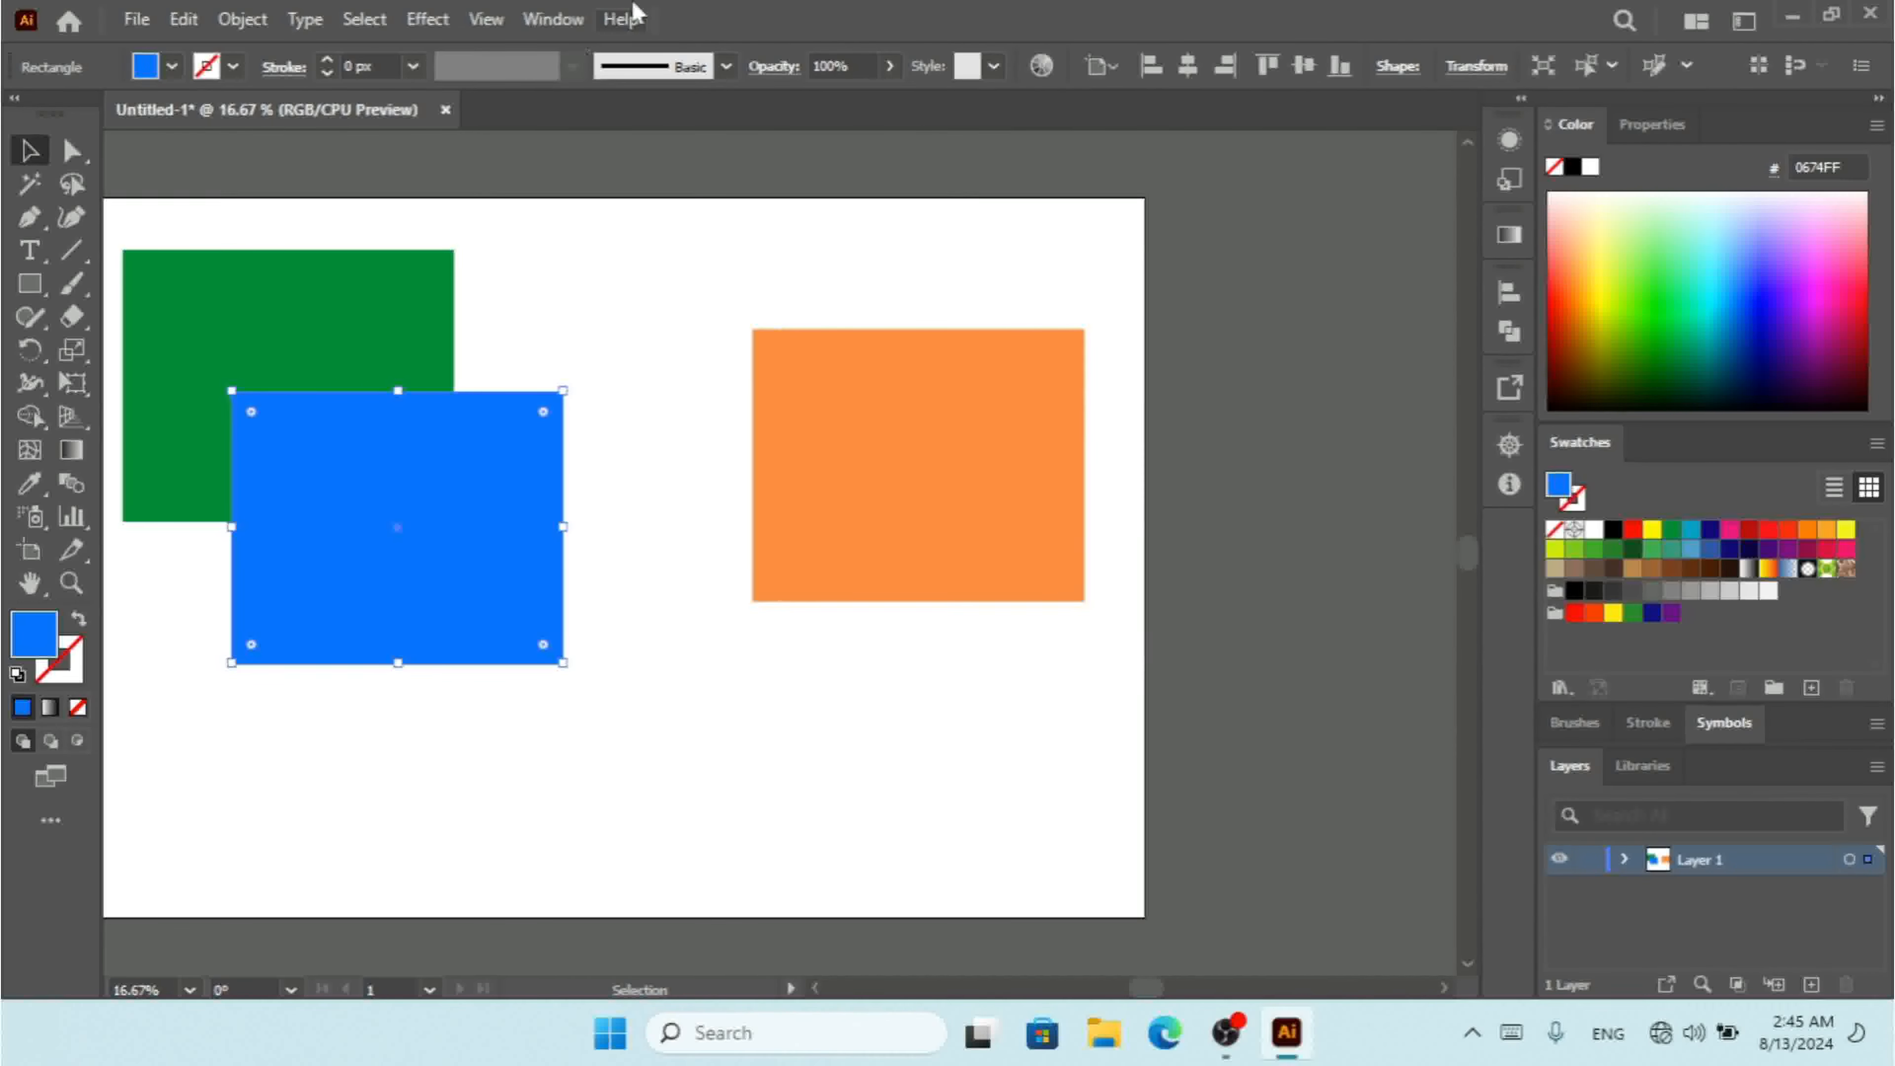
{"action": "left_click", "coordinate": [783, 66]}
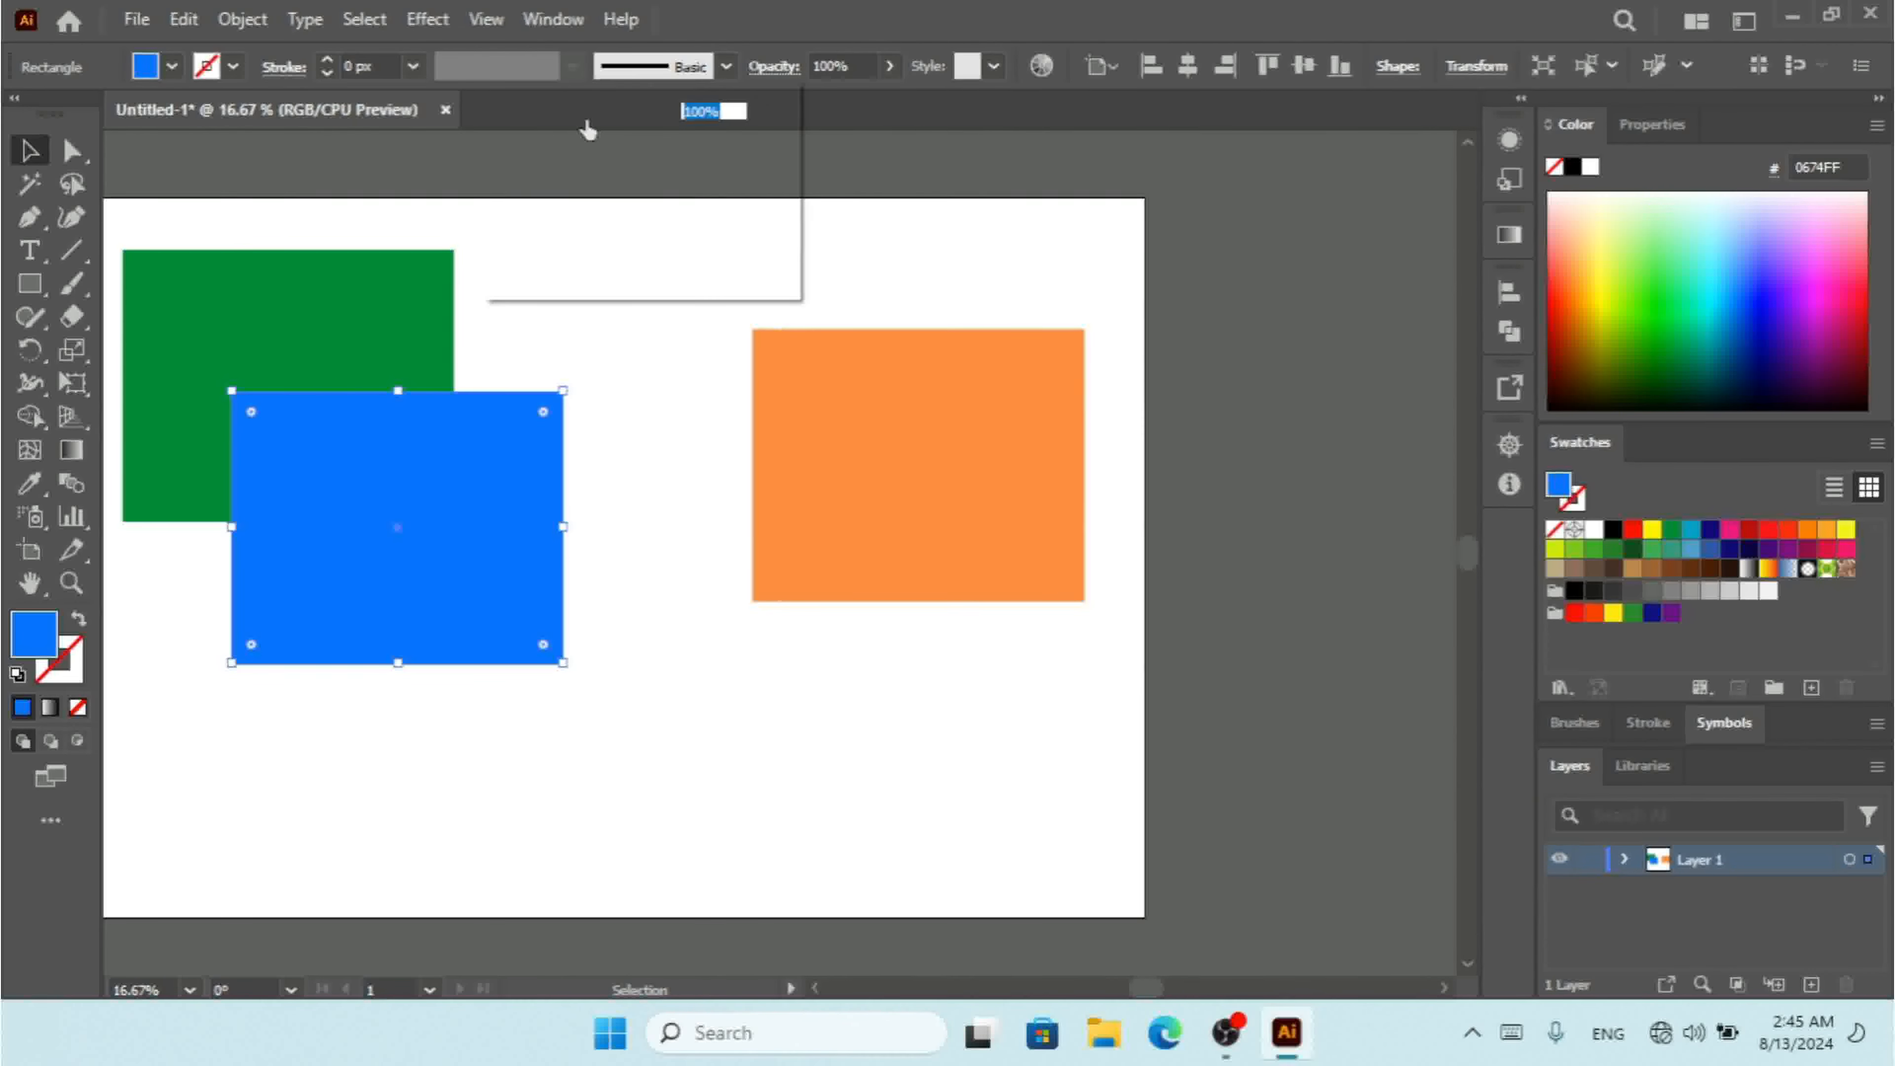
{"action": "left_click", "coordinate": [576, 119]}
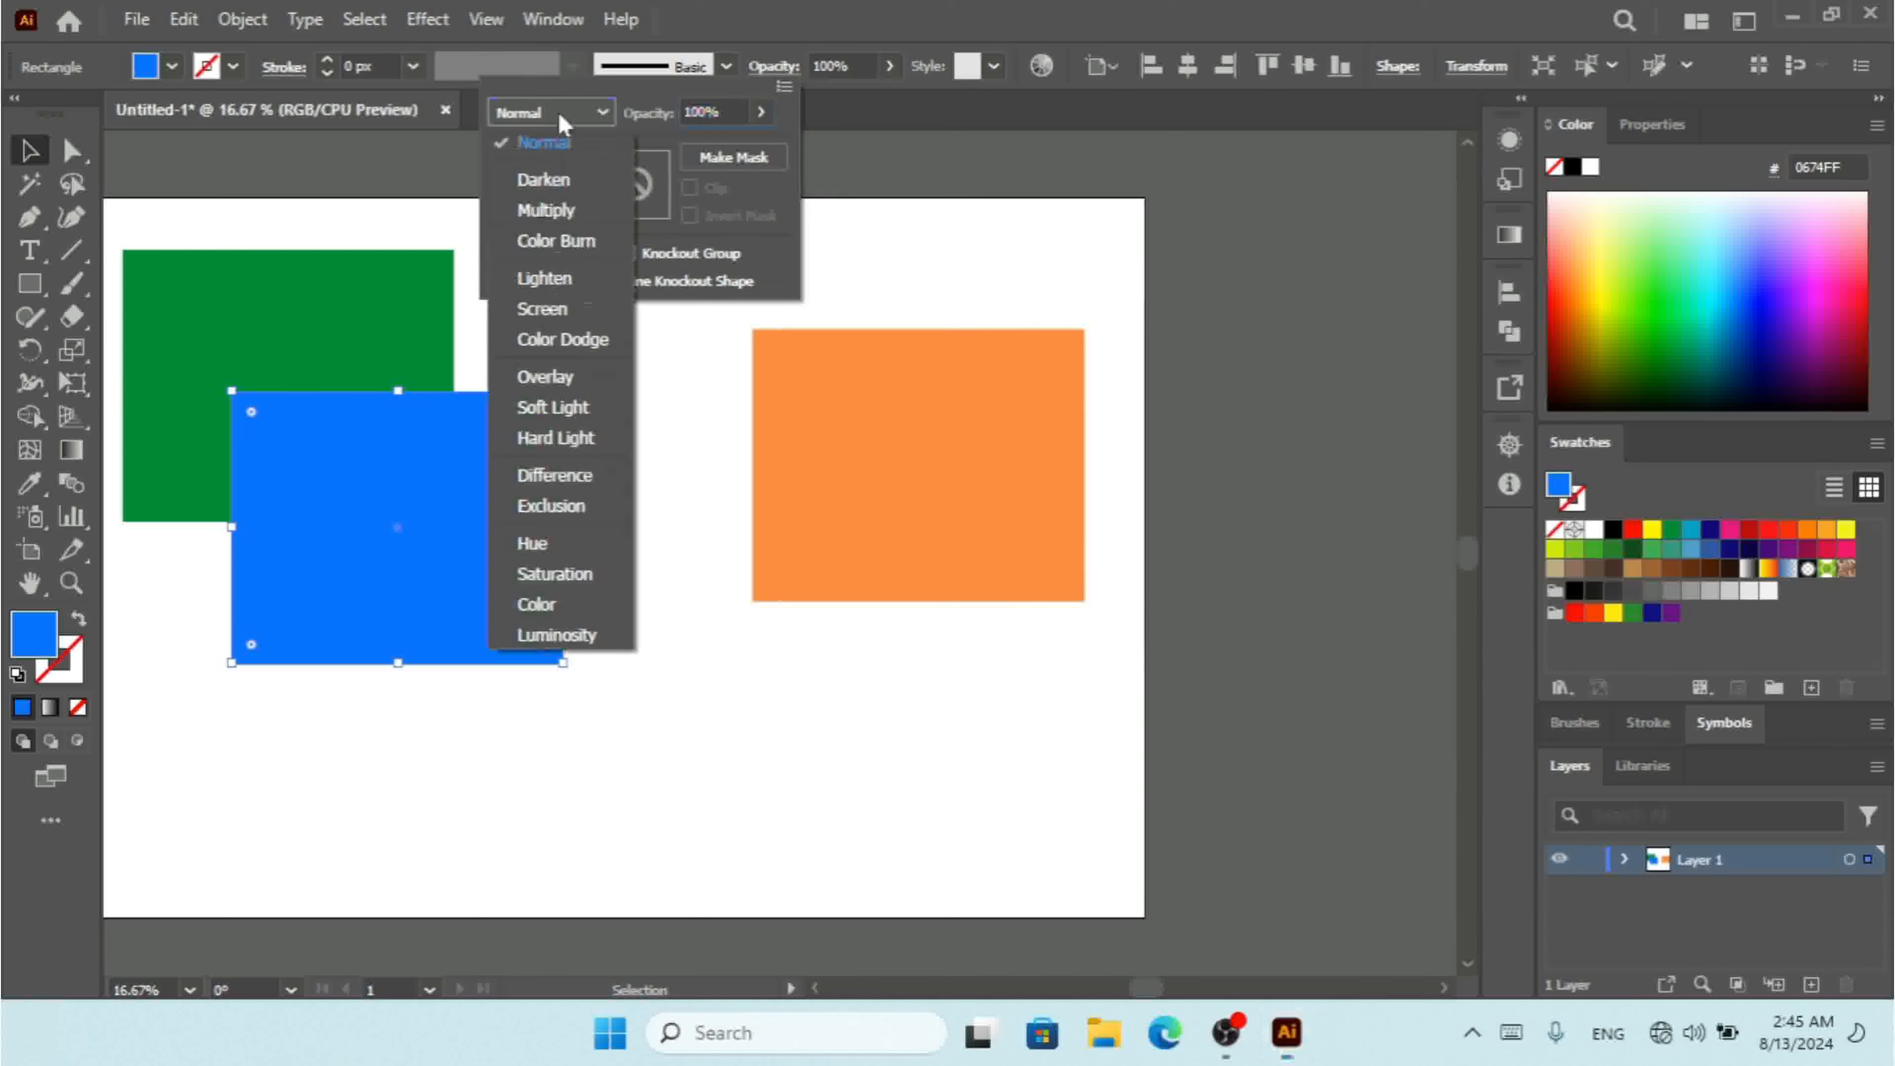
{"action": "left_click", "coordinate": [555, 209]}
{"action": "left_click", "coordinate": [427, 528]}
Duplicate the blue rectangle over the orange rectangle's lower-left corner and recolour the copy pink, FF79F6
{"action": "left_click_drag", "start_coordinate": [427, 529], "coordinate": [869, 567]}
{"action": "key", "text": "ctrl"}
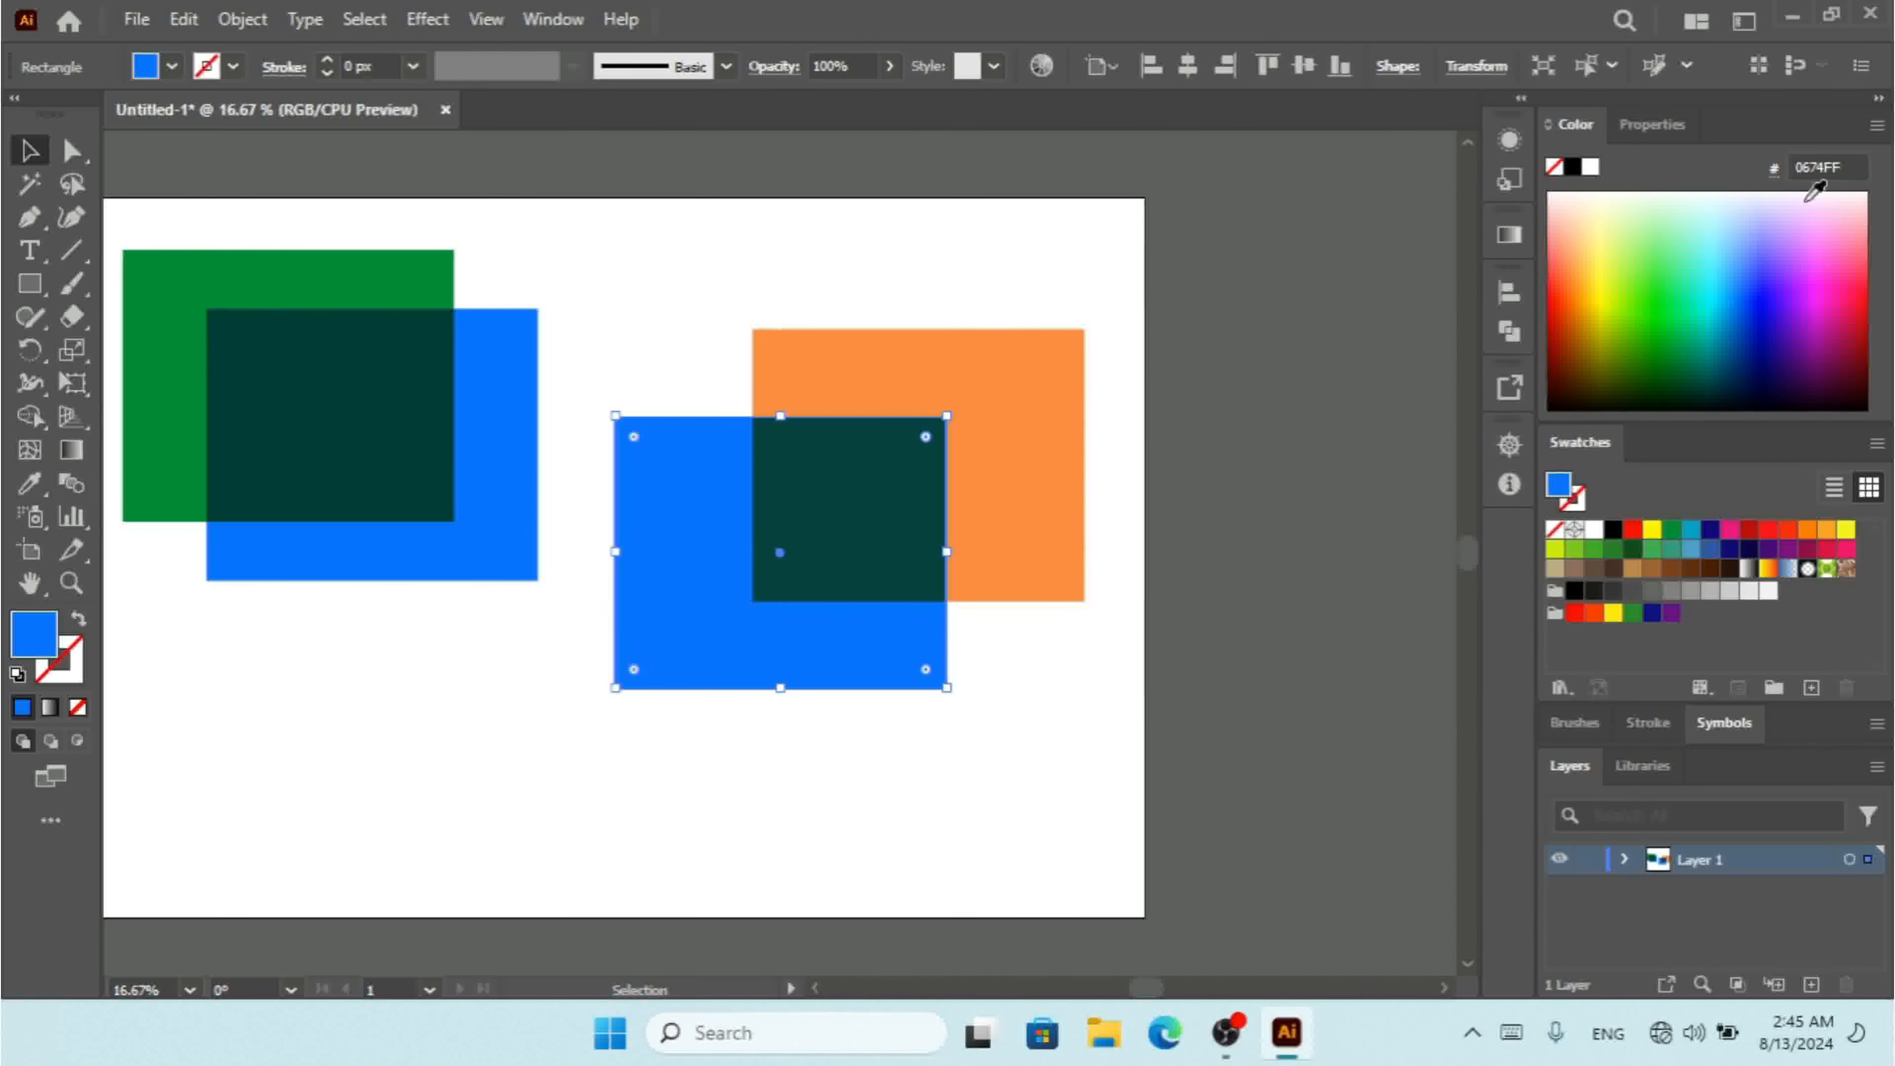
{"action": "left_click", "coordinate": [1803, 243]}
{"action": "left_click_drag", "start_coordinate": [1803, 239], "coordinate": [1824, 237]}
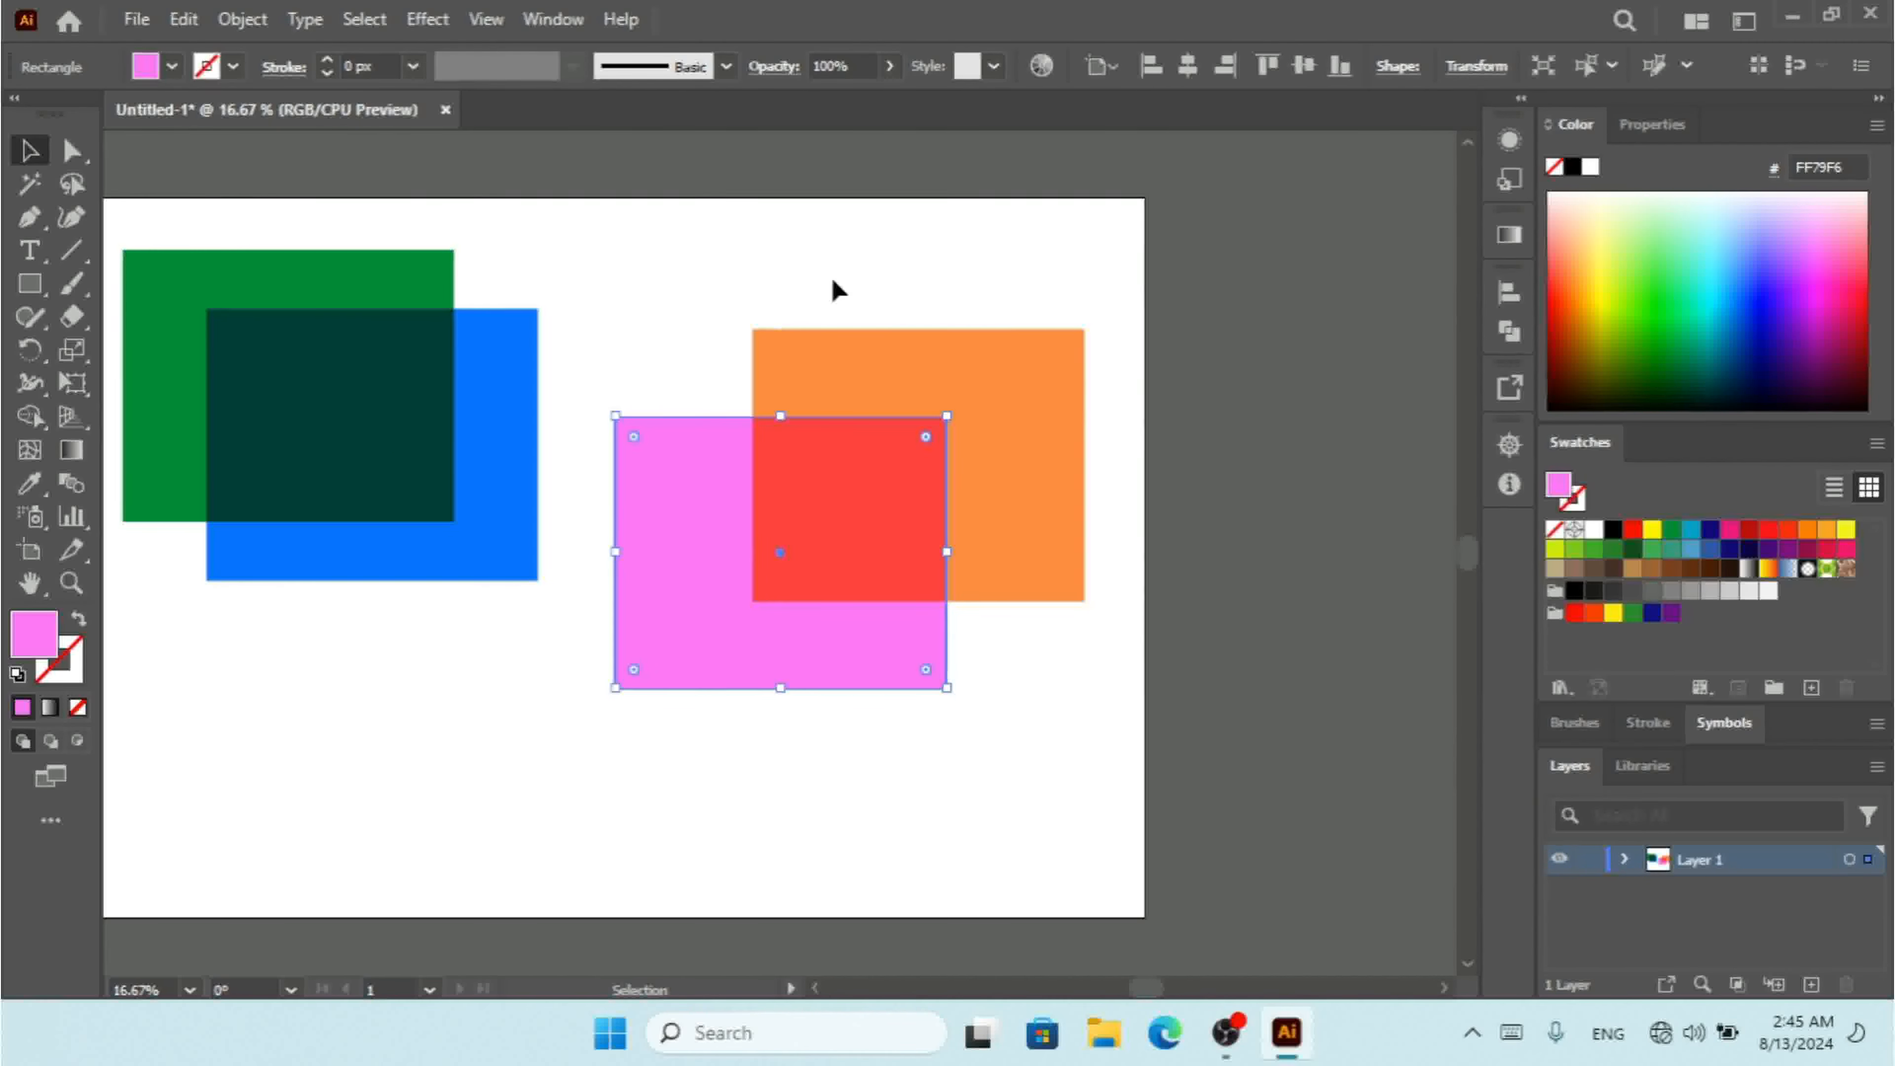
Deselect the pink rectangle and select all objects with the same blending mode as it
{"action": "left_click", "coordinate": [708, 243]}
{"action": "left_click", "coordinate": [359, 22]}
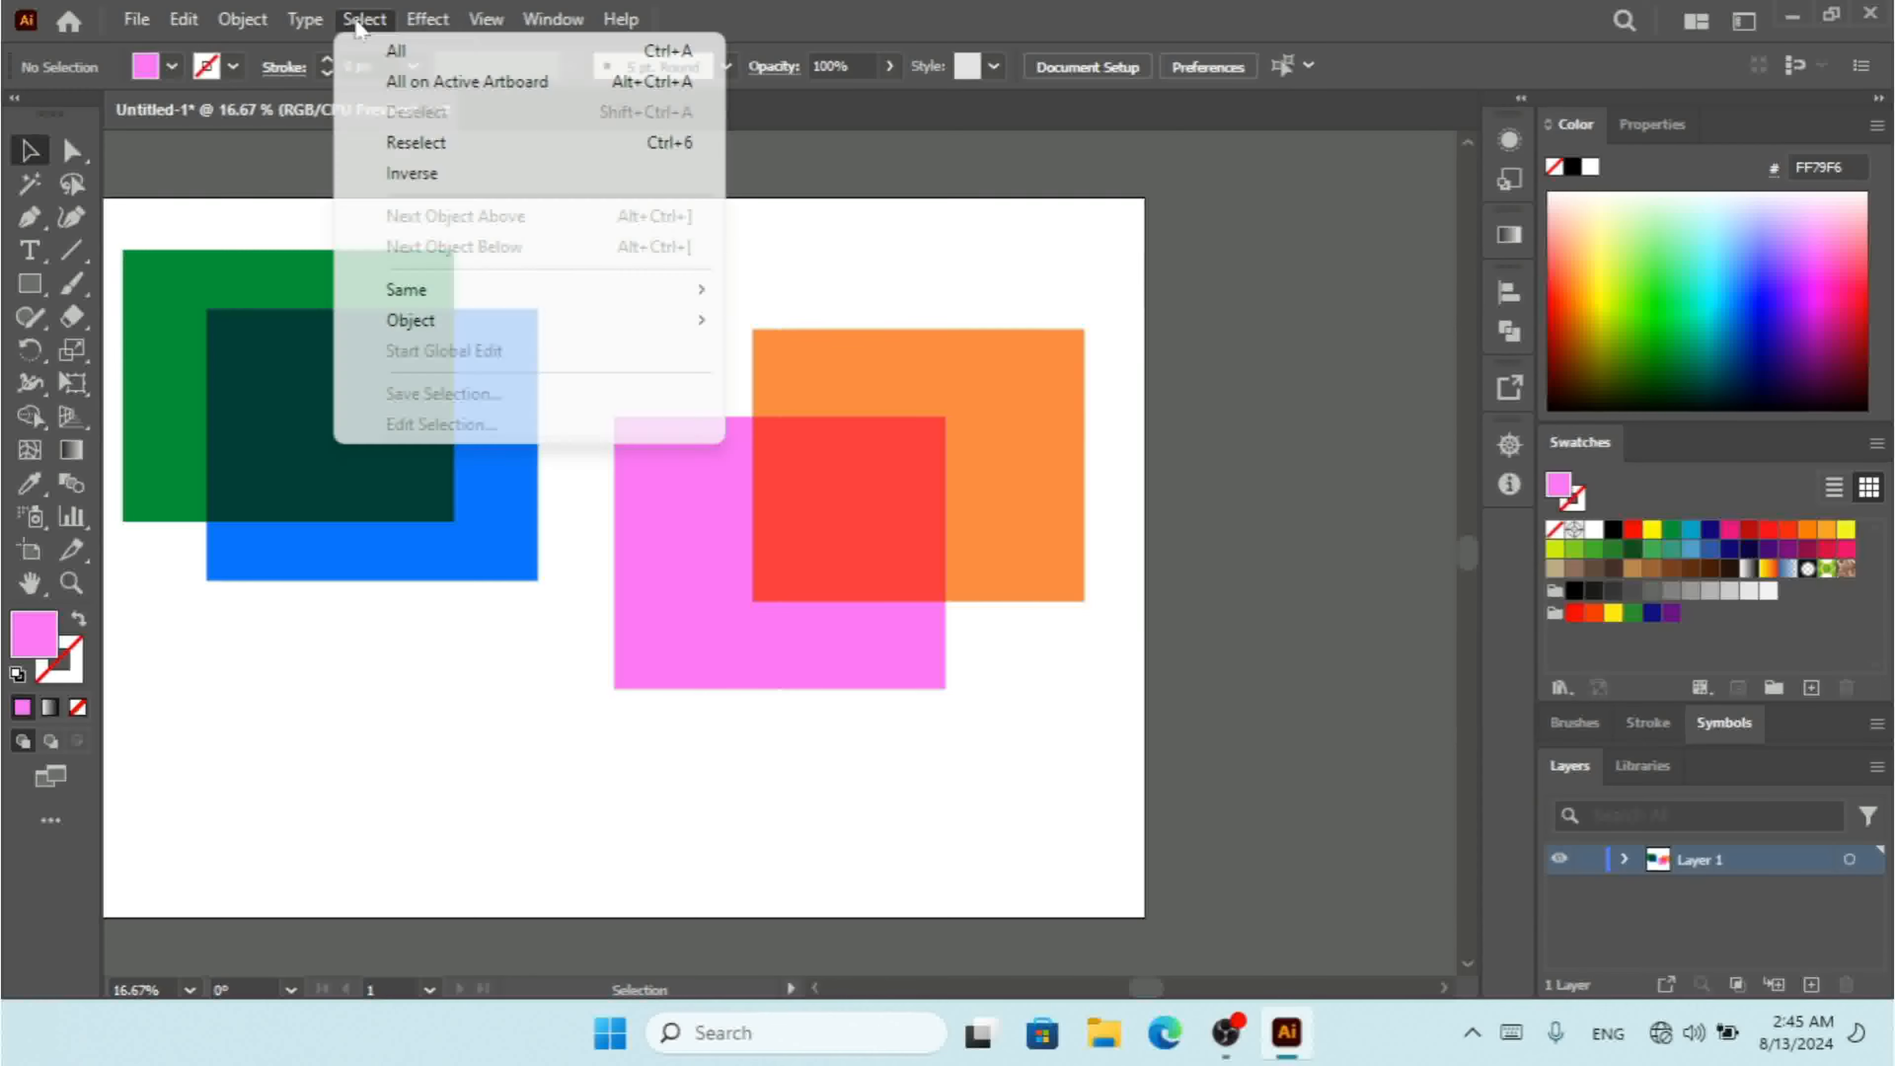
{"action": "mouse_move", "coordinate": [587, 297]}
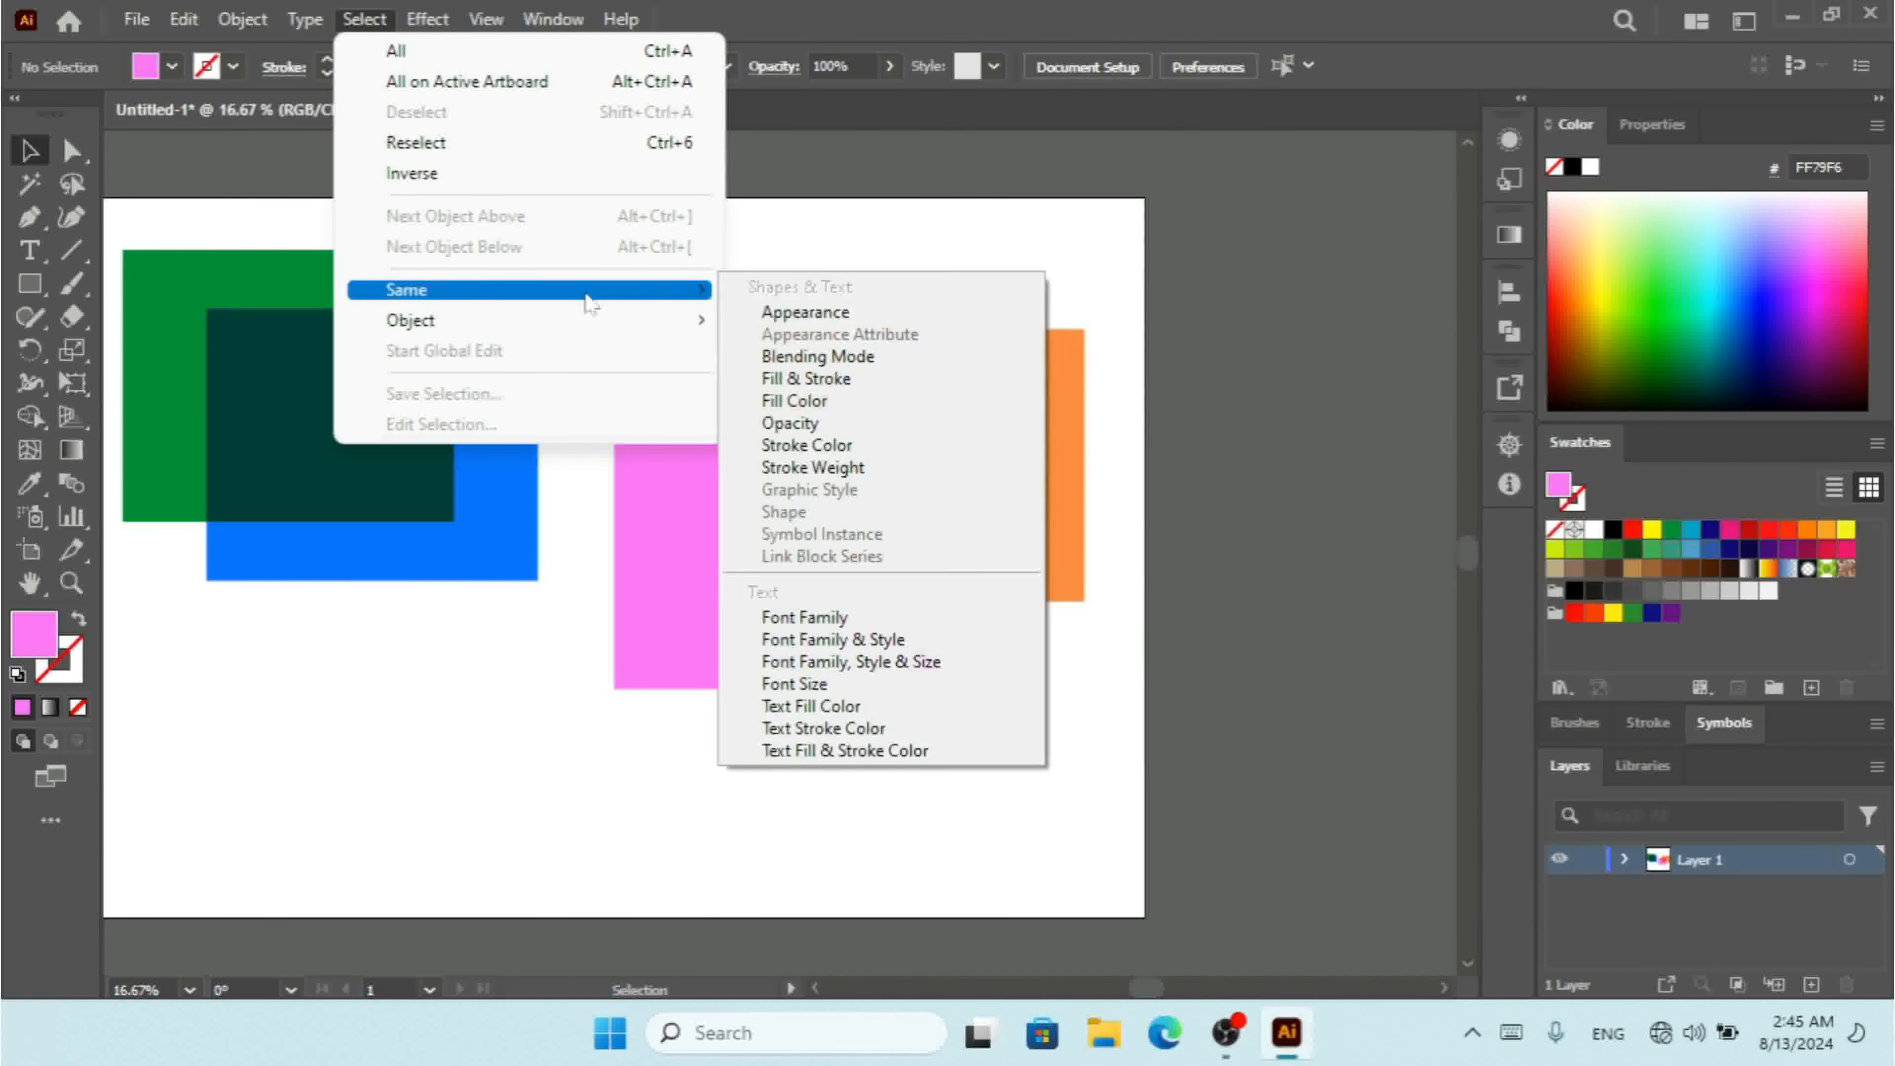
{"action": "left_click", "coordinate": [869, 358]}
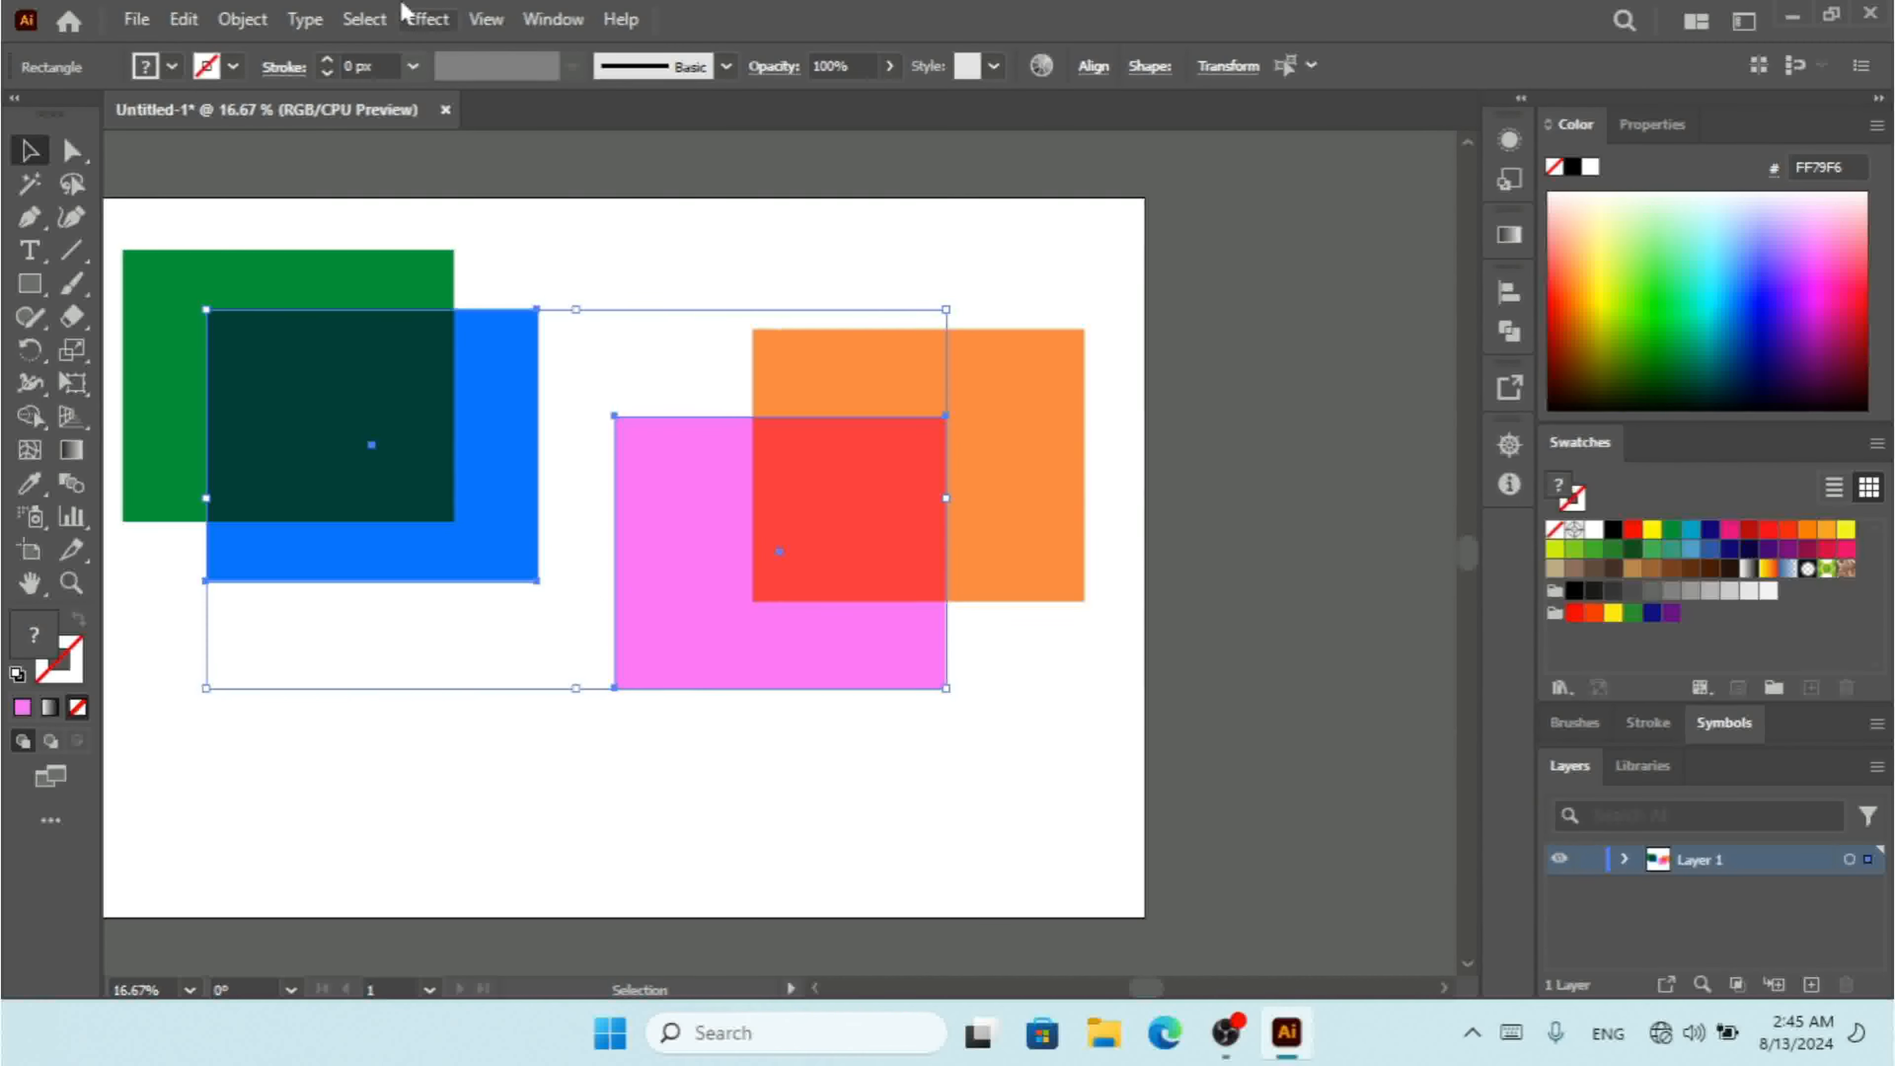
Try to select the objects that share the same opacity as the blue and pink rectangles
{"action": "left_click", "coordinate": [366, 19]}
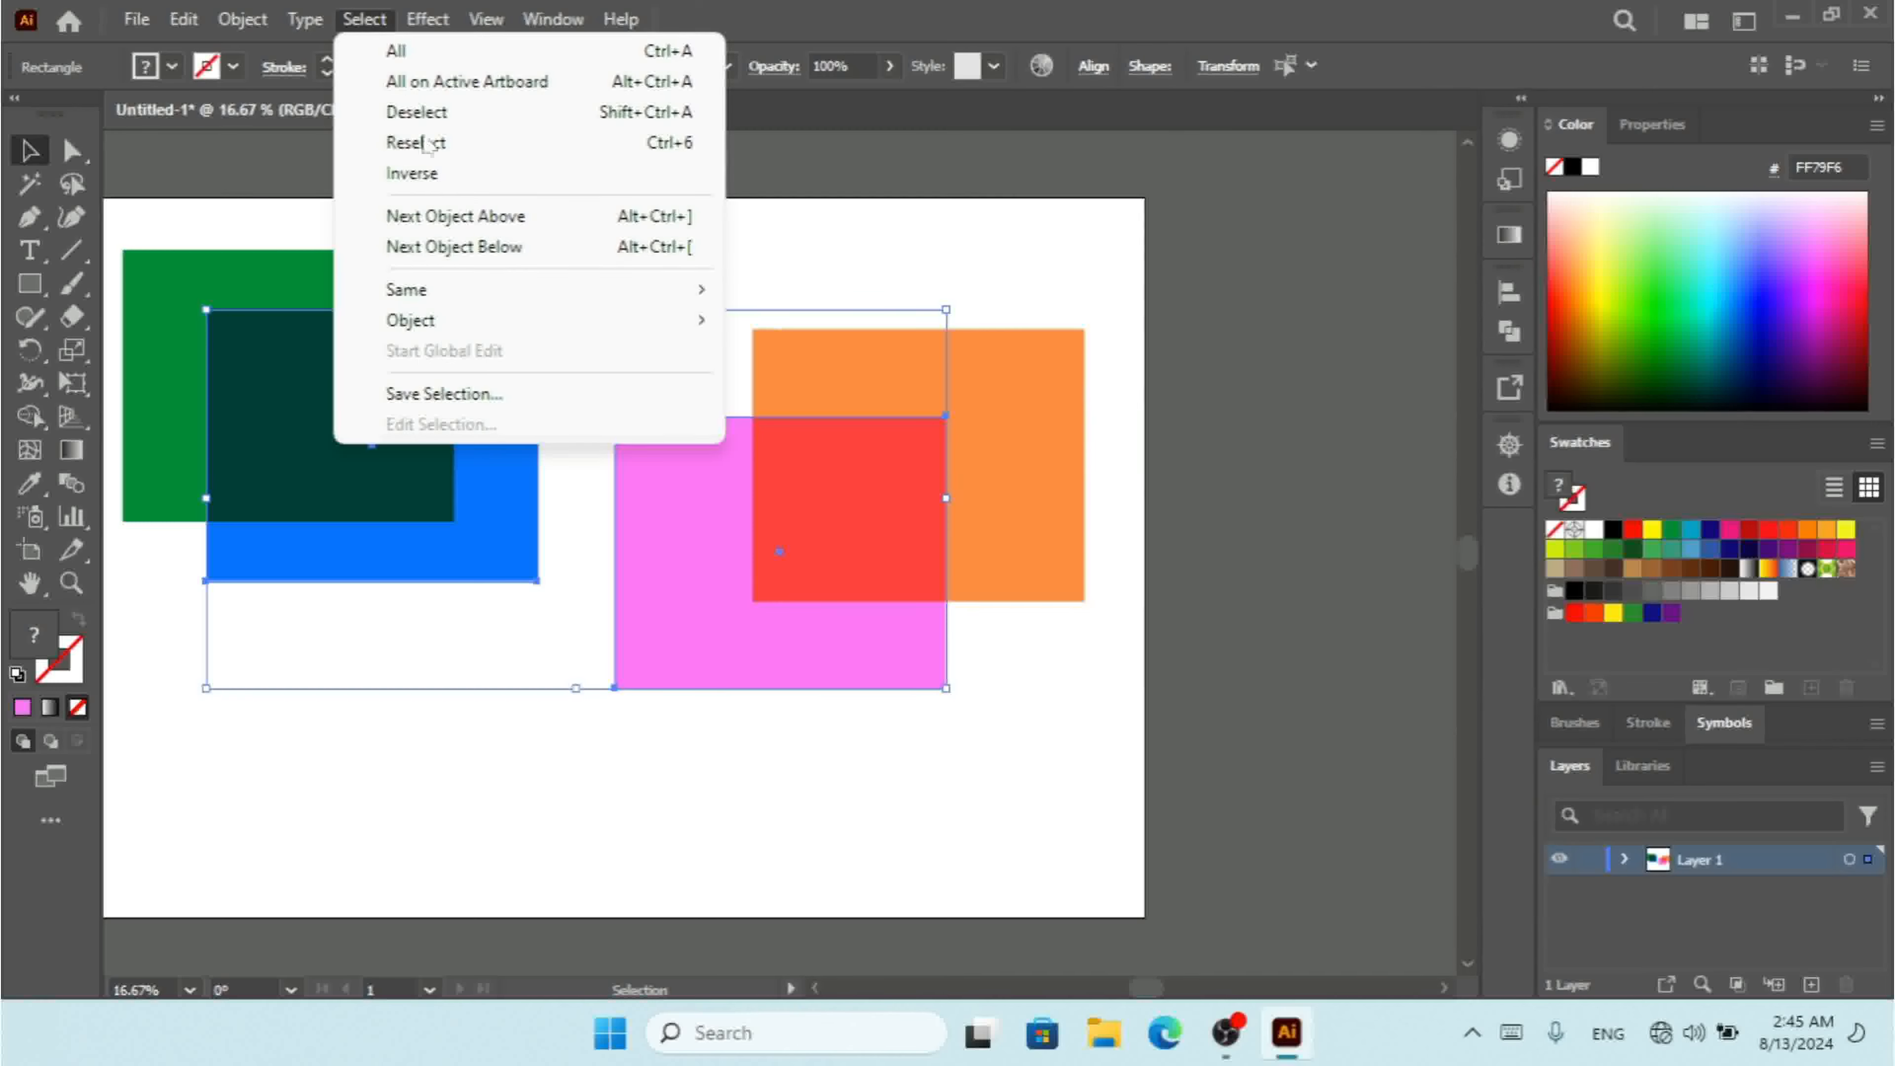
{"action": "mouse_move", "coordinate": [552, 306]}
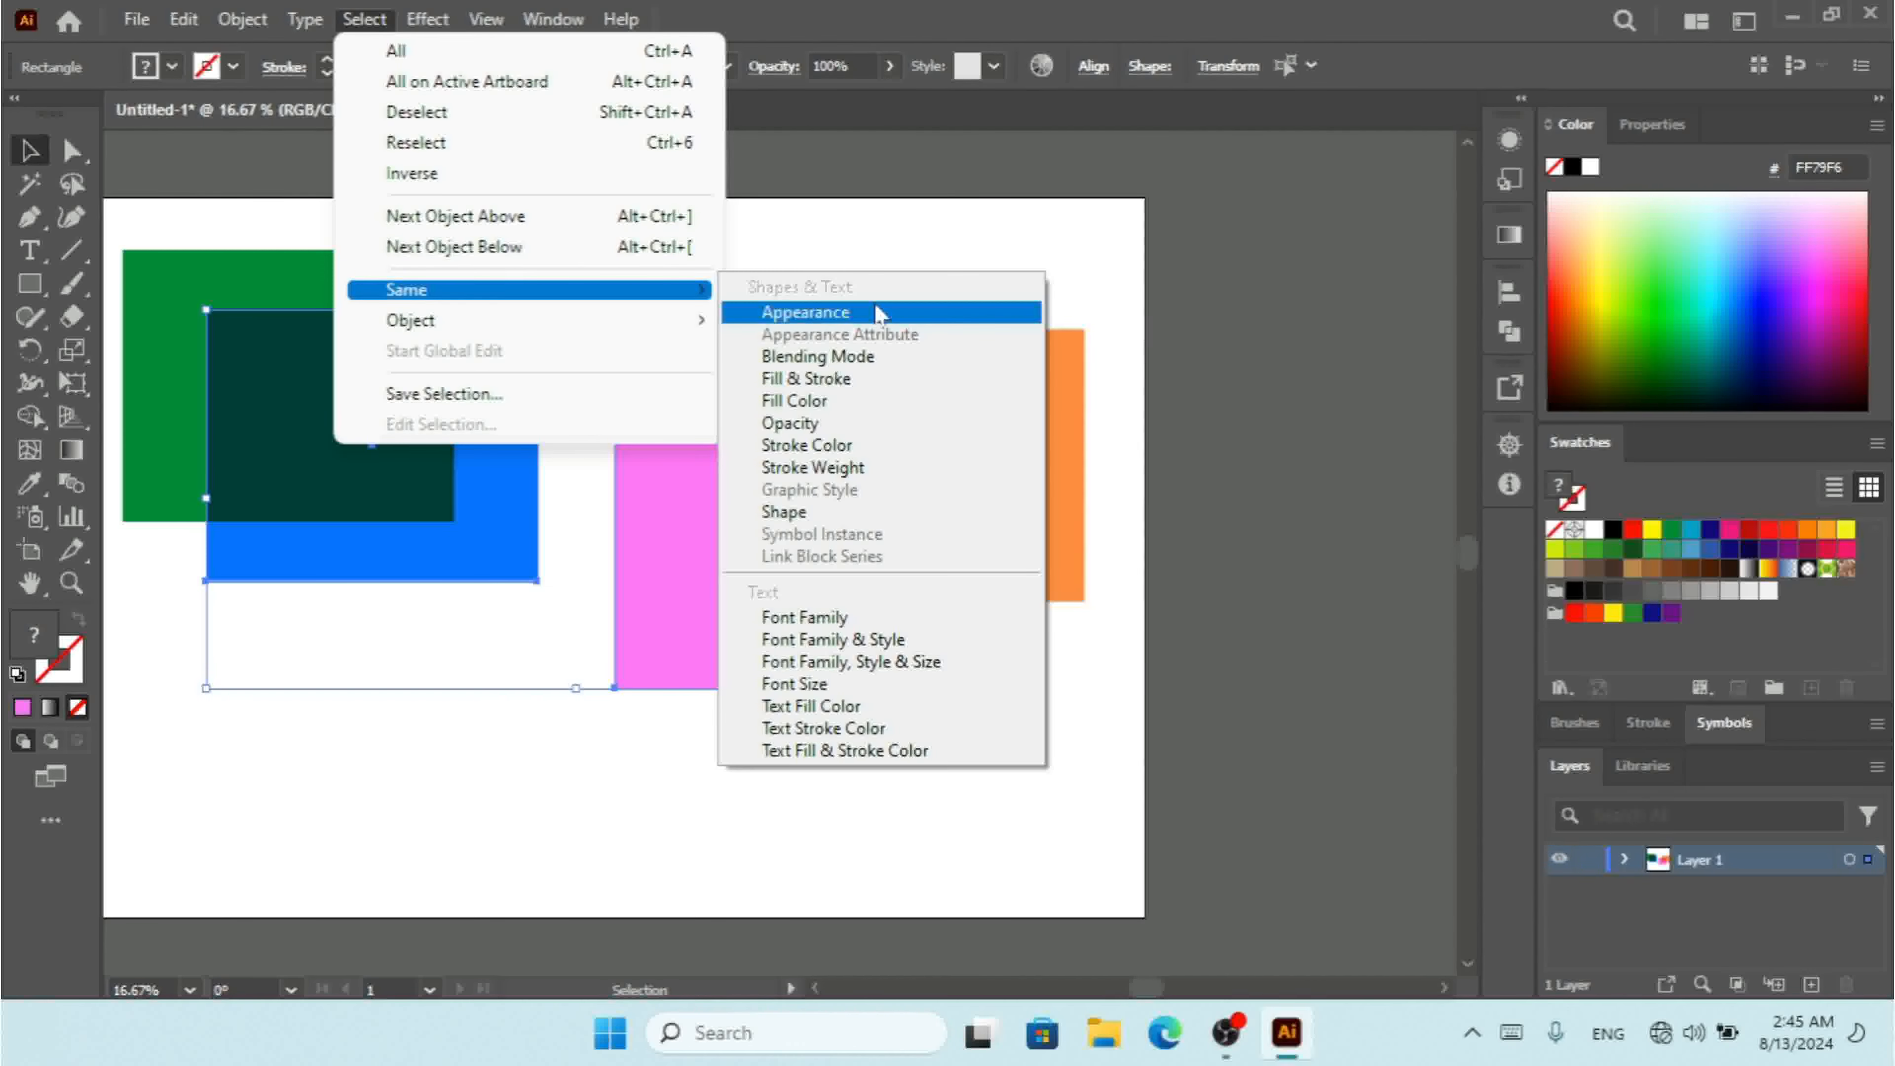
{"action": "left_click", "coordinate": [872, 423]}
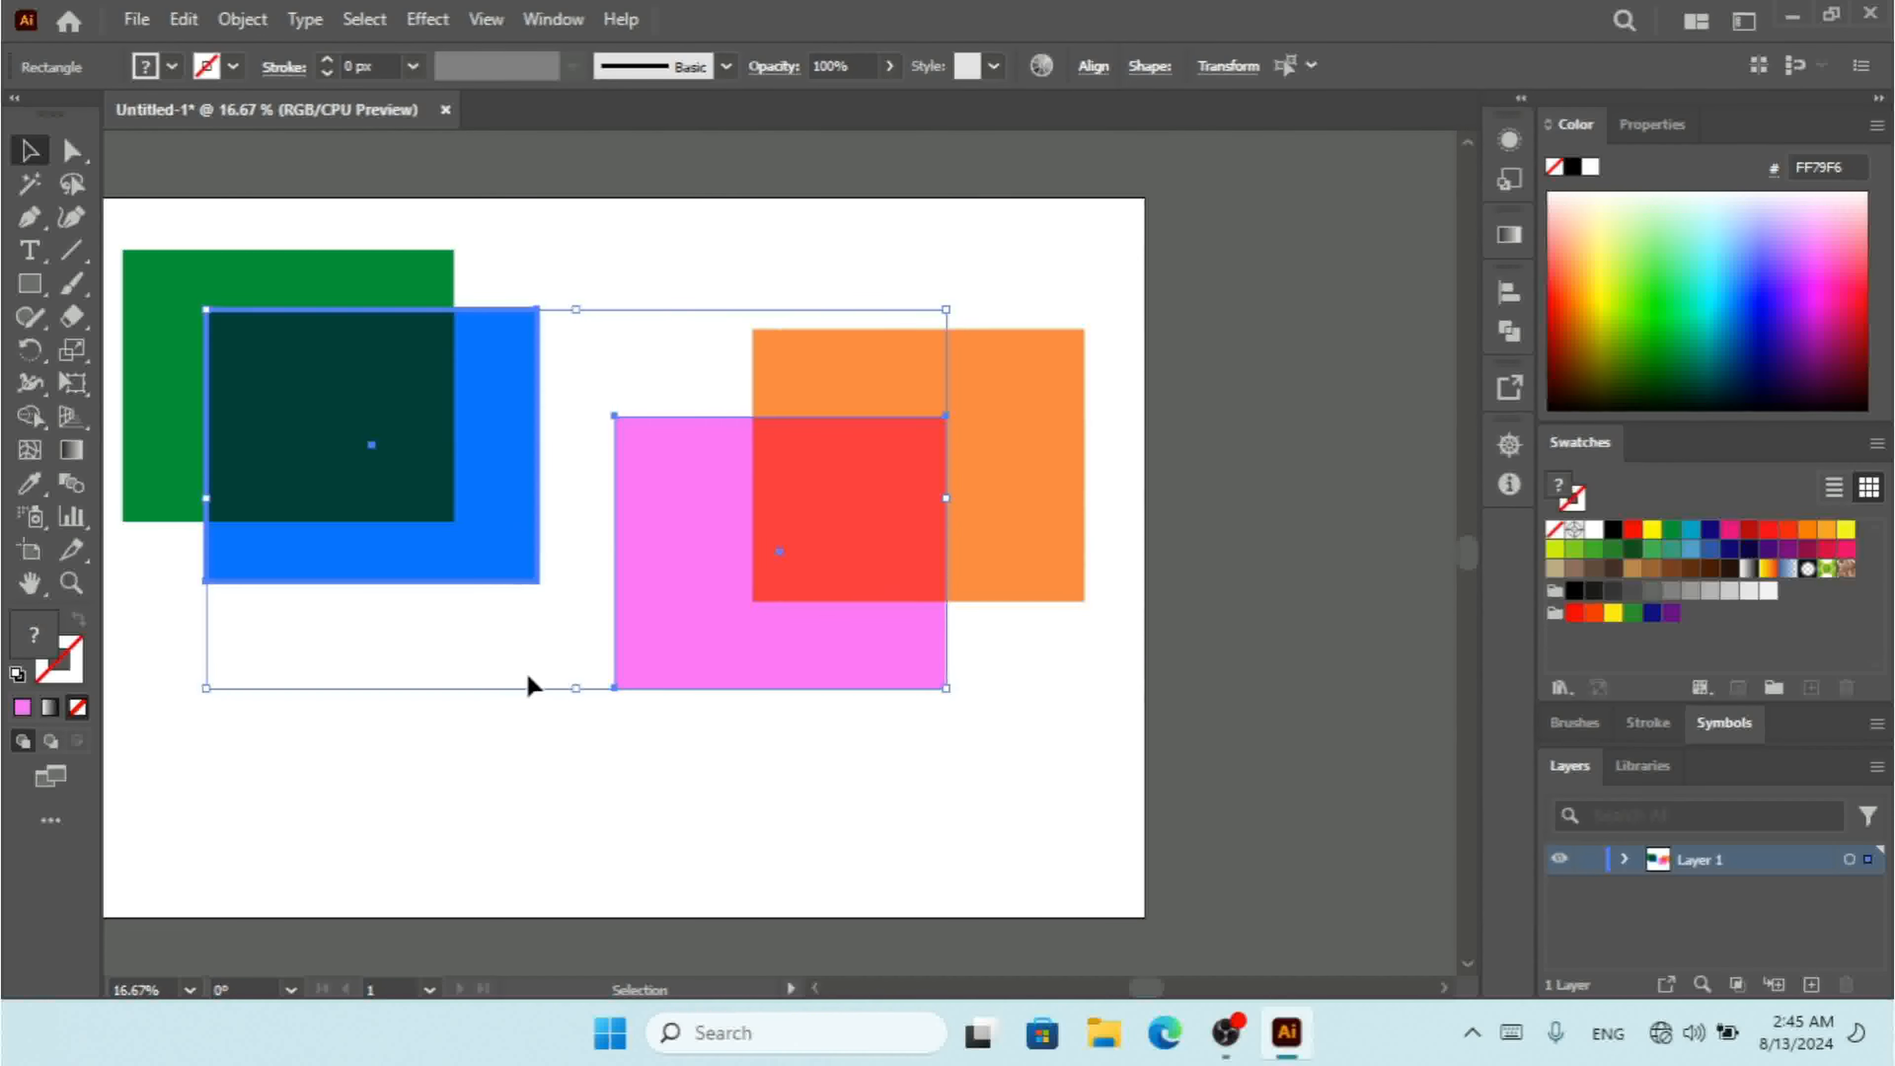
Duplicate the blue rectangle, place the copy across the artboard's top edge over the green and blue ones, and recolour it B2F6FF
{"action": "left_click", "coordinate": [529, 683]}
{"action": "left_click", "coordinate": [494, 547]}
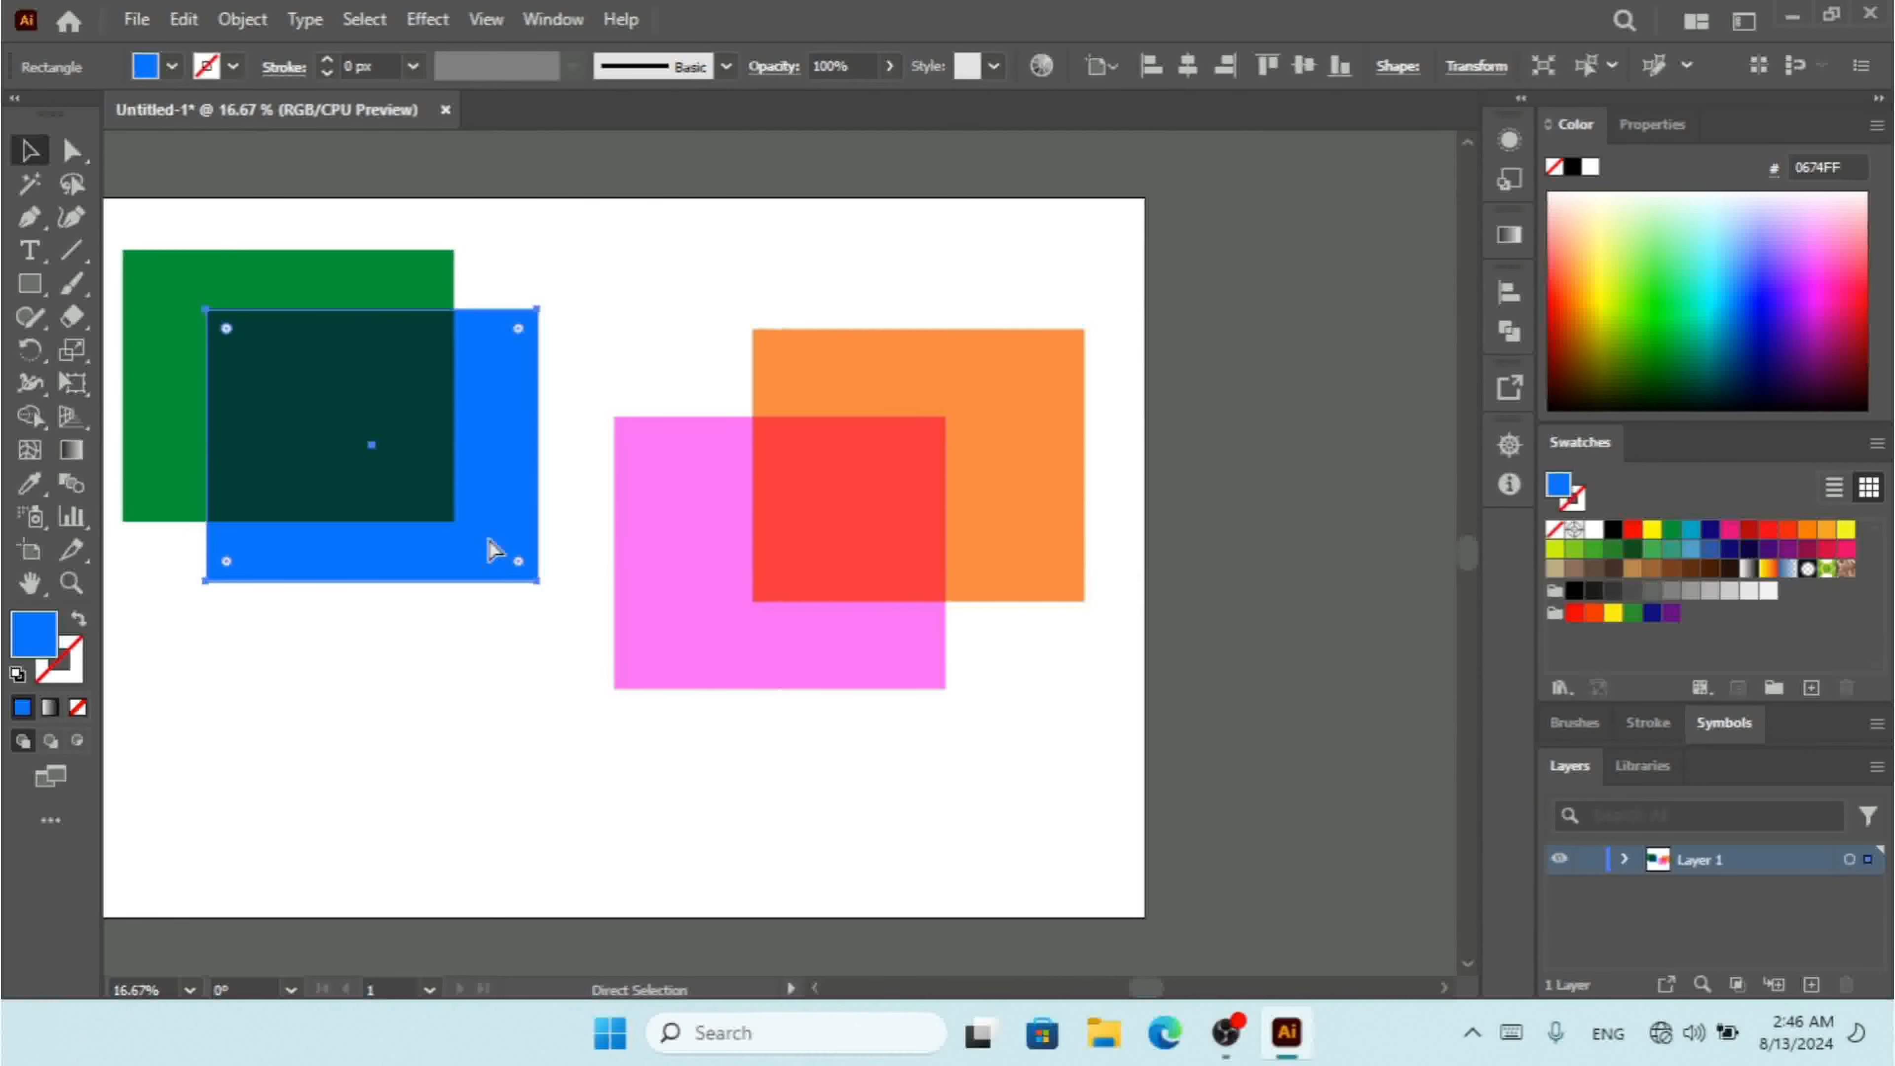
{"action": "key", "text": "ctrl+c"}
{"action": "key", "text": "ctrl+v"}
{"action": "left_click_drag", "start_coordinate": [735, 571], "coordinate": [440, 229]}
{"action": "left_click", "coordinate": [1711, 225]}
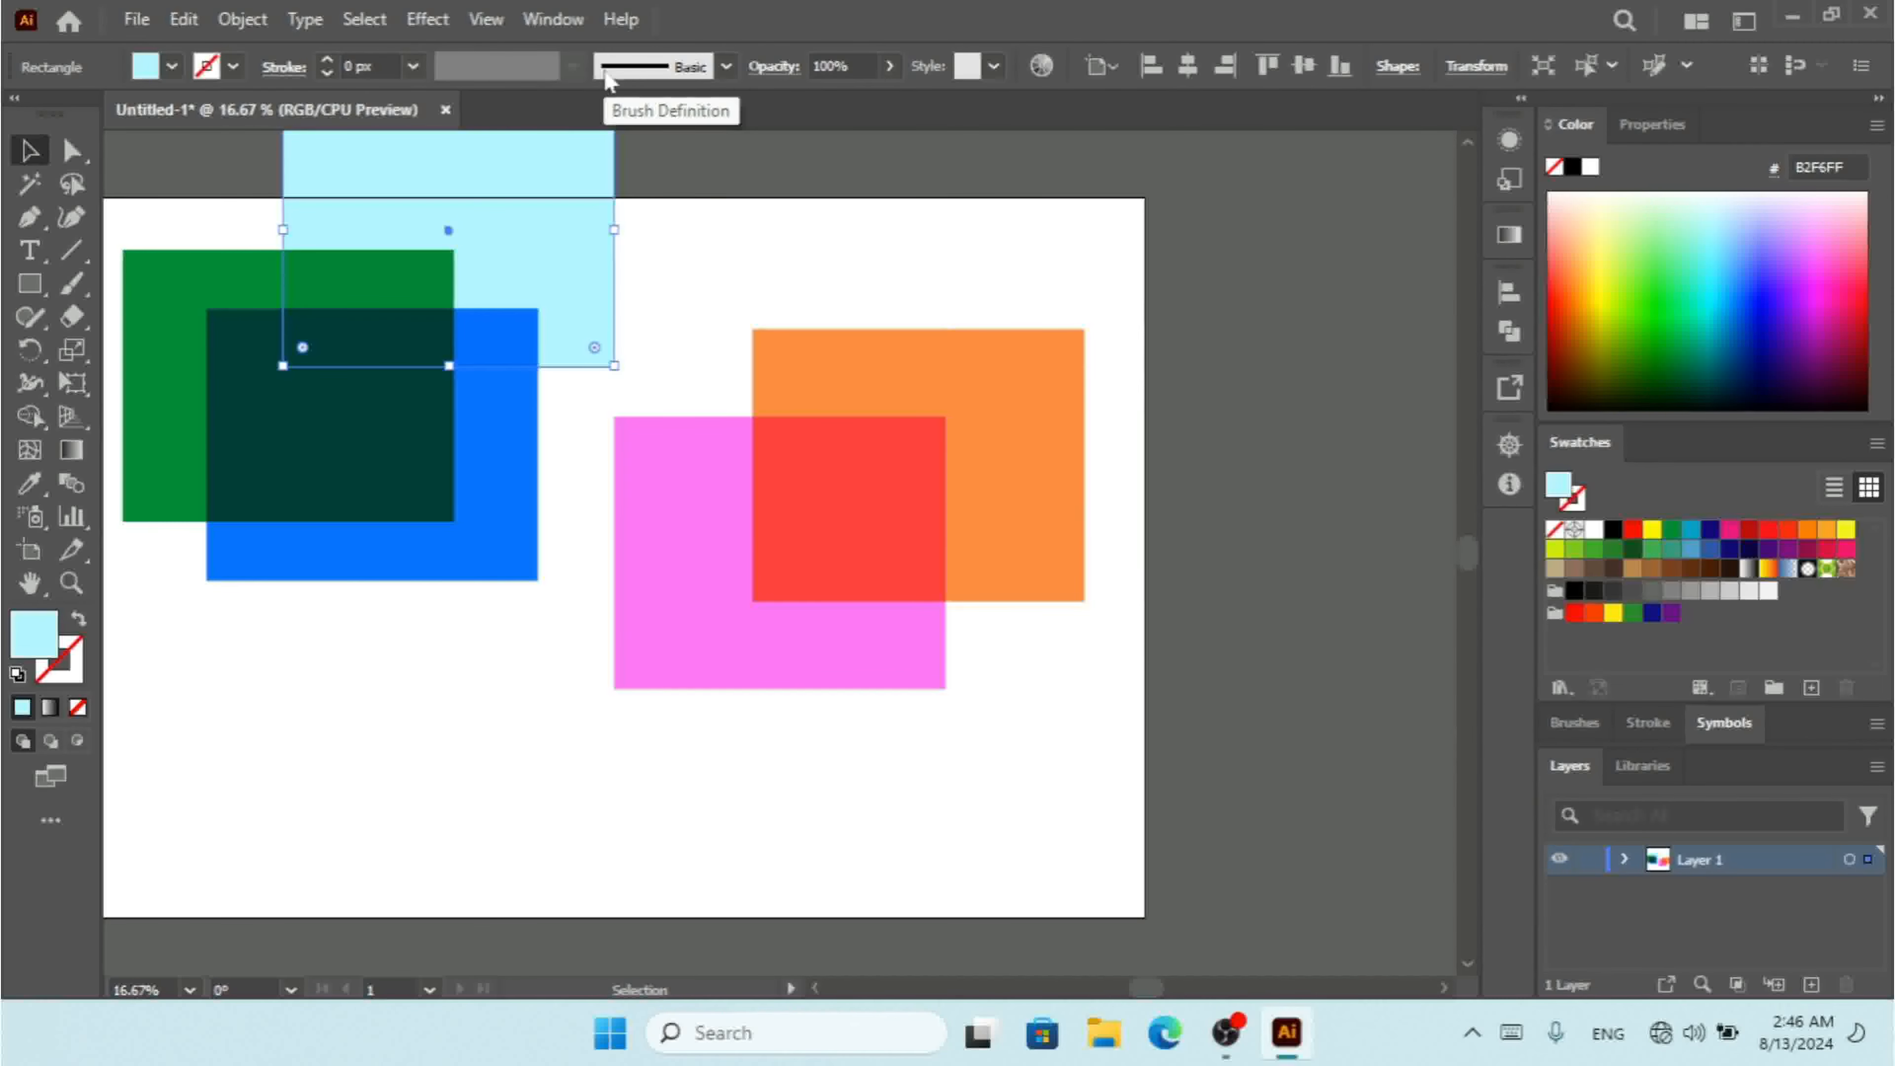
Deselect the light blue rectangle and select every object that has the same blending mode, including the pink and blue ones
{"action": "left_click", "coordinate": [646, 239]}
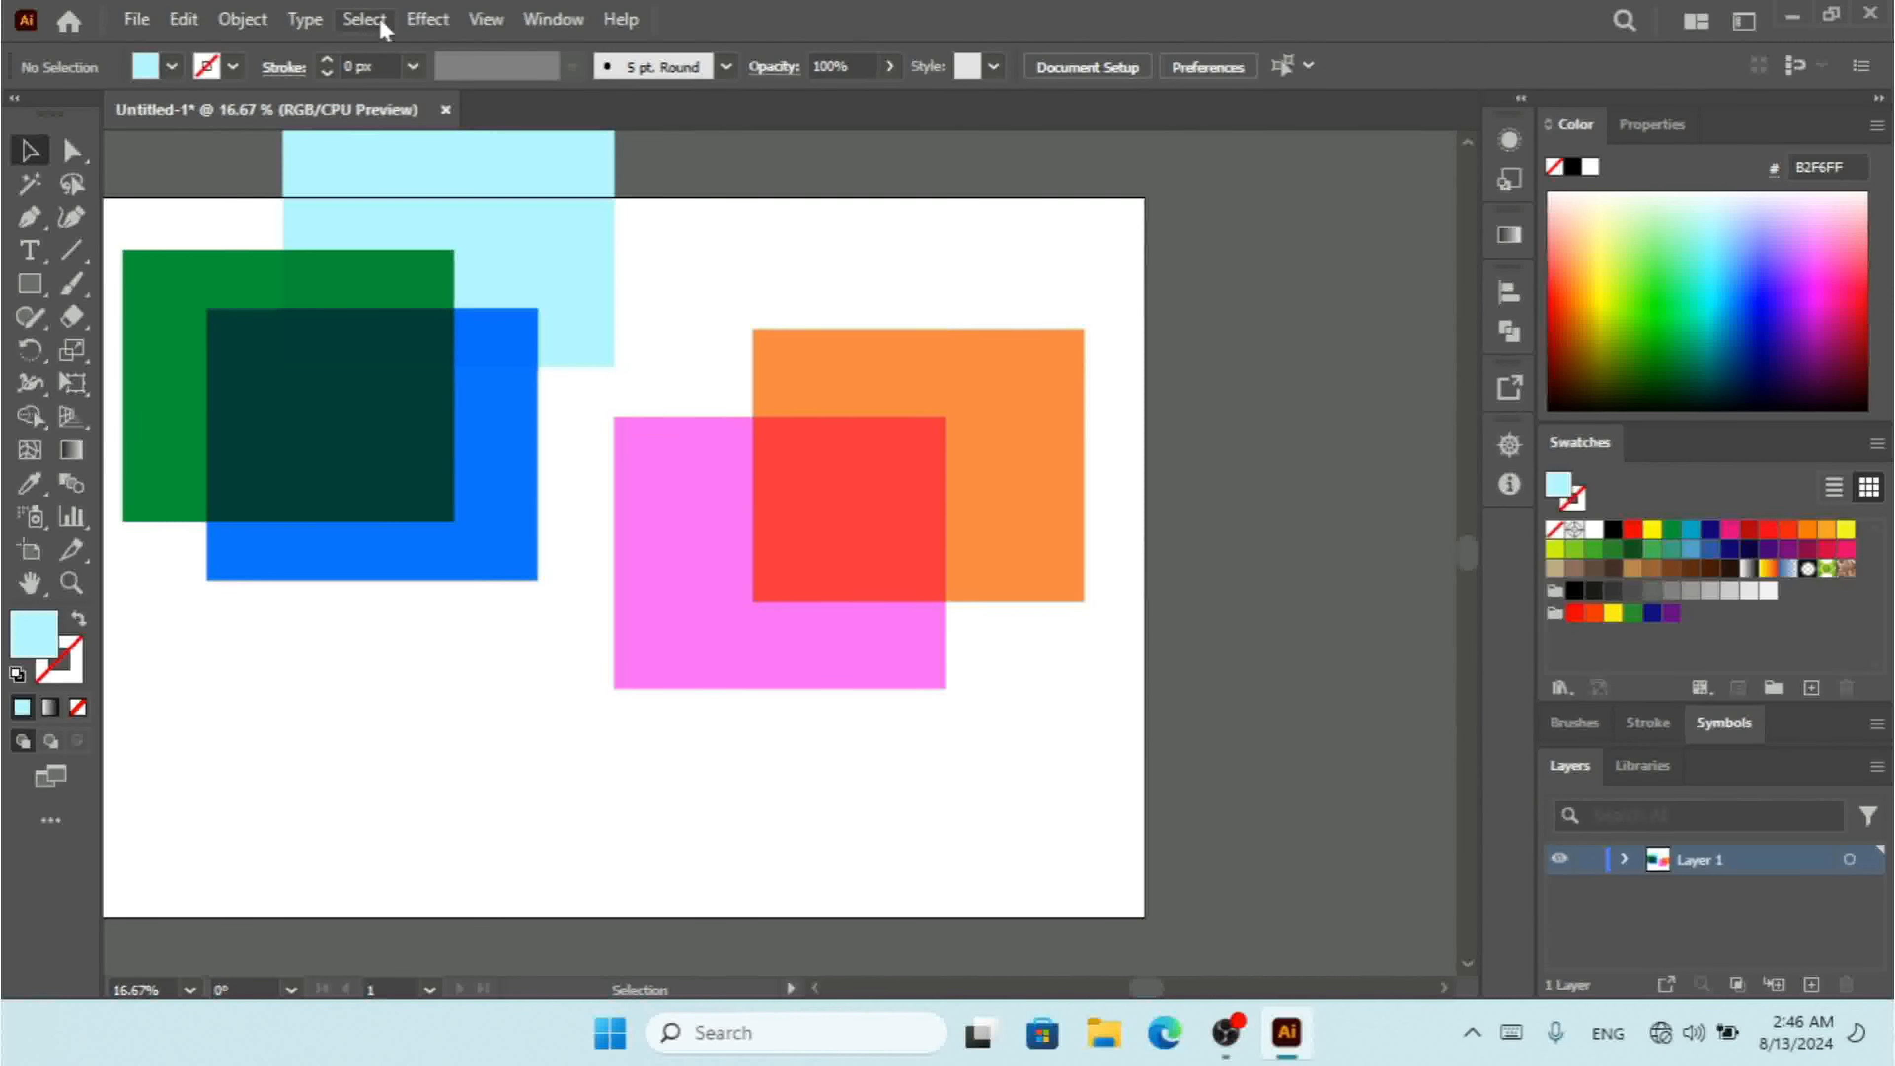
{"action": "left_click", "coordinate": [382, 24]}
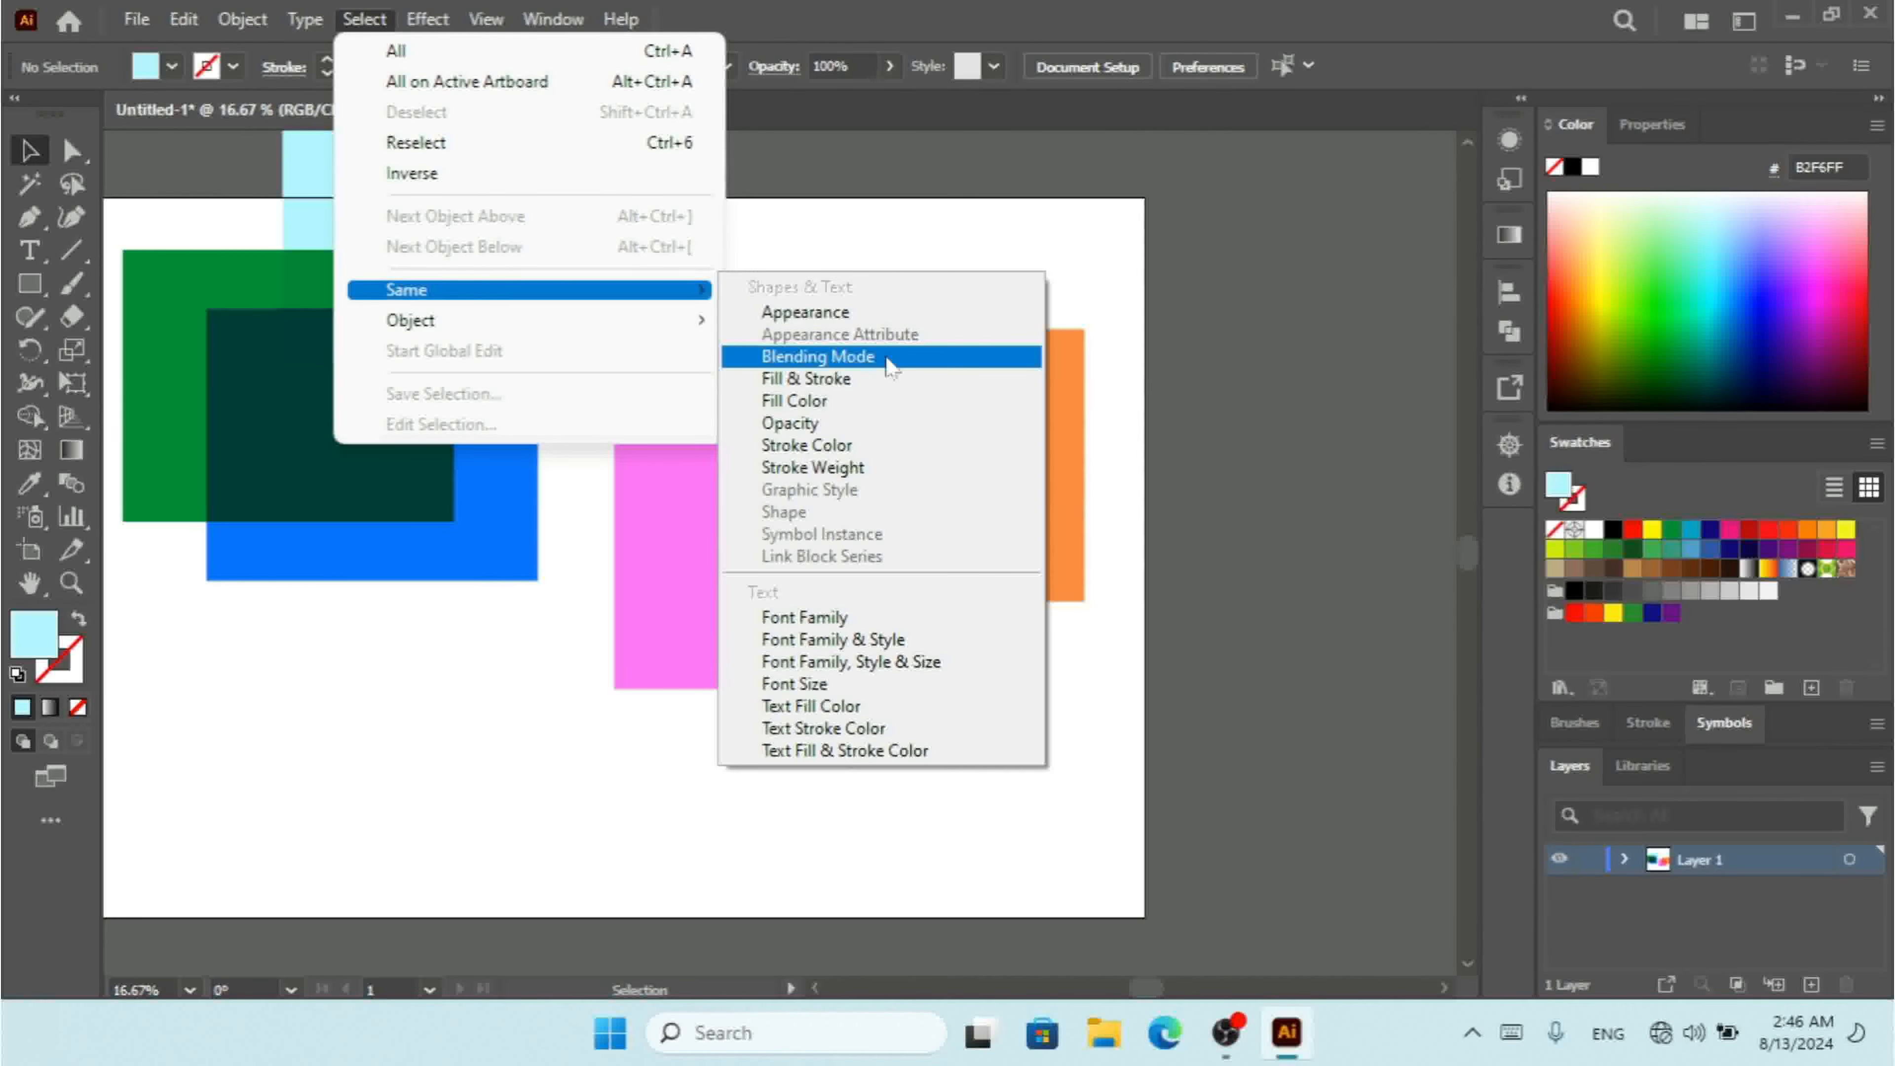
{"action": "left_click", "coordinate": [892, 367]}
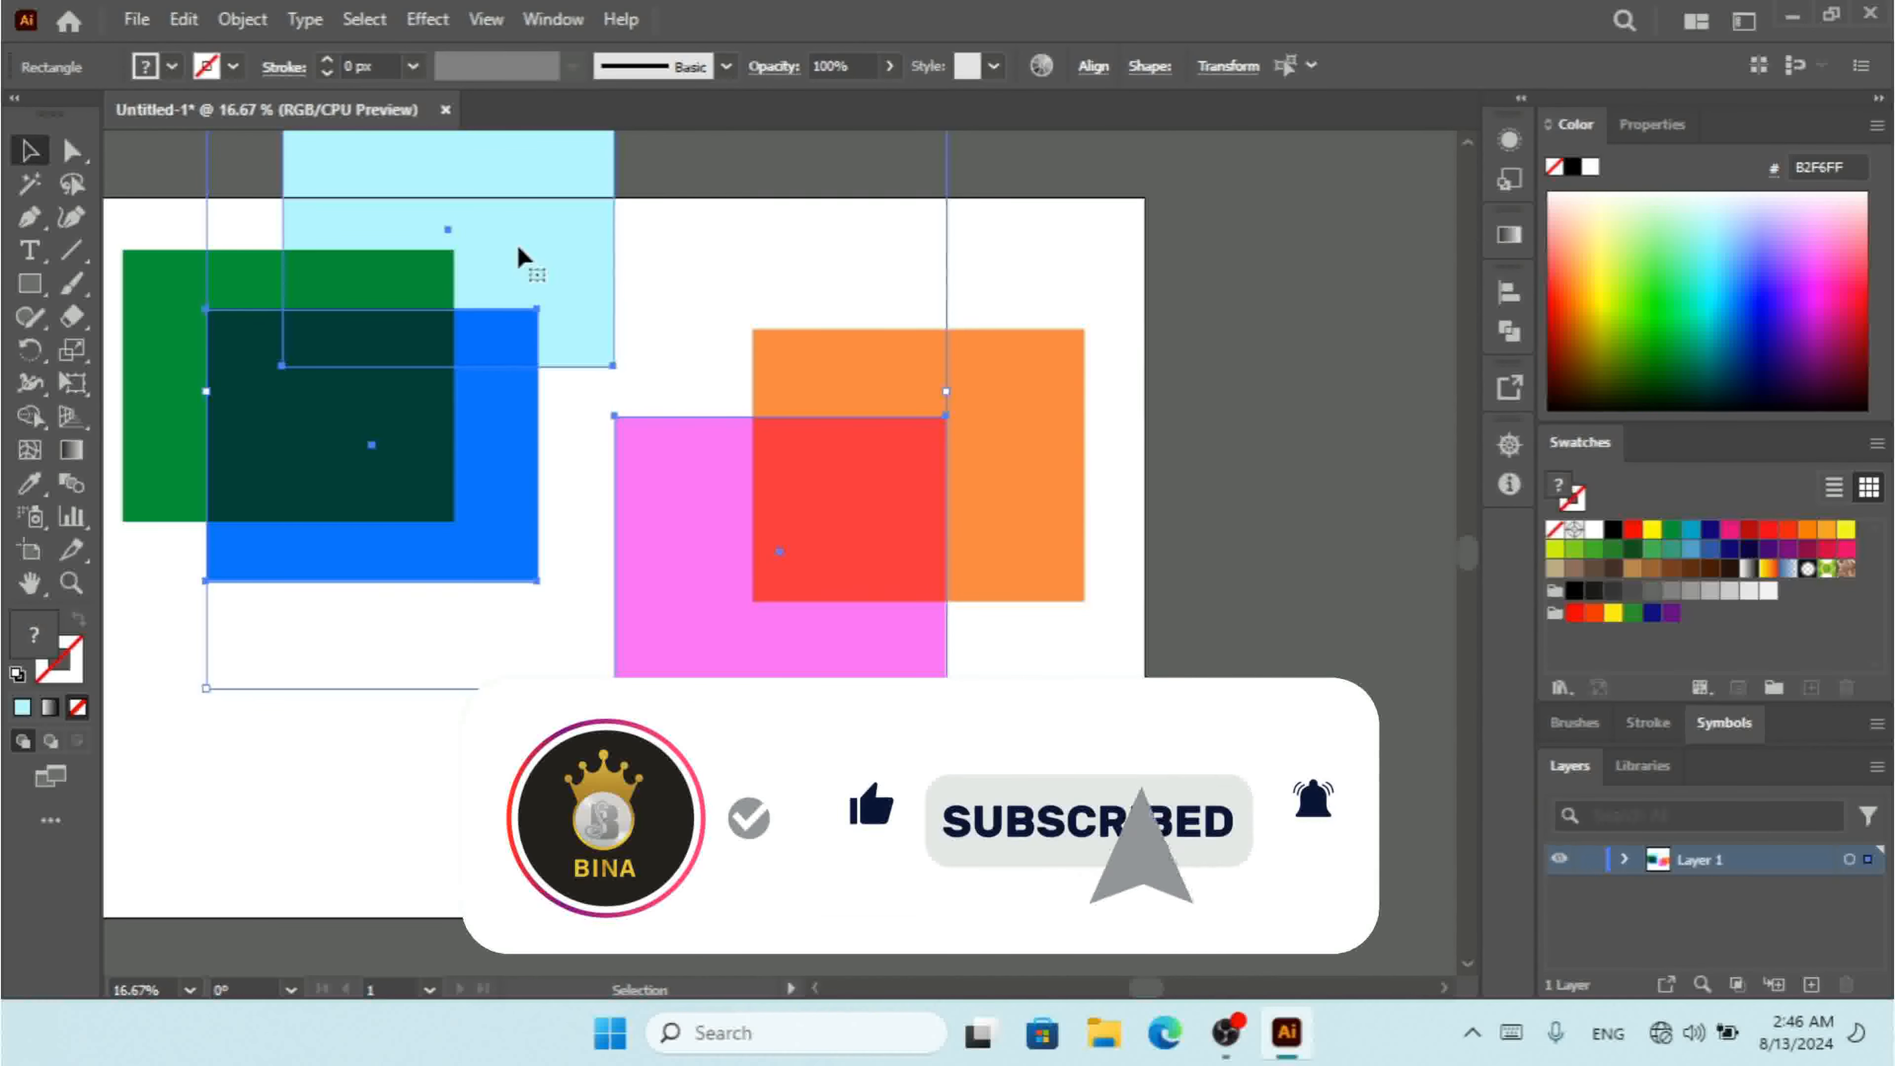
Extend the selection to all objects on the same layer
{"action": "left_click", "coordinate": [369, 20]}
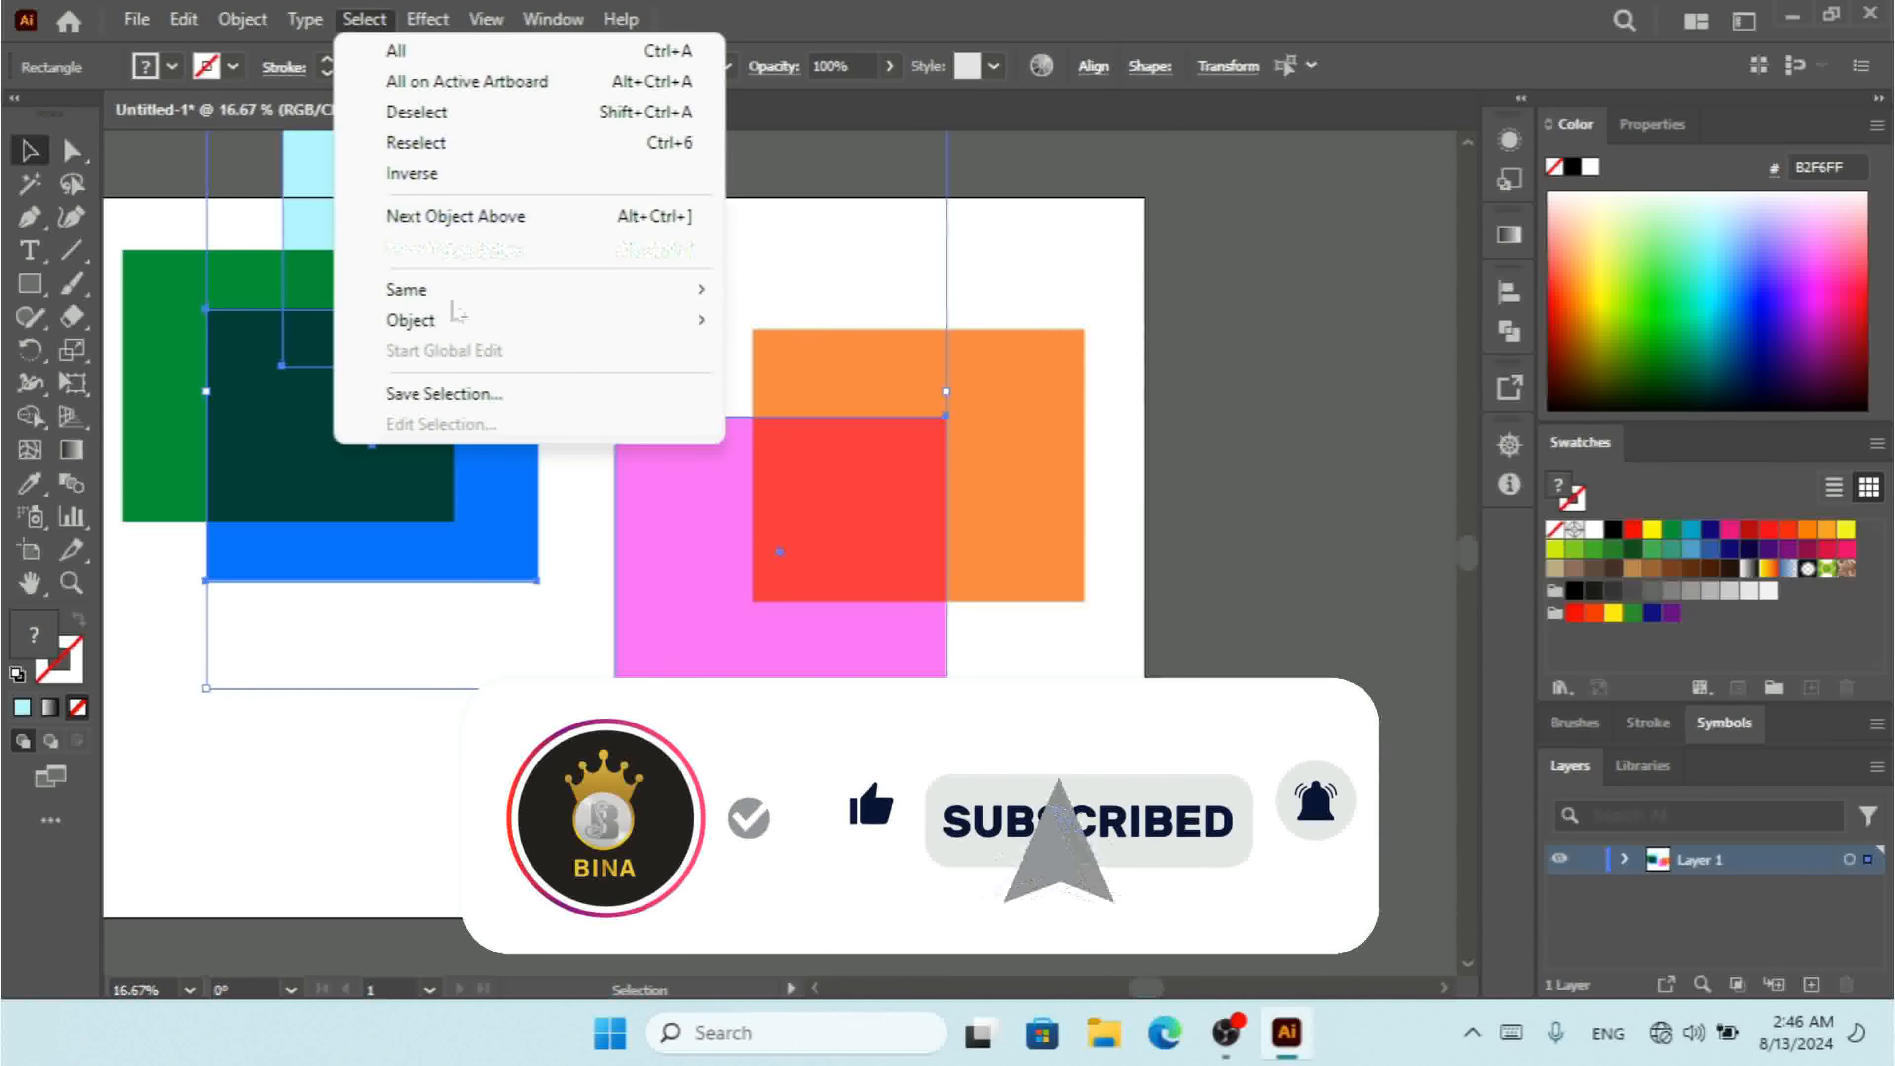
{"action": "mouse_move", "coordinate": [526, 293]}
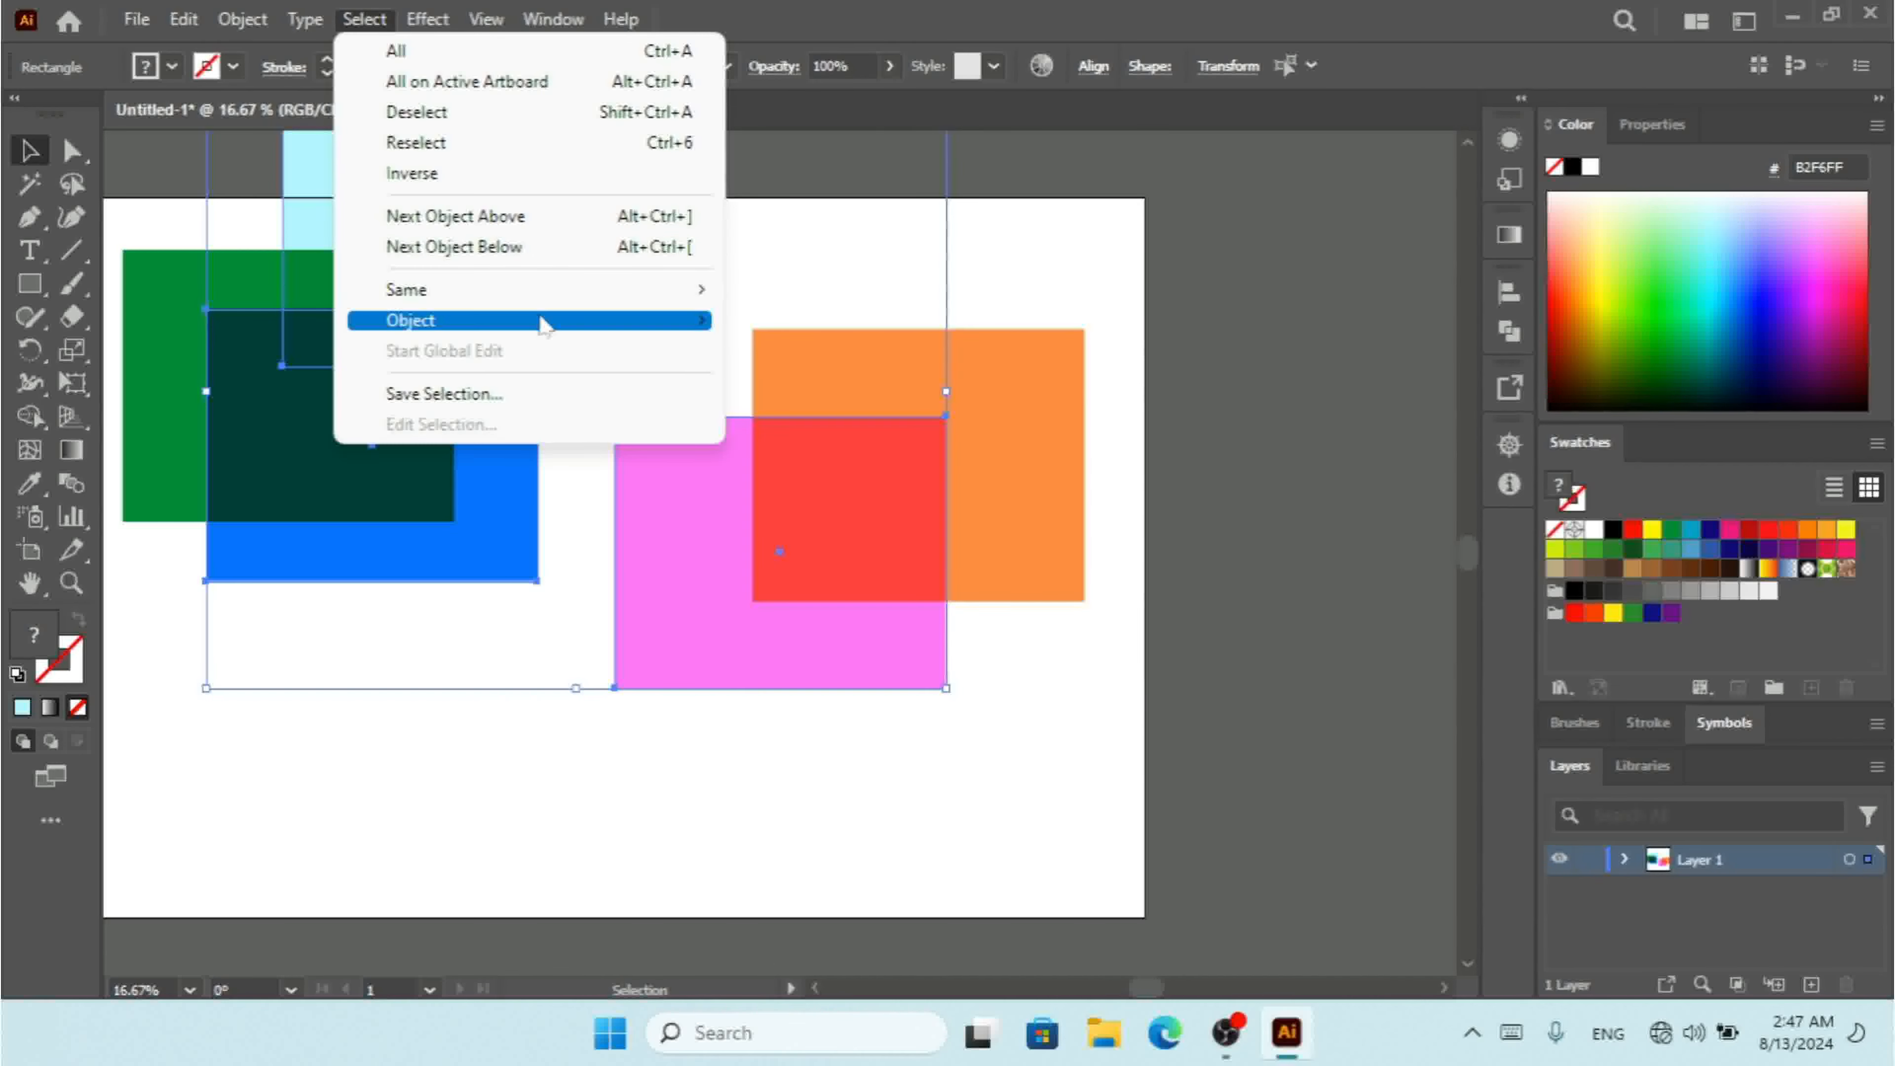
{"action": "mouse_move", "coordinate": [543, 326]}
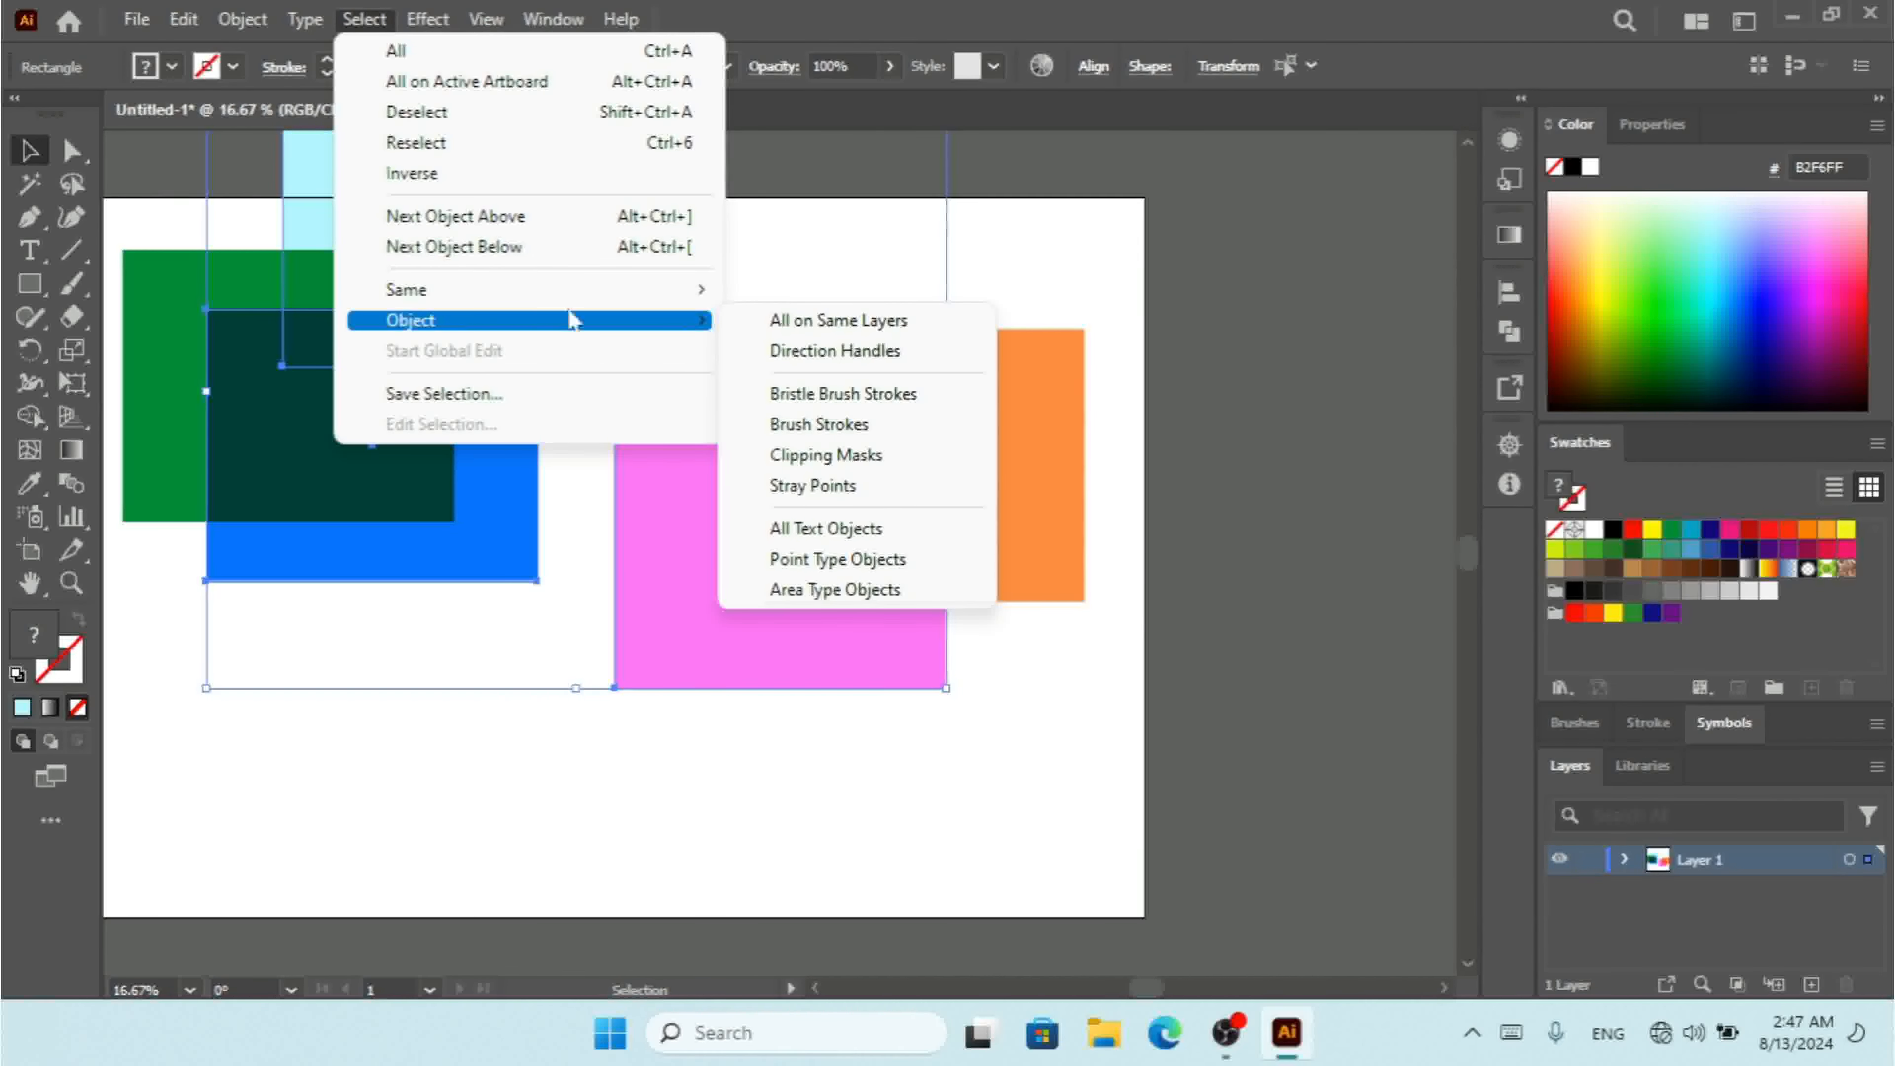
{"action": "left_click", "coordinate": [936, 329]}
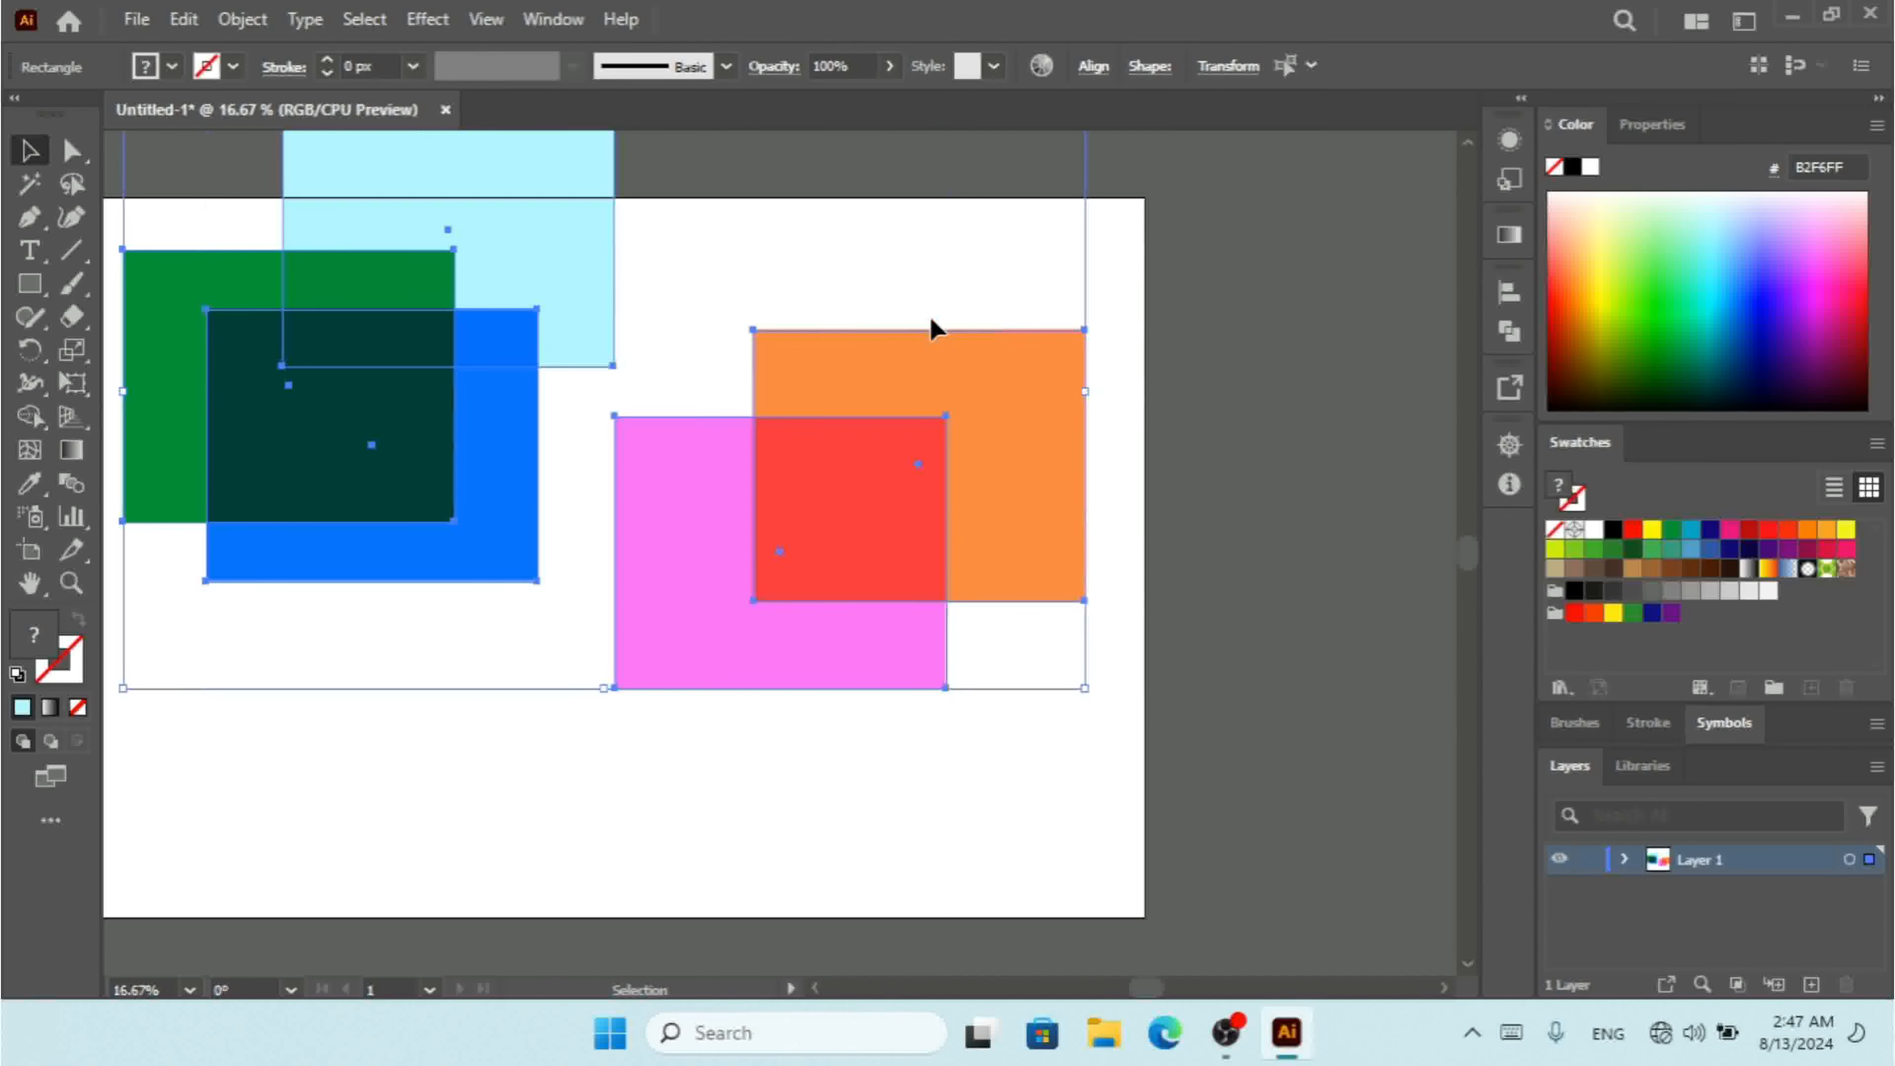
Delete all the rectangles from the document
{"action": "left_click", "coordinate": [366, 20]}
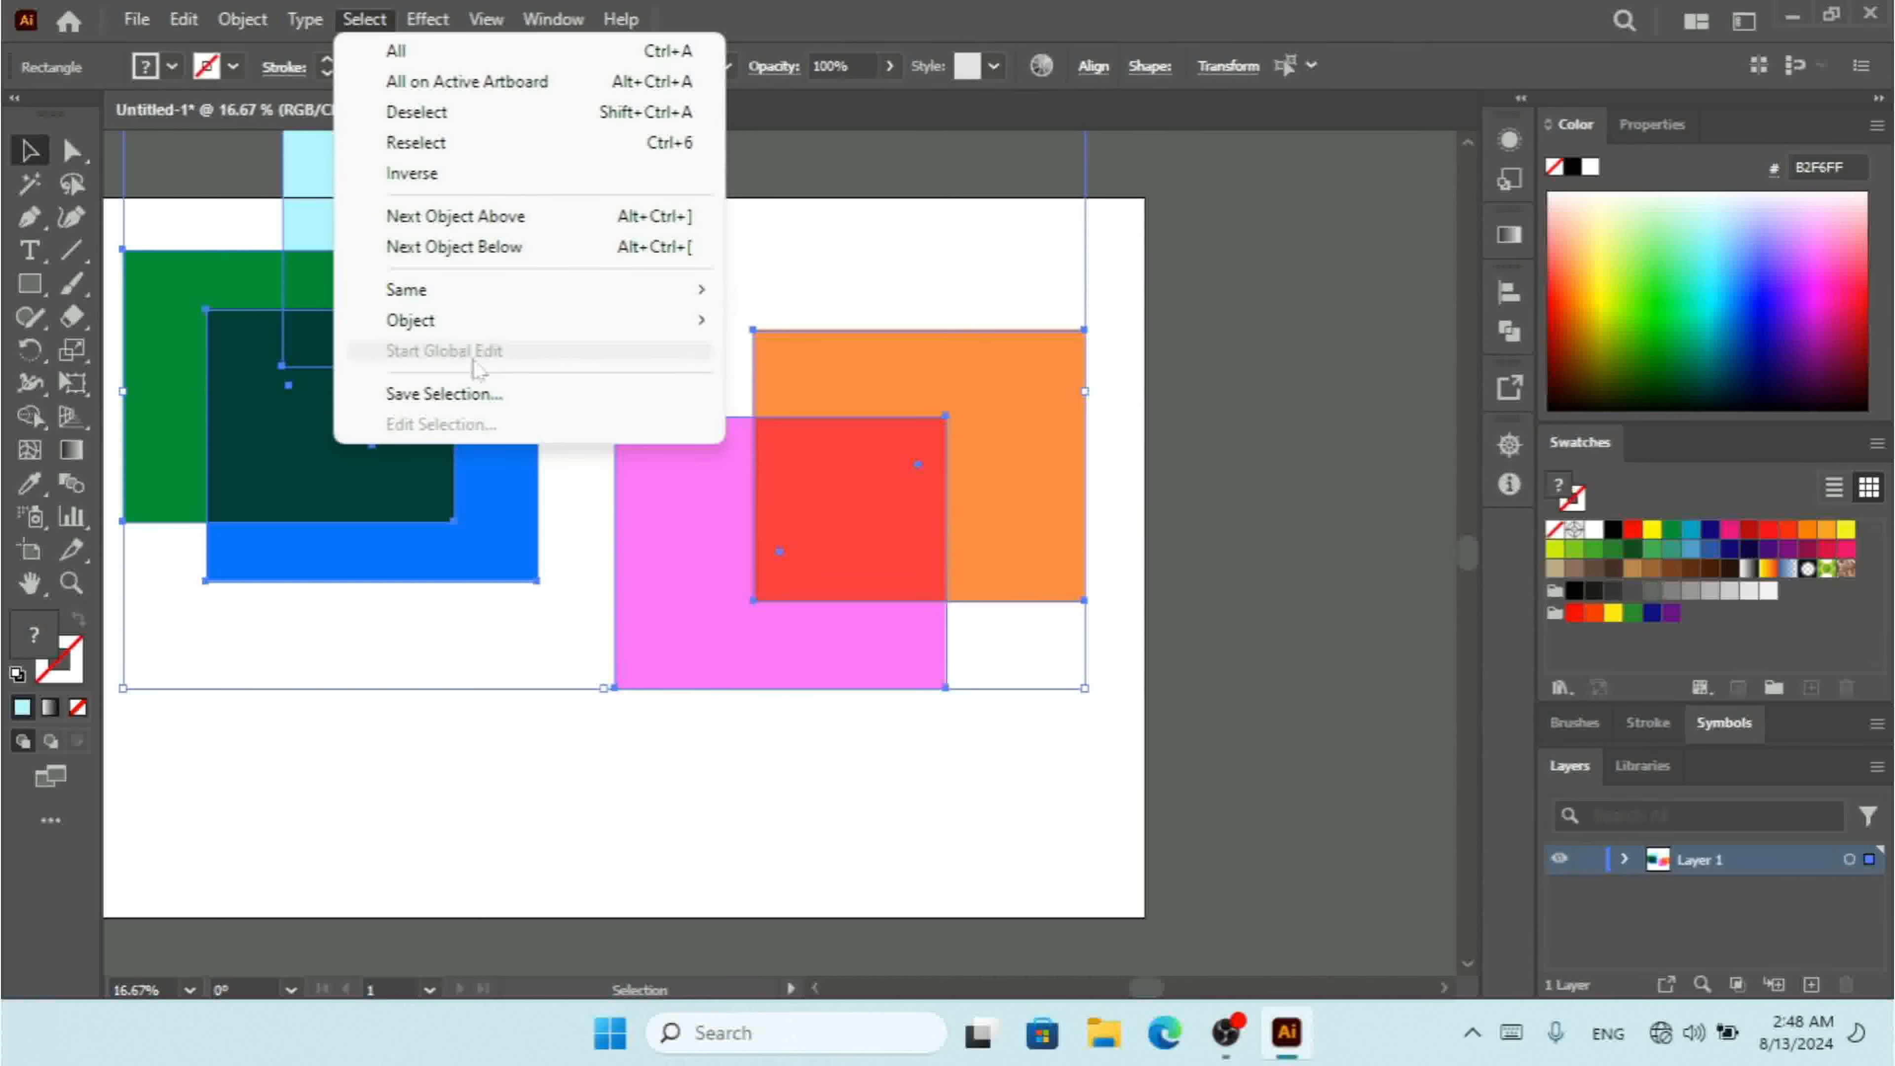
{"action": "left_click", "coordinate": [571, 806]}
{"action": "left_click", "coordinate": [571, 807]}
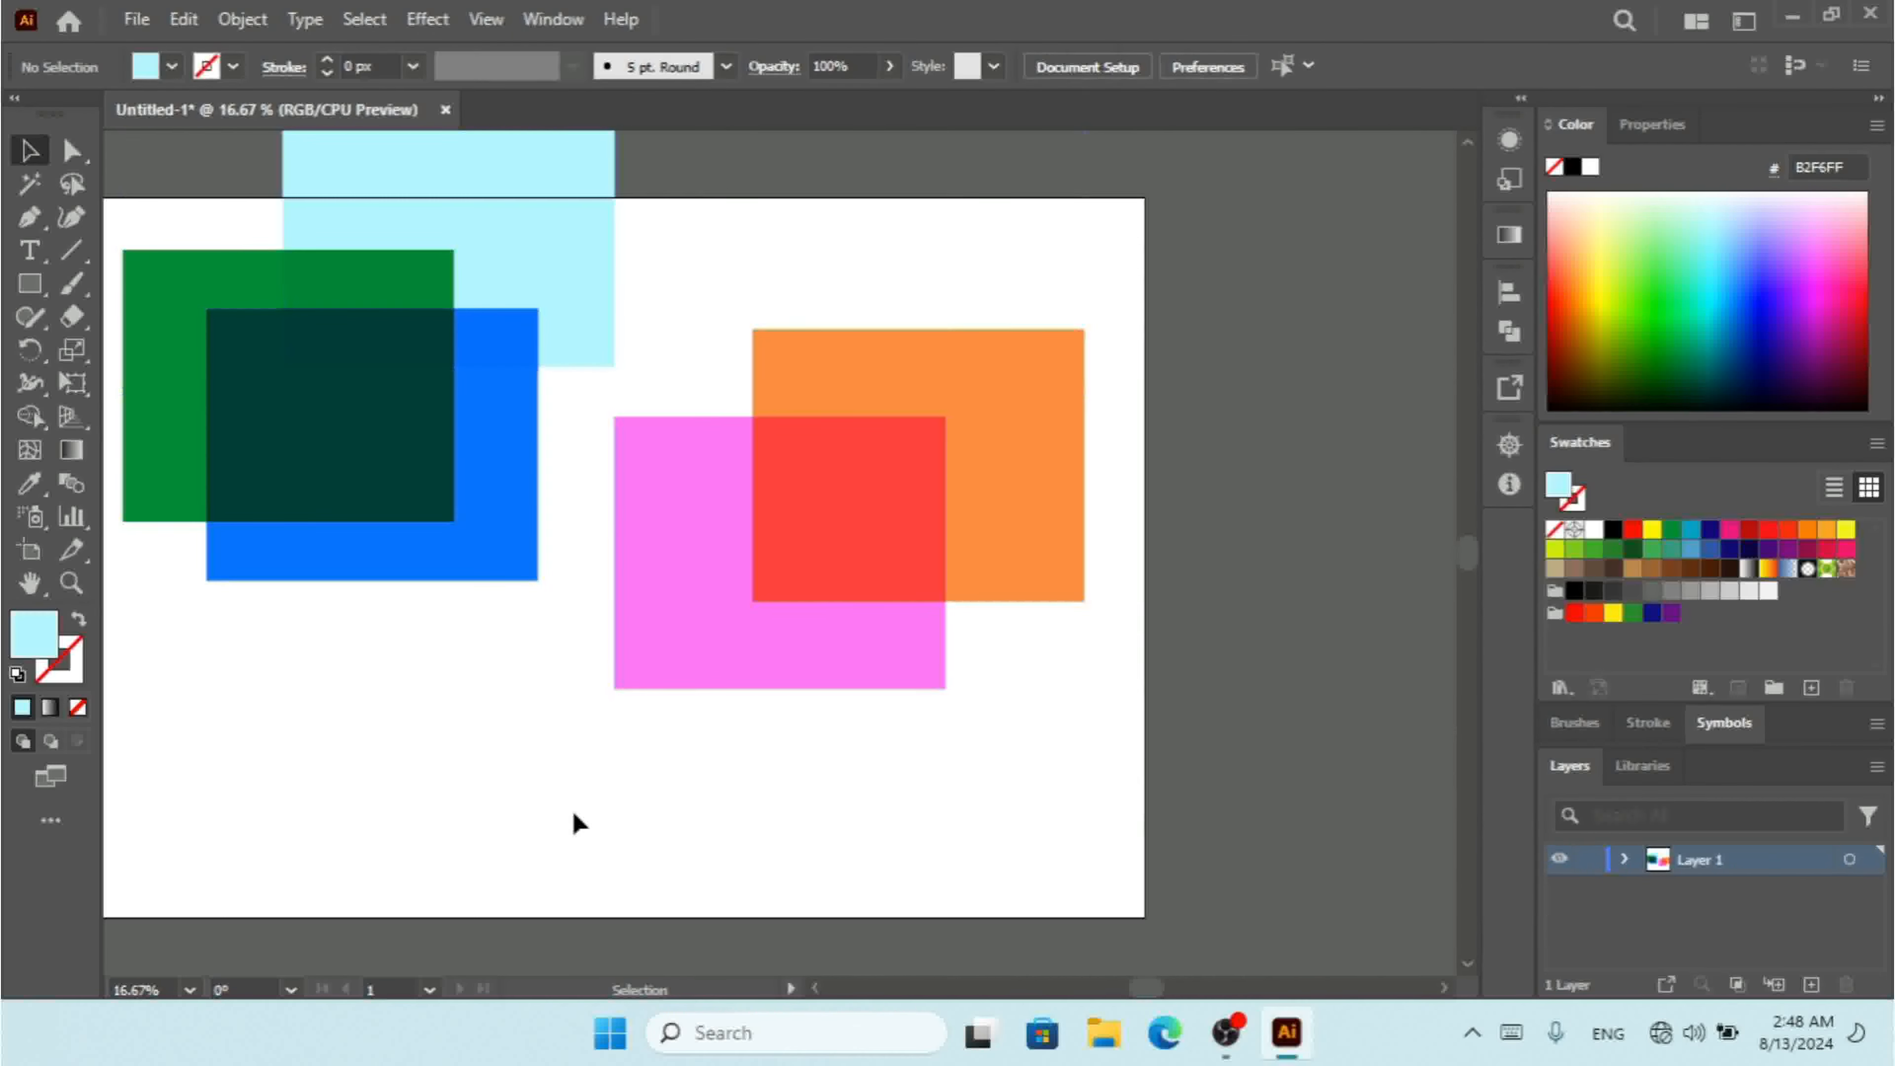
{"action": "key", "text": "ctrl+a"}
{"action": "key", "text": "Delete"}
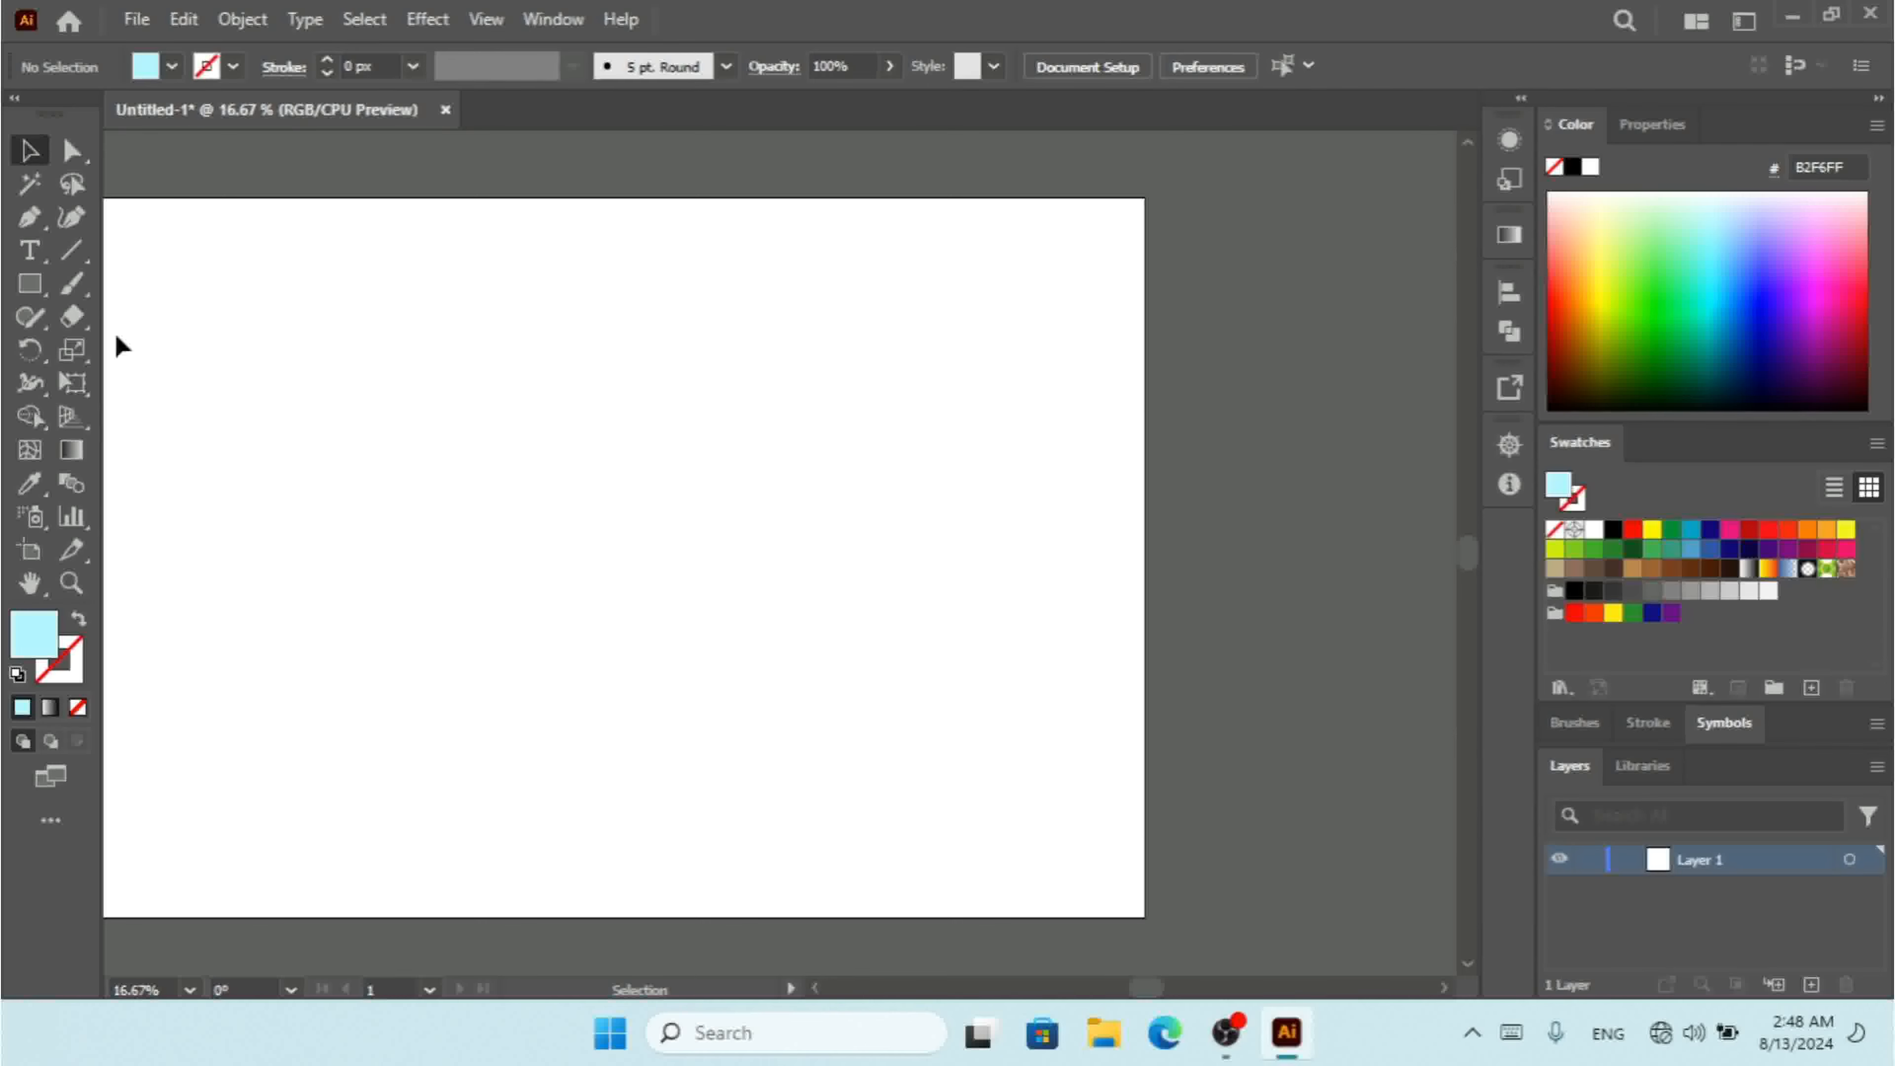
Draw a large rectangle in the middle of the artboard and fill it with the C=75 M=0 Y=75 K=0 swatch set to Global
{"action": "left_click", "coordinate": [30, 284]}
{"action": "left_click_drag", "start_coordinate": [337, 329], "coordinate": [925, 705]}
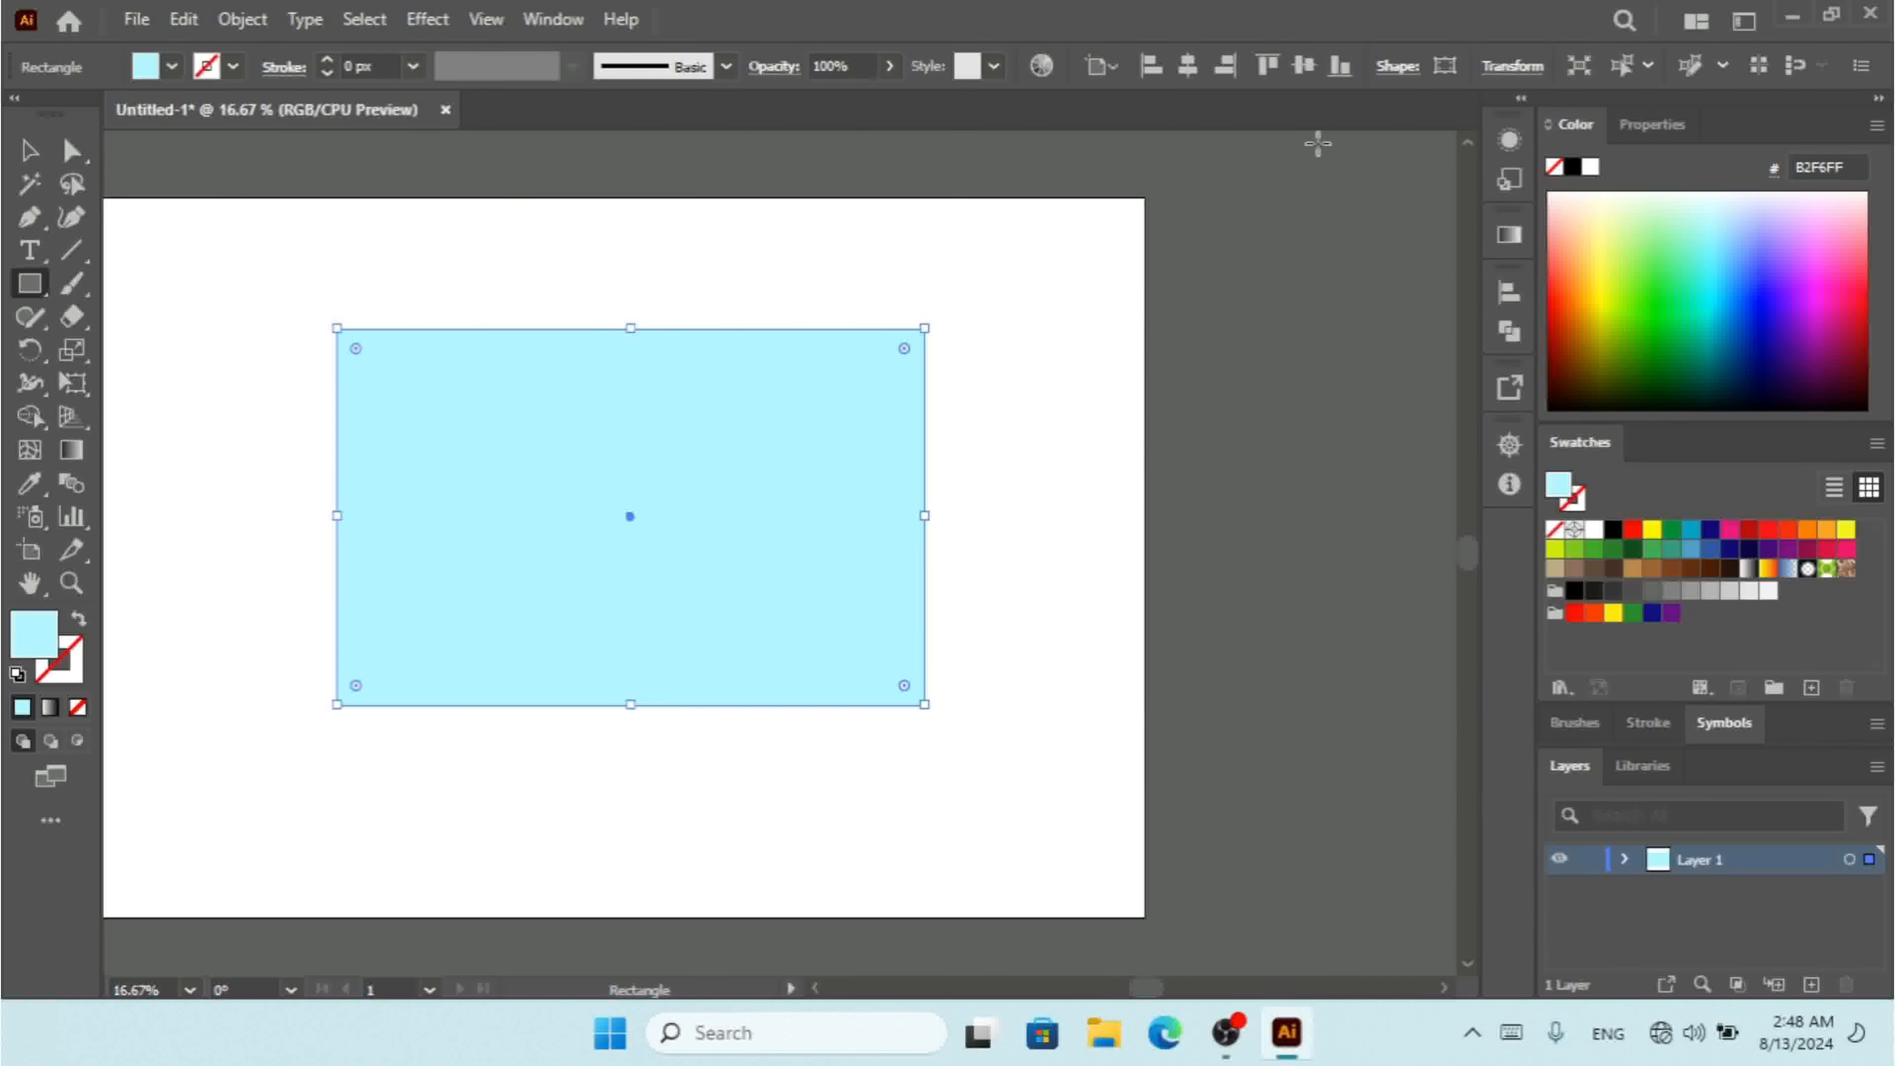
{"action": "left_click", "coordinate": [1651, 553]}
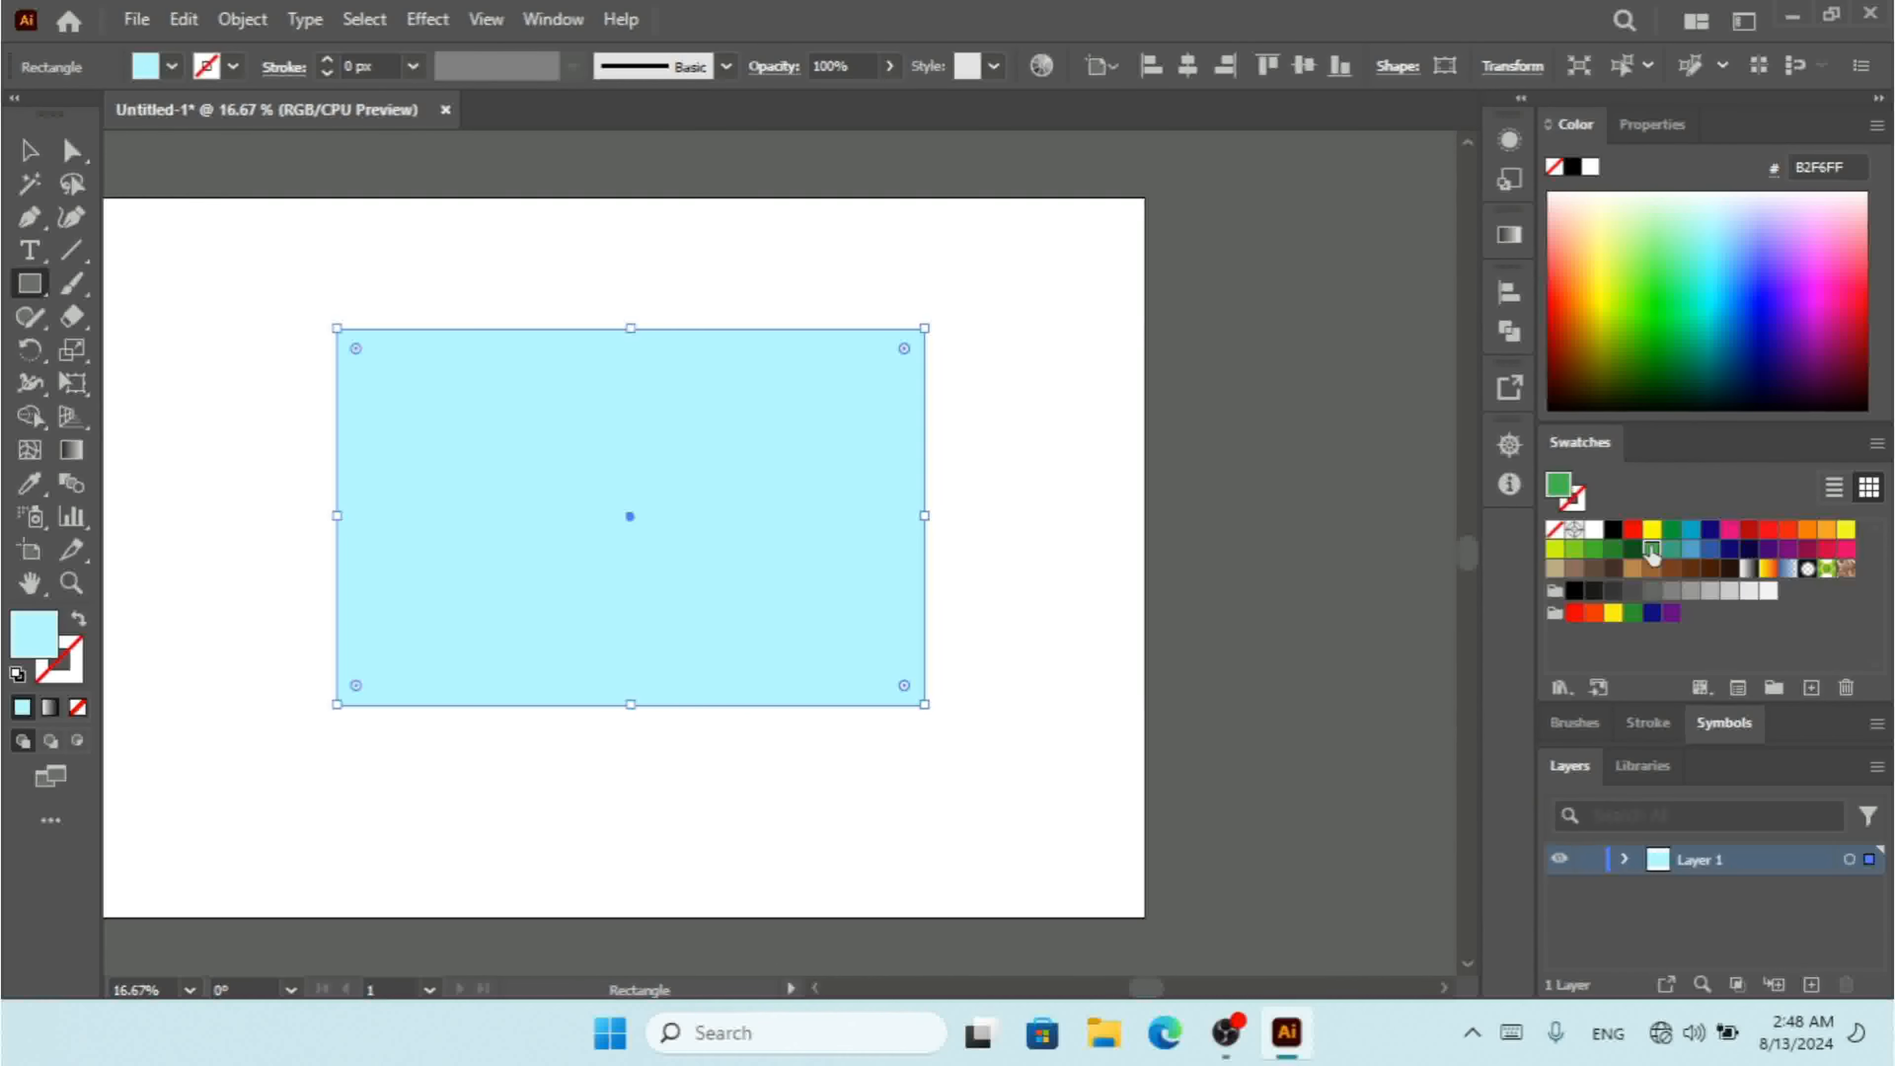
{"action": "double_click", "coordinate": [1652, 553]}
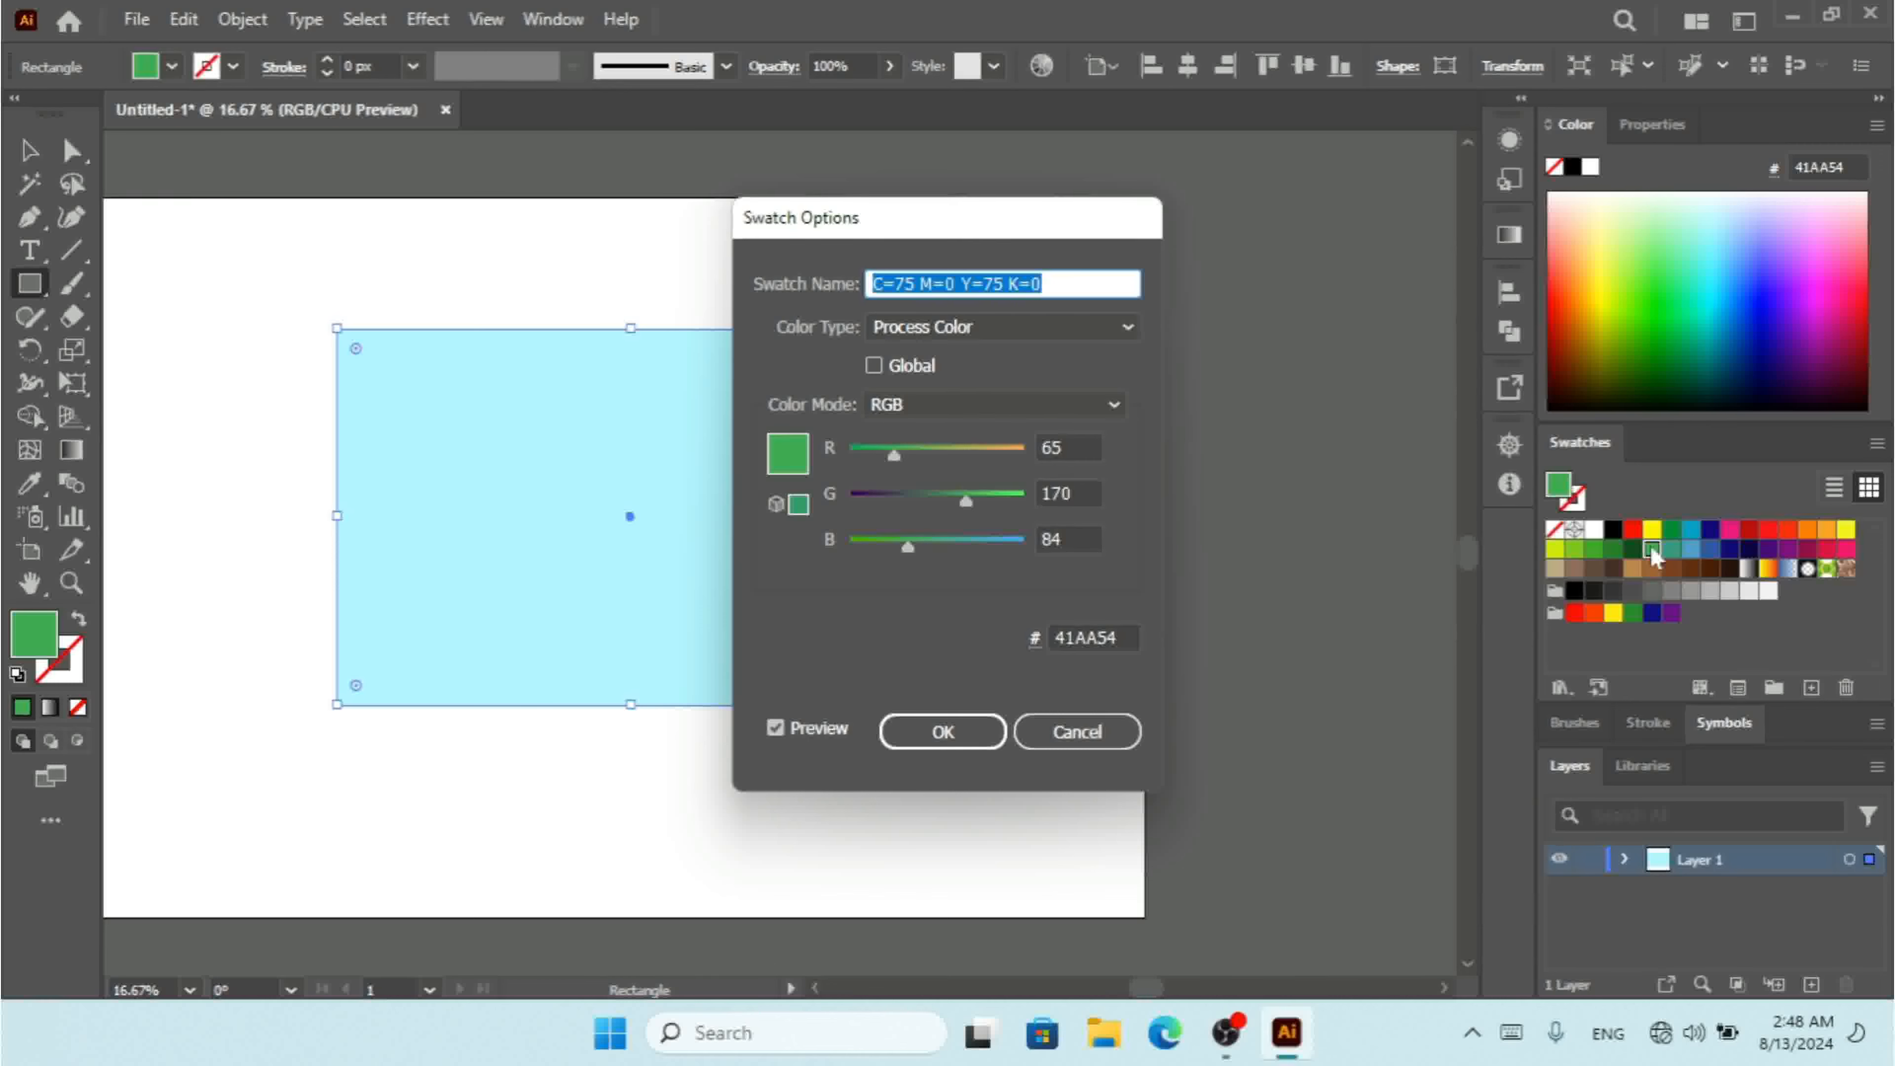
{"action": "left_click", "coordinate": [873, 367]}
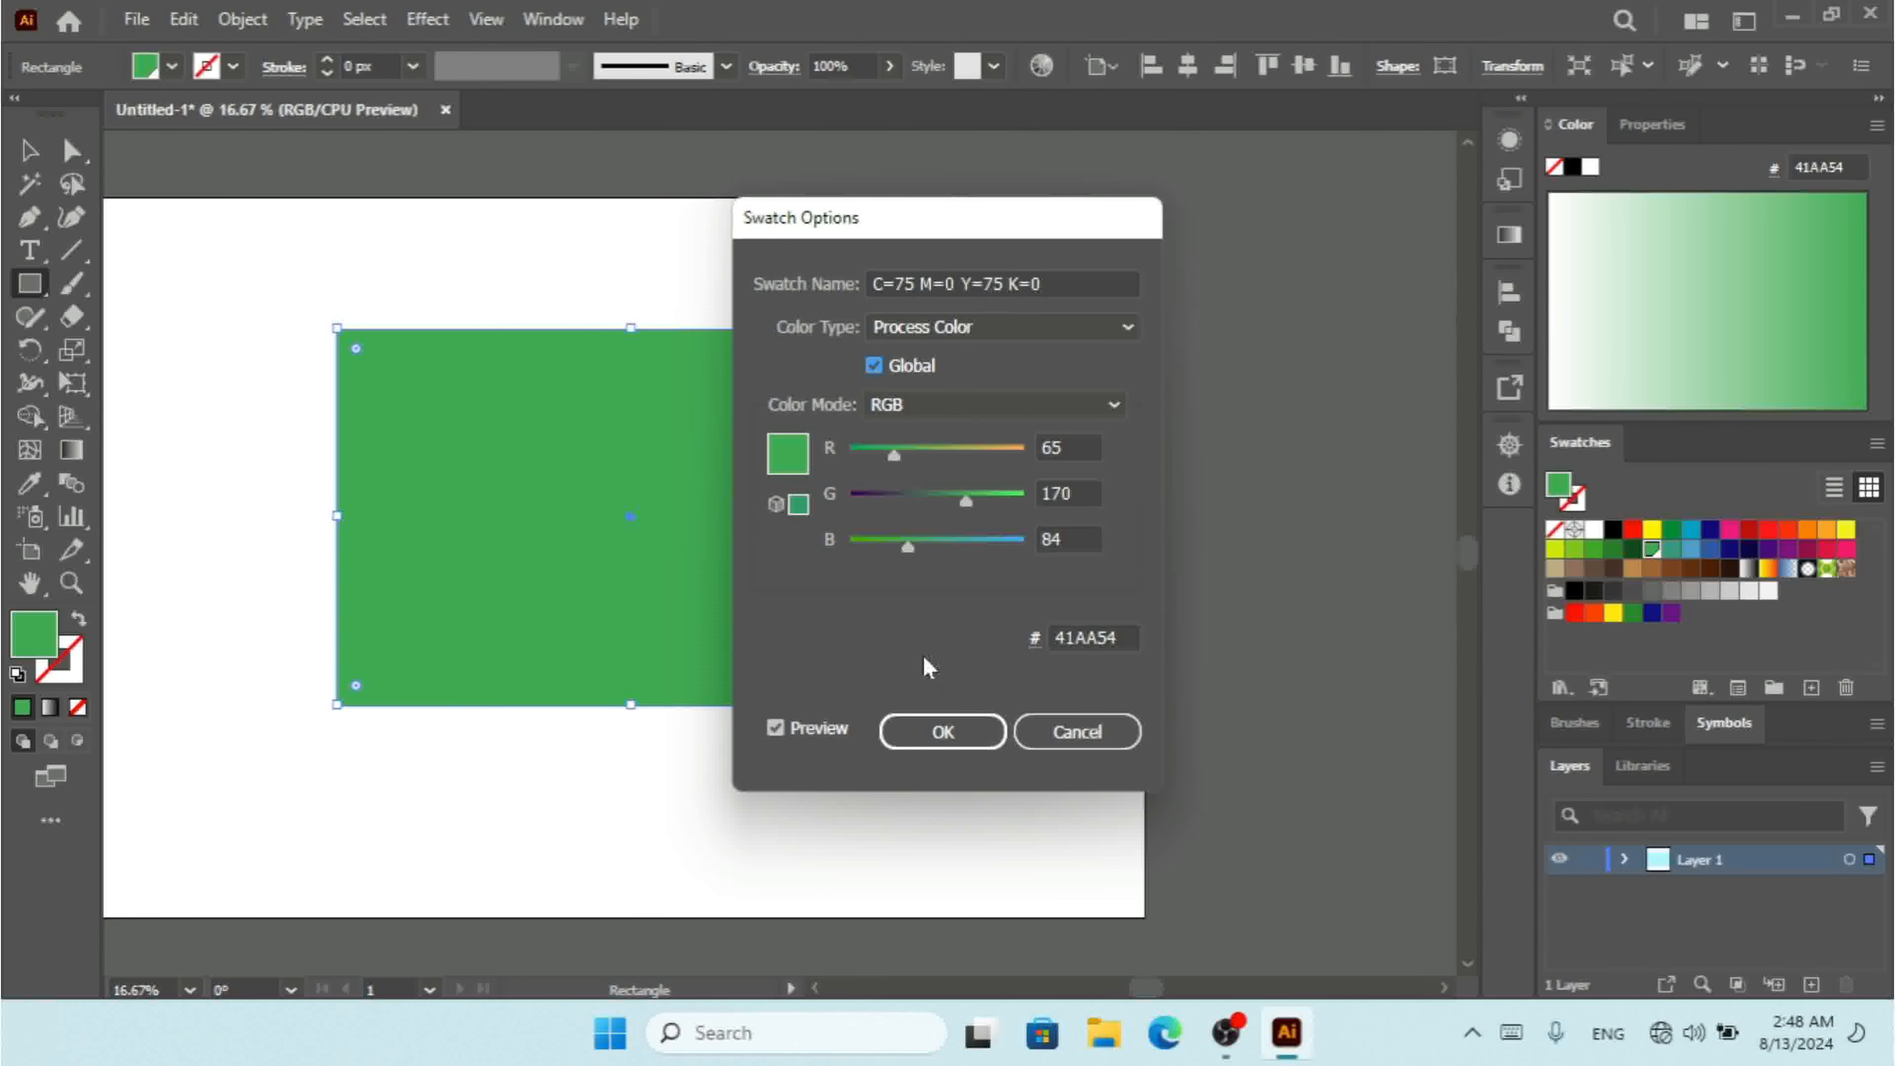
{"action": "left_click", "coordinate": [942, 729]}
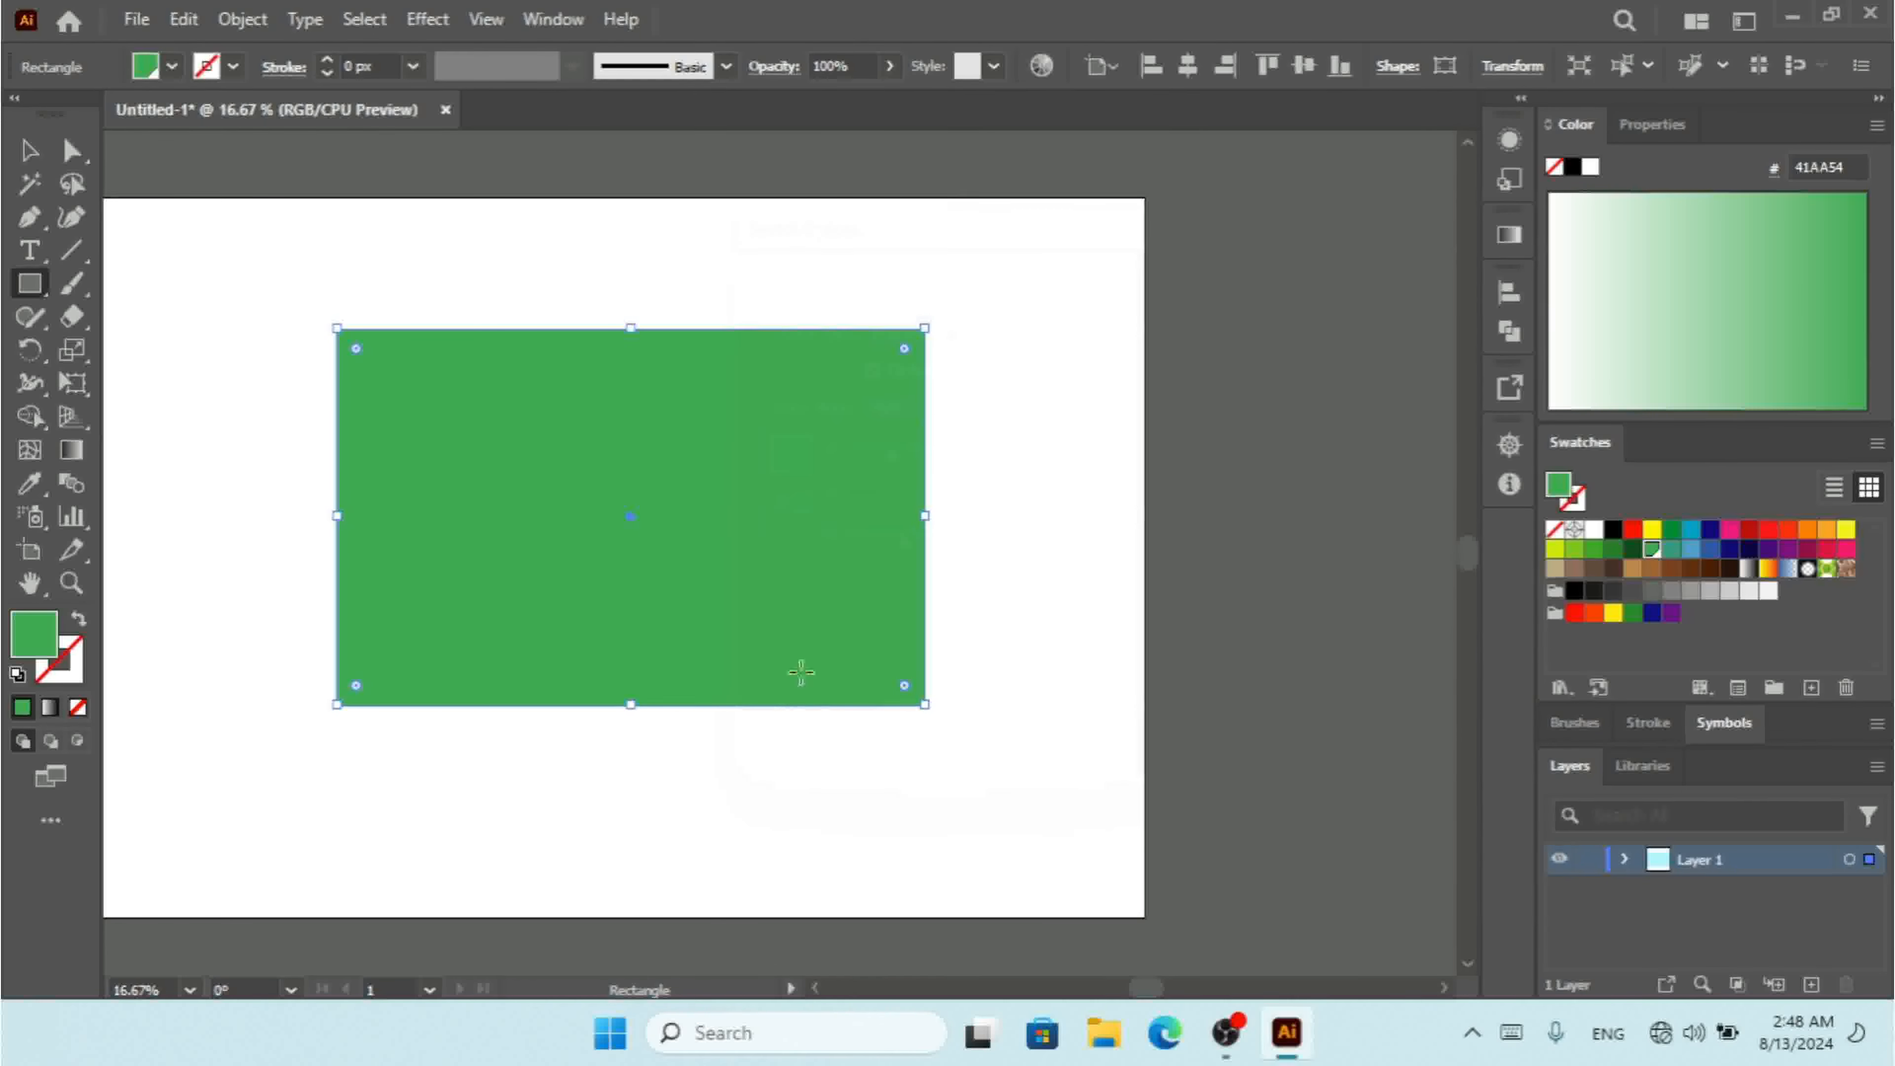
Try to start a Global Edit on the green rectangle
{"action": "left_click", "coordinate": [363, 20]}
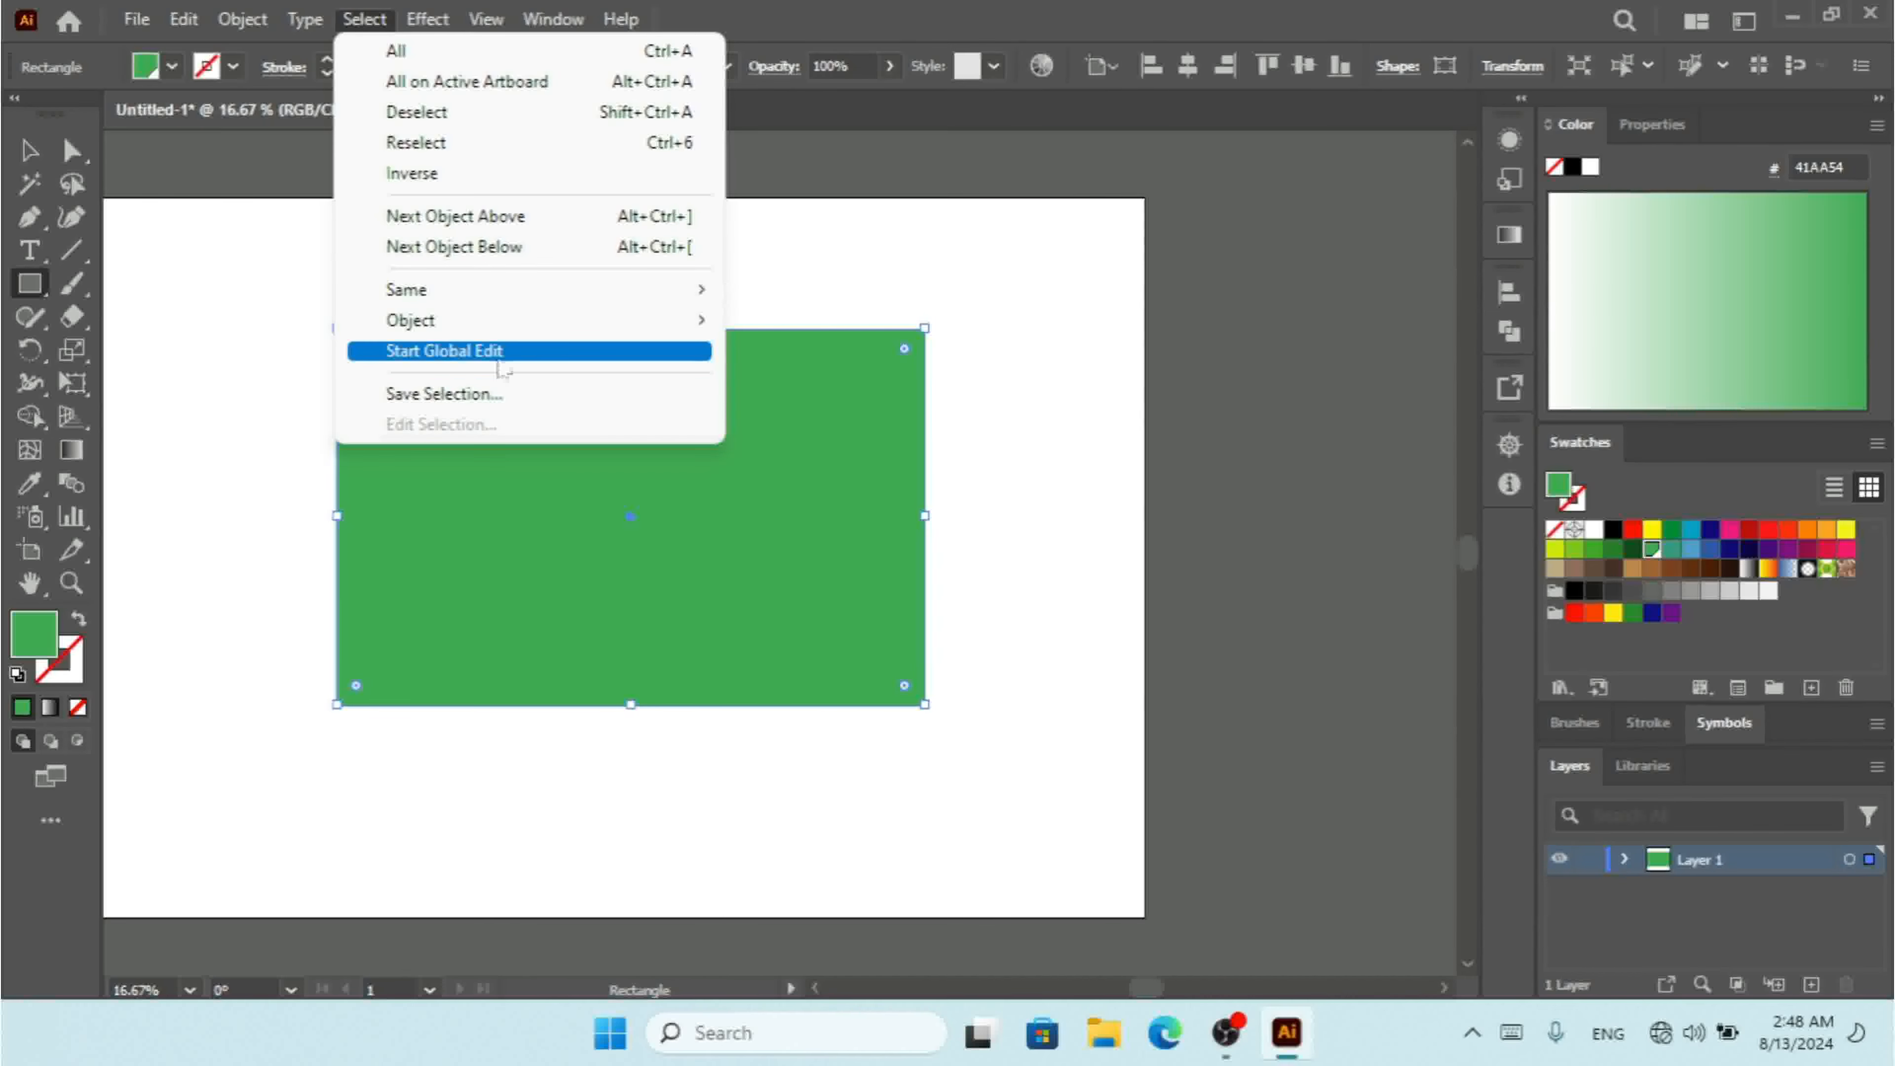
{"action": "left_click", "coordinate": [474, 358]}
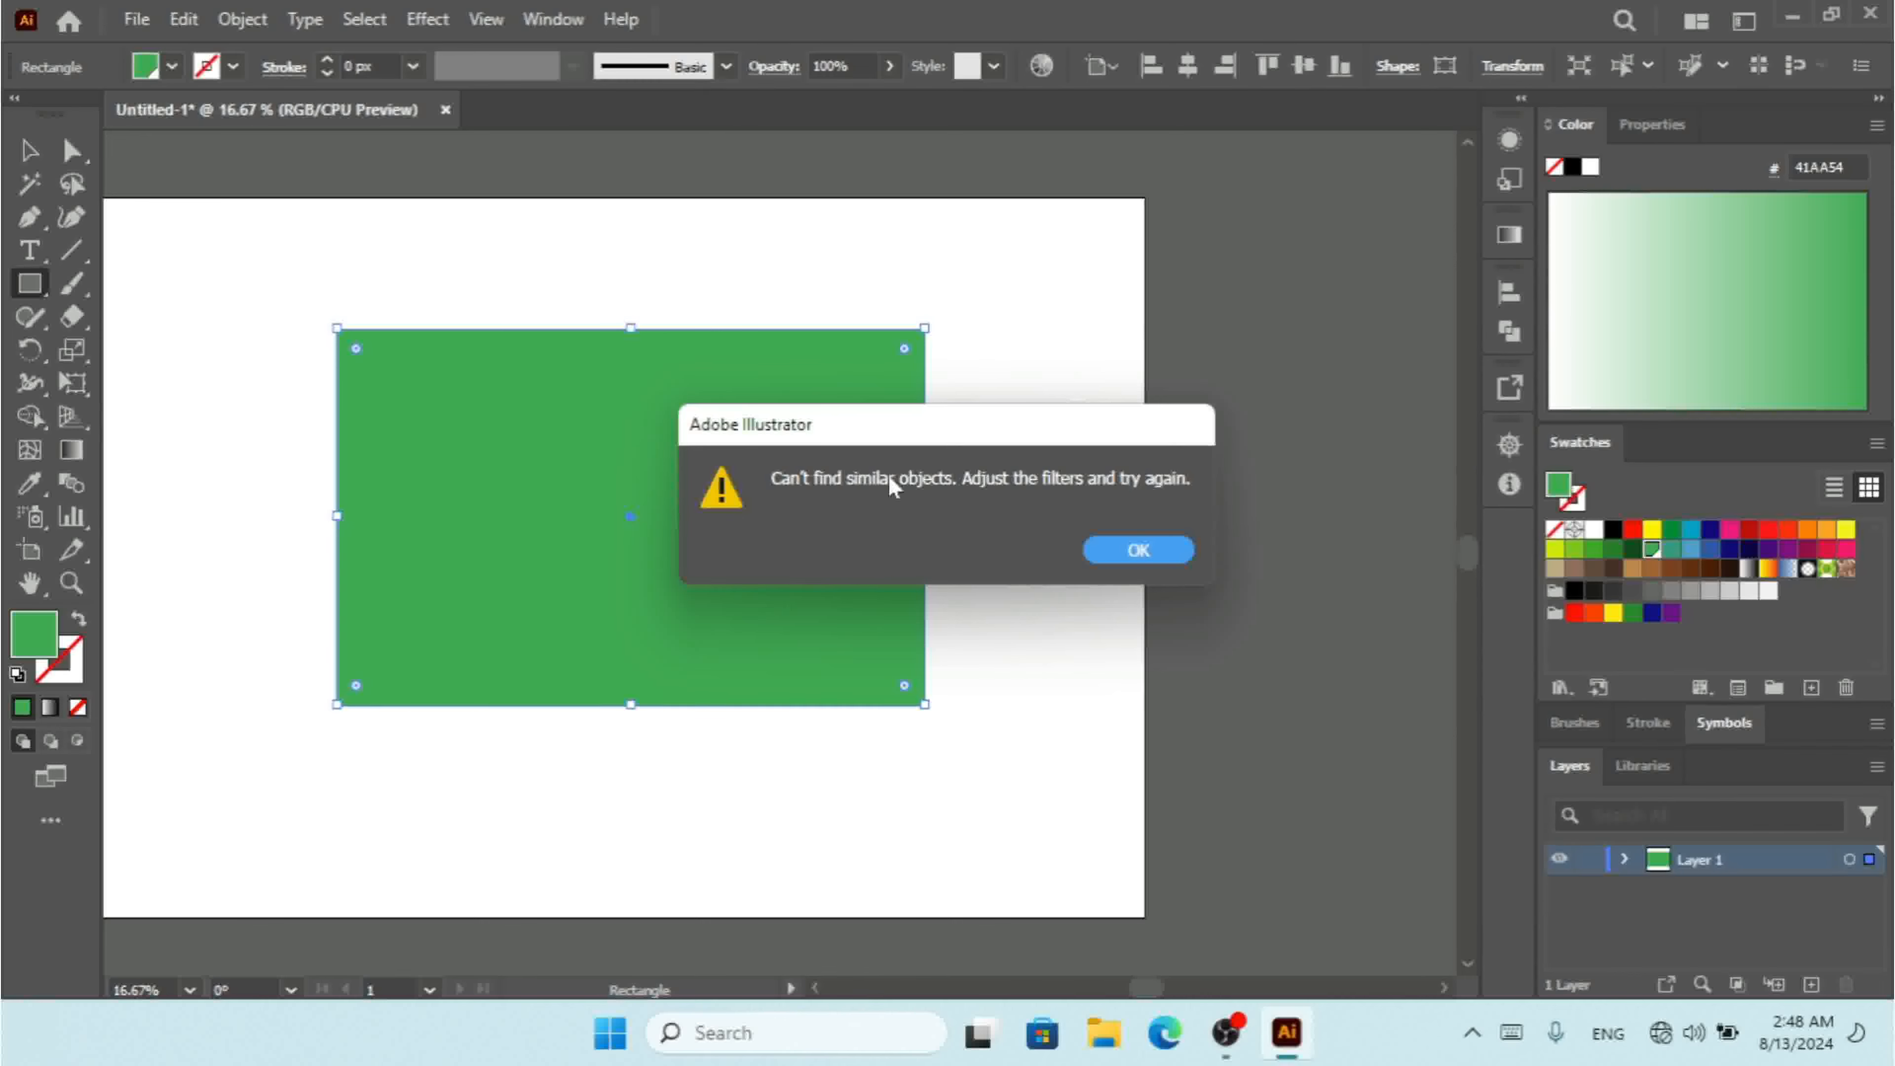
{"action": "left_click", "coordinate": [1164, 550]}
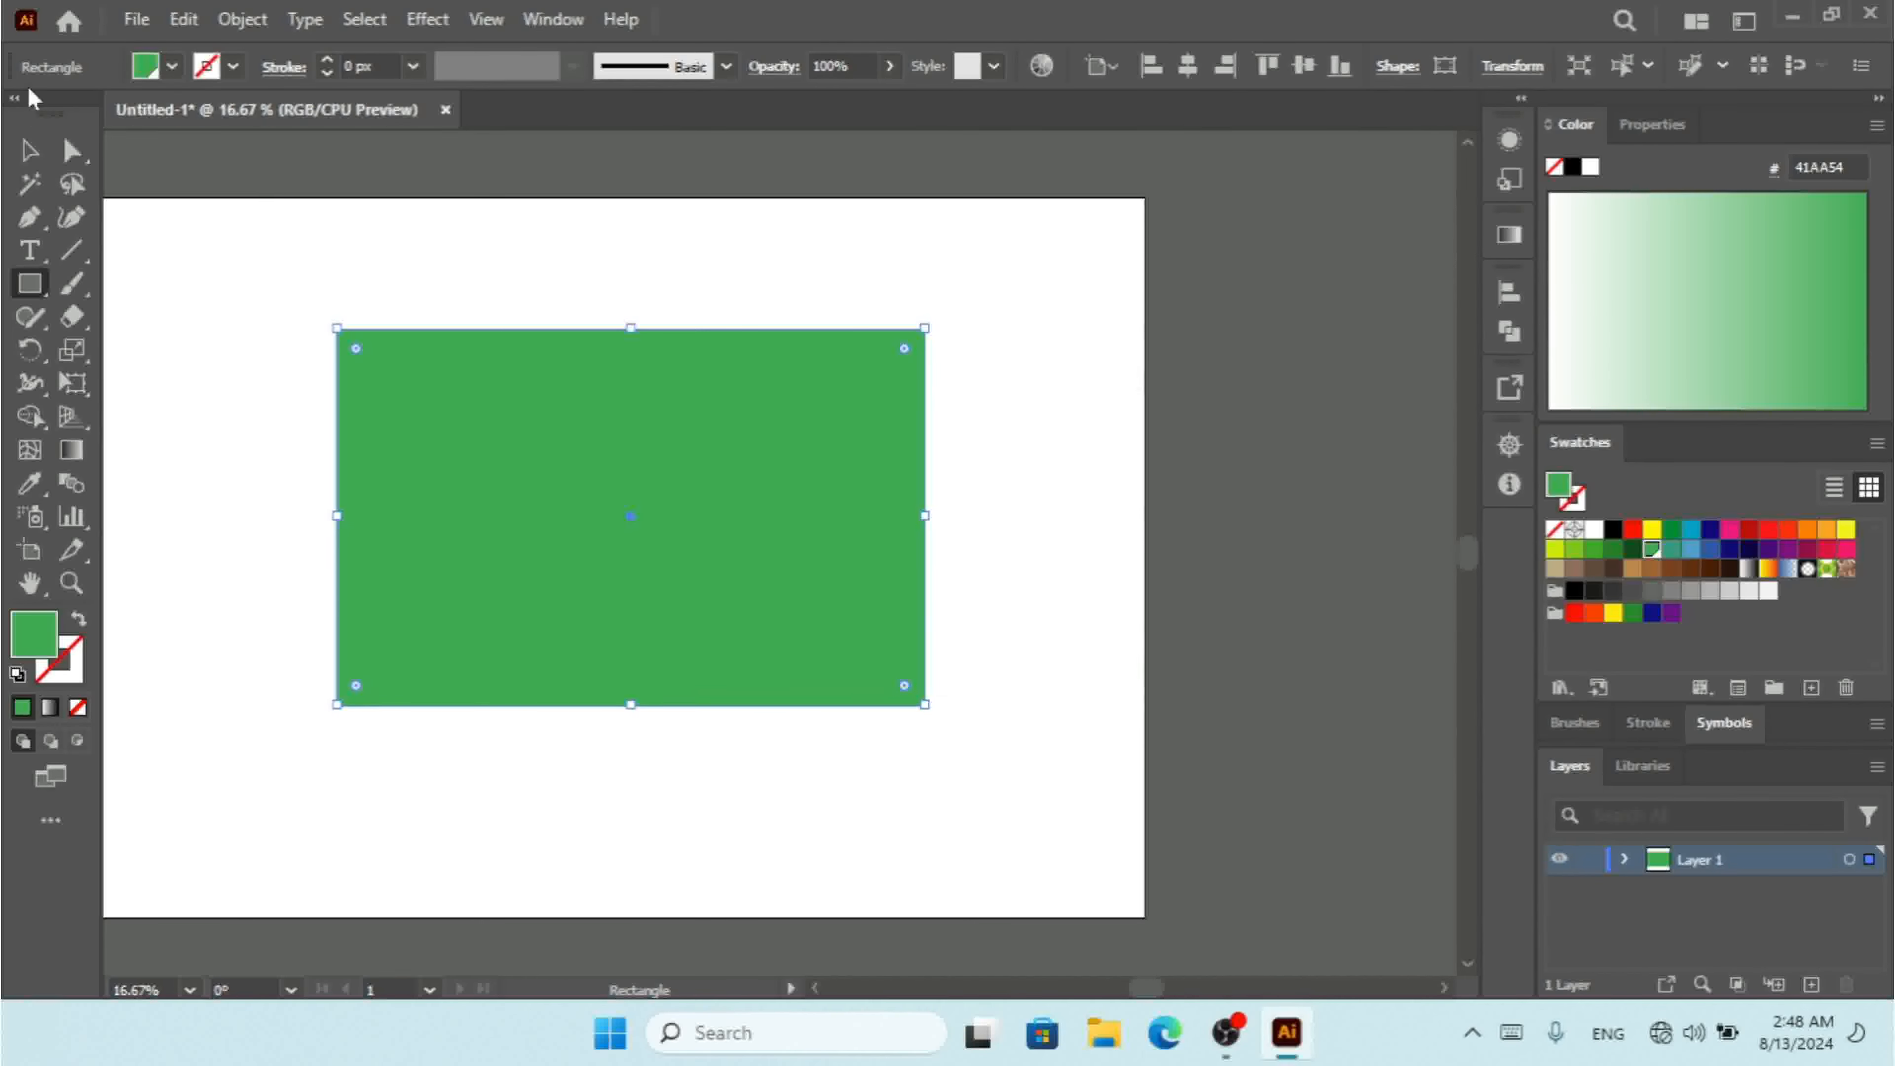
Move the green rectangle over the artboard's right edge and place a copy of it overlapping its upper-left corner
{"action": "left_click", "coordinate": [29, 150]}
{"action": "left_click", "coordinate": [233, 283]}
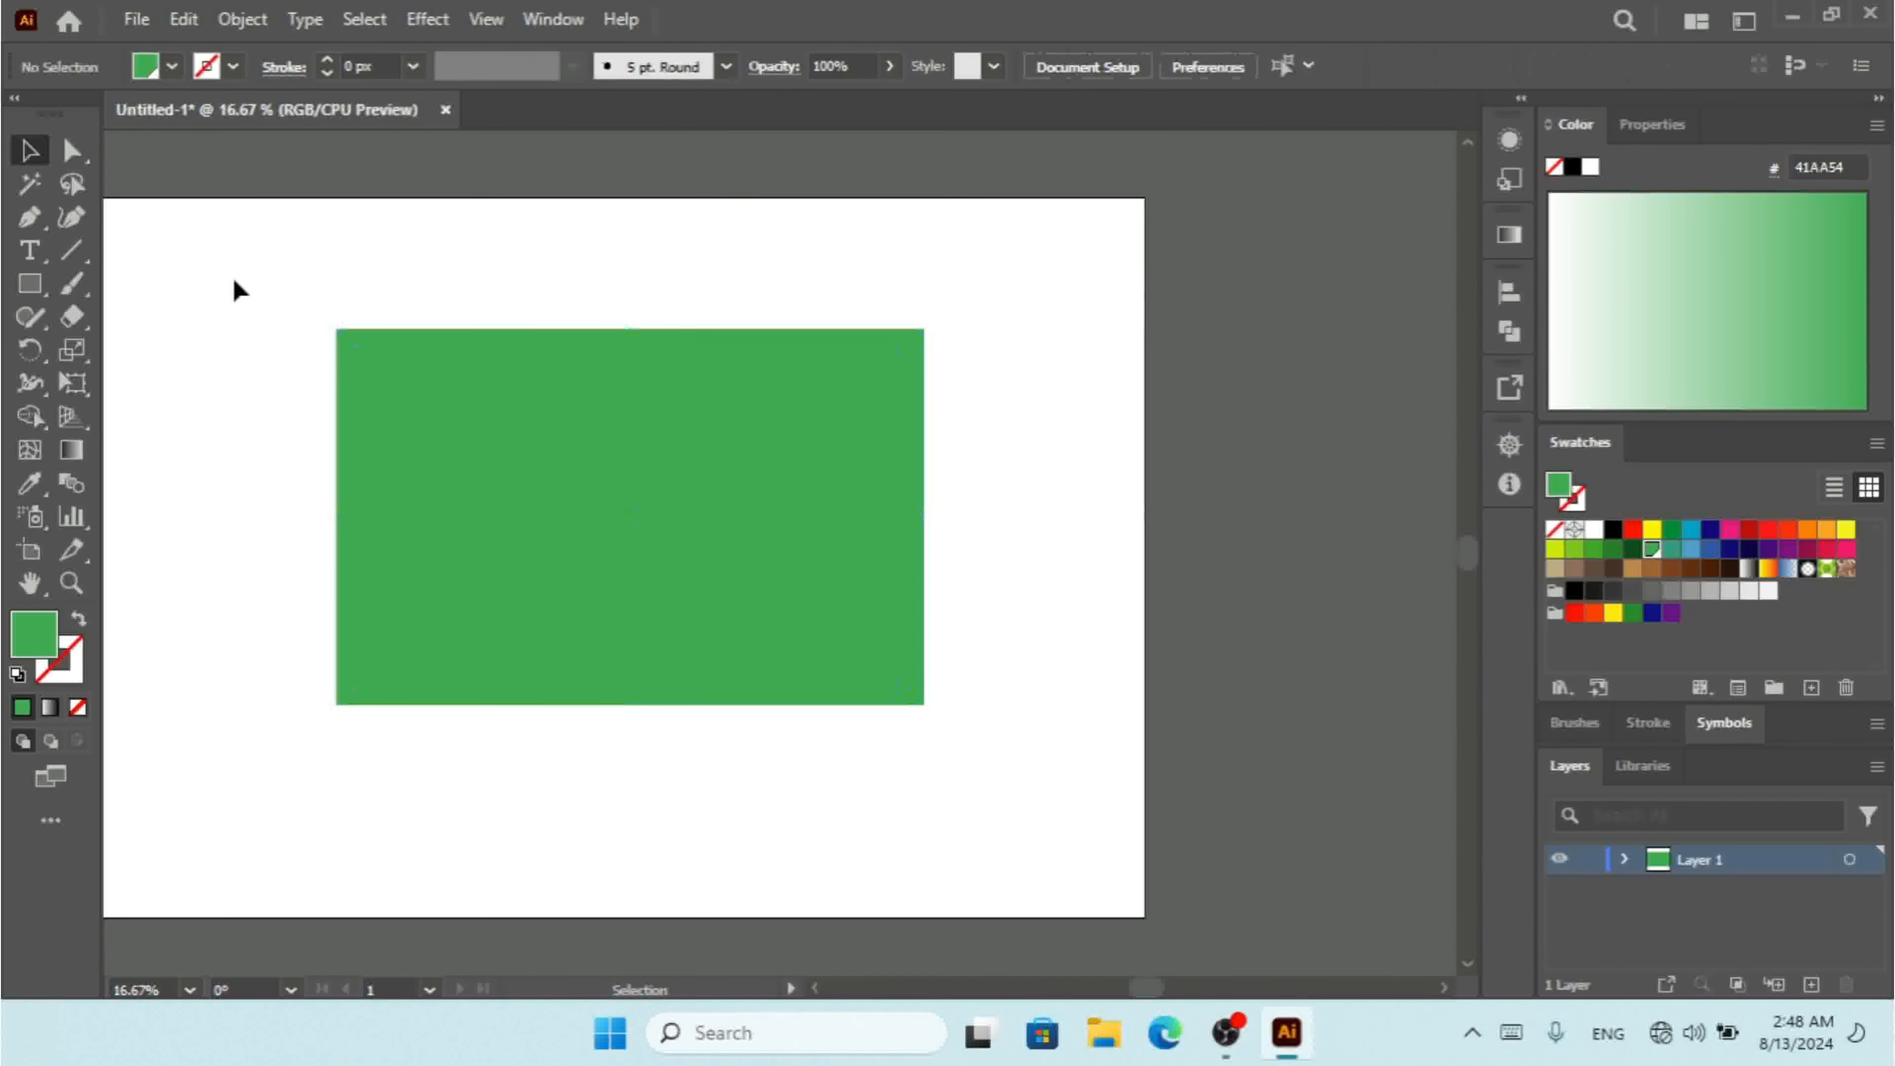
{"action": "left_click", "coordinate": [381, 22]}
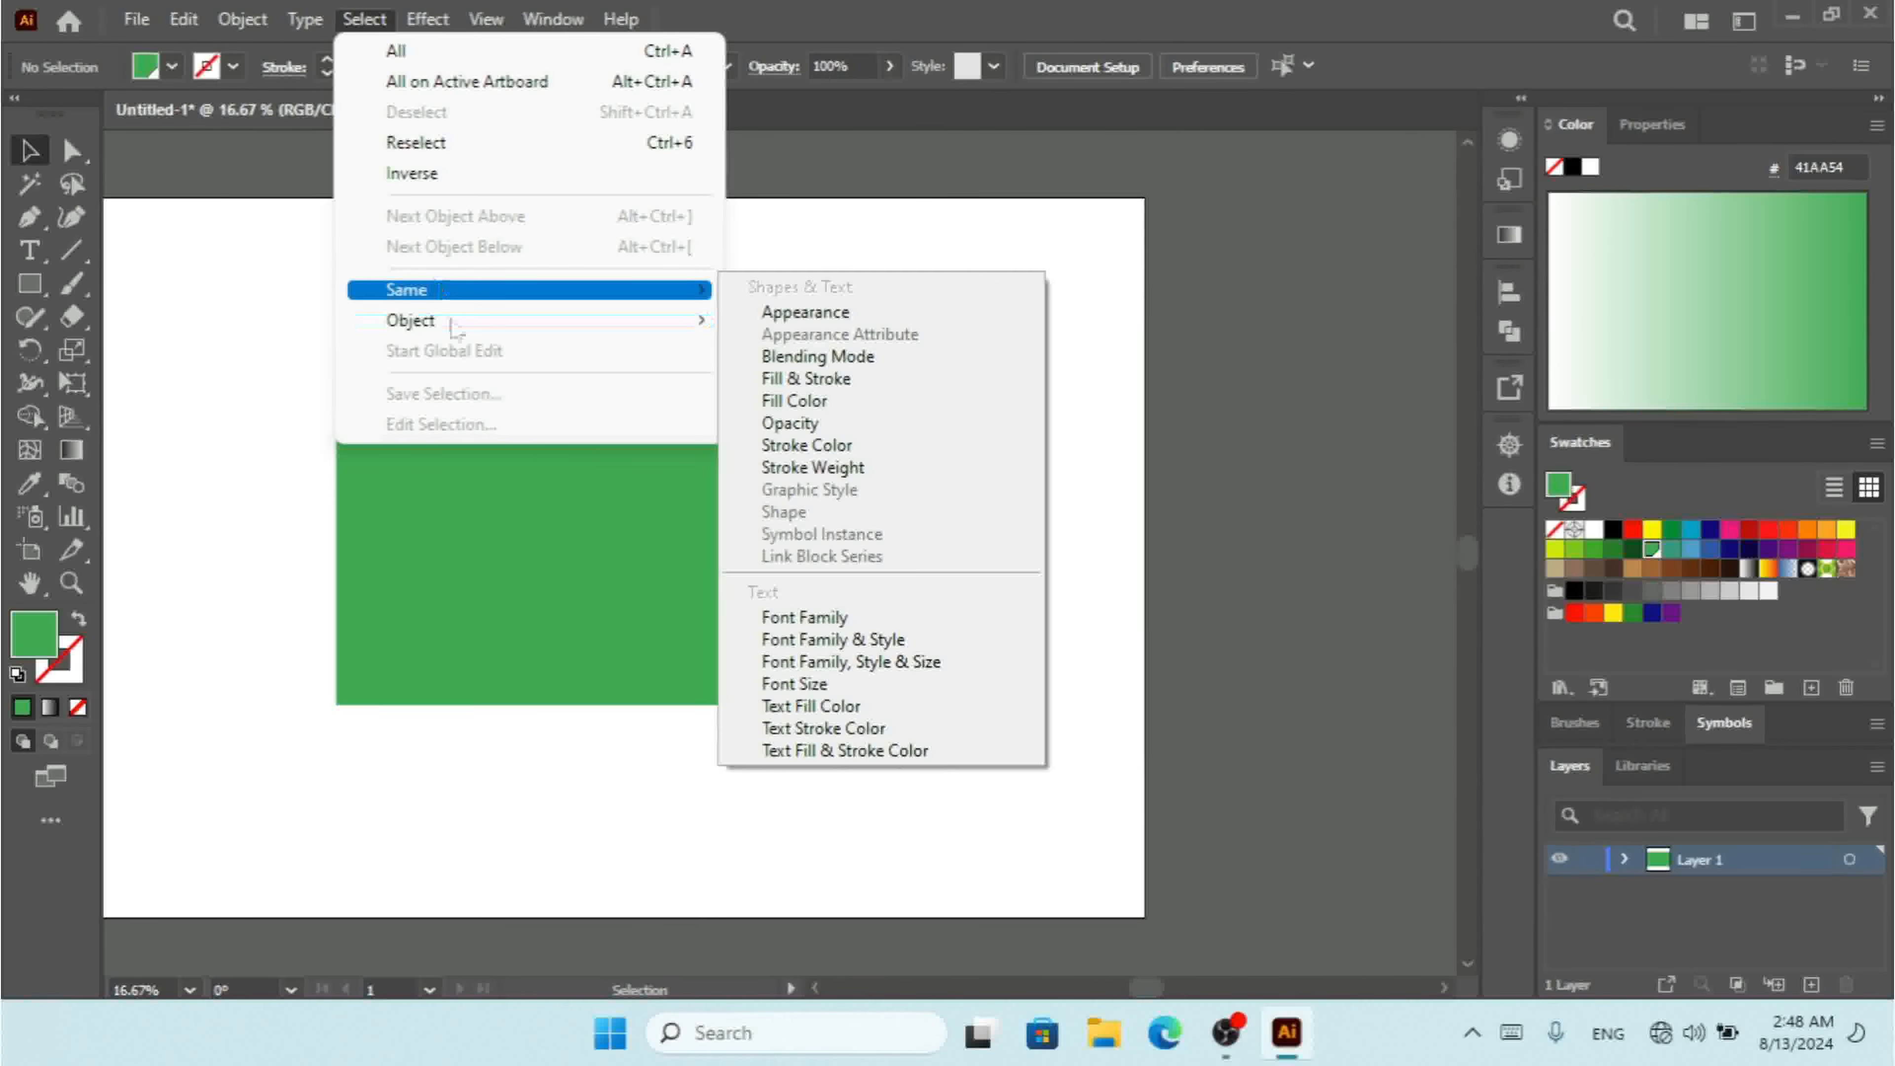
{"action": "mouse_move", "coordinate": [525, 288]}
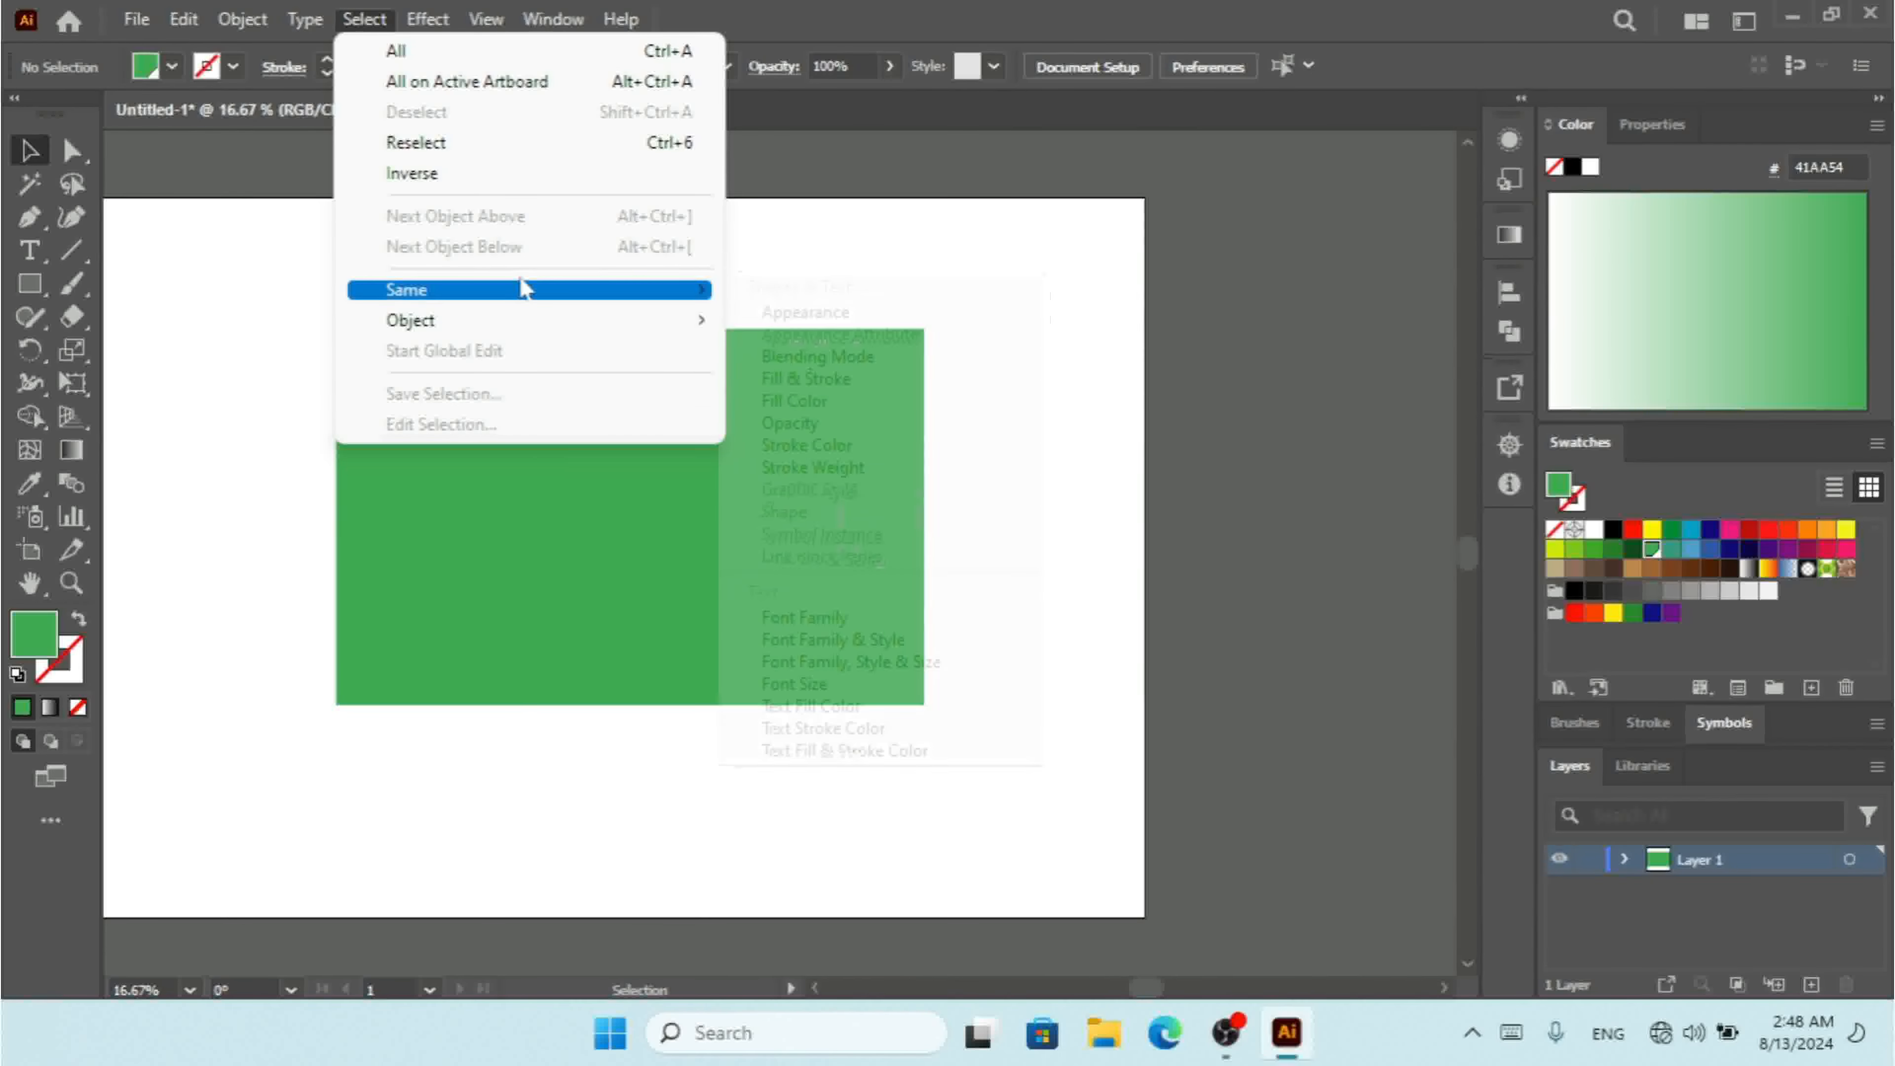
{"action": "left_click", "coordinate": [562, 558]}
{"action": "left_click_drag", "start_coordinate": [450, 545], "coordinate": [791, 555]}
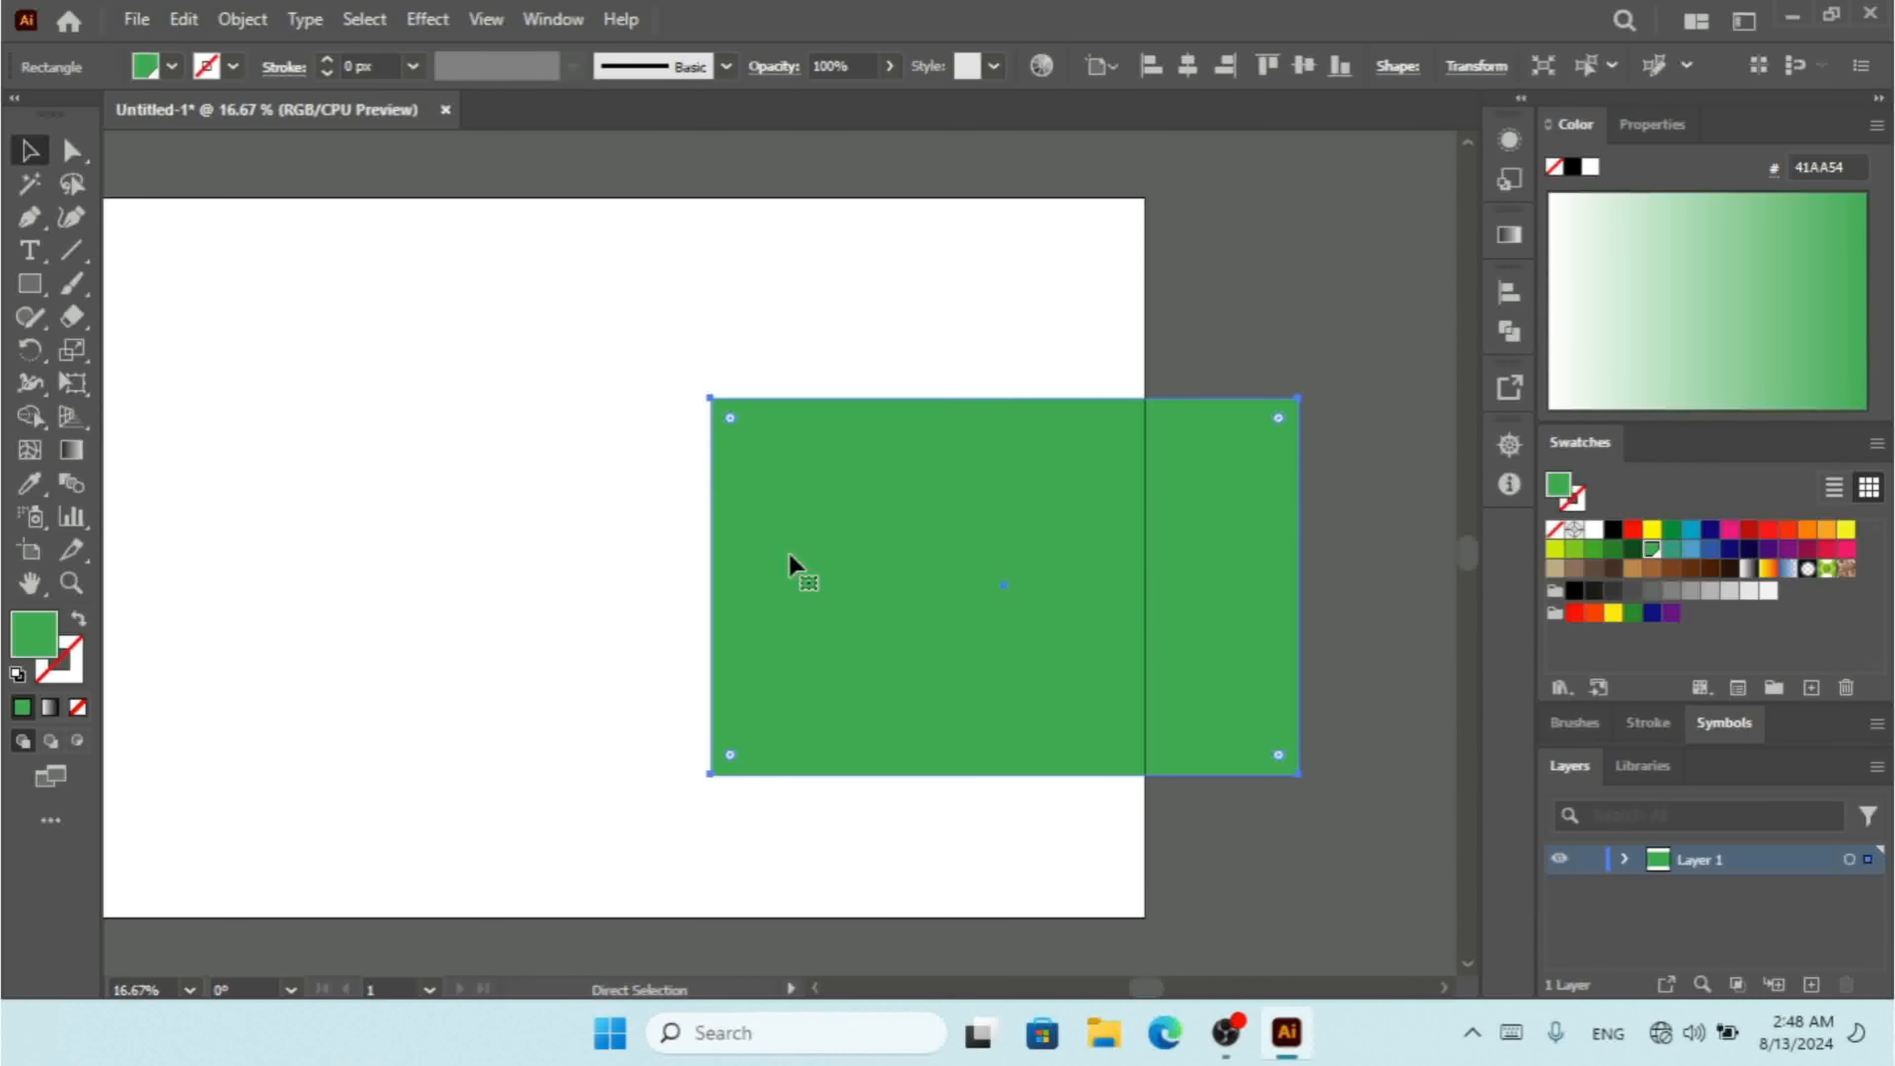
{"action": "key", "text": "ctrl+c"}
{"action": "key", "text": "ctrl+v"}
{"action": "left_click_drag", "start_coordinate": [841, 466], "coordinate": [529, 358]}
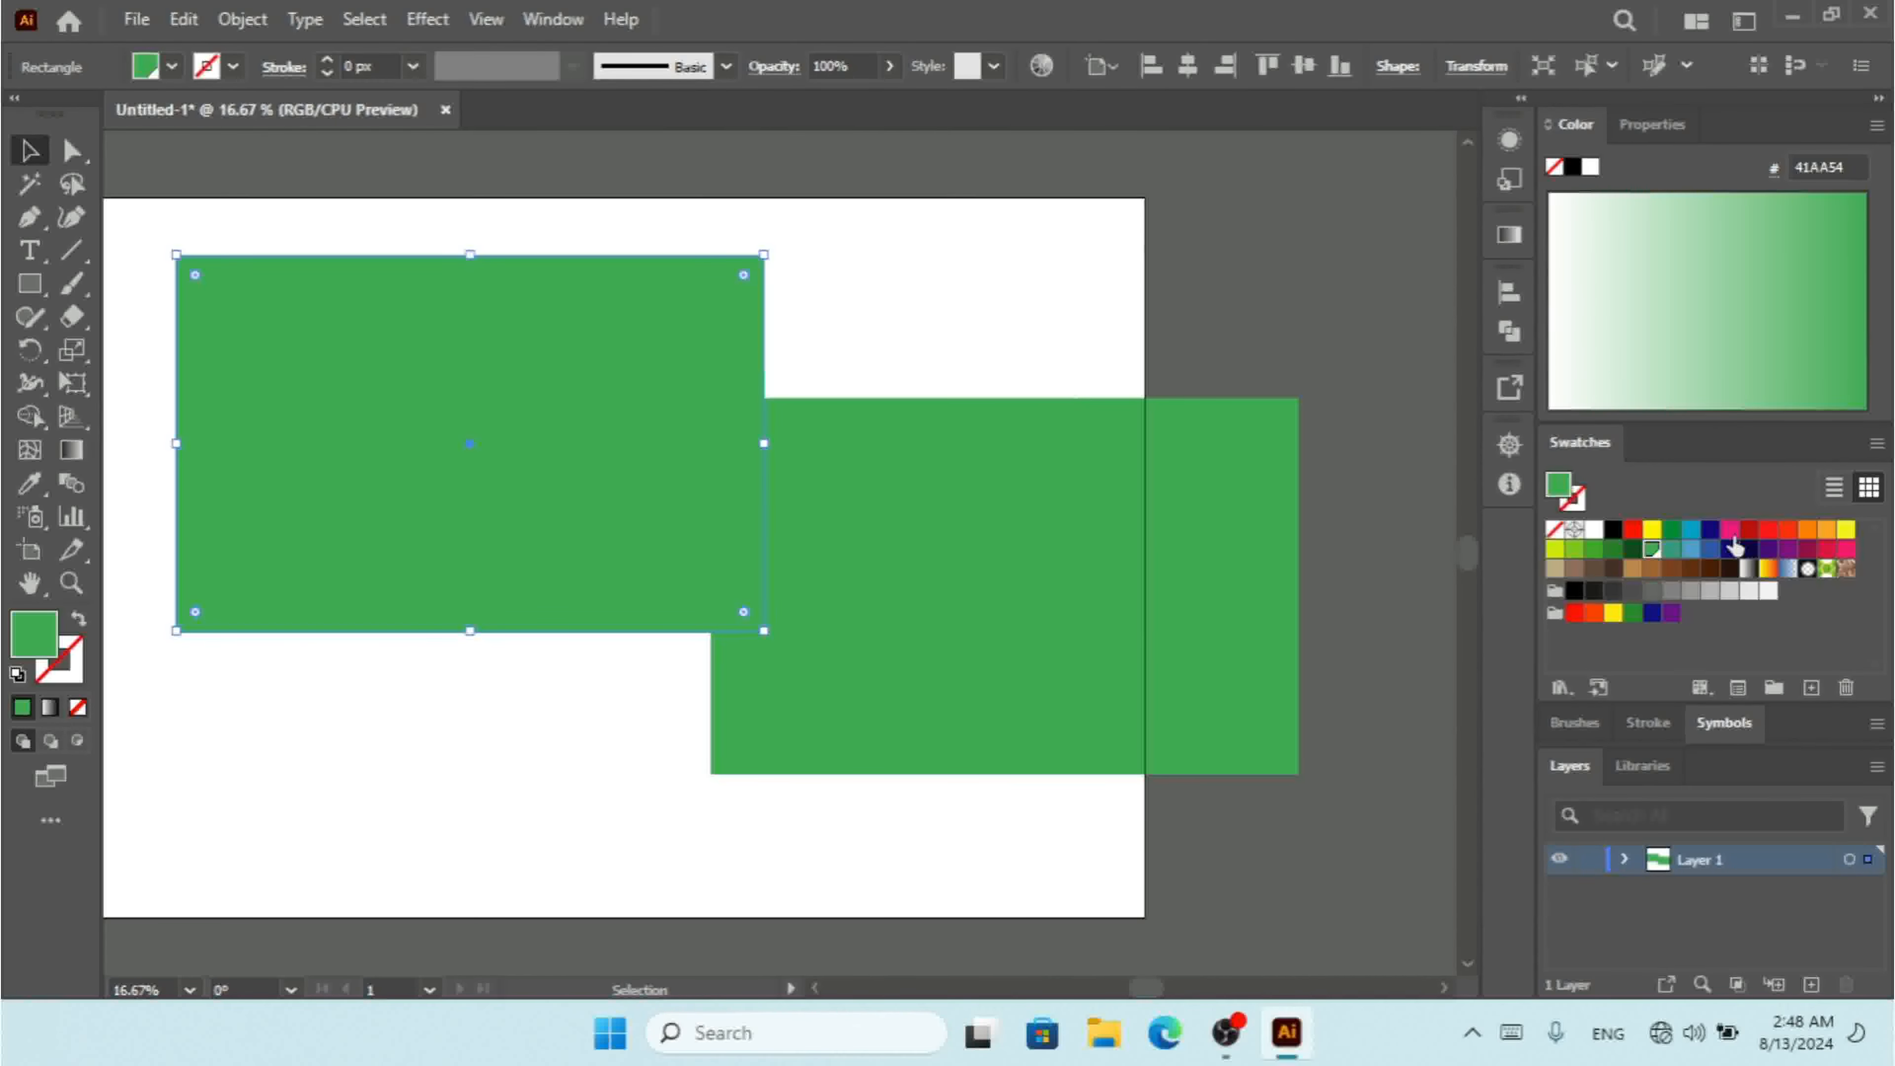
Fill the copied rectangle with the CMYK Magenta swatch and set that swatch to Global
{"action": "left_click", "coordinate": [1729, 529]}
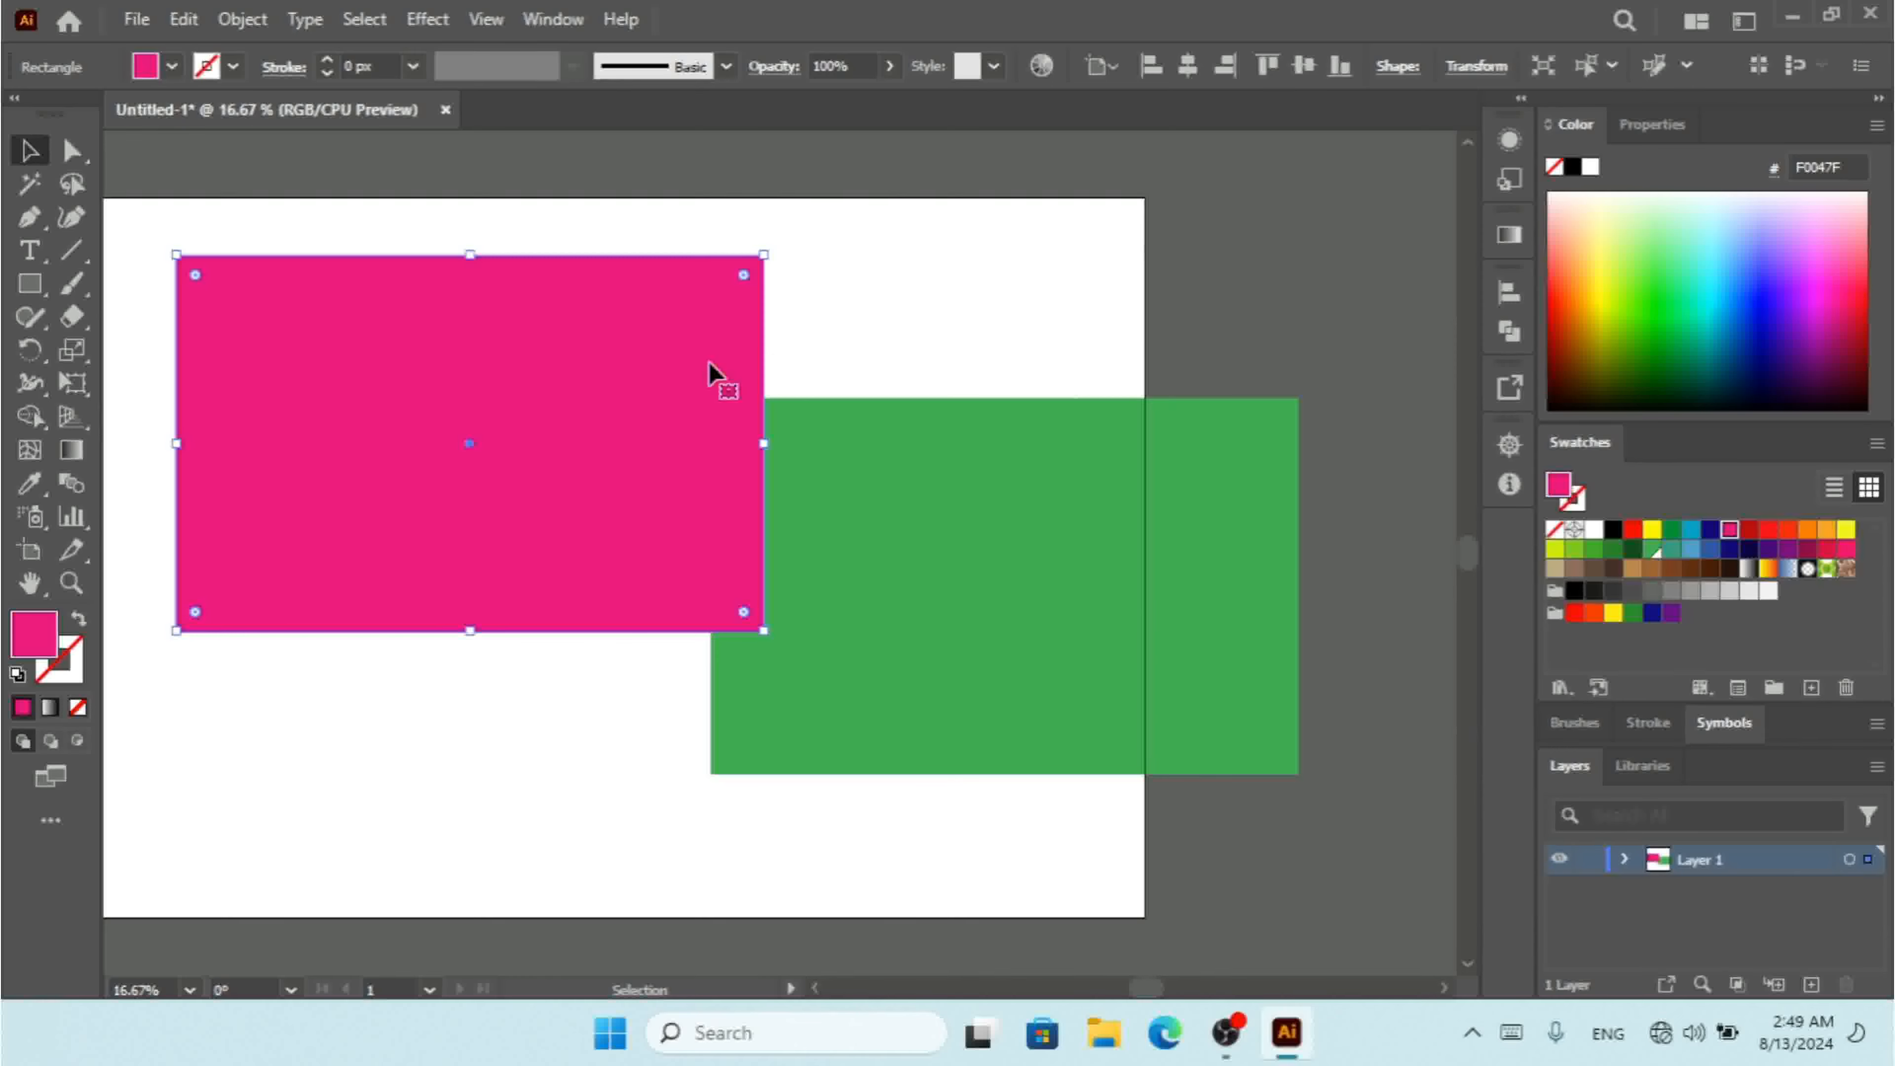
{"action": "double_click", "coordinate": [1731, 531]}
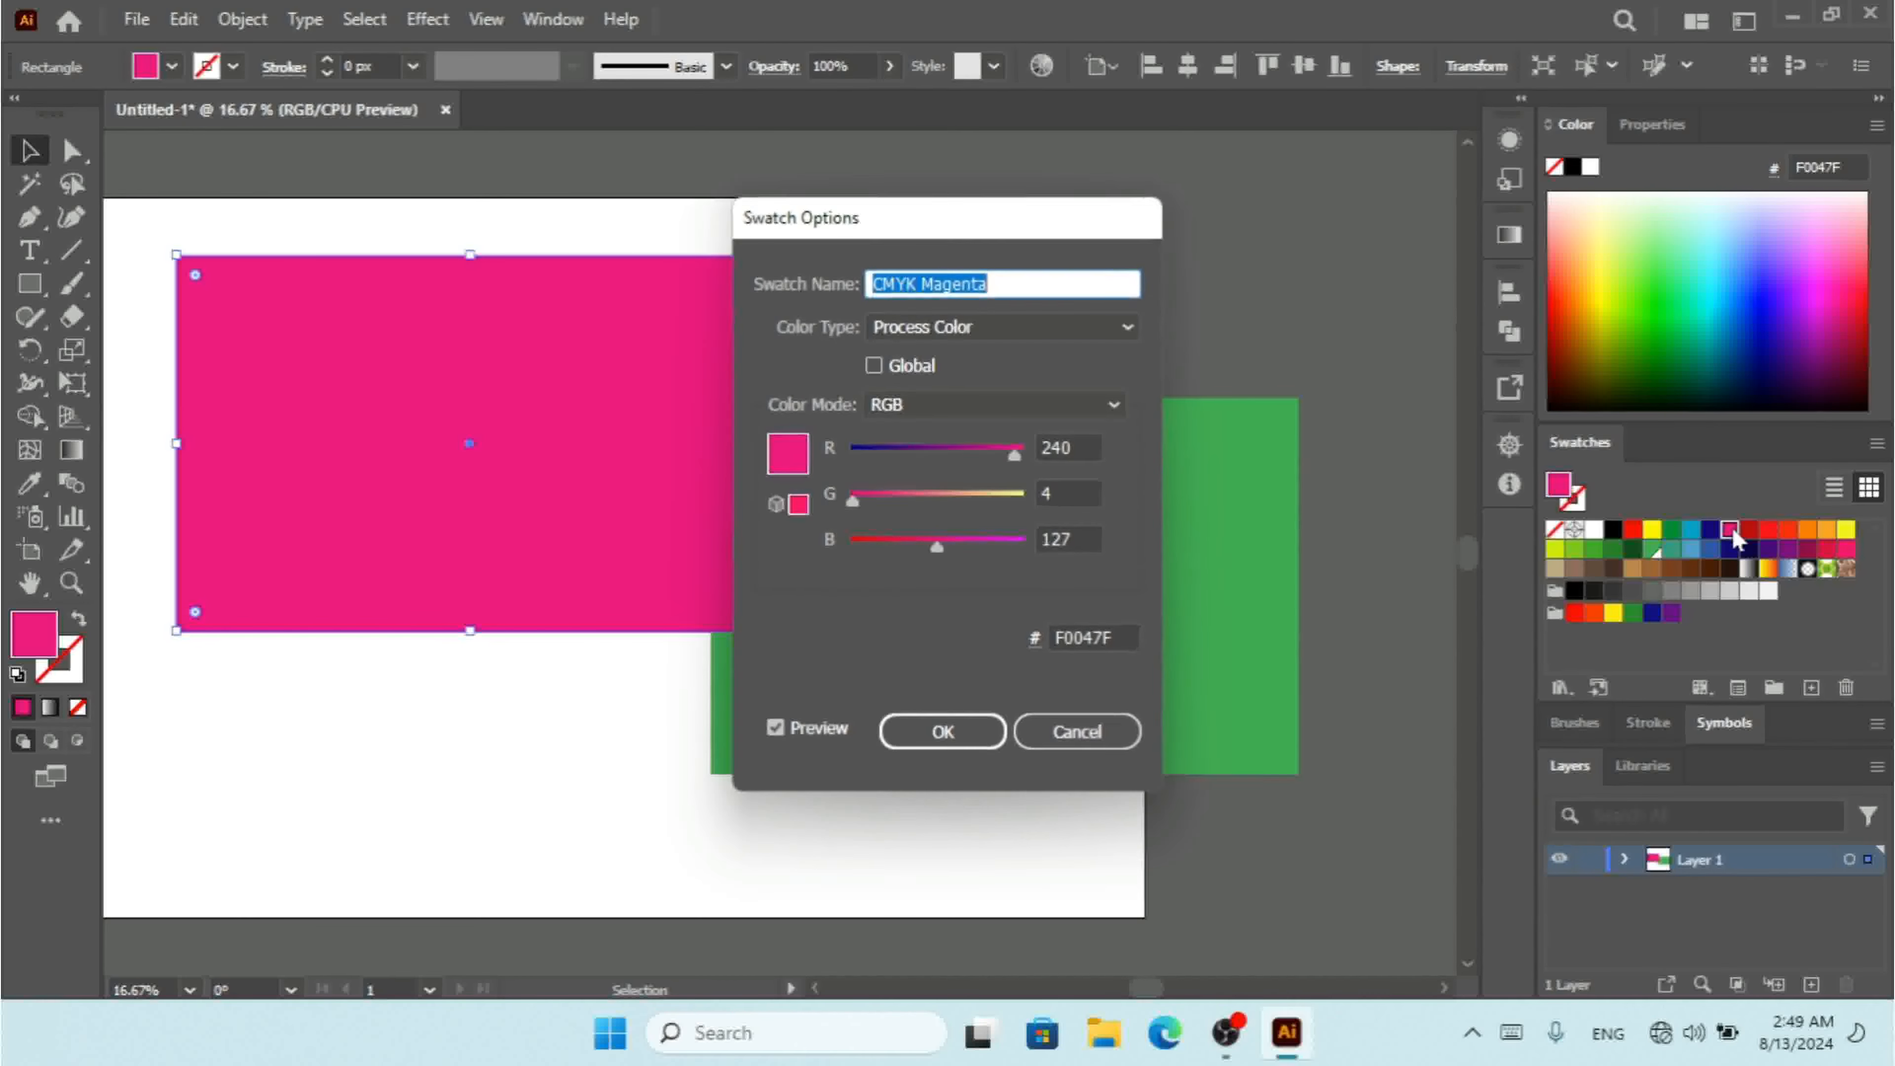
{"action": "left_click", "coordinate": [873, 366]}
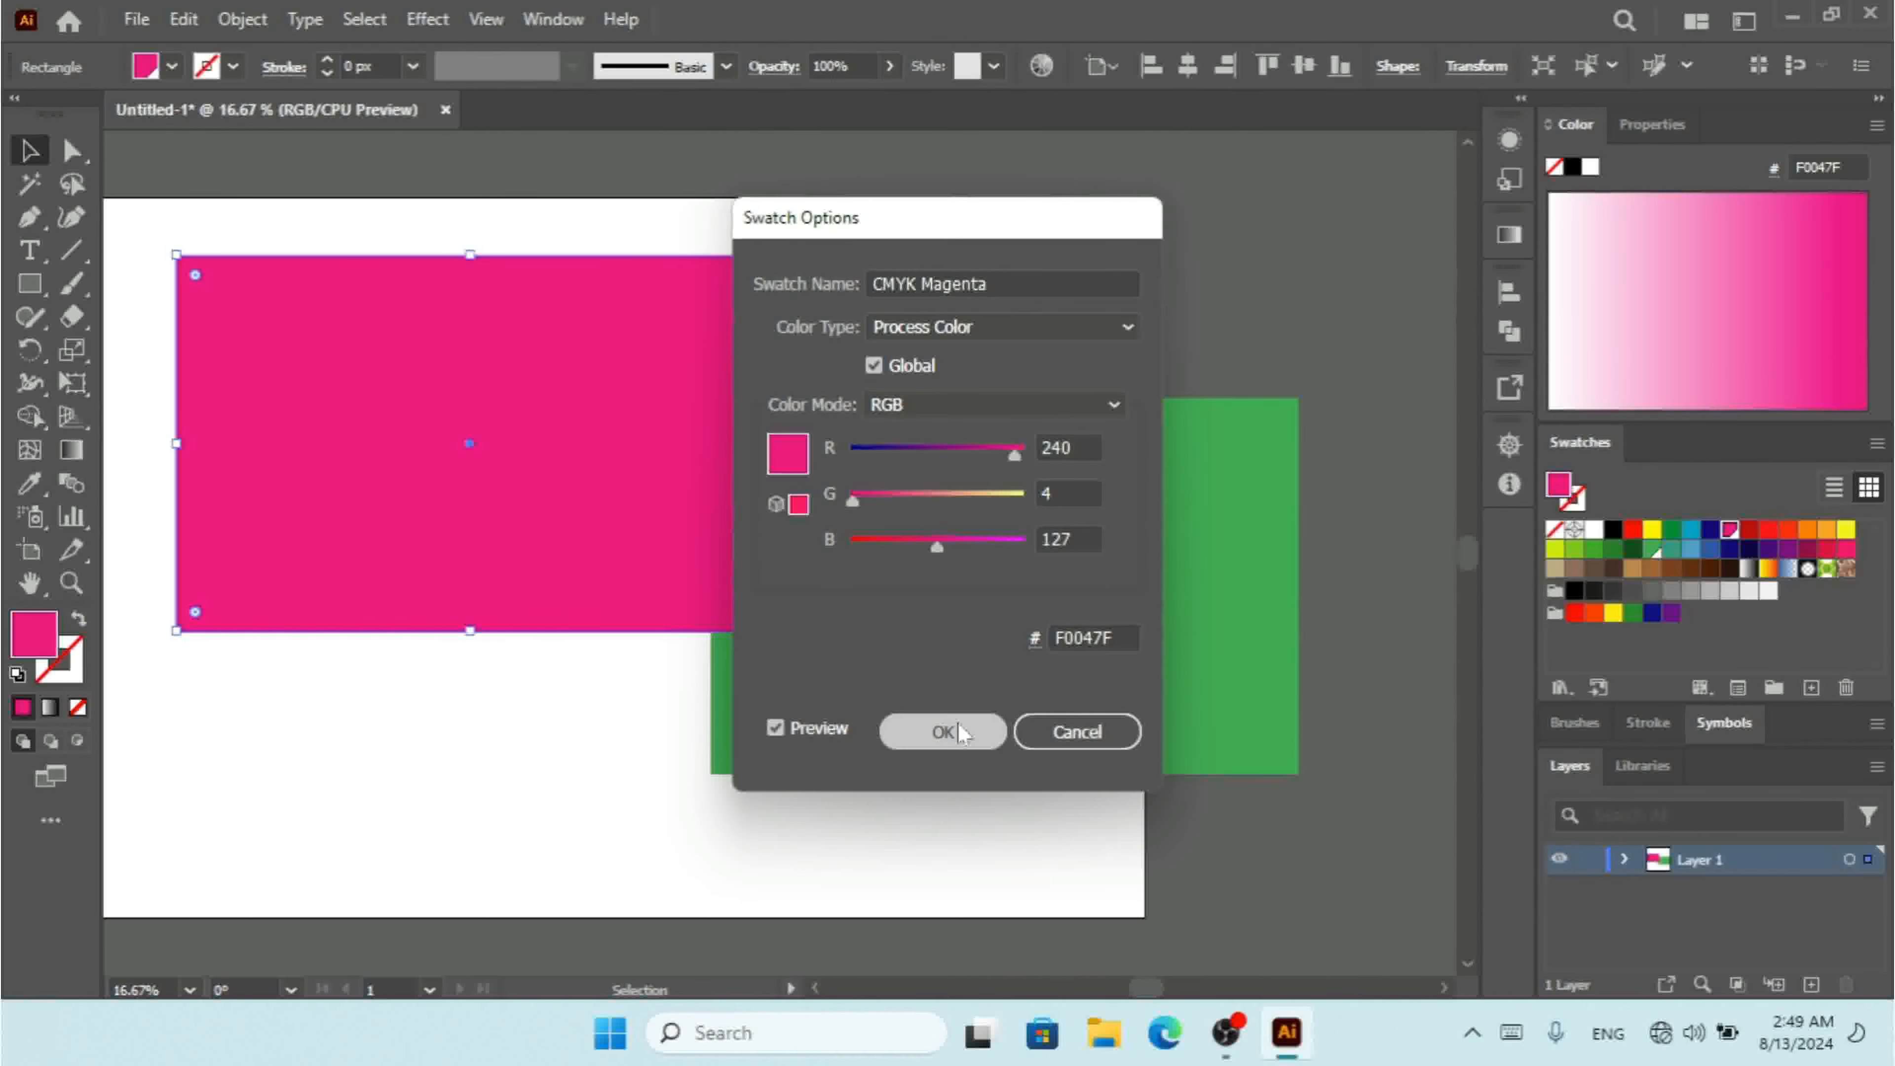
{"action": "left_click", "coordinate": [943, 731]}
{"action": "left_click", "coordinate": [348, 24]}
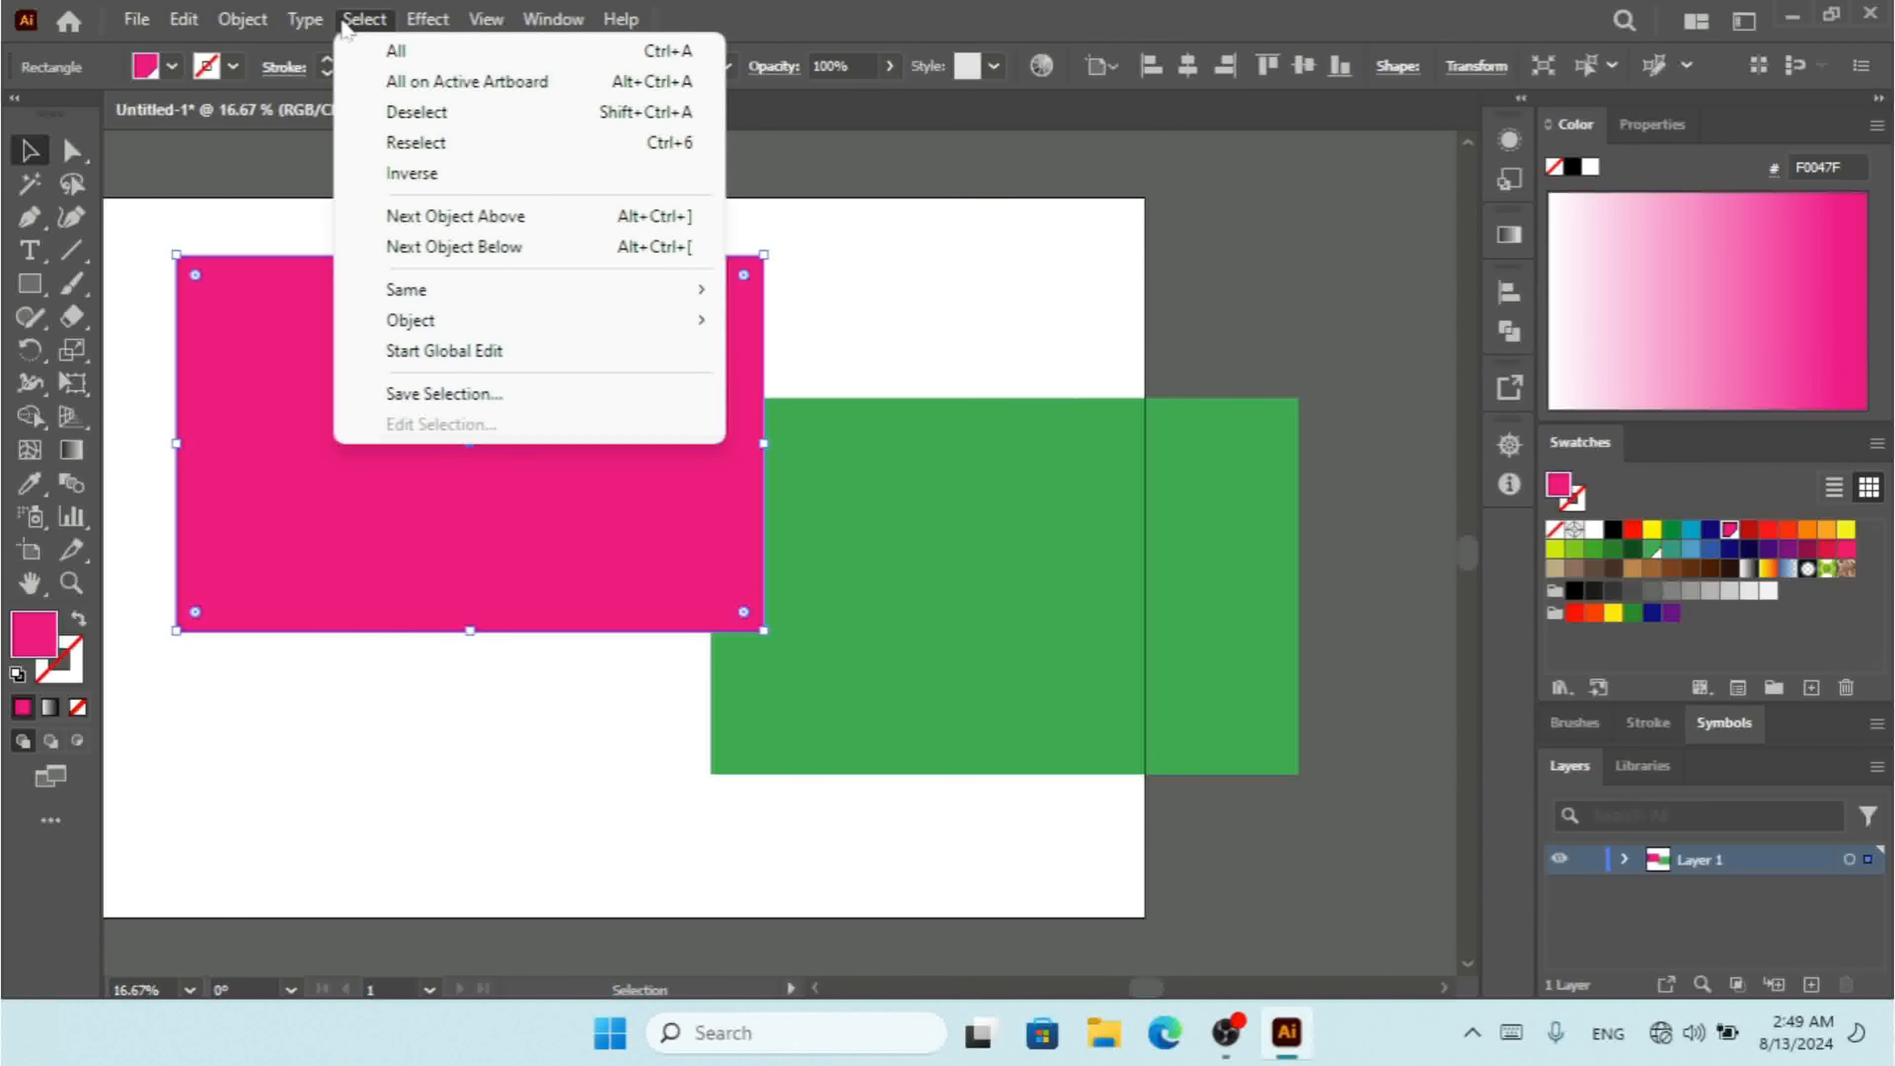
{"action": "left_click", "coordinate": [525, 351]}
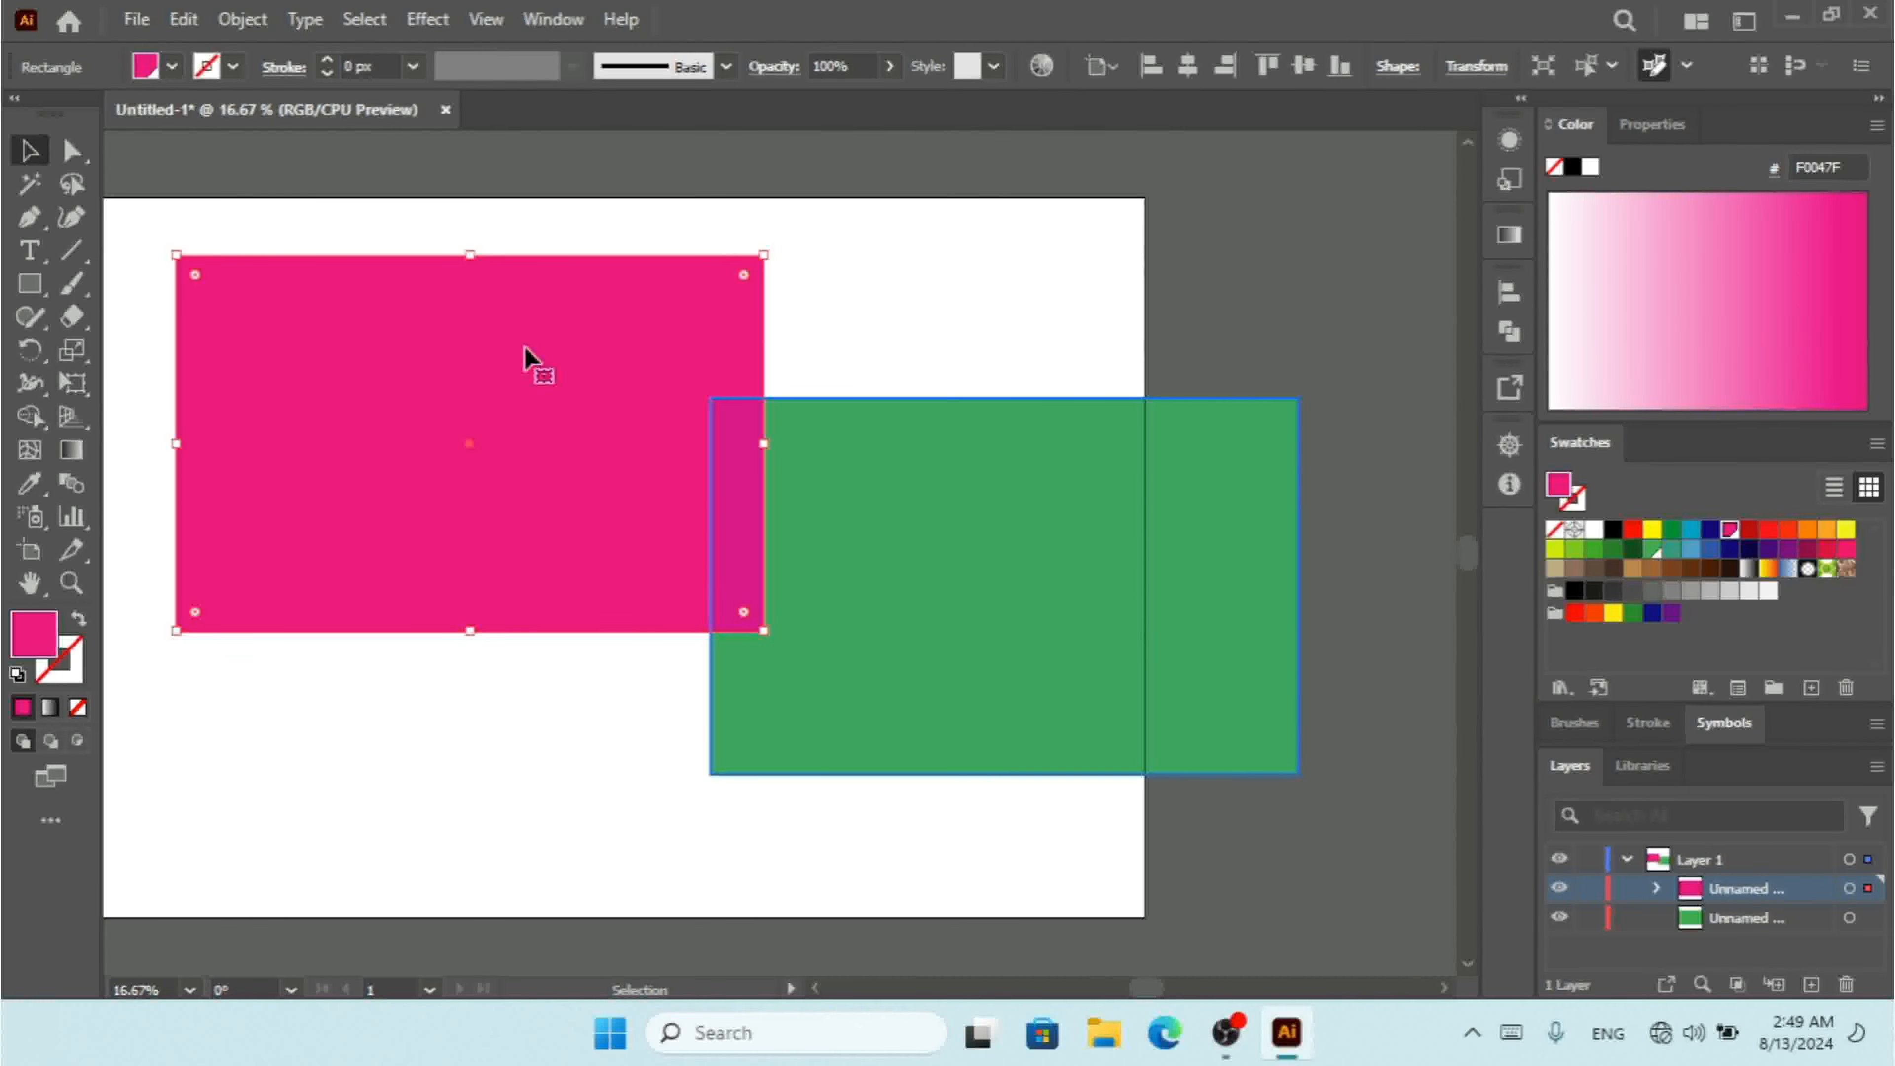
{"action": "left_click", "coordinate": [872, 252]}
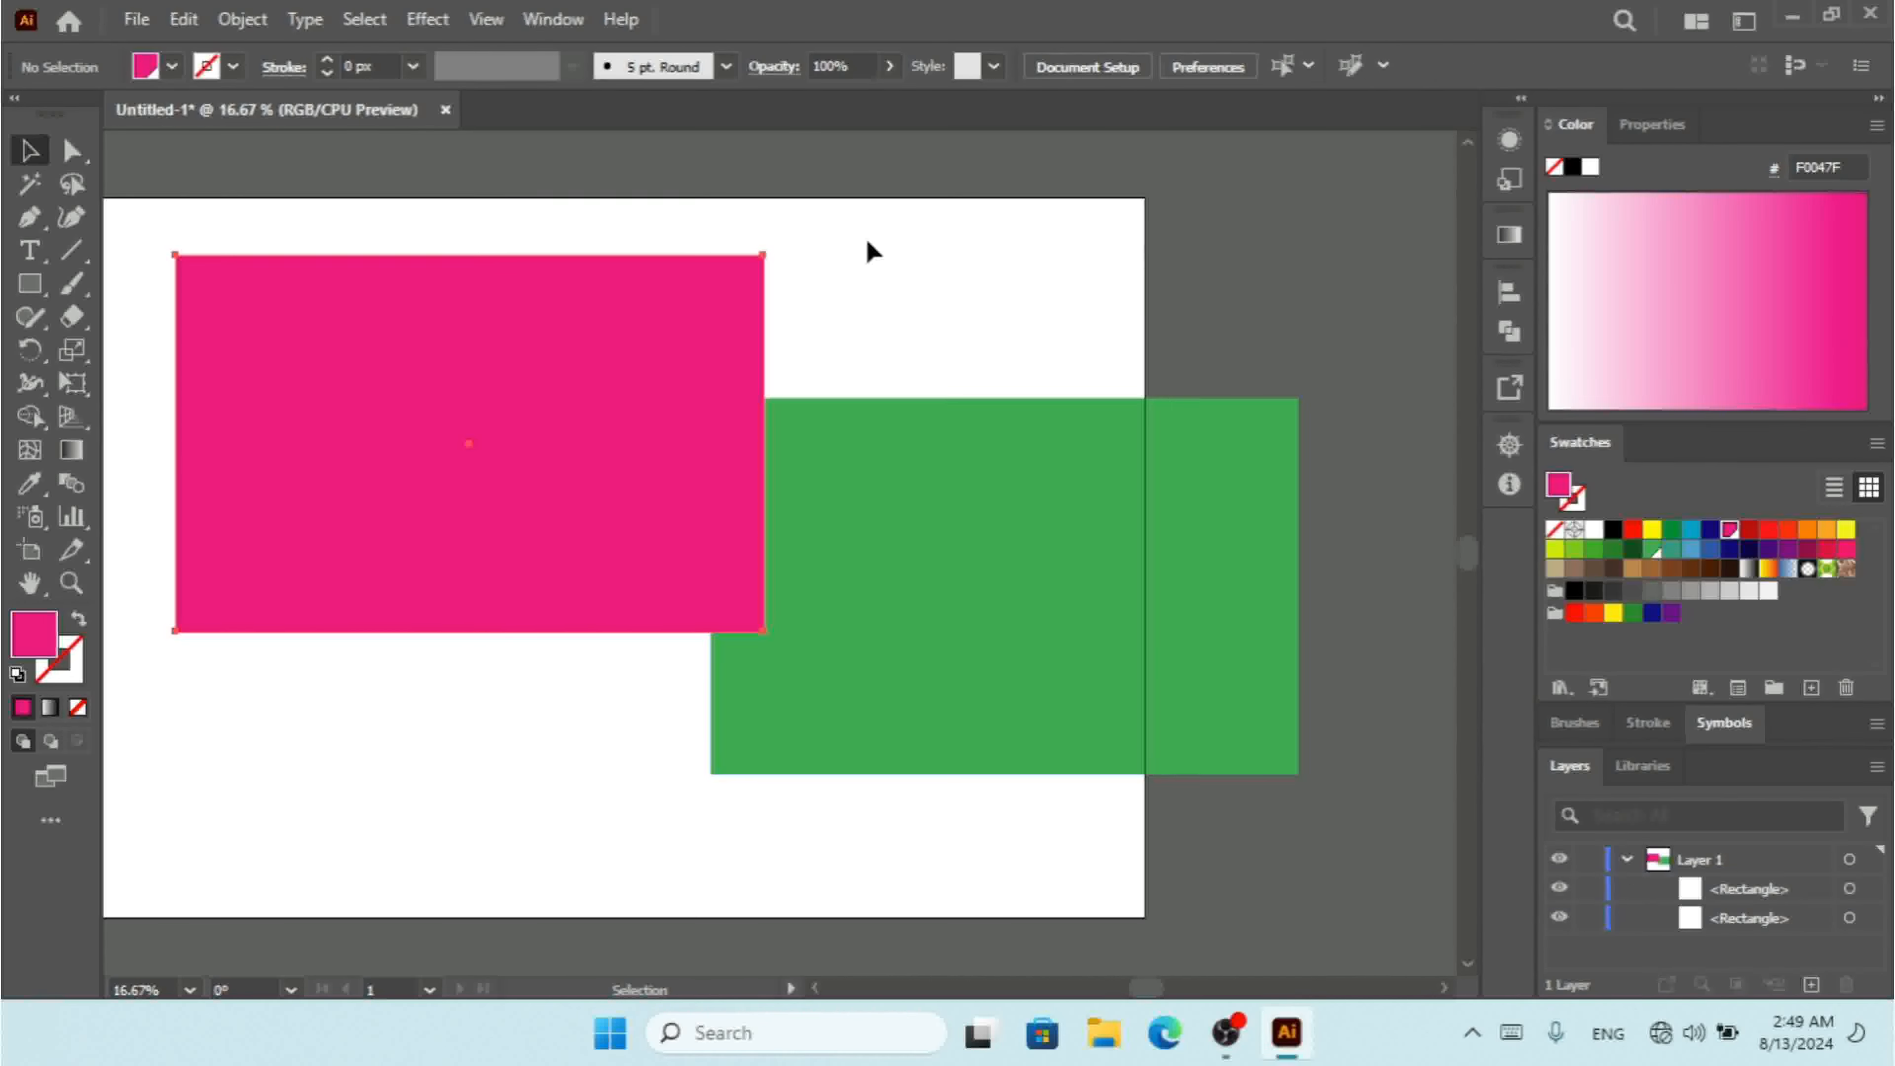
Recolour both rectangles in lighter pinks through a Global Edit on the magenta rectangle, giving that one F33E9C, and stop the Global Edit
{"action": "left_click", "coordinate": [382, 314]}
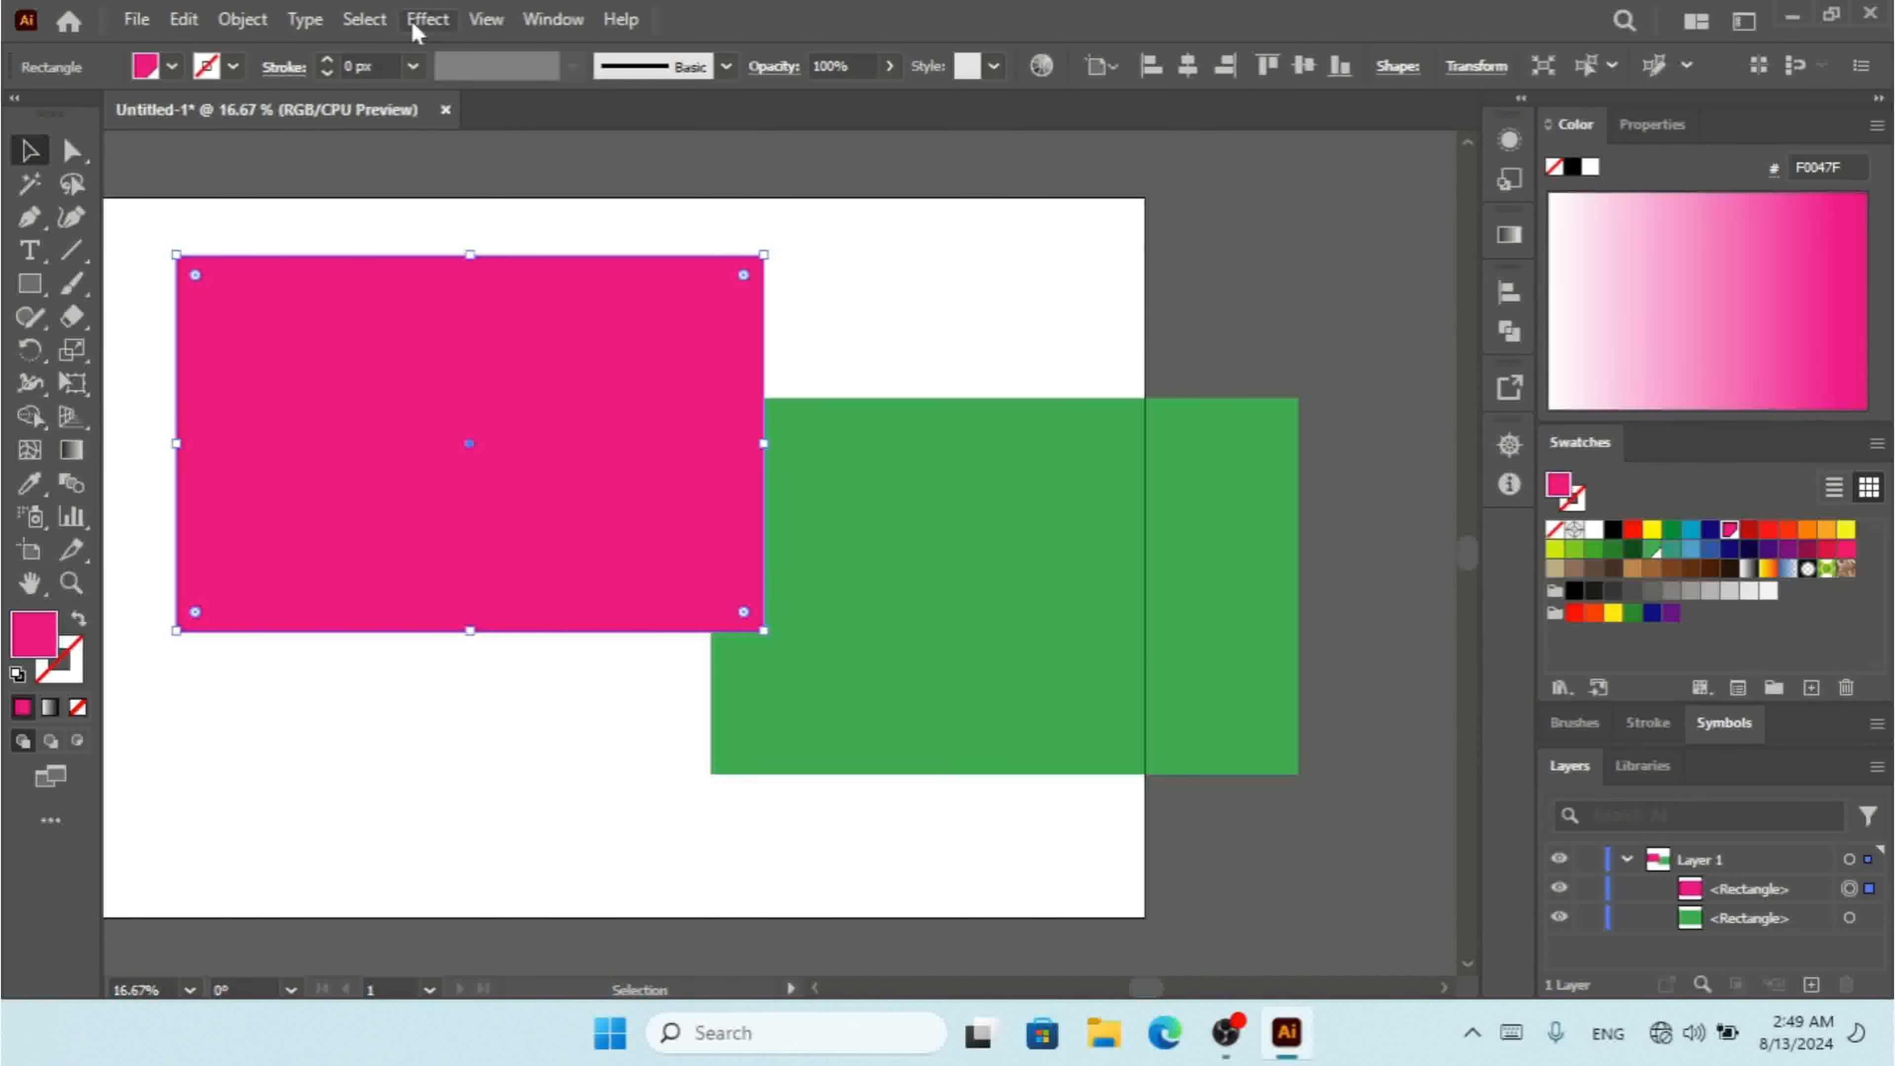
{"action": "left_click", "coordinate": [371, 22]}
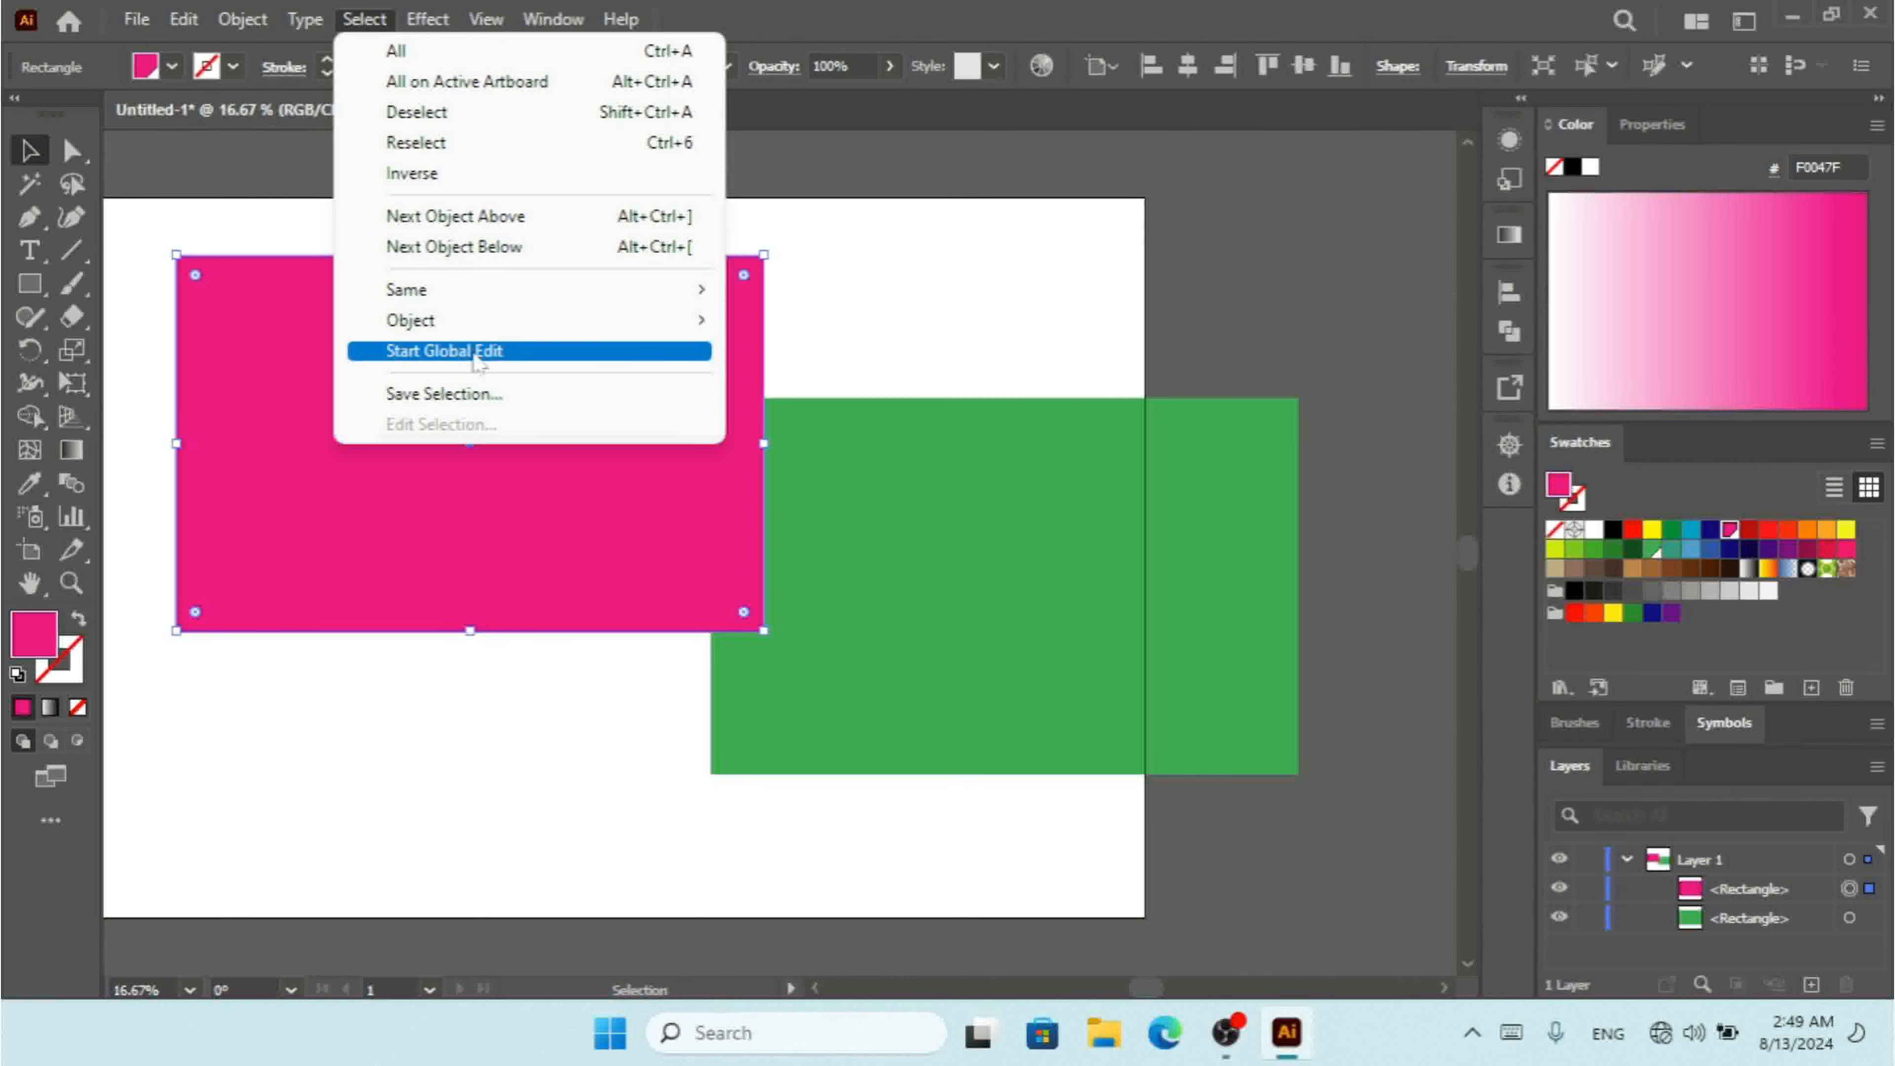
{"action": "left_click", "coordinate": [477, 353]}
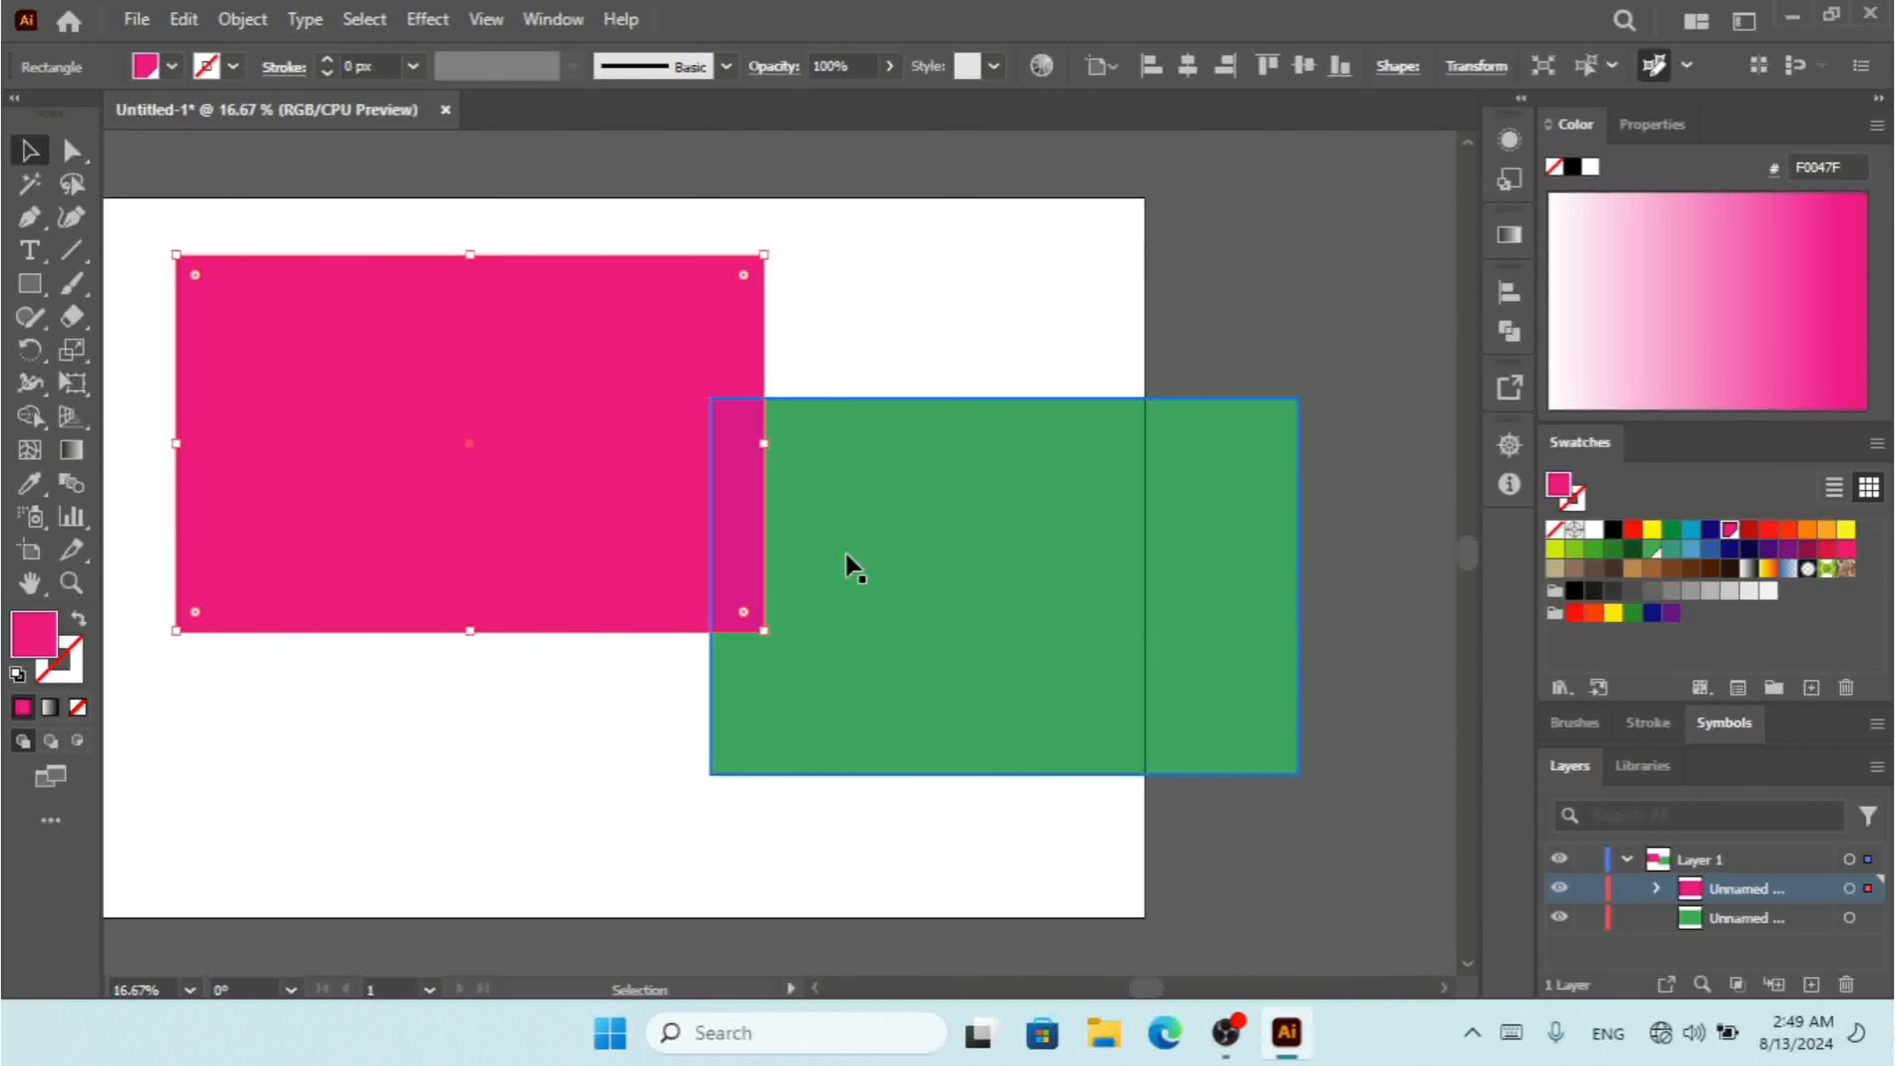
{"action": "left_click", "coordinate": [365, 19]}
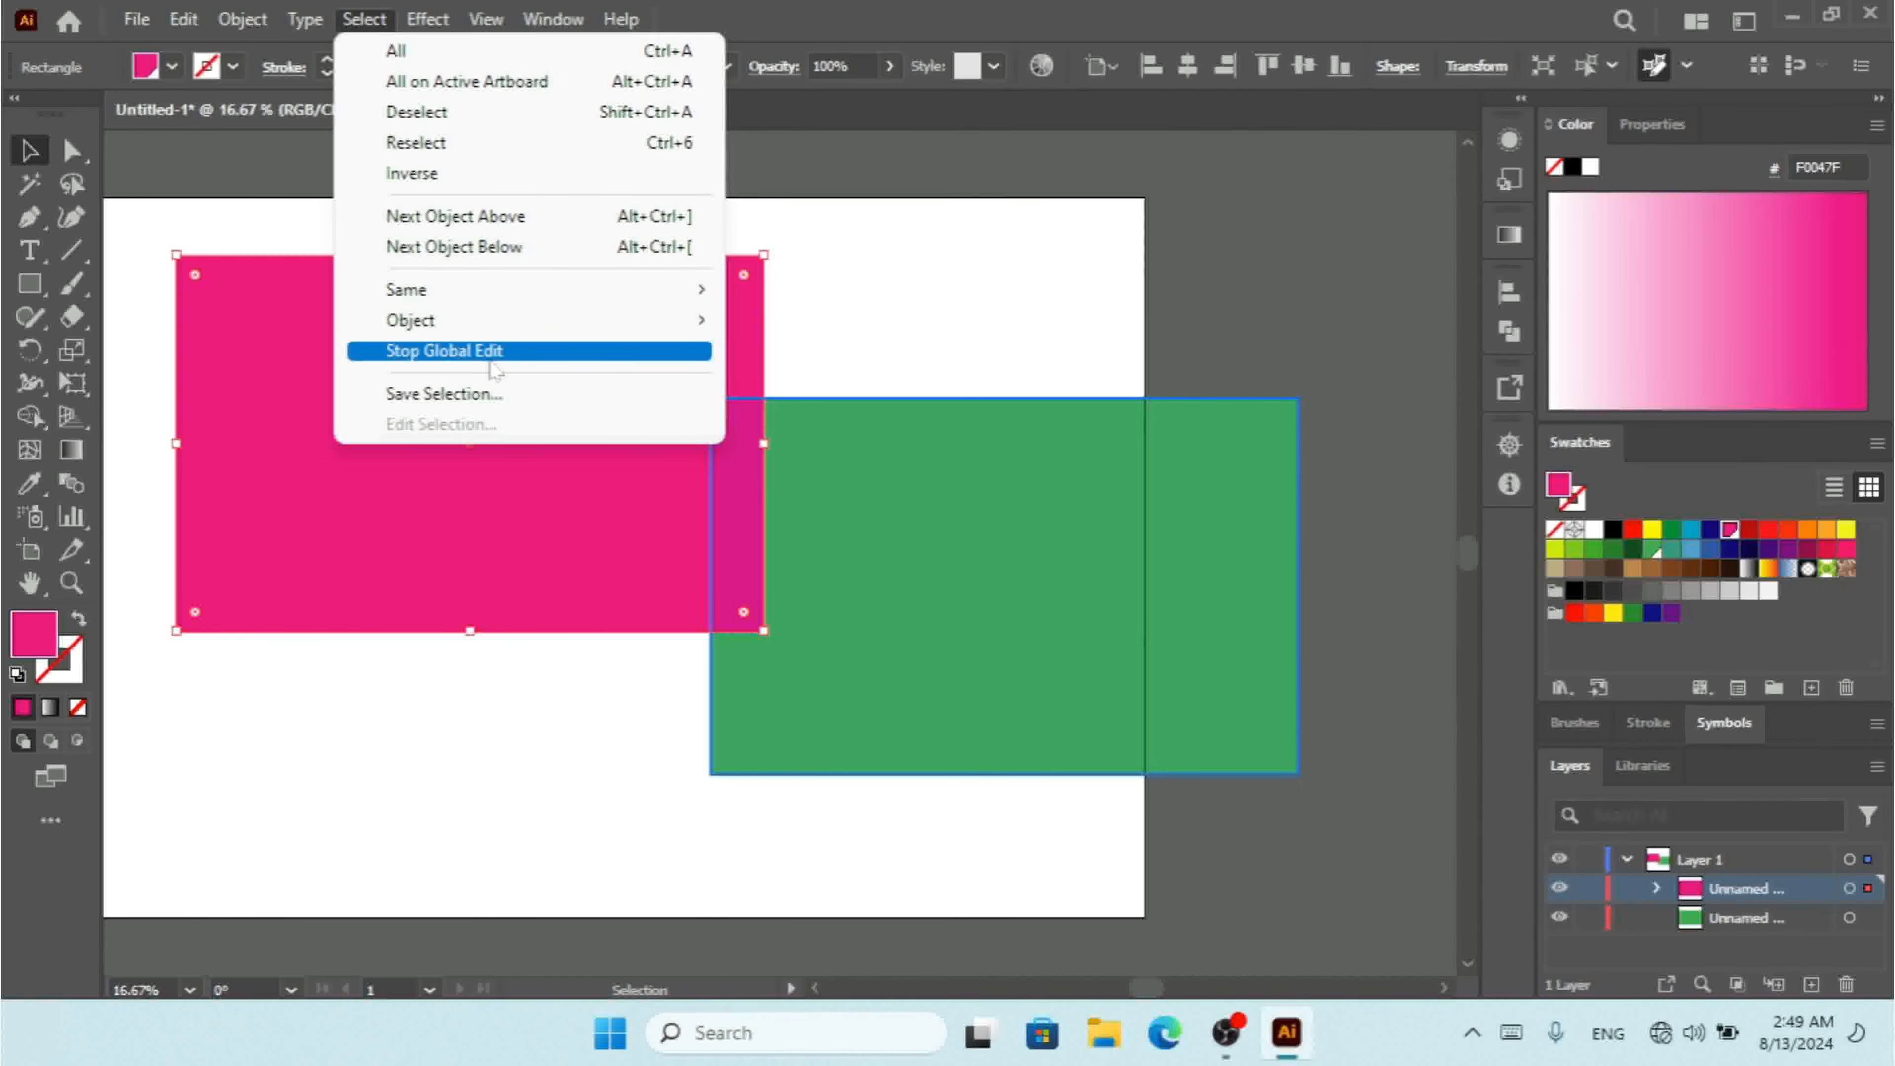
{"action": "left_click", "coordinate": [1707, 236]}
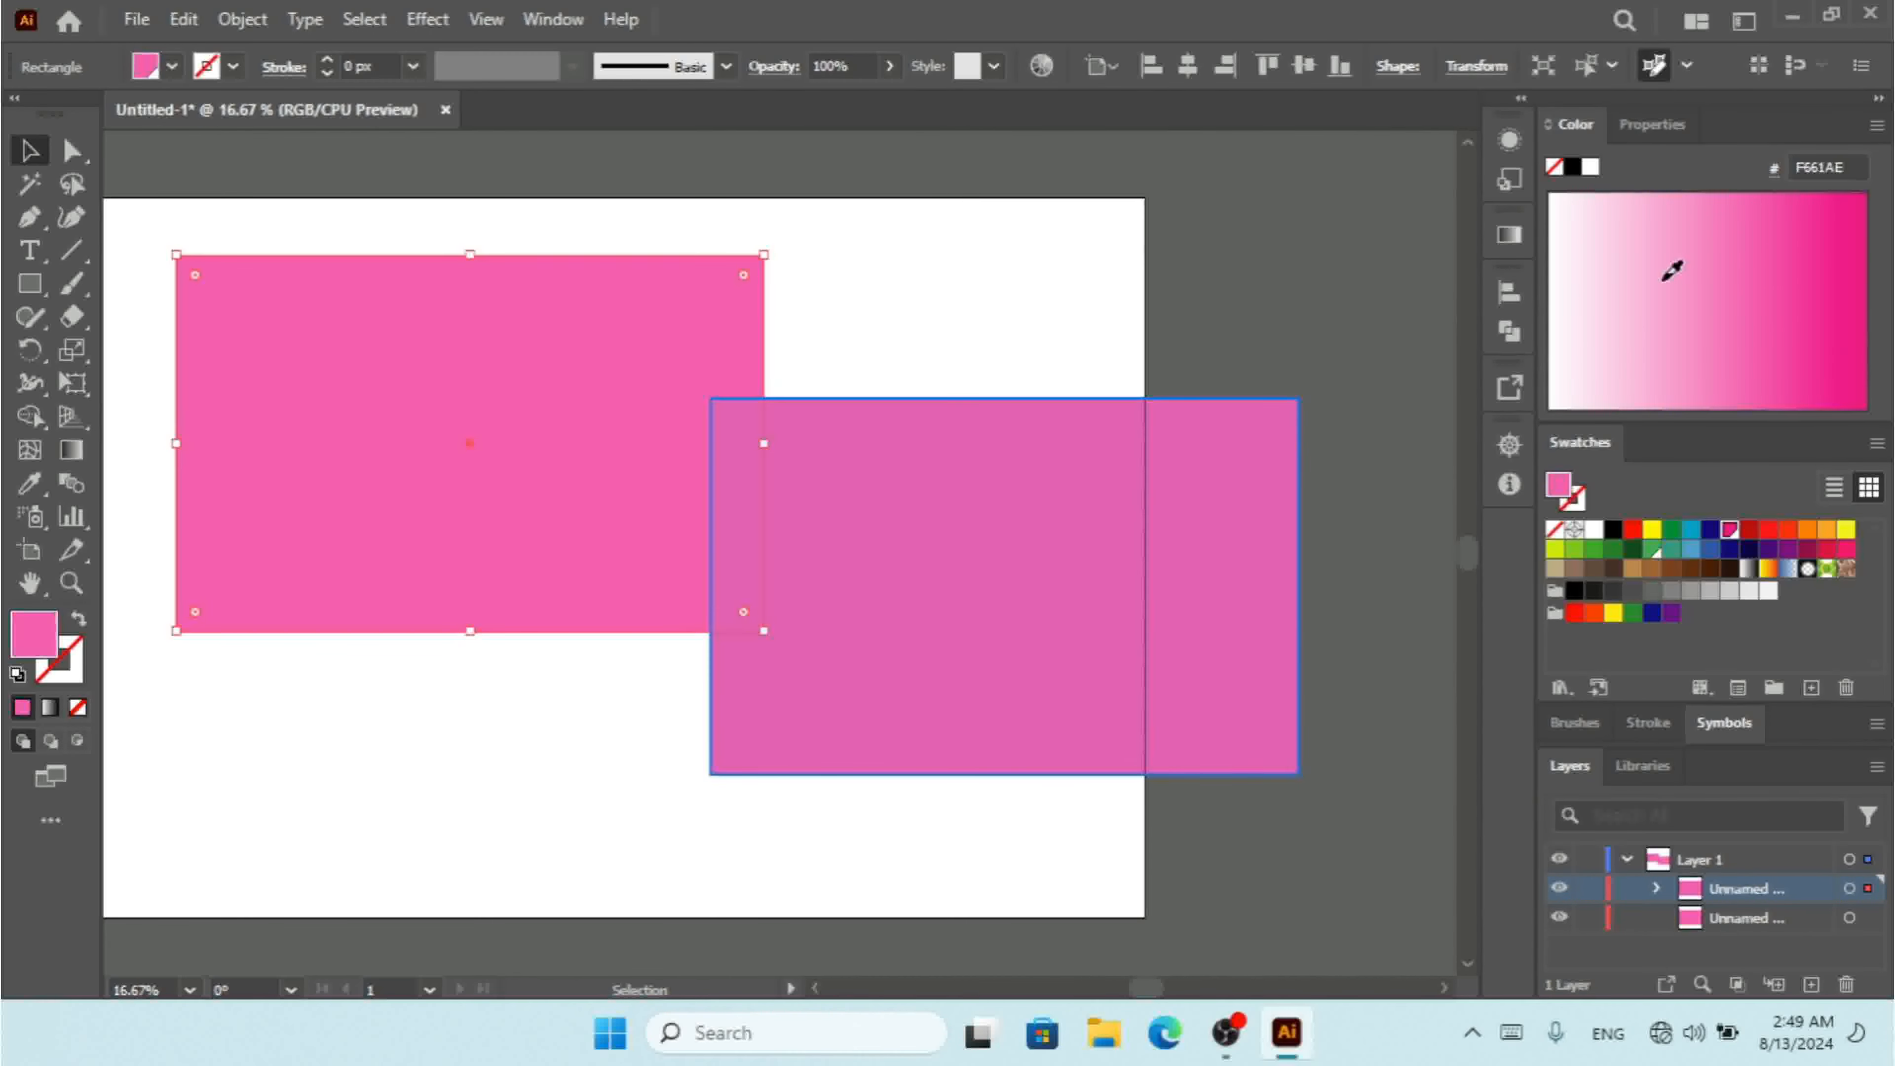
{"action": "left_click", "coordinate": [1804, 287]}
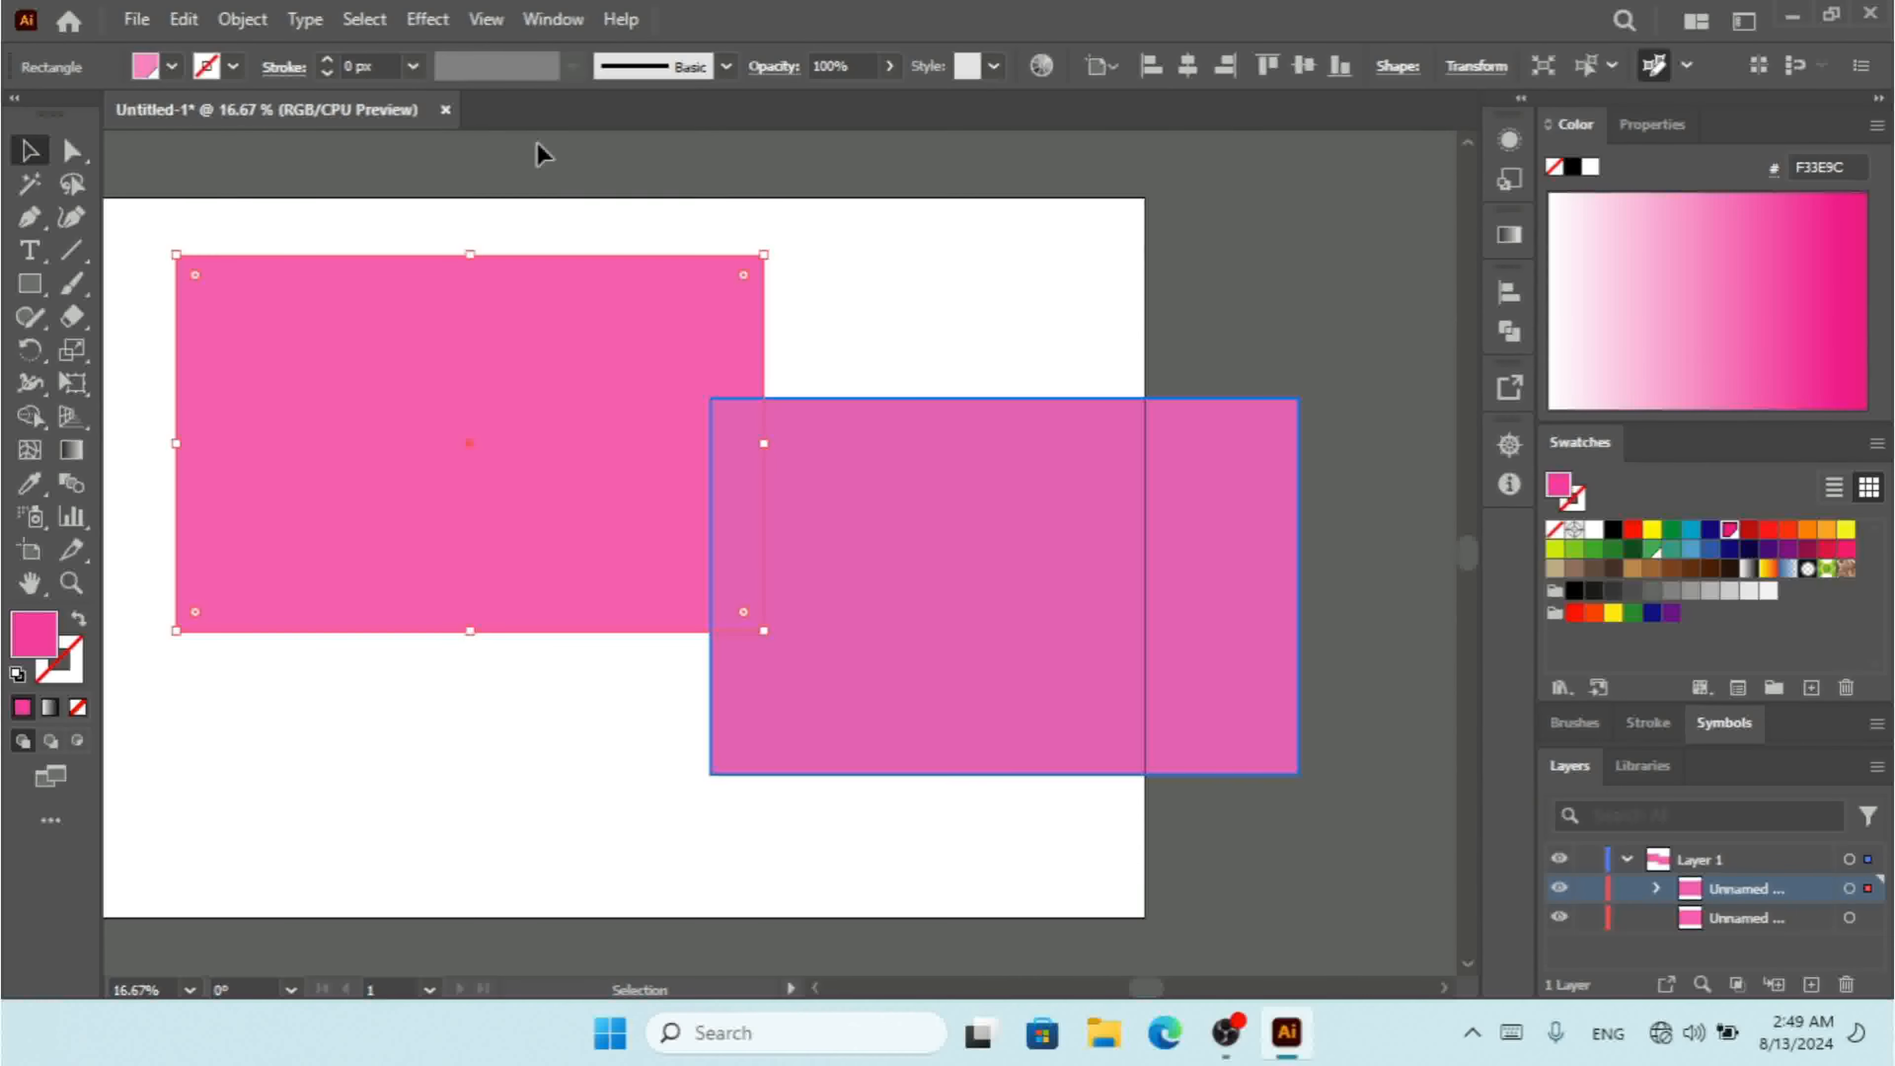
{"action": "left_click", "coordinate": [365, 22]}
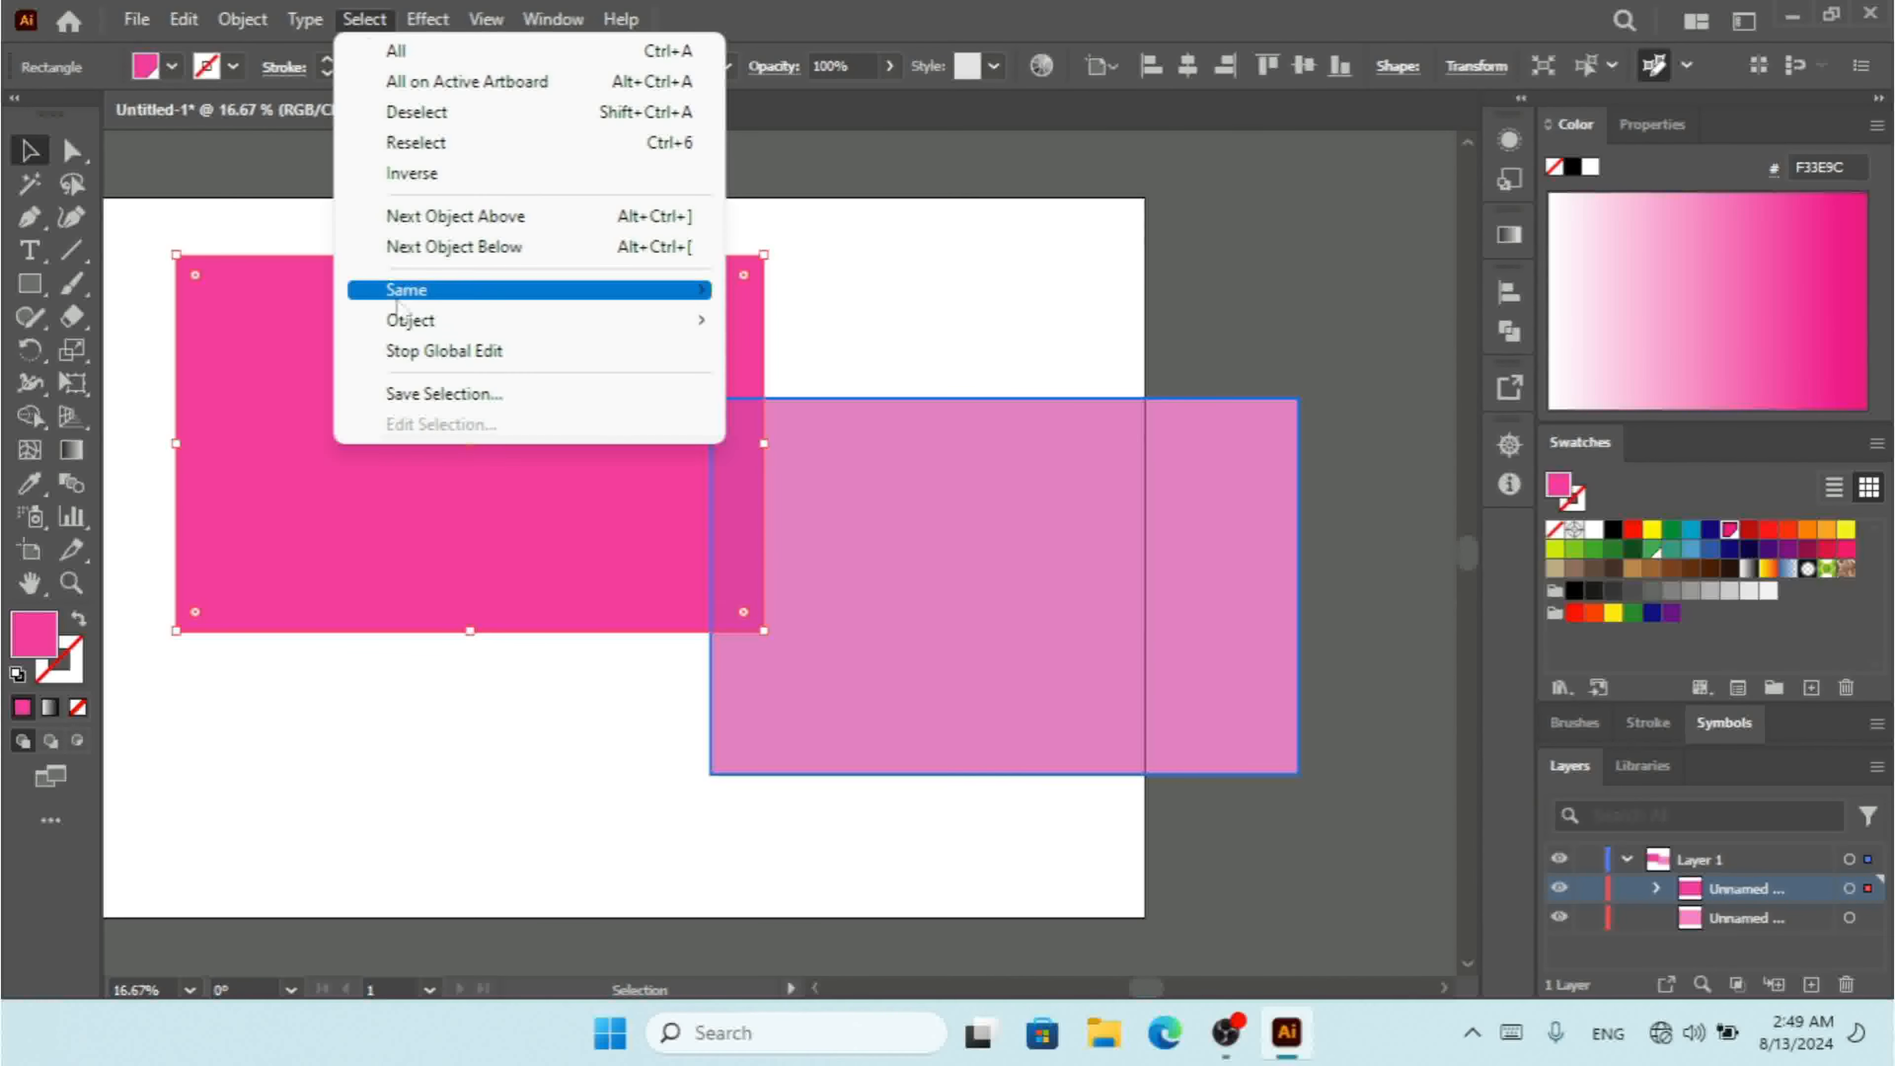
{"action": "left_click", "coordinate": [476, 358]}
Save the selection of the darker pink rectangle under the name Selection 1
{"action": "left_click", "coordinate": [381, 22]}
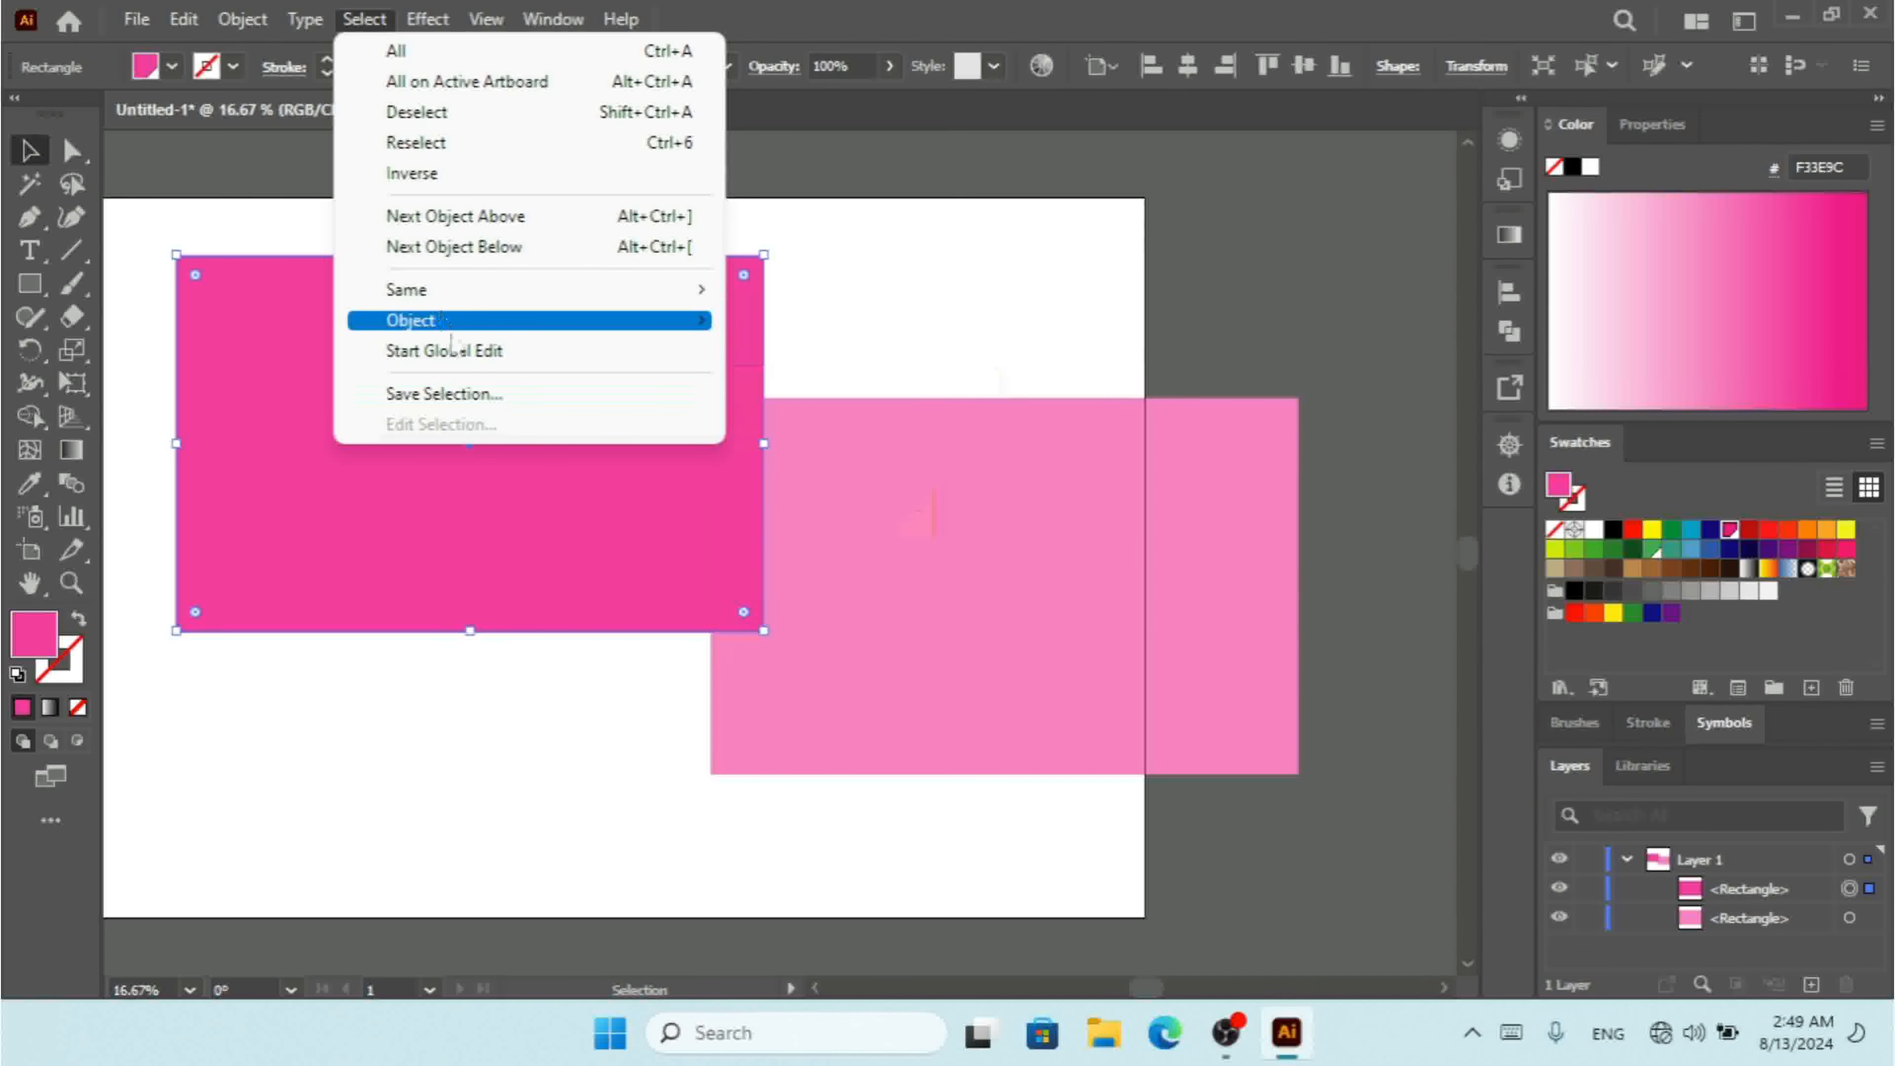
{"action": "left_click", "coordinate": [493, 396]}
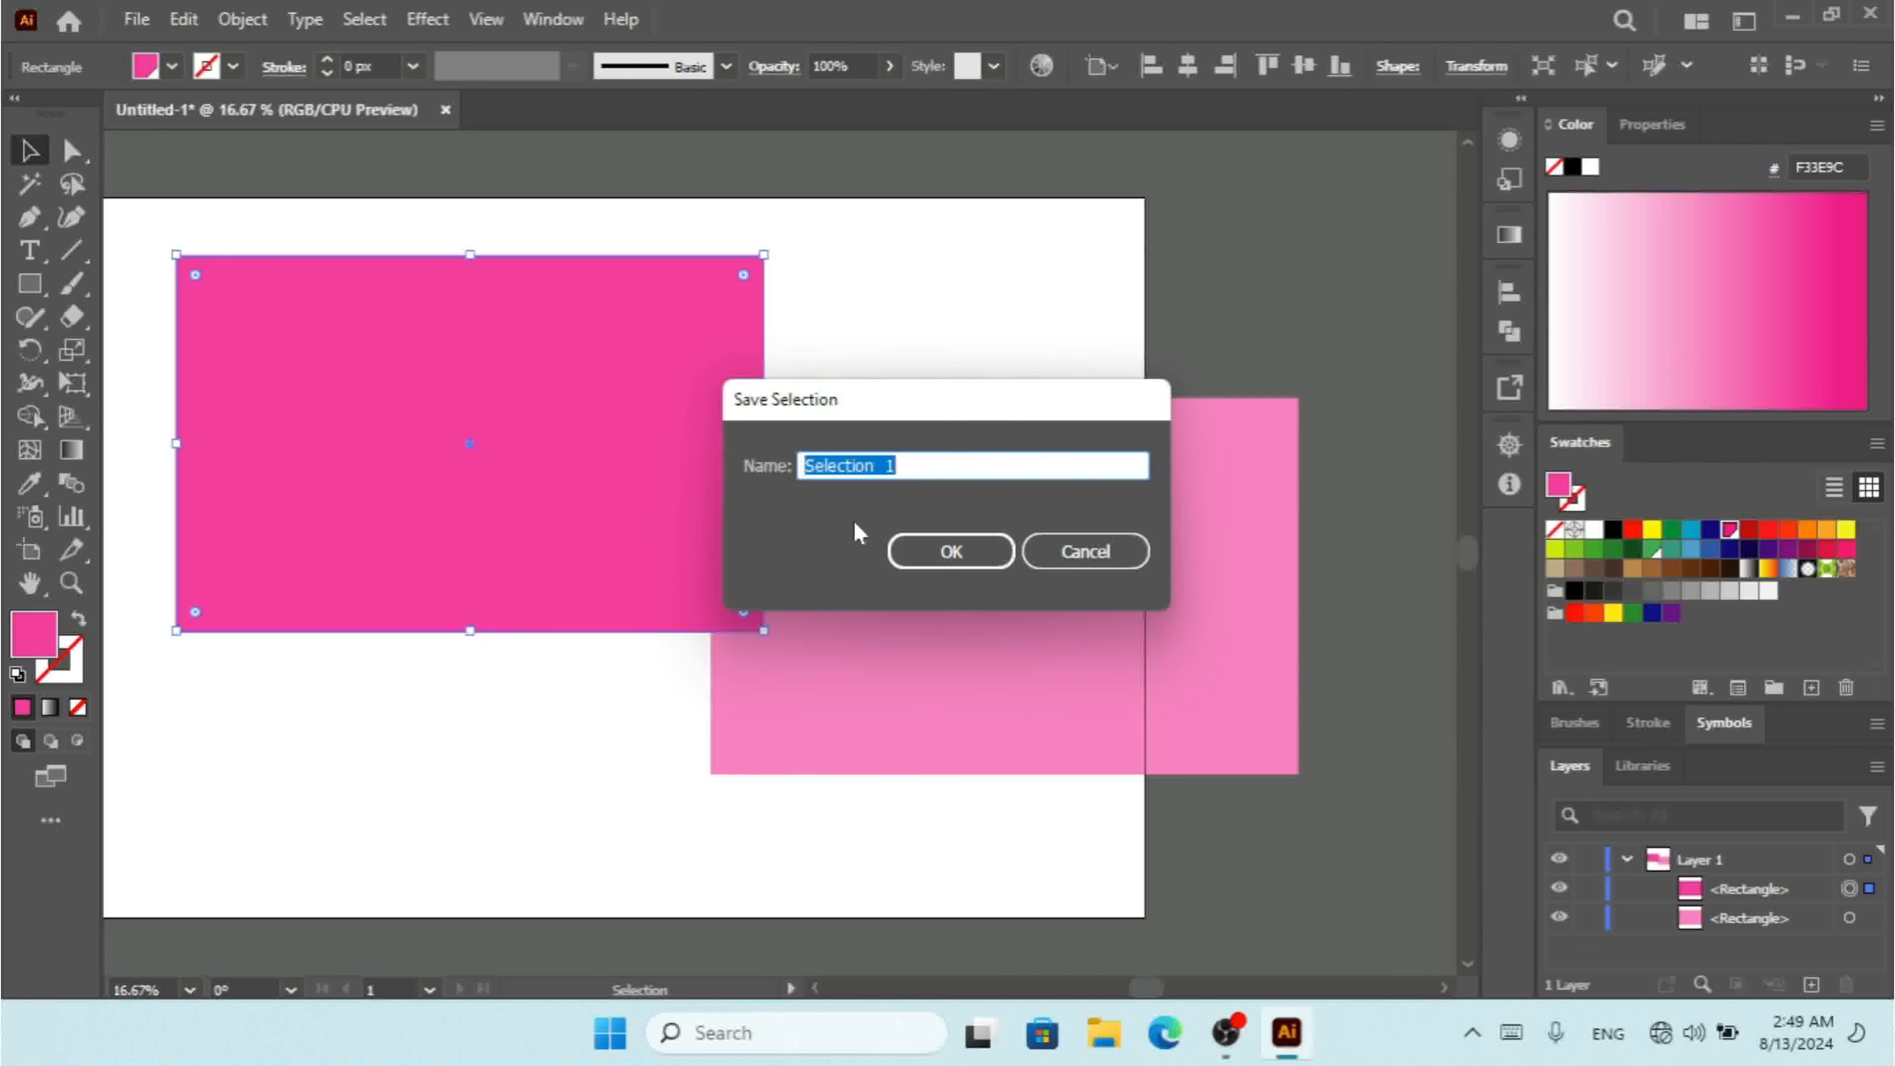
{"action": "left_click", "coordinate": [937, 555]}
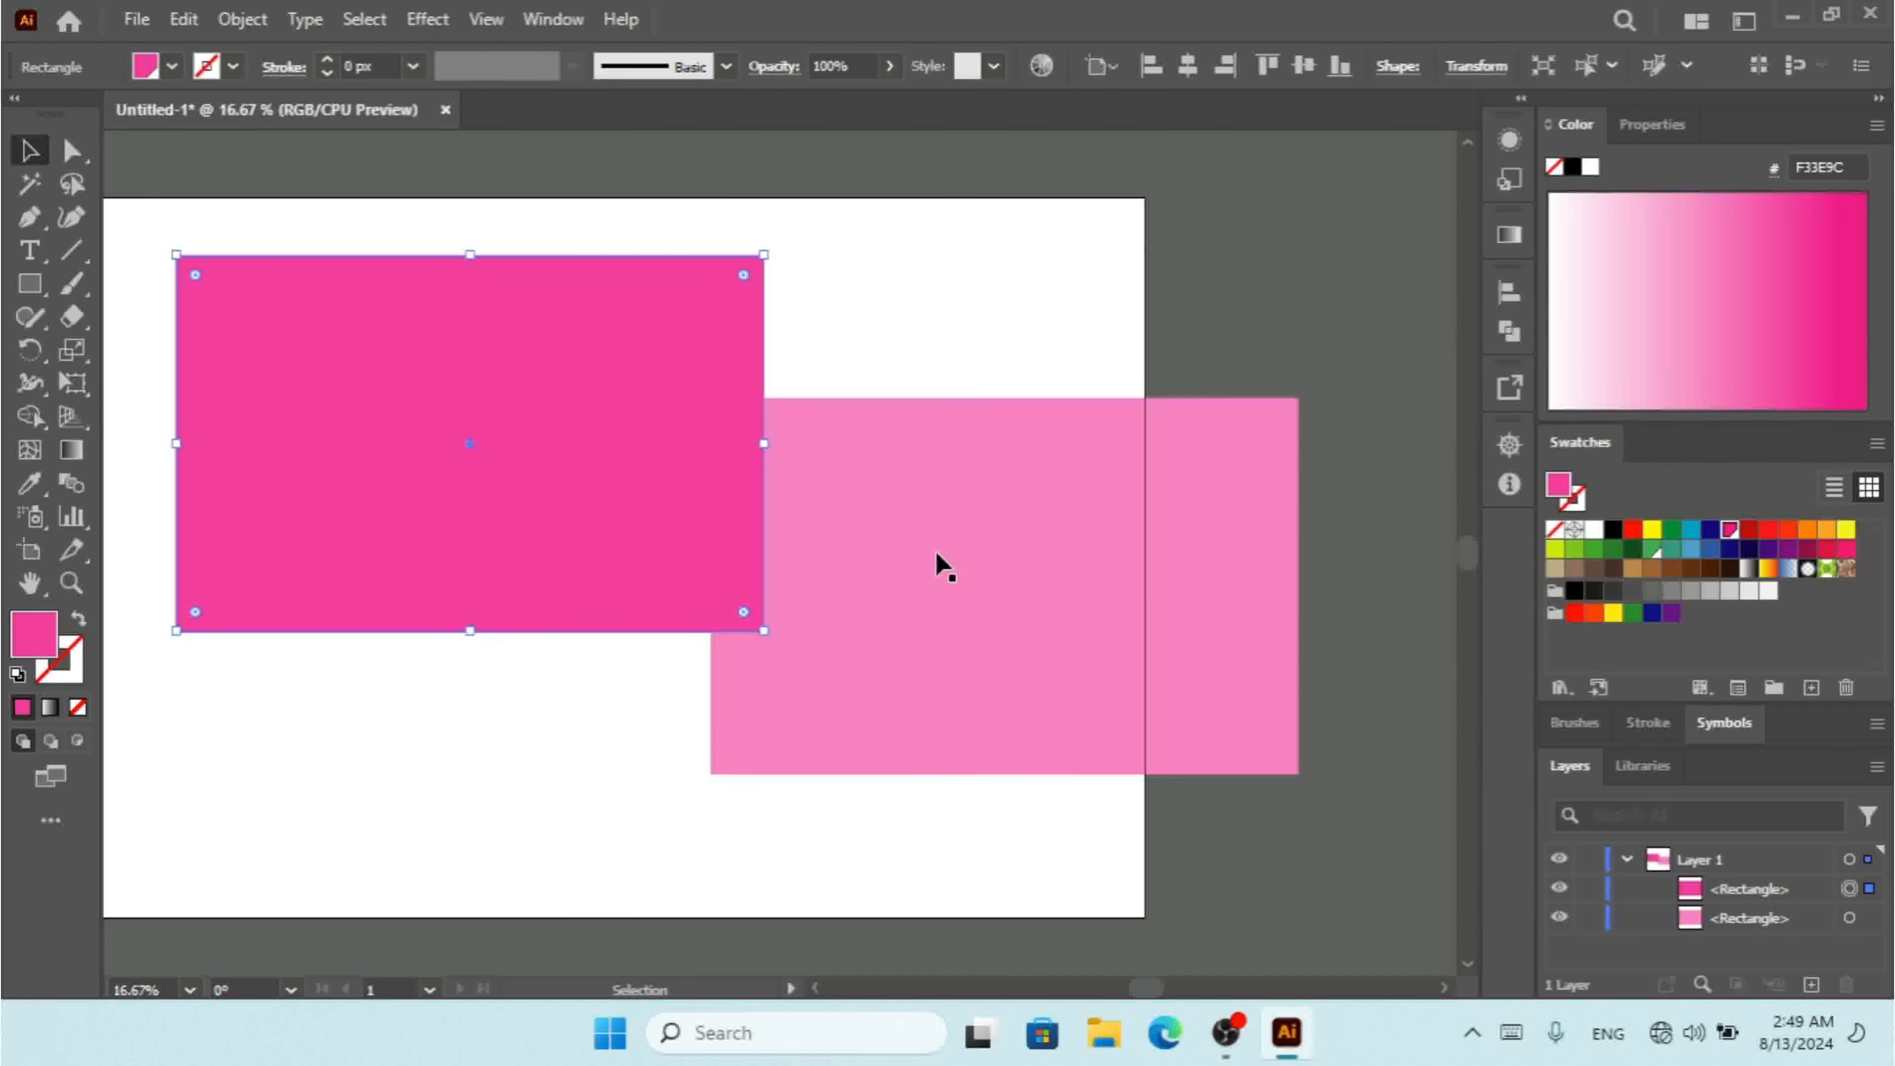
Switch the selection to the lighter pink rectangle and recall the saved Selection 1
{"action": "left_click", "coordinate": [868, 250]}
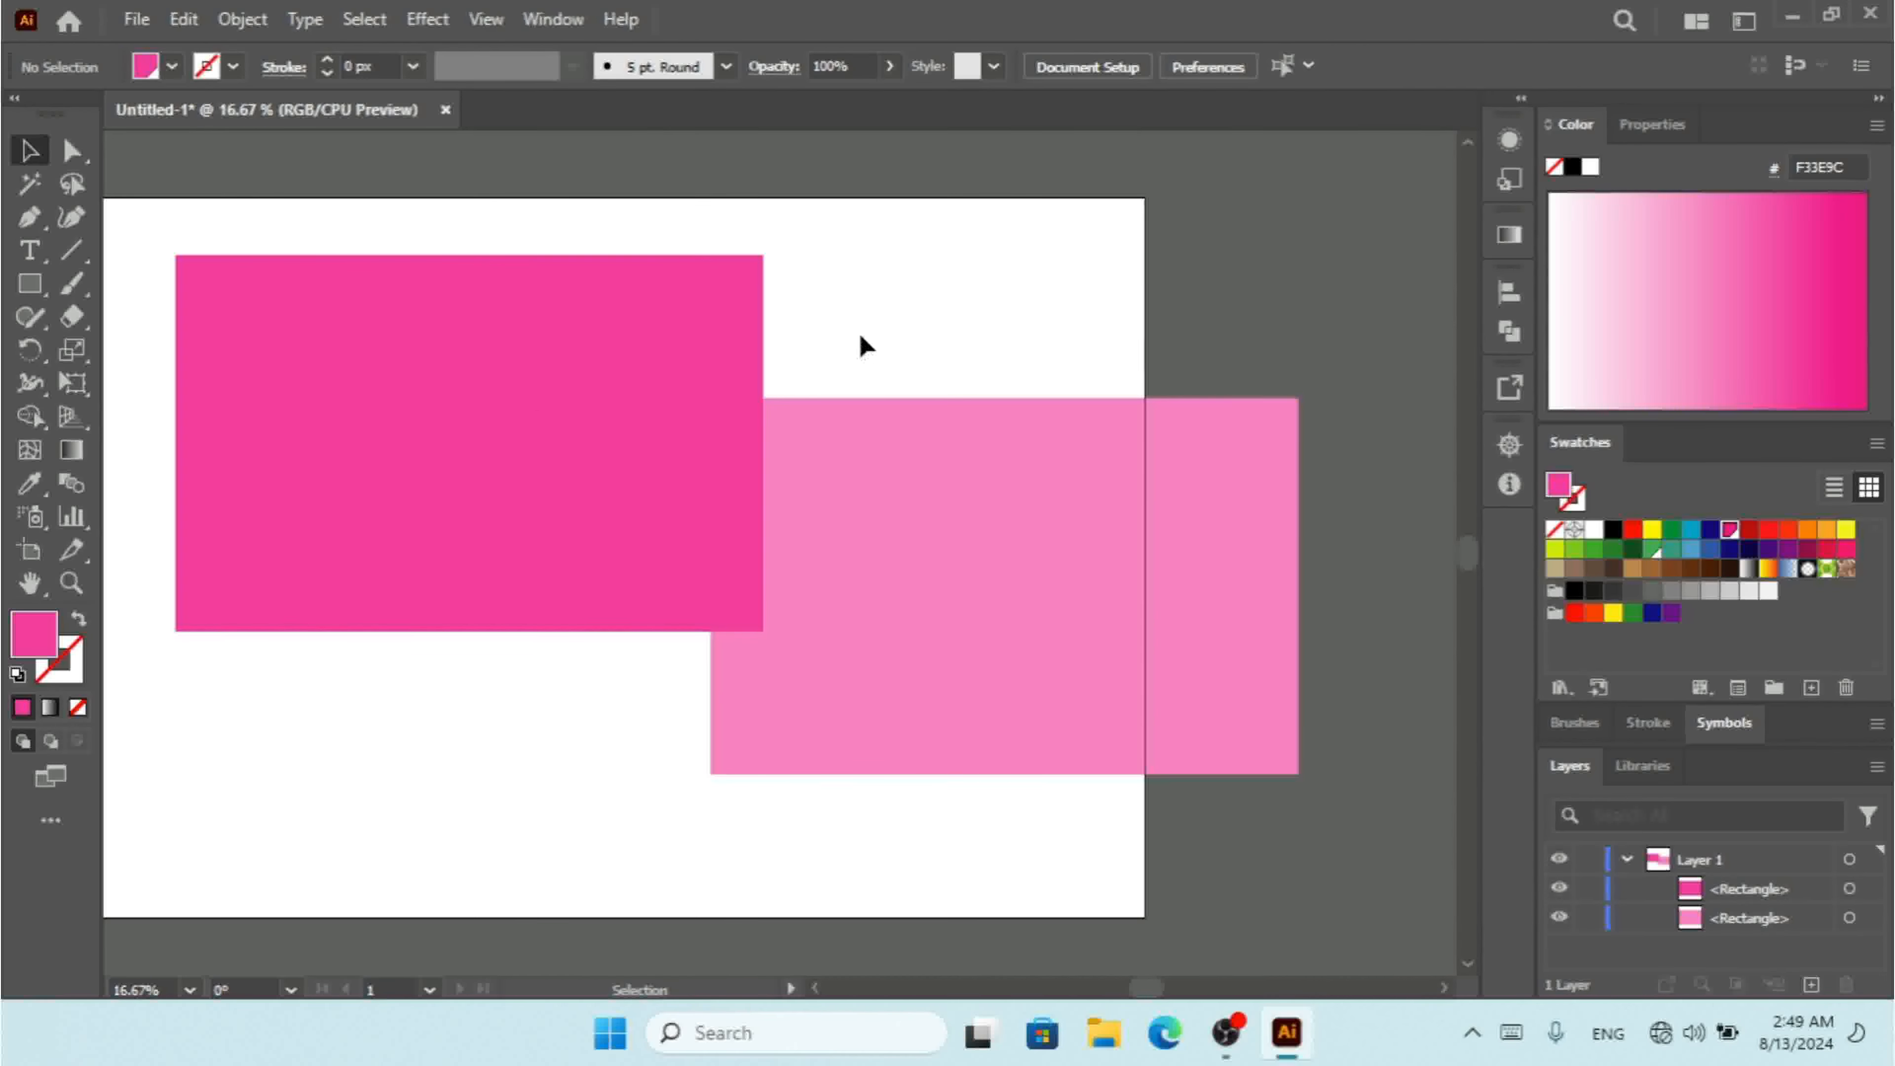
{"action": "left_click", "coordinate": [955, 557]}
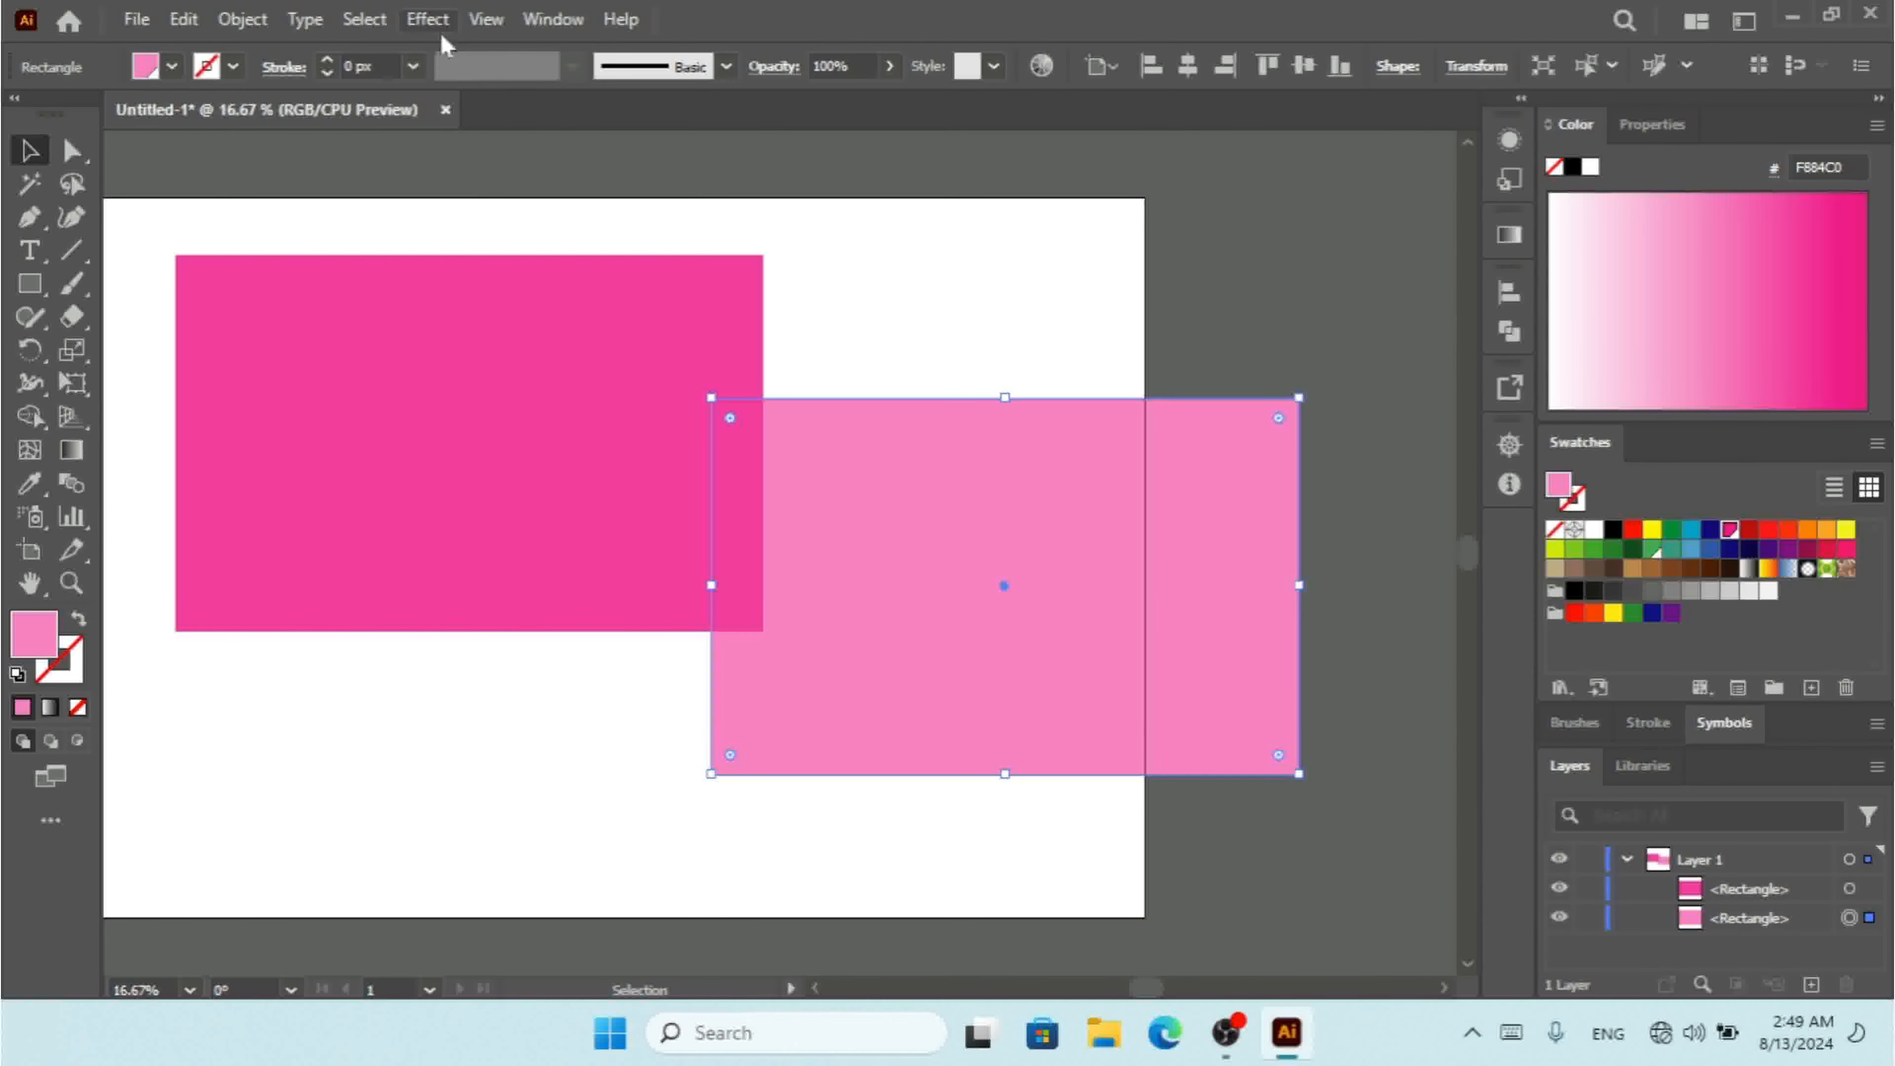
{"action": "left_click", "coordinate": [388, 22]}
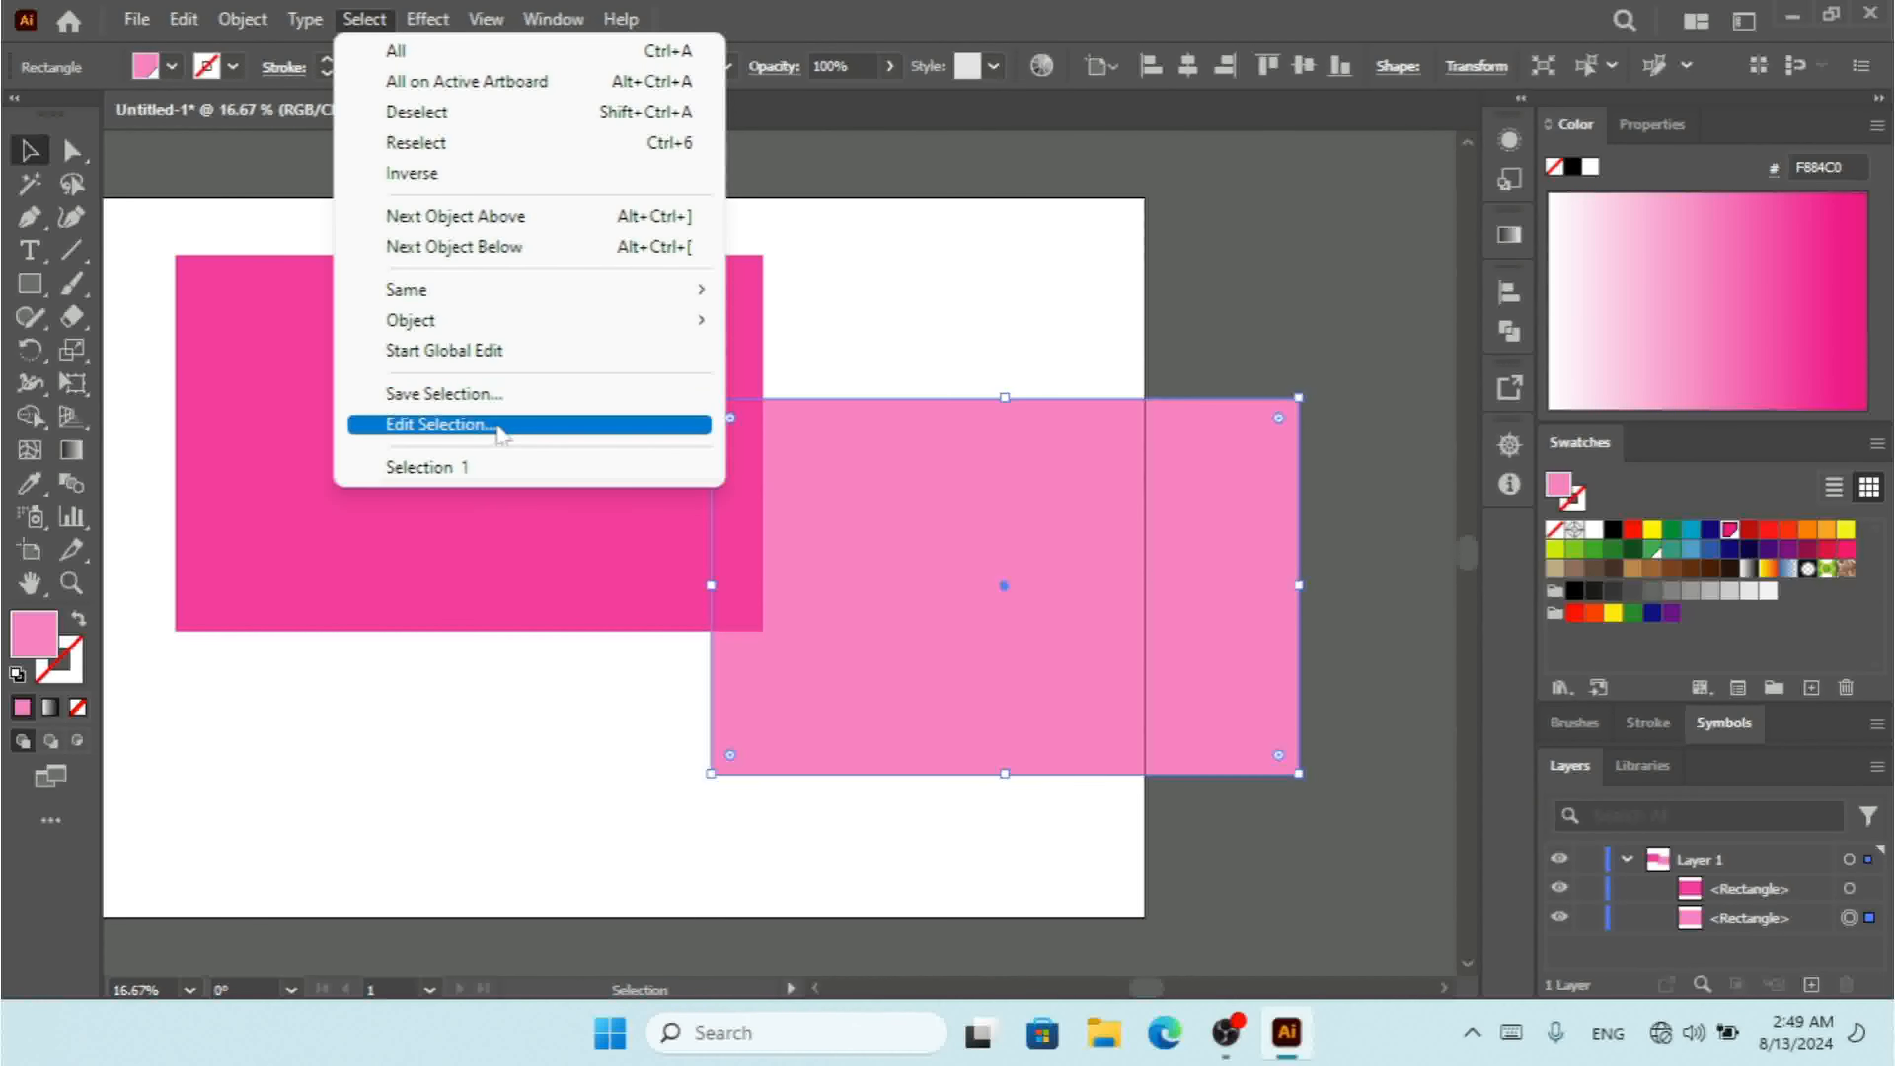
{"action": "left_click", "coordinate": [455, 467]}
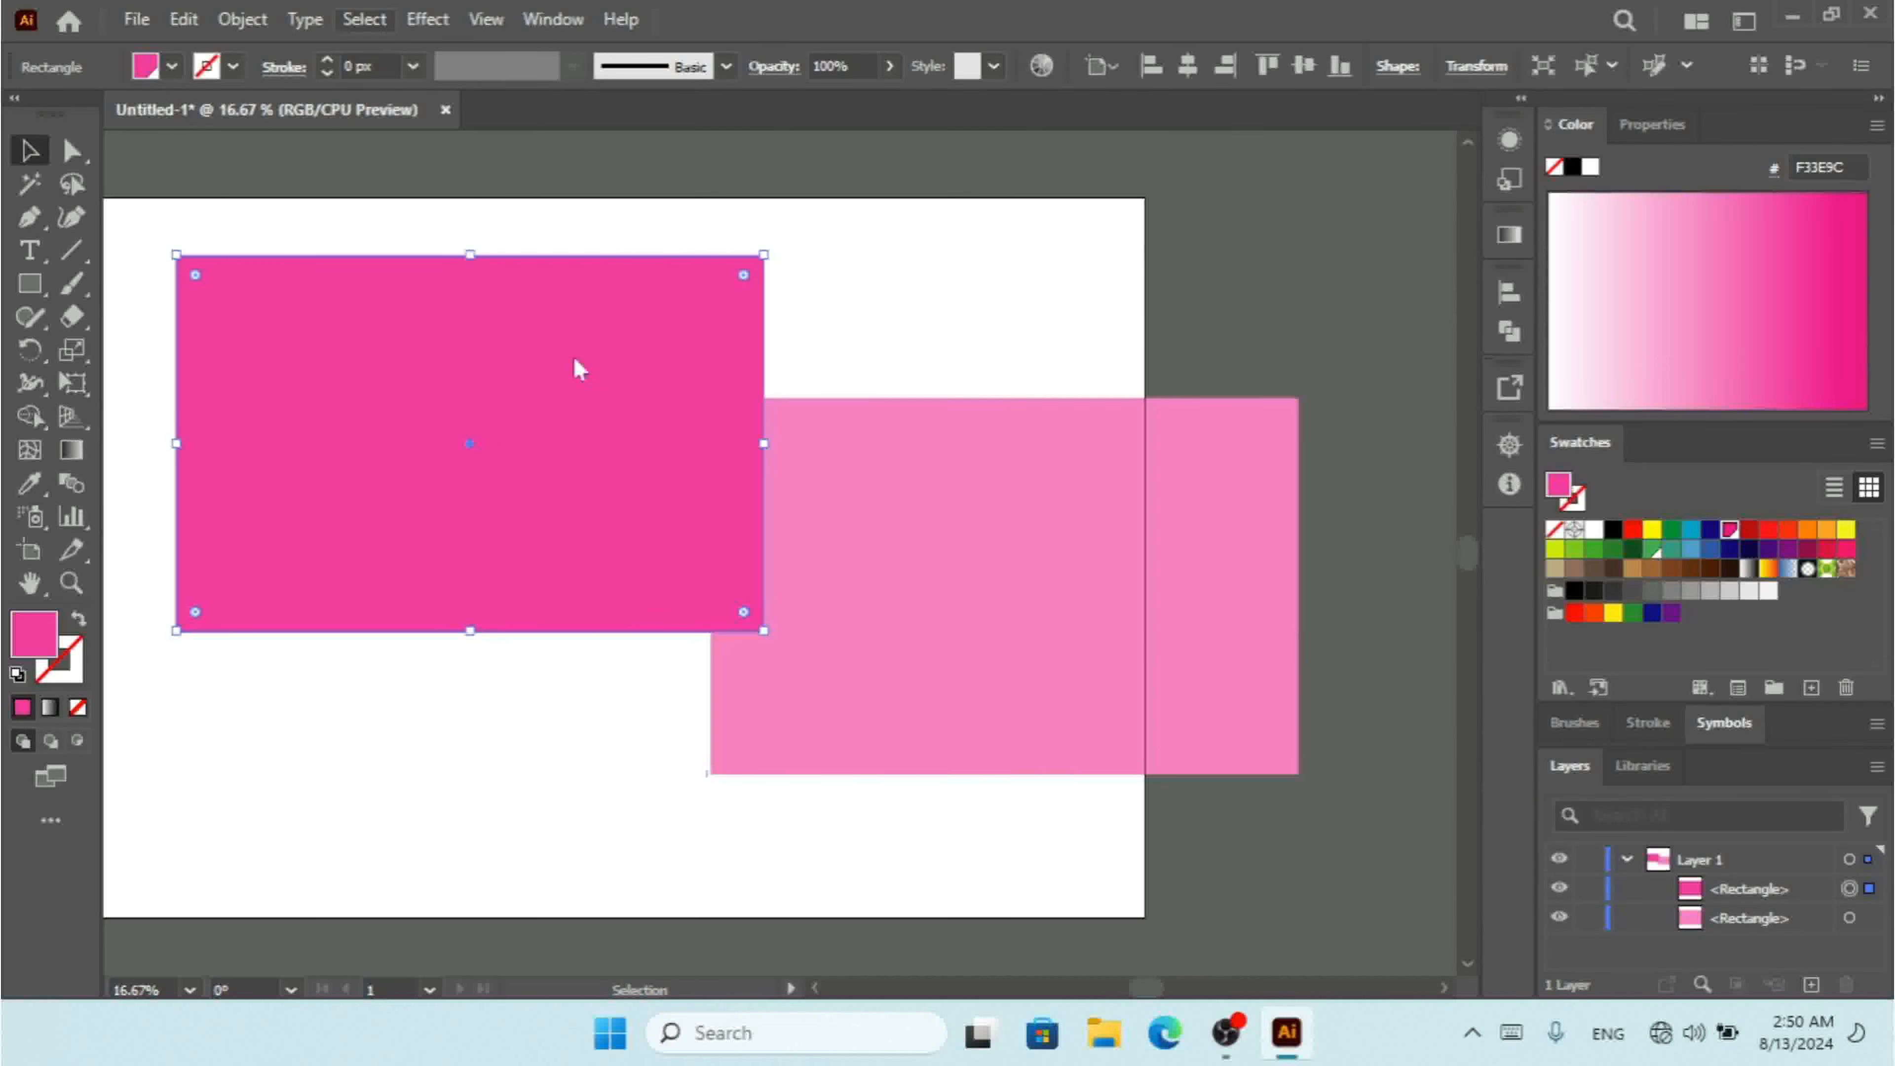
Open the saved Selection 1 in the Edit Selection dialog and accept it with its existing name
{"action": "left_click", "coordinate": [366, 20]}
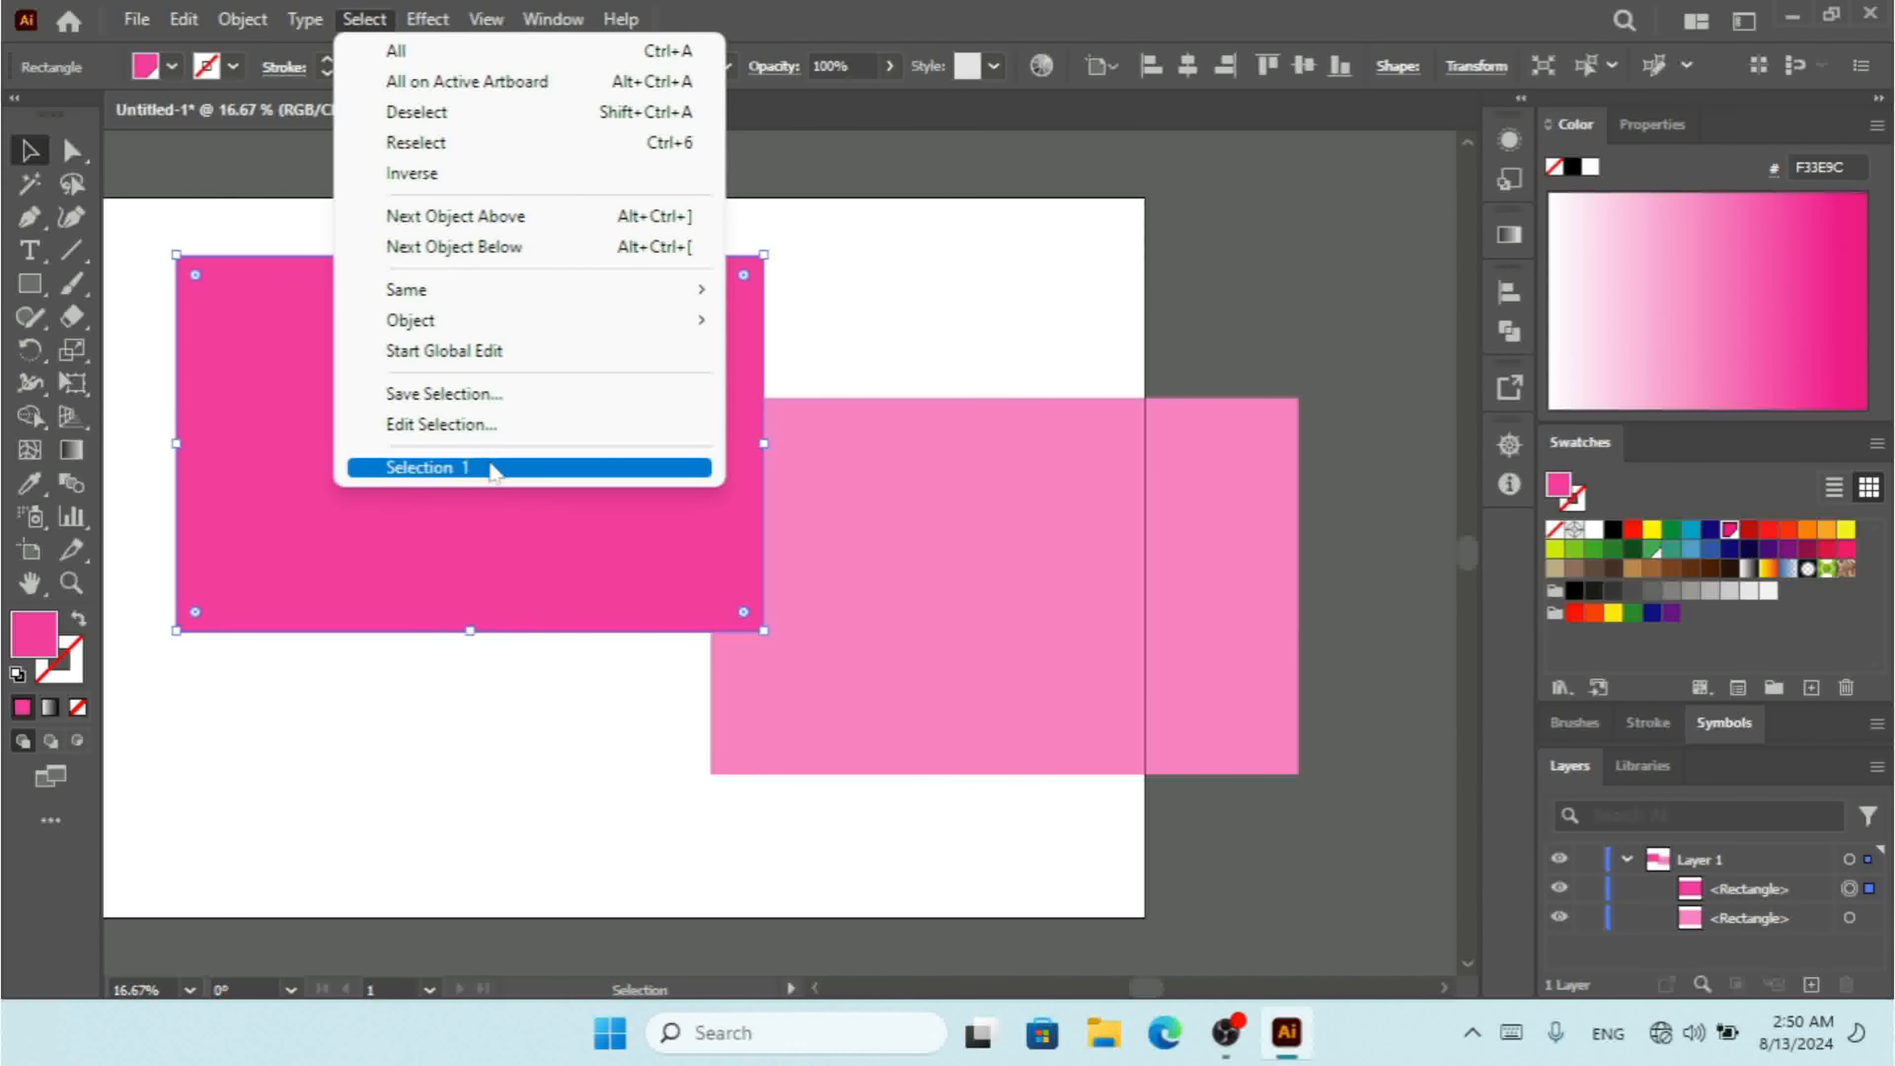
{"action": "left_click", "coordinate": [471, 436]}
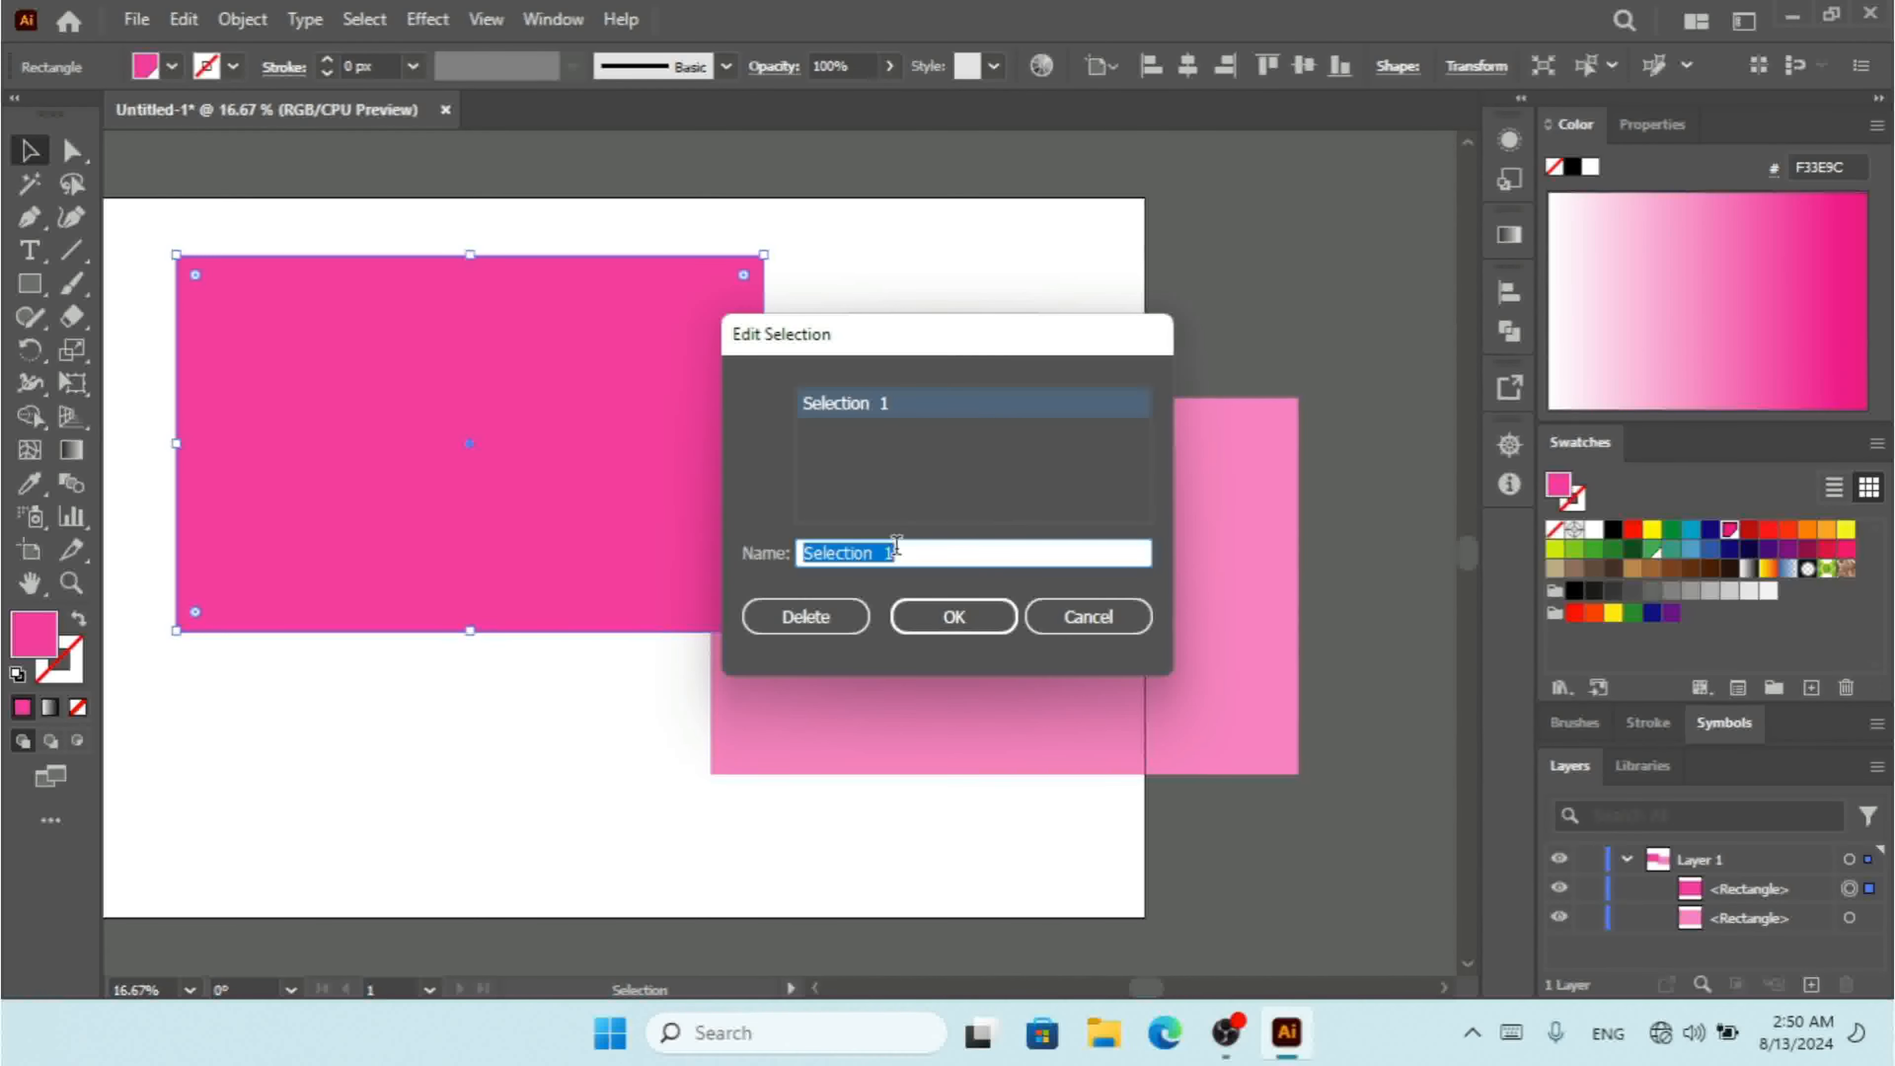
{"action": "left_click", "coordinate": [955, 616]}
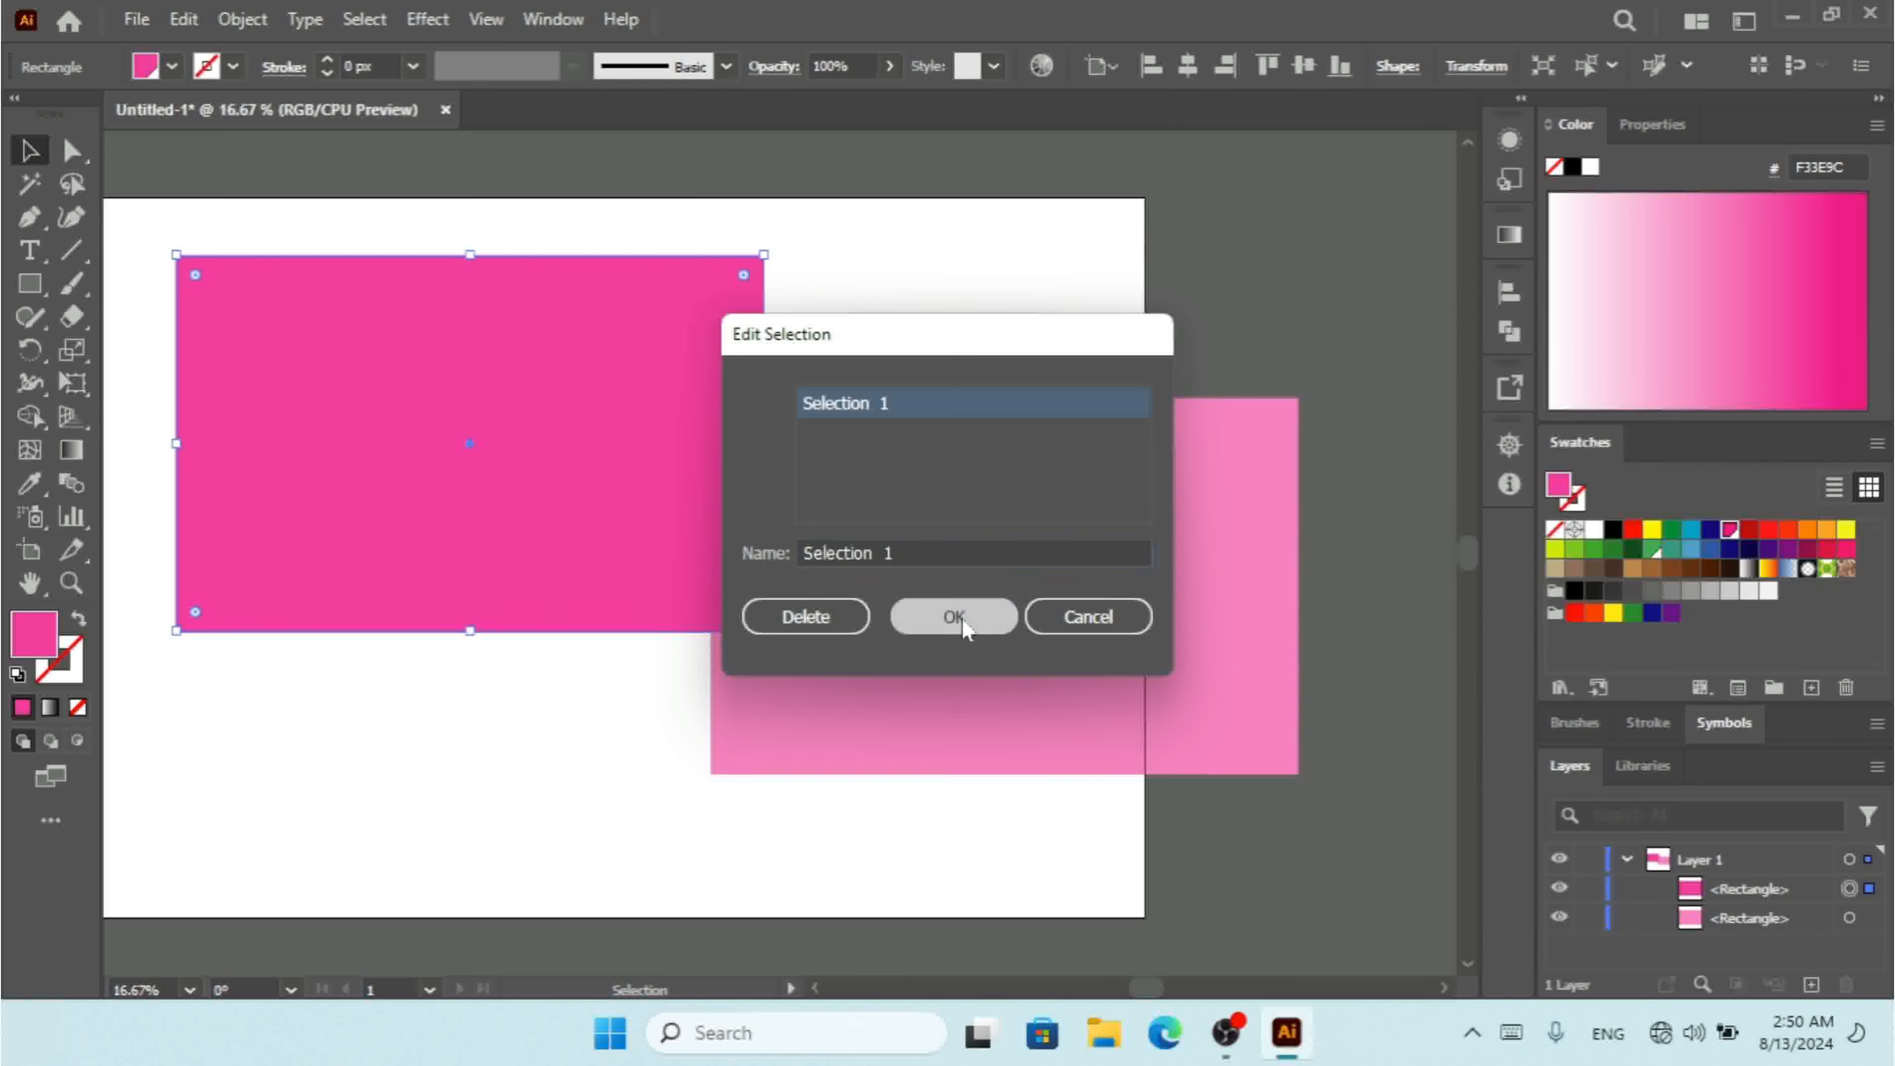